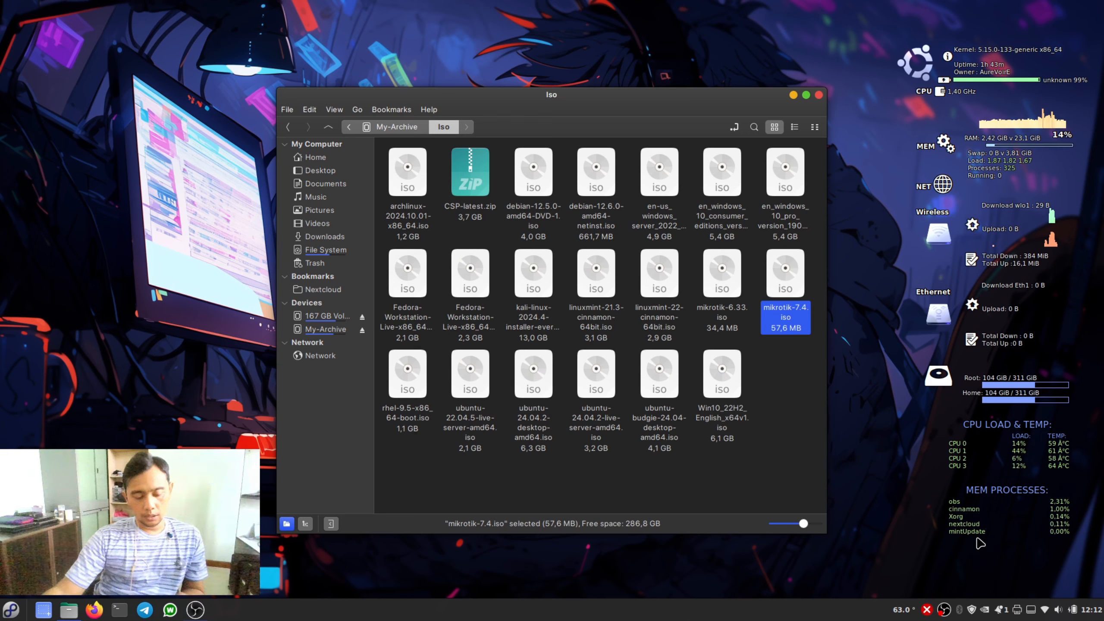
- Open Oracle VM VirtualBox and start creating a new virtual machine
{"action": "key", "text": "super"}
{"action": "type", "text": "virtua"}
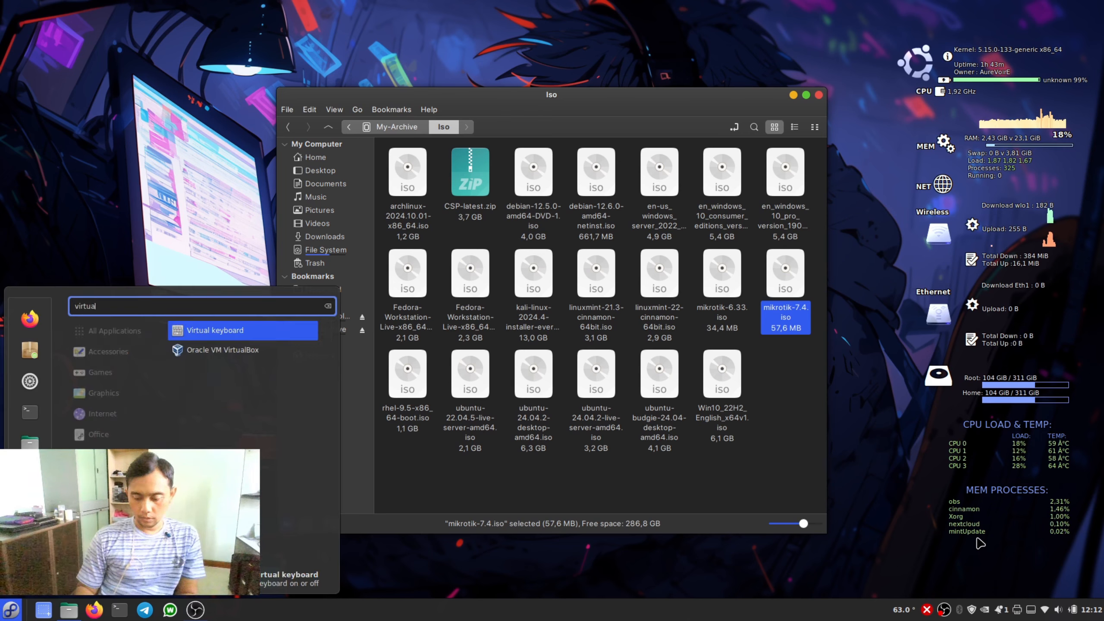
{"action": "key", "text": "Down"}
{"action": "key", "text": "Return"}
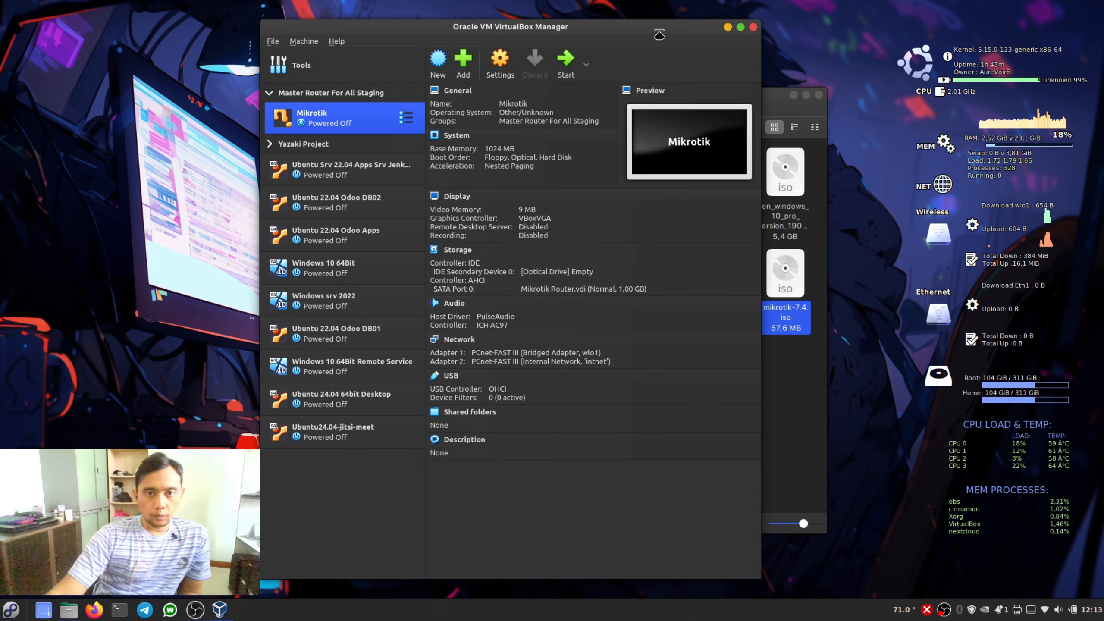
{"action": "left_click", "coordinate": [437, 65]}
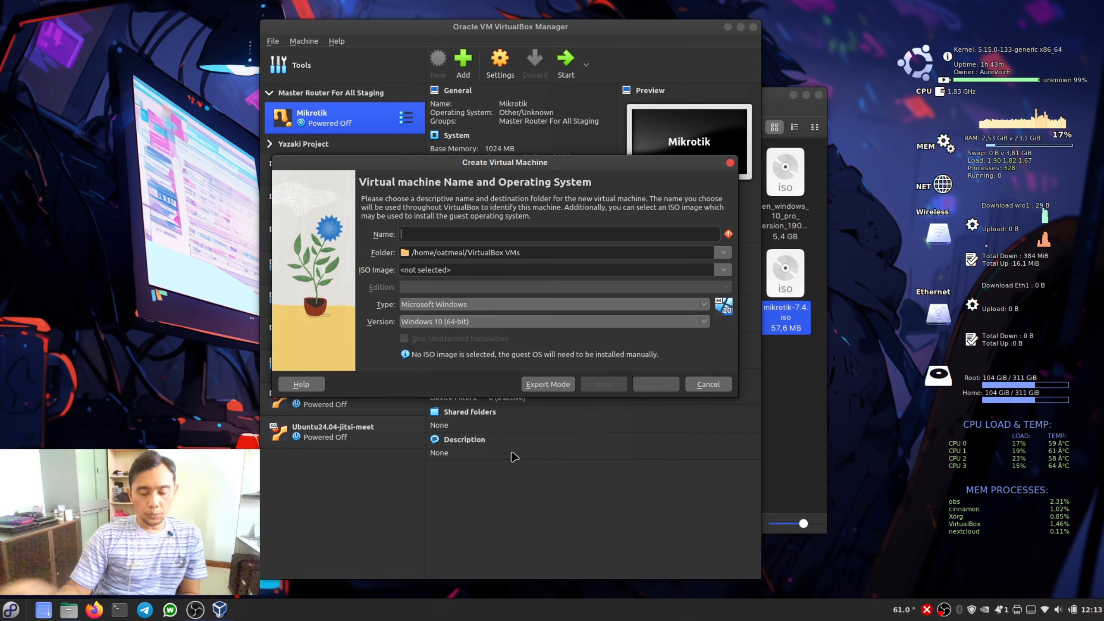
{"action": "type", "text": "Vir"}
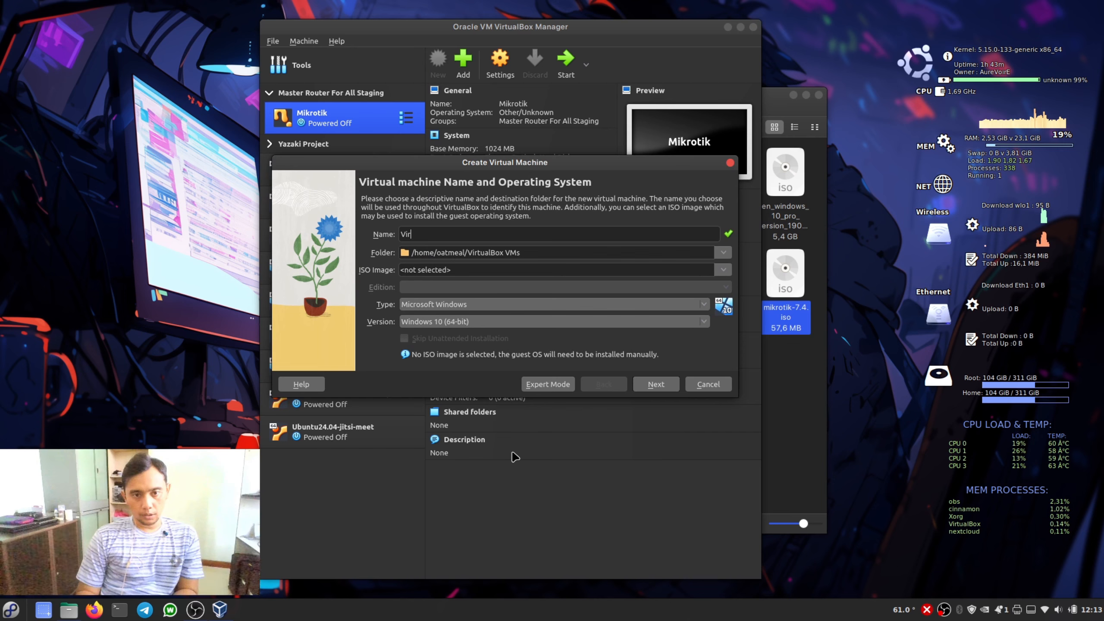
{"action": "type", "text": "tualbox"}
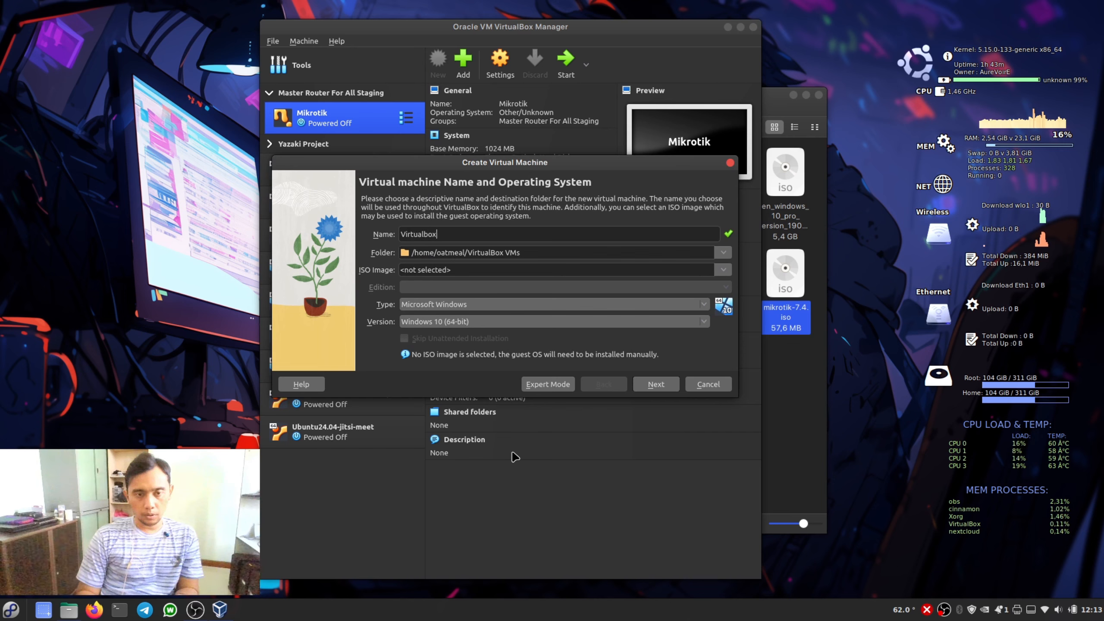
{"action": "key", "text": "BackSpace"}
{"action": "key", "text": "BackSpace"}
{"action": "key", "text": "BackSpace"}
{"action": "key", "text": "BackSpace"}
{"action": "key", "text": "BackSpace"}
{"action": "key", "text": "BackSpace"}
{"action": "key", "text": "BackSpace"}
{"action": "key", "text": "BackSpace"}
{"action": "key", "text": "BackSpace"}
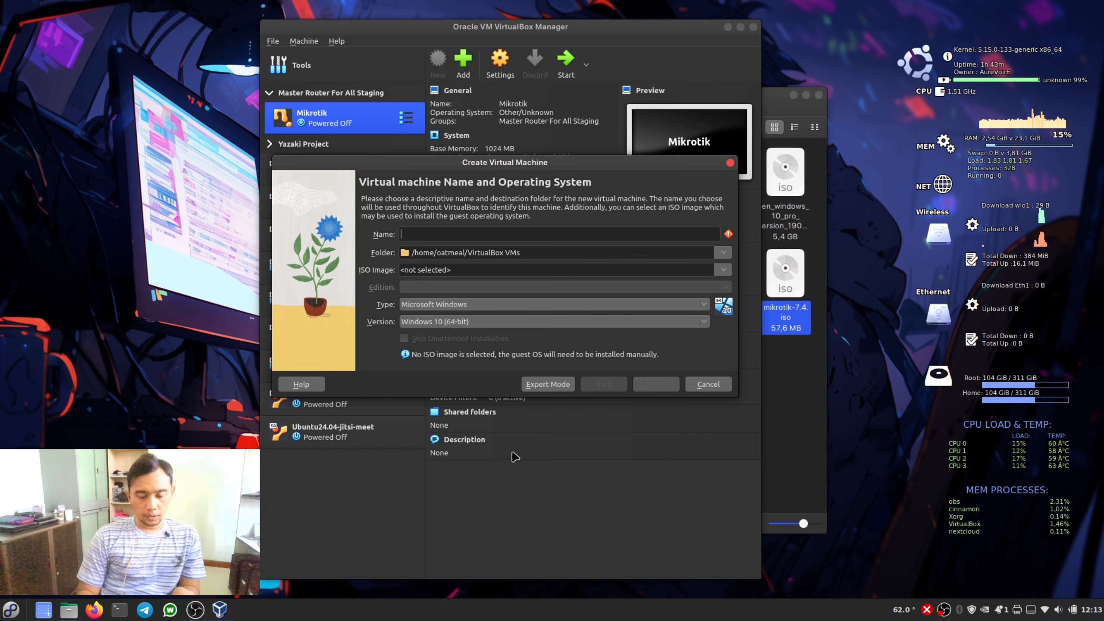
- Name the new virtual machine "Mikrotik 7-4"
{"action": "type", "text": "Mik"}
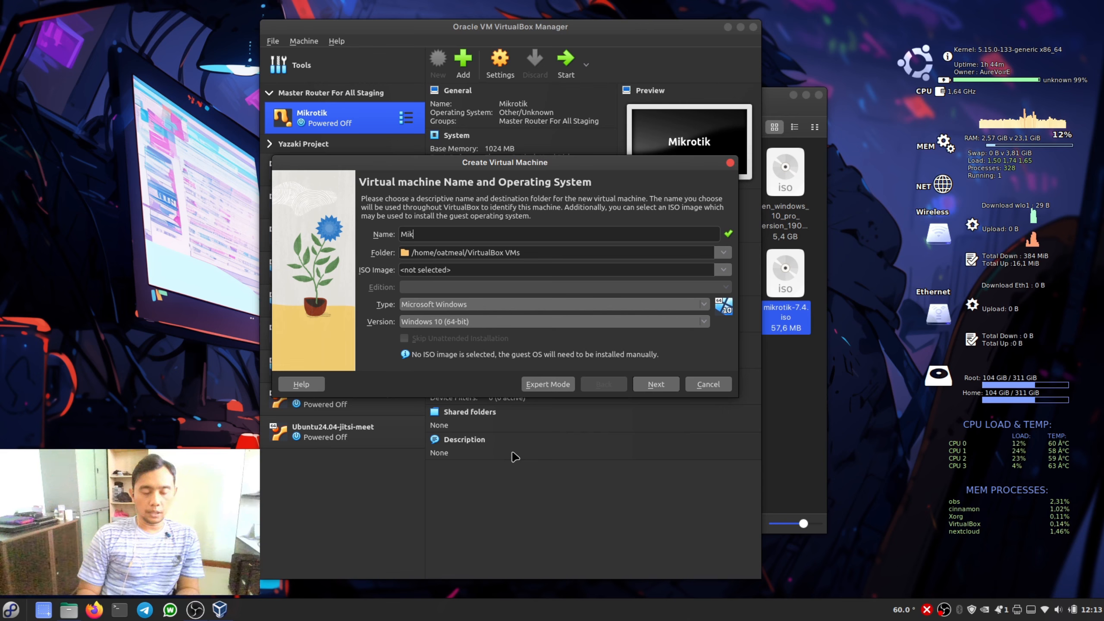
{"action": "type", "text": "rotik"}
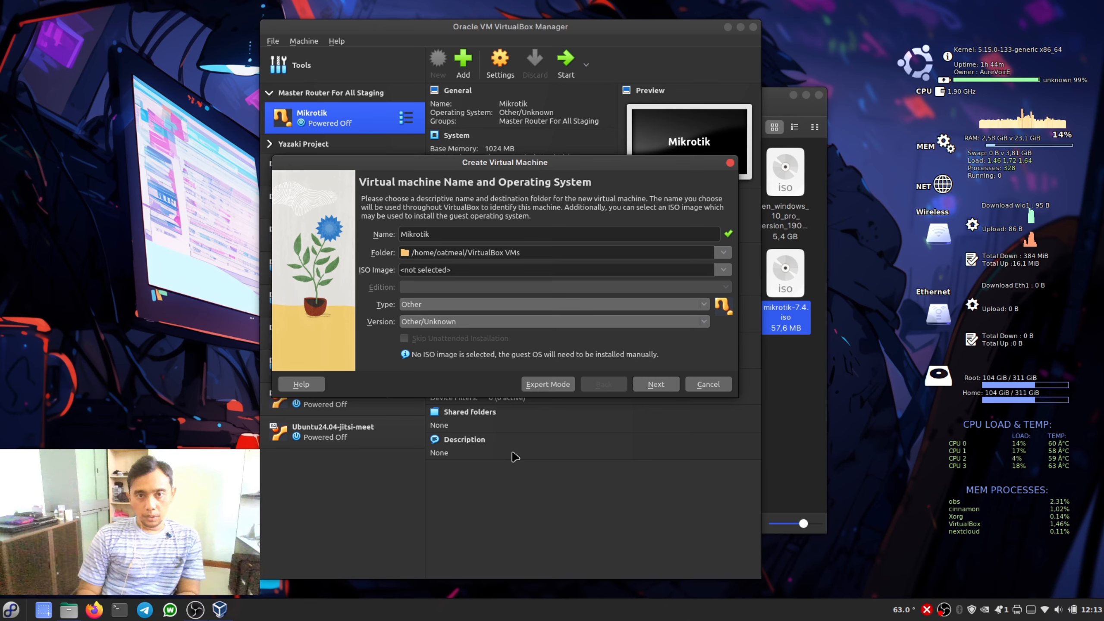
{"action": "type", "text": " 7"}
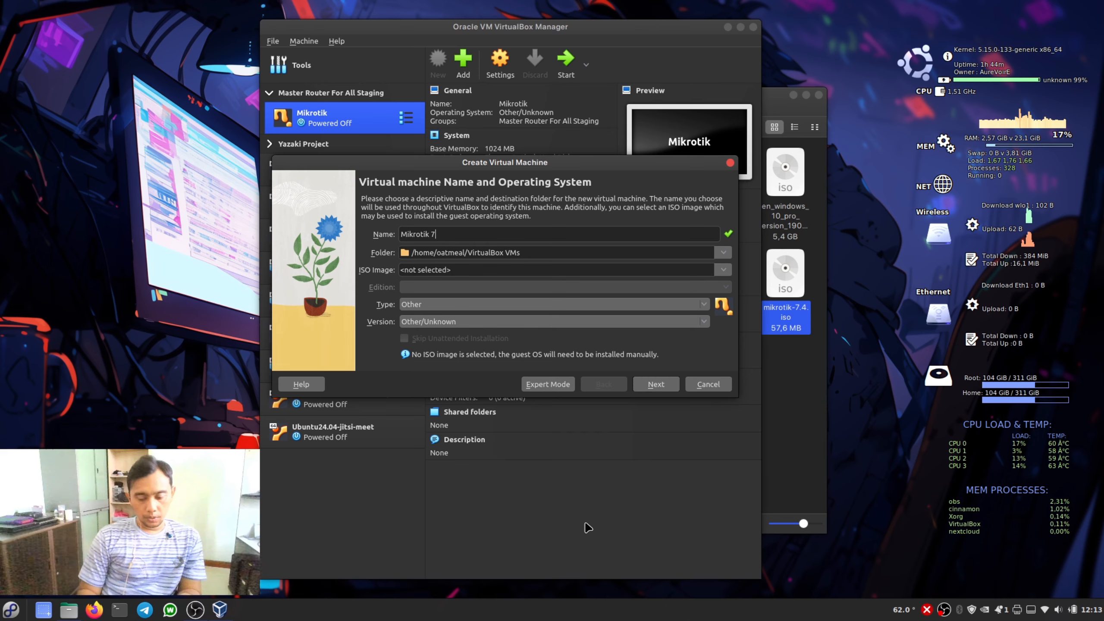
{"action": "type", "text": "4"}
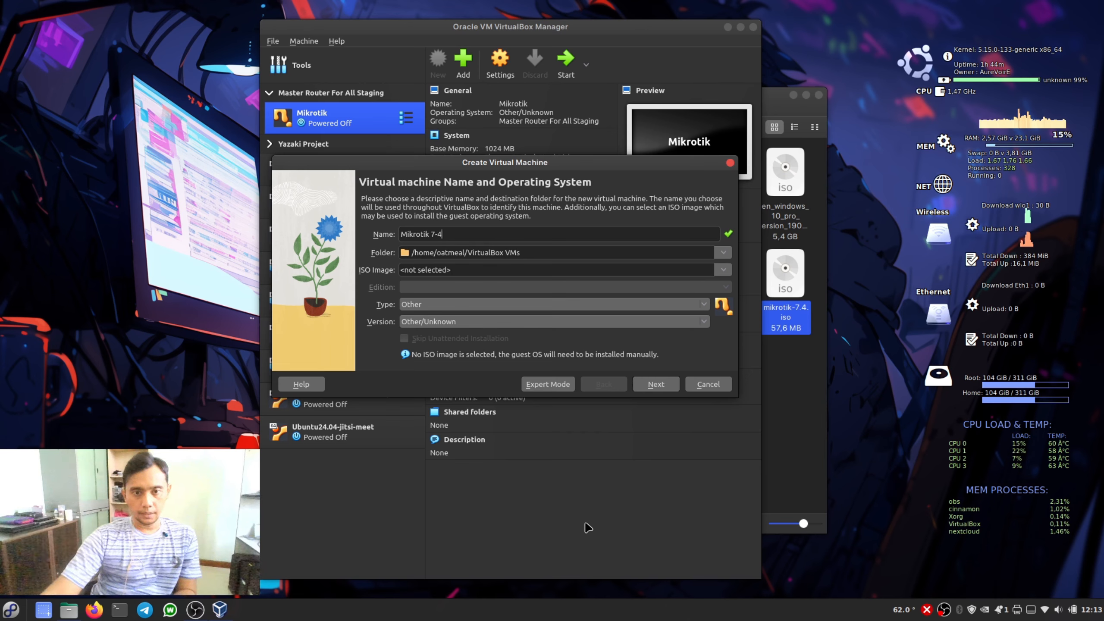
- Choose a different machine folder by browsing from the file system root through media and My-Archive to the VM VirtualBox directory
{"action": "left_click", "coordinate": [723, 252]}
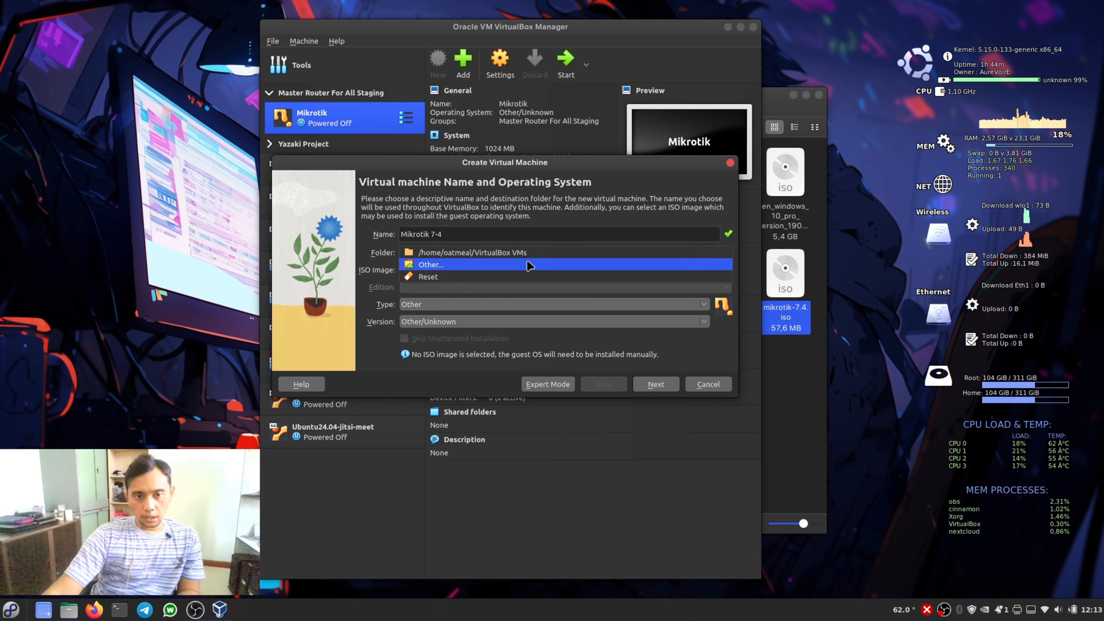
{"action": "left_click", "coordinate": [515, 267]}
{"action": "left_click", "coordinate": [360, 173]}
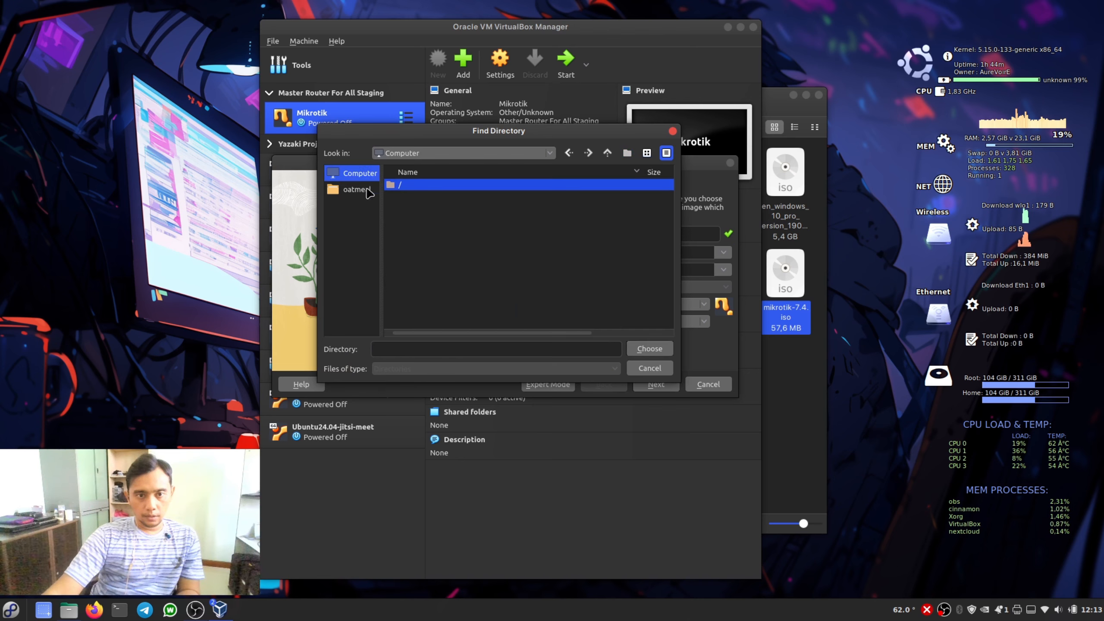
{"action": "double_click", "coordinate": [399, 187]}
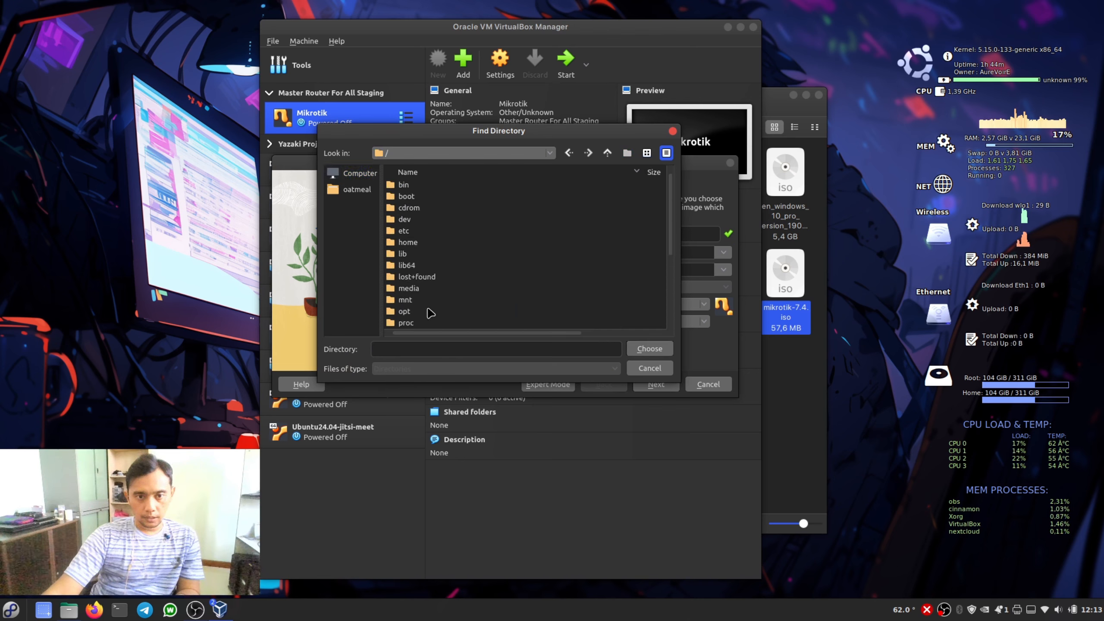
{"action": "scroll", "coordinate": [419, 229], "scroll_direction": "down", "scroll_amount": 1}
{"action": "double_click", "coordinate": [415, 253]}
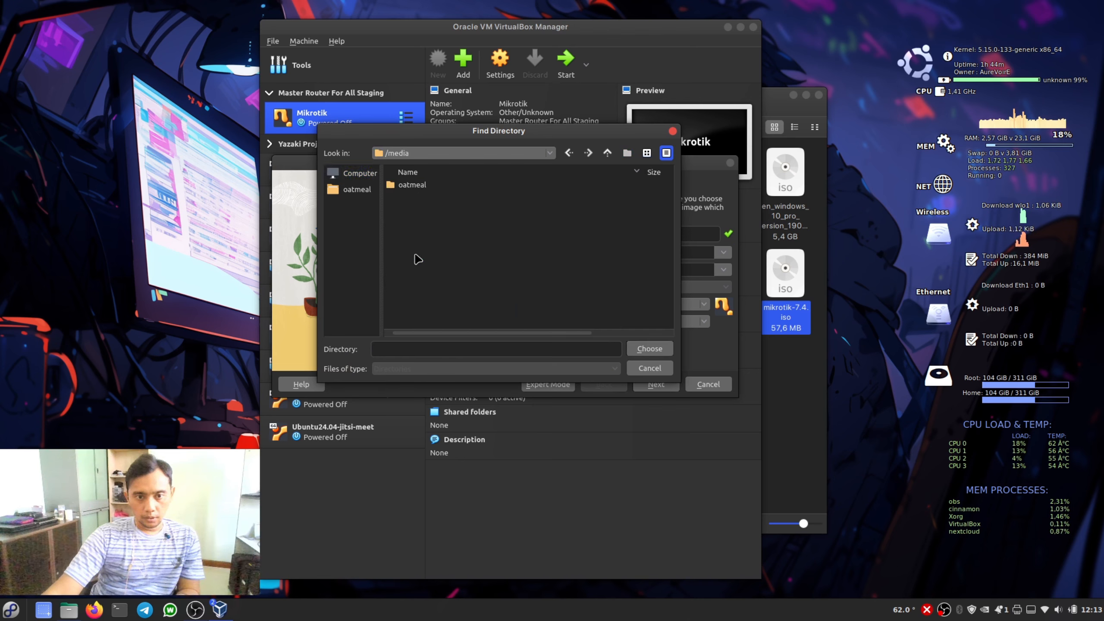
{"action": "double_click", "coordinate": [408, 187]}
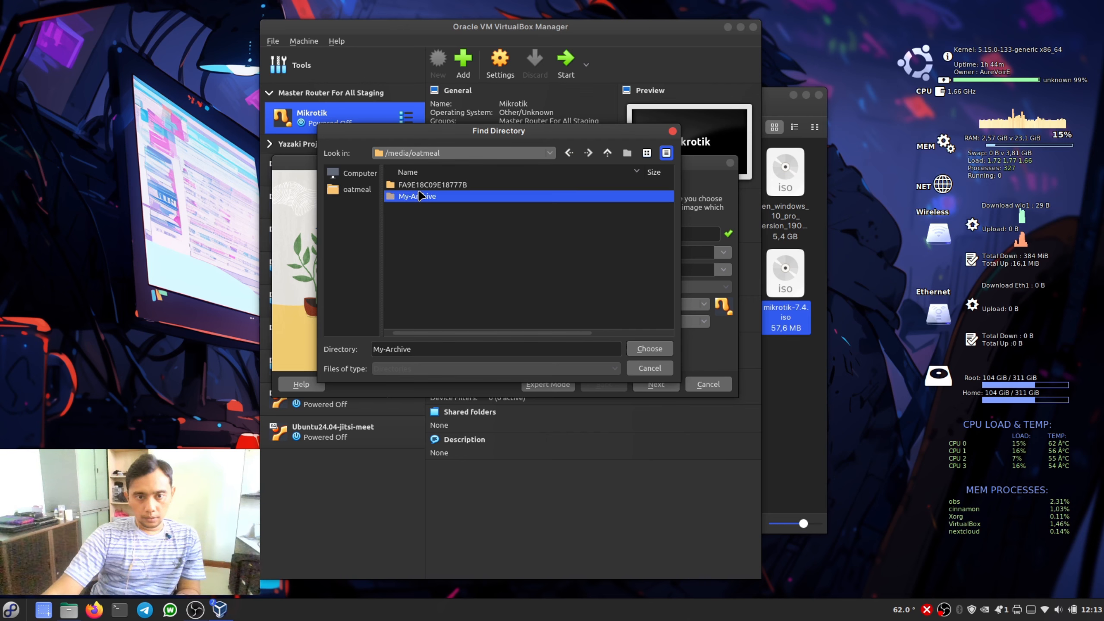
{"action": "double_click", "coordinate": [418, 196]}
{"action": "scroll", "coordinate": [437, 261], "scroll_direction": "down", "scroll_amount": 1}
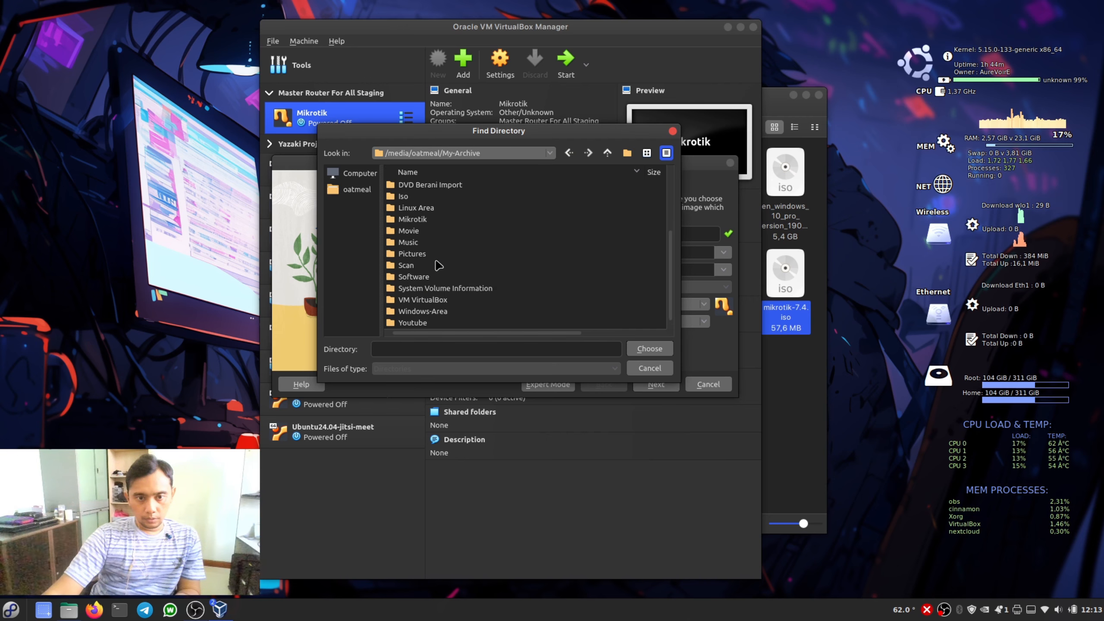
{"action": "scroll", "coordinate": [436, 265], "scroll_direction": "down", "scroll_amount": 2}
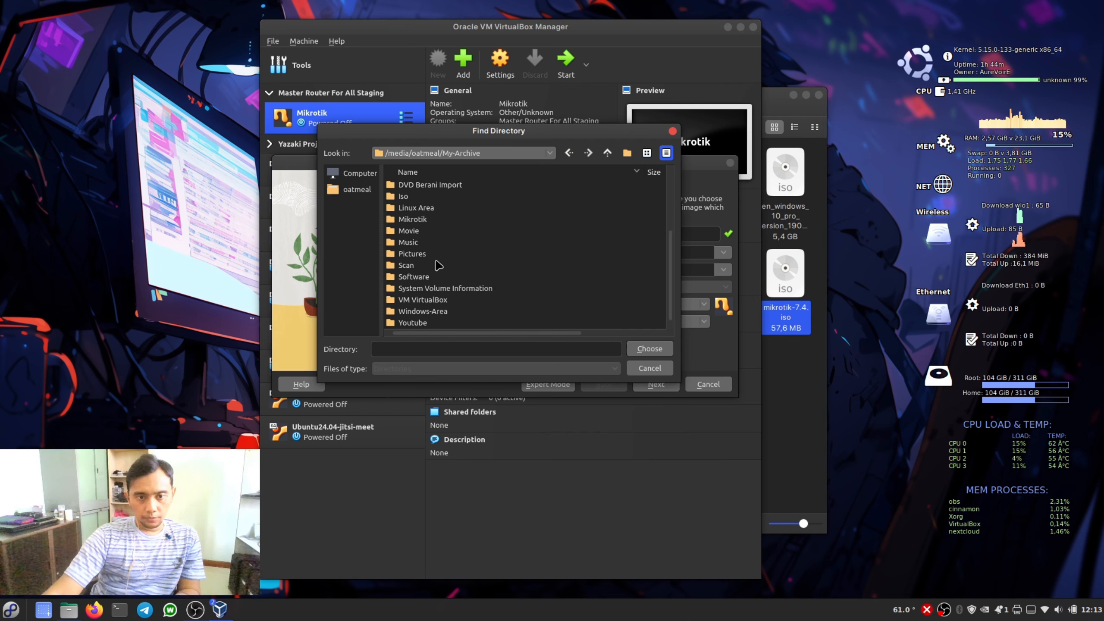
{"action": "double_click", "coordinate": [436, 309]}
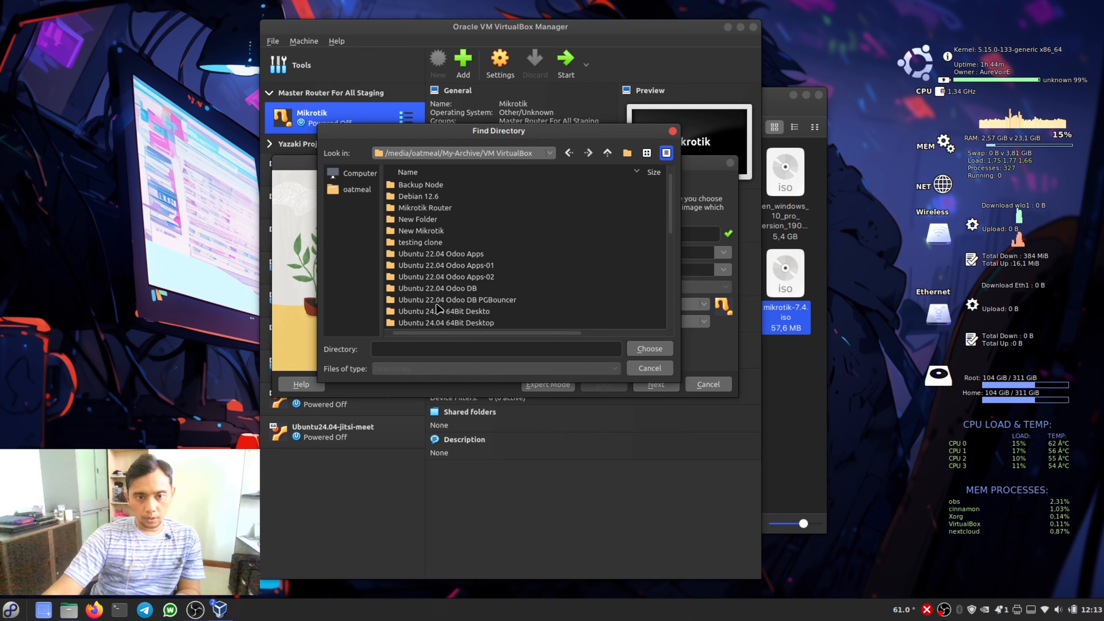
- Create a folder named "Mikrotik 7-4" inside VM VirtualBox and set it as the virtual machine's folder
{"action": "left_click", "coordinate": [627, 153]}
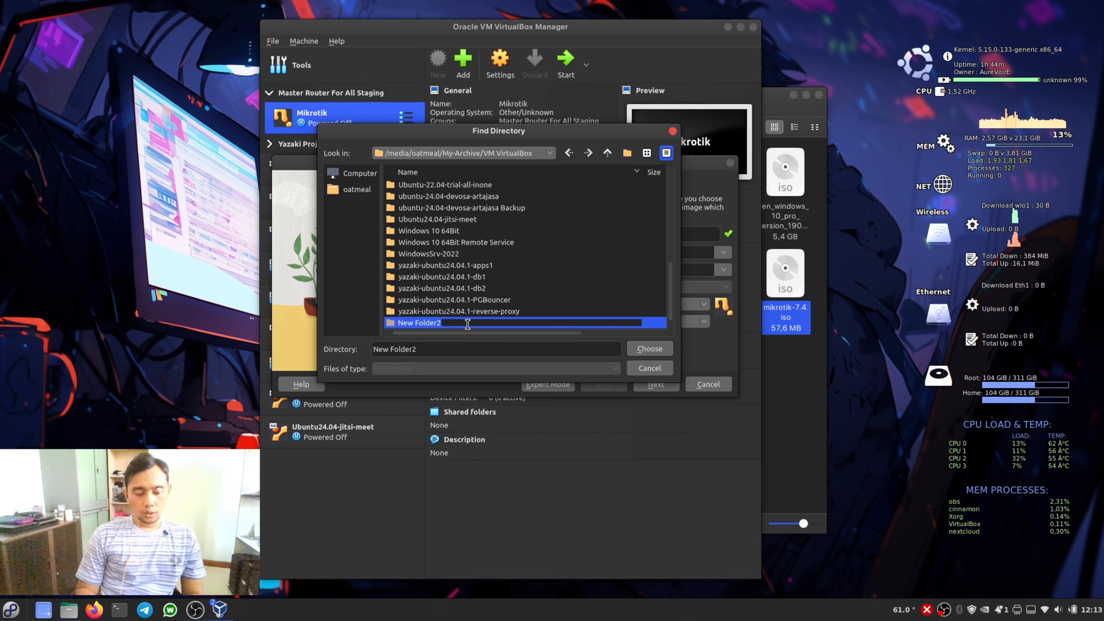
{"action": "key", "text": "BackSpace"}
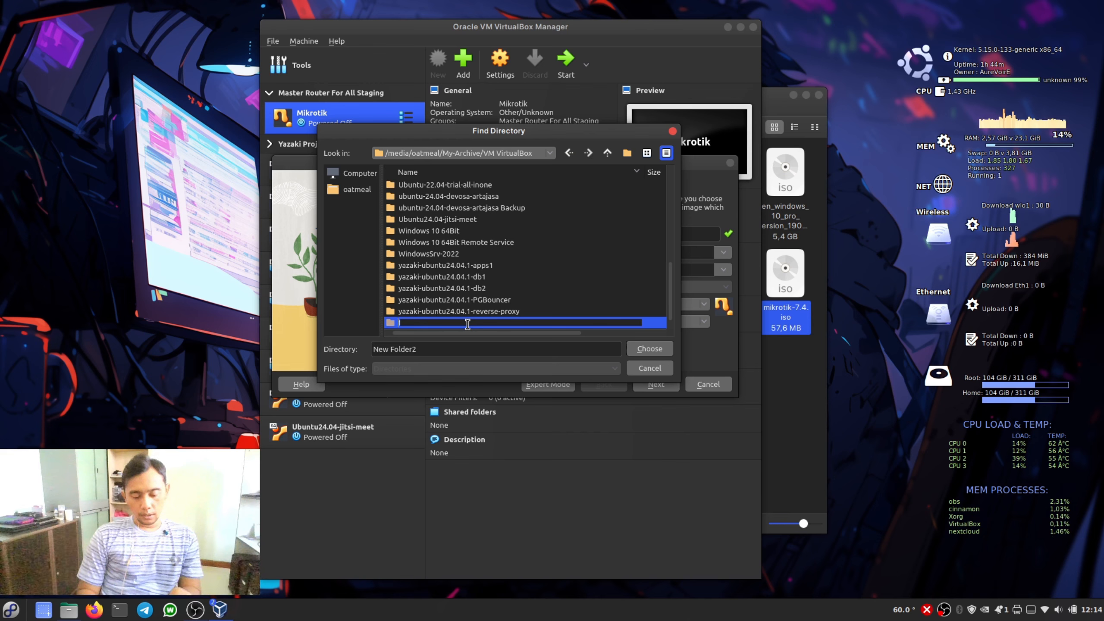
{"action": "type", "text": "Mikrotik -"}
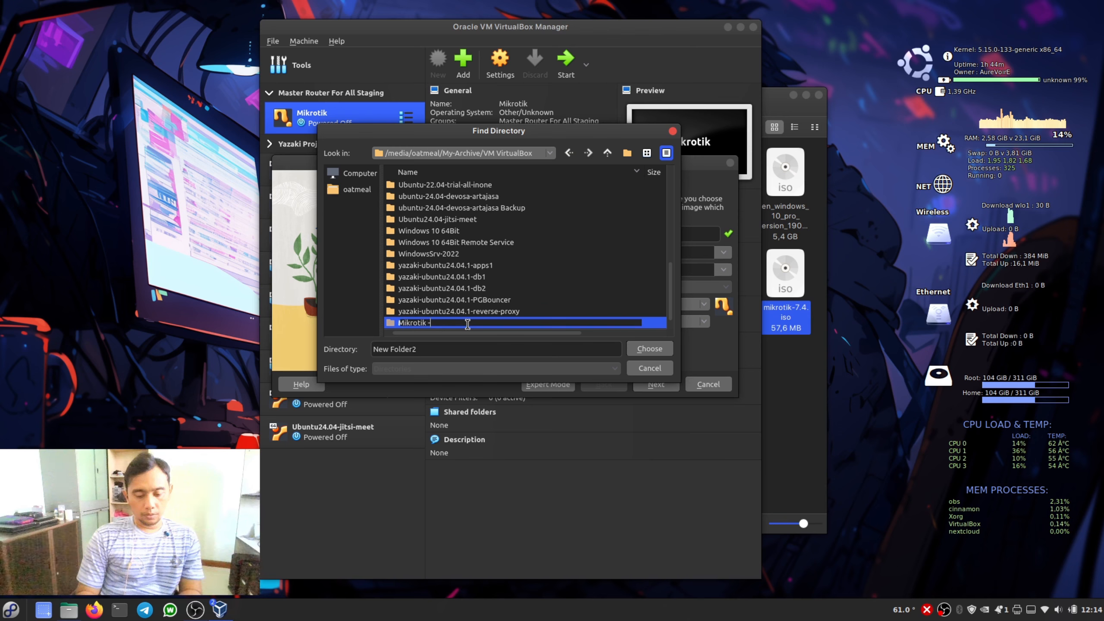
{"action": "key", "text": "BackSpace"}
{"action": "type", "text": "7"}
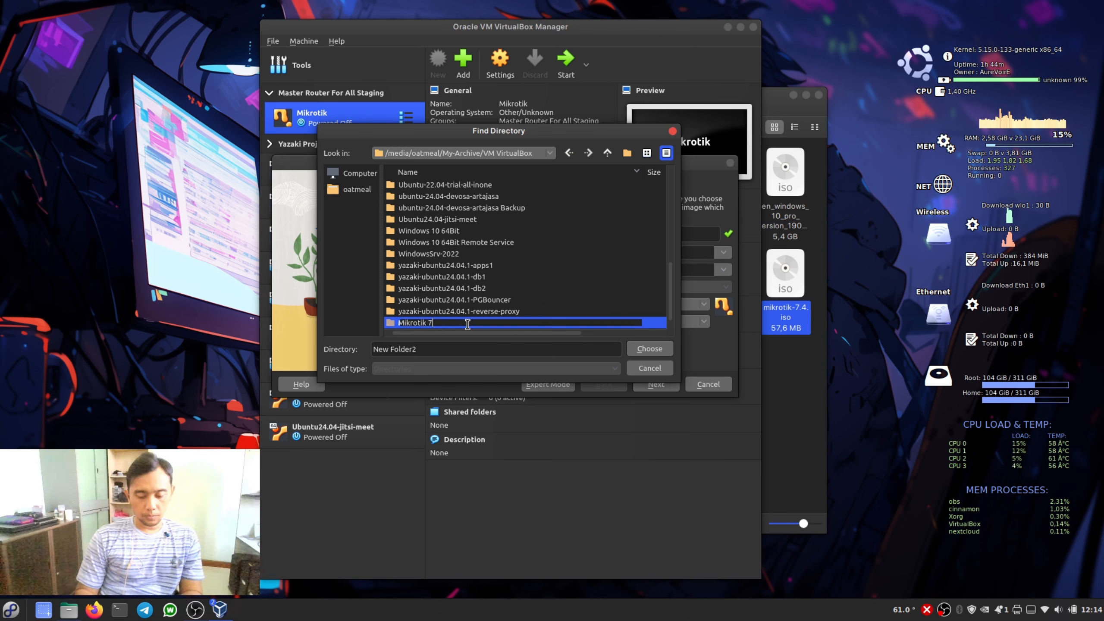
{"action": "type", "text": "-4"}
{"action": "key", "text": "Return"}
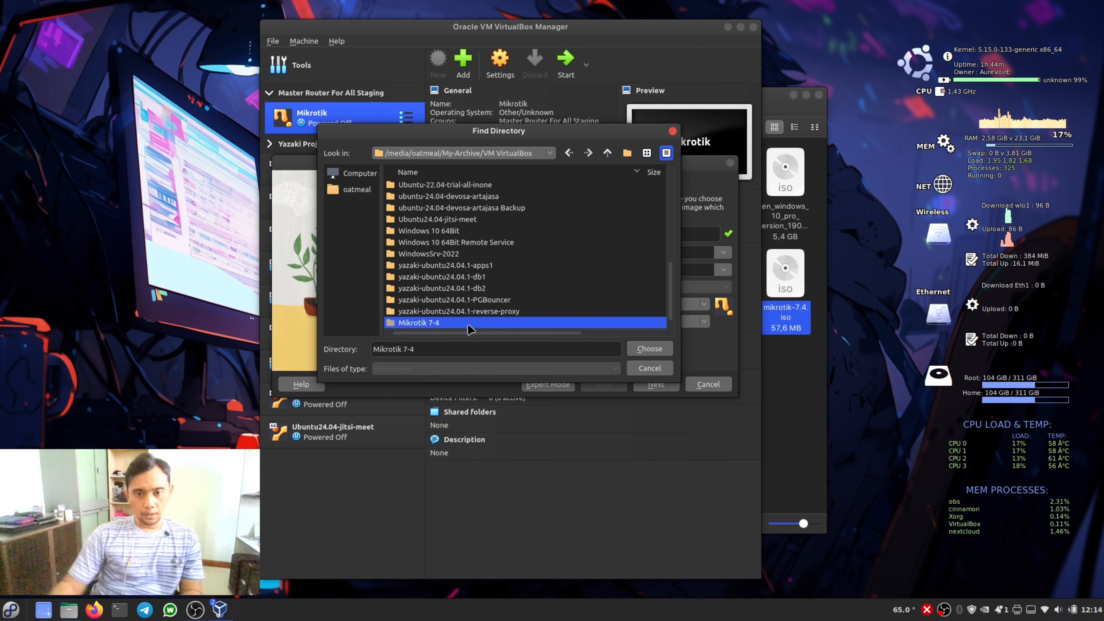
{"action": "left_click", "coordinate": [649, 349]}
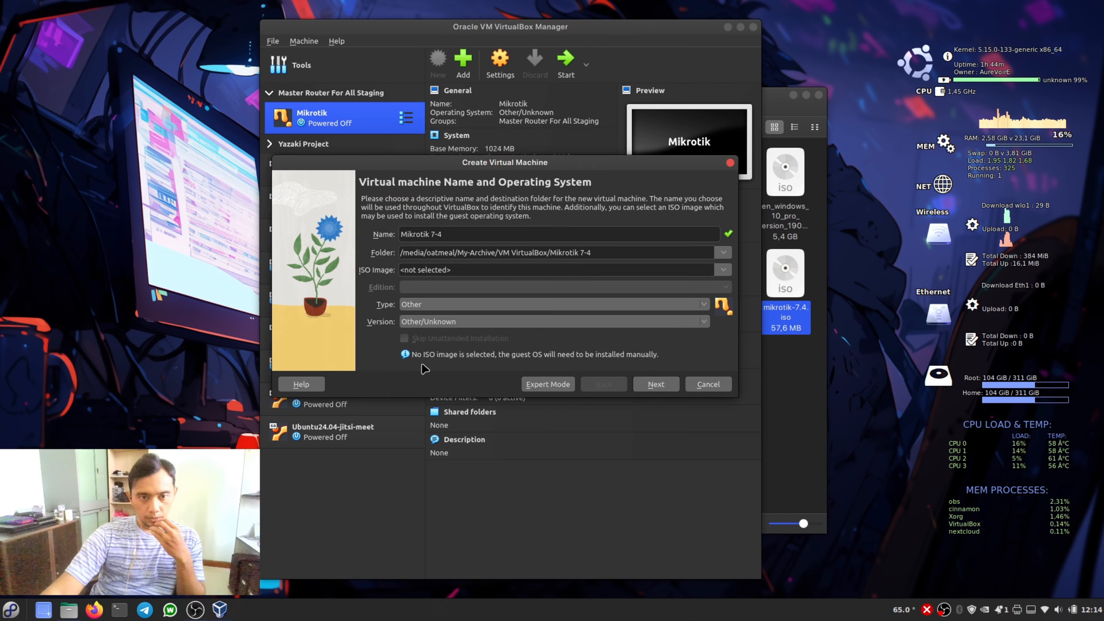
- Set the ISO image to mikrotik-7.4.iso from the Iso folder in My-Archive
{"action": "left_click", "coordinate": [724, 270]}
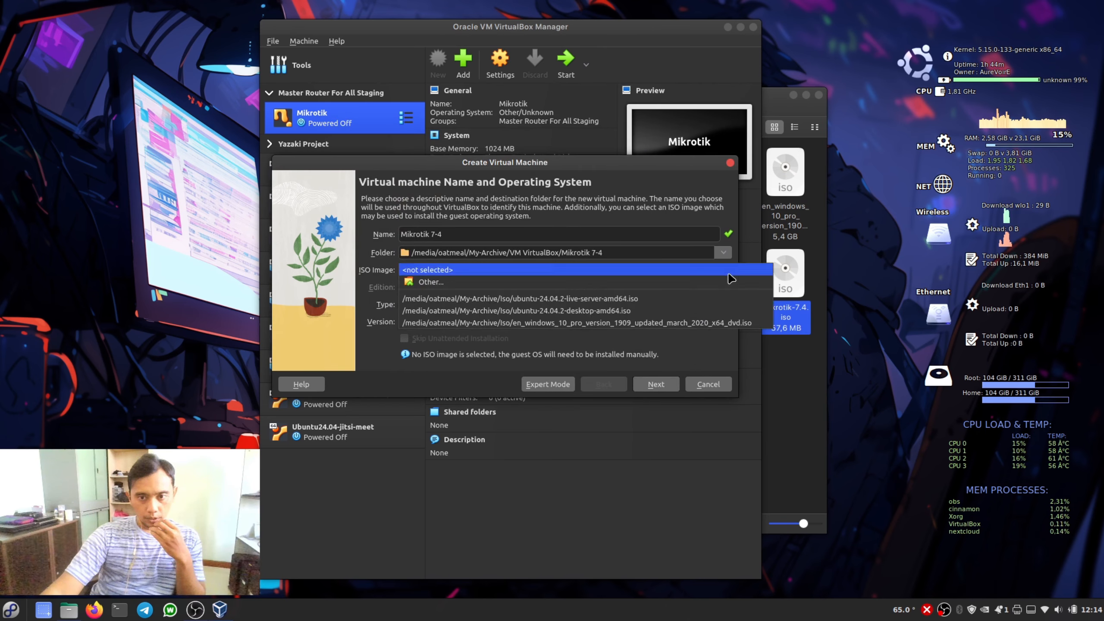
{"action": "left_click", "coordinate": [547, 283]}
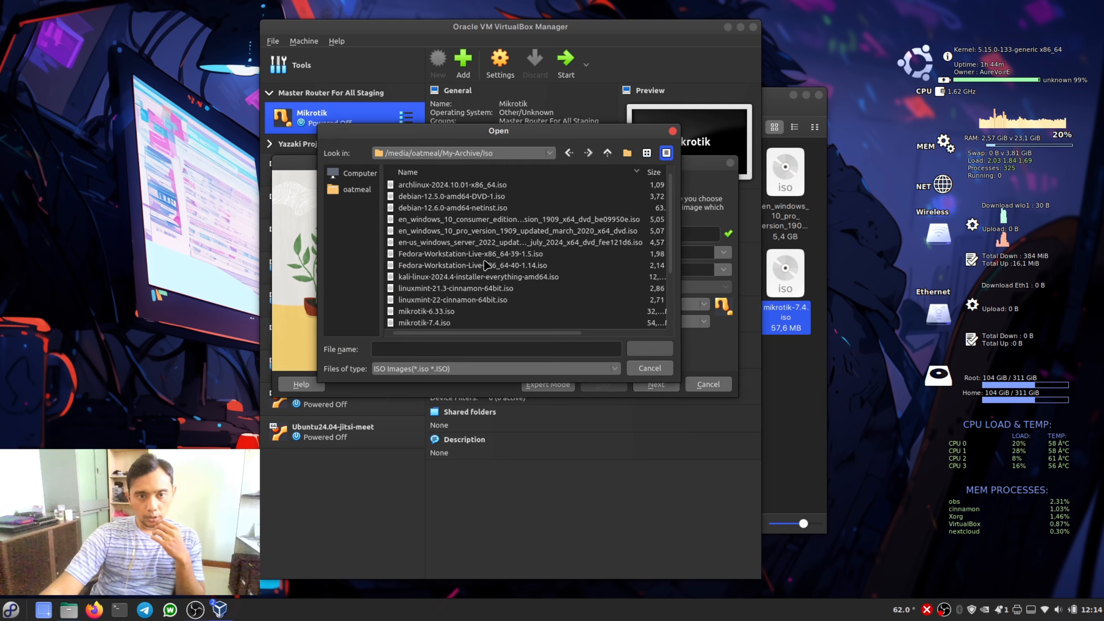
{"action": "left_click", "coordinate": [352, 179]}
{"action": "double_click", "coordinate": [394, 185]}
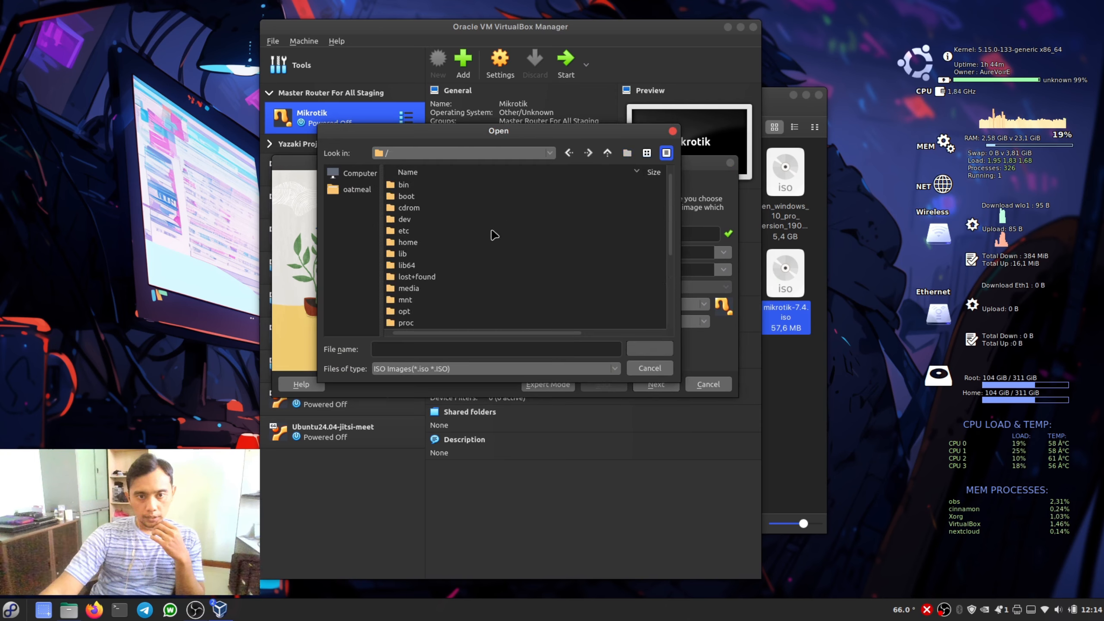
{"action": "scroll", "coordinate": [434, 240], "scroll_direction": "down", "scroll_amount": 4}
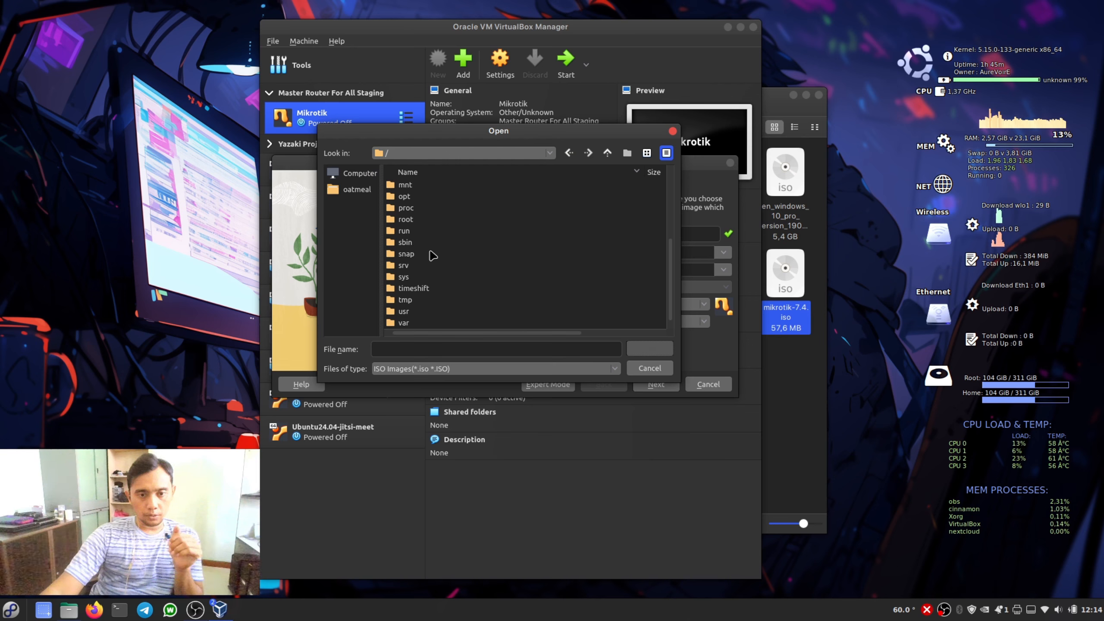
{"action": "scroll", "coordinate": [432, 255], "scroll_direction": "up", "scroll_amount": 4}
{"action": "double_click", "coordinate": [408, 289]}
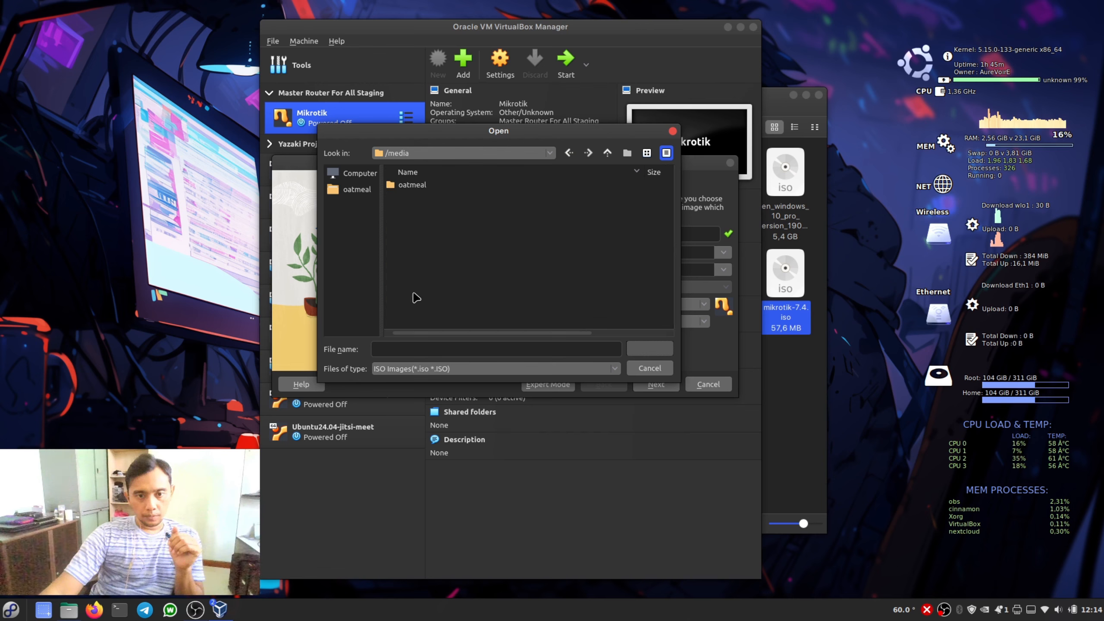
{"action": "double_click", "coordinate": [413, 188]}
{"action": "double_click", "coordinate": [417, 197]}
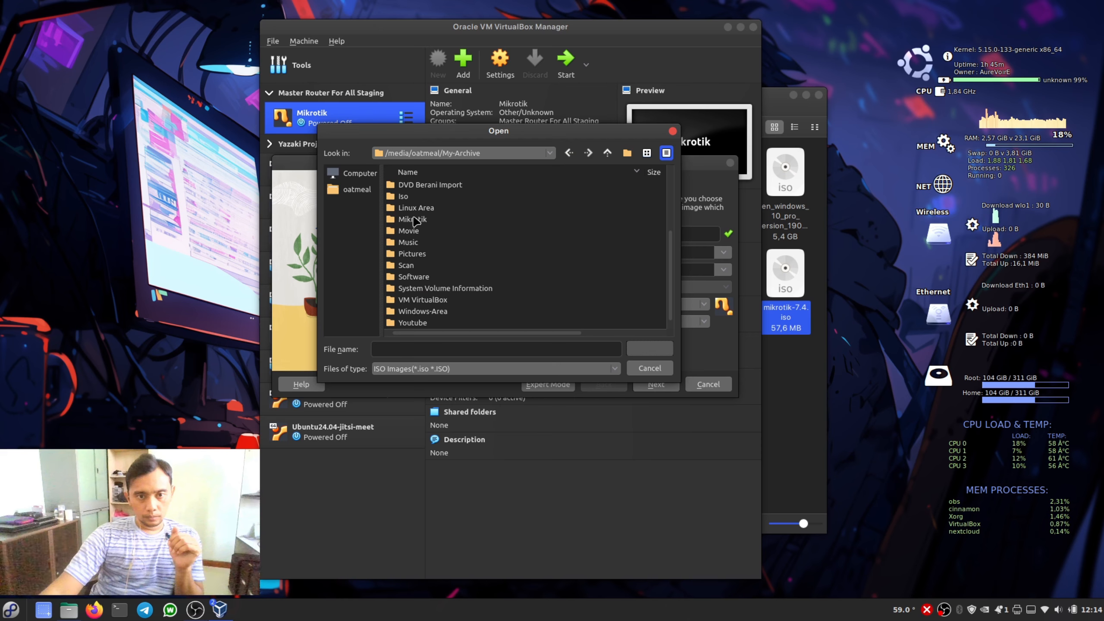
{"action": "double_click", "coordinate": [405, 198]}
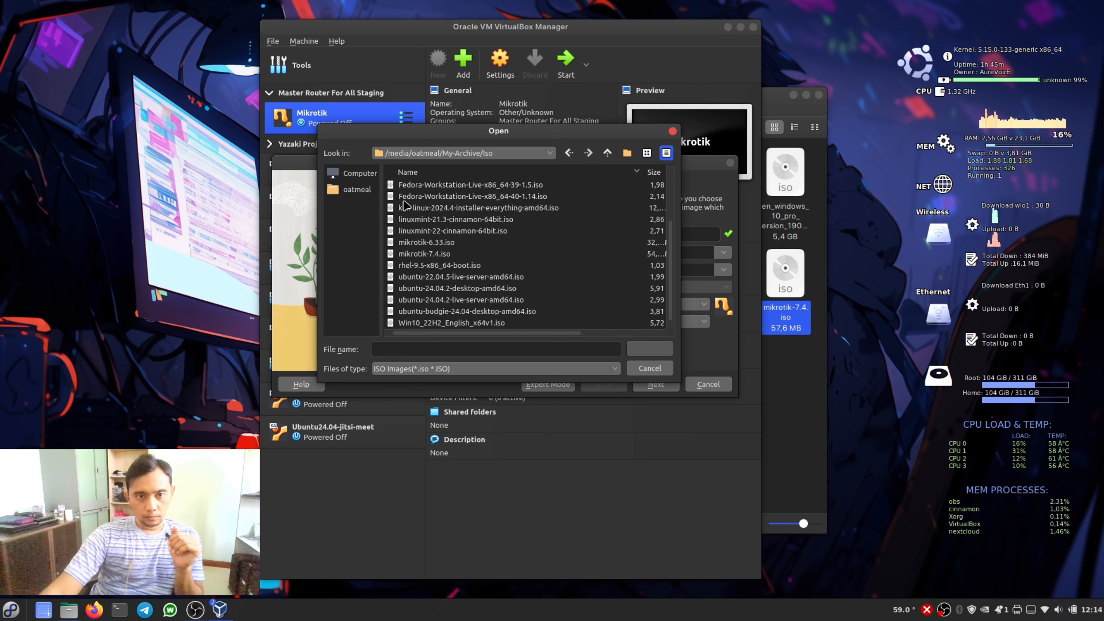
{"action": "left_click", "coordinate": [436, 300]}
{"action": "left_click", "coordinate": [430, 255]}
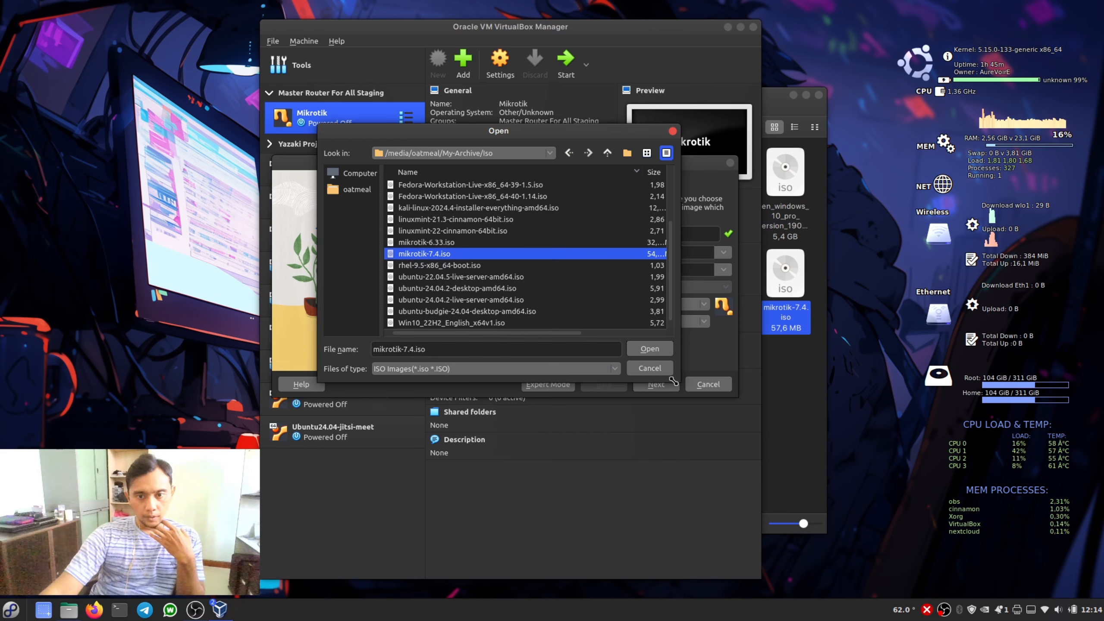
{"action": "left_click", "coordinate": [650, 349]}
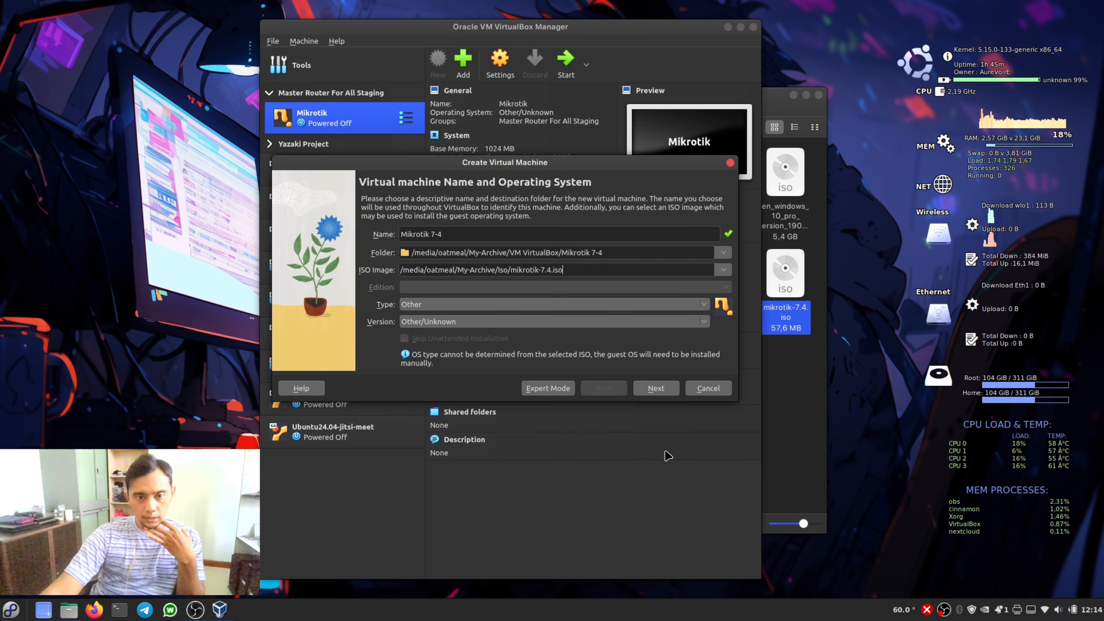
- Set the new virtual machine's base memory to 1024 MB
{"action": "left_click", "coordinate": [656, 388]}
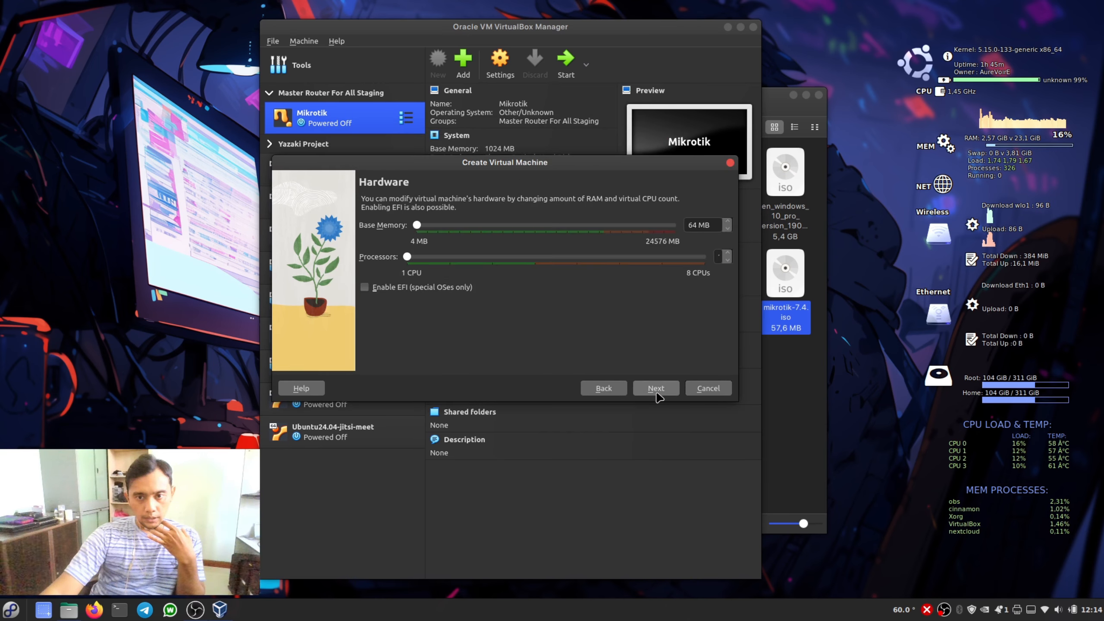
{"action": "double_click", "coordinate": [692, 225]}
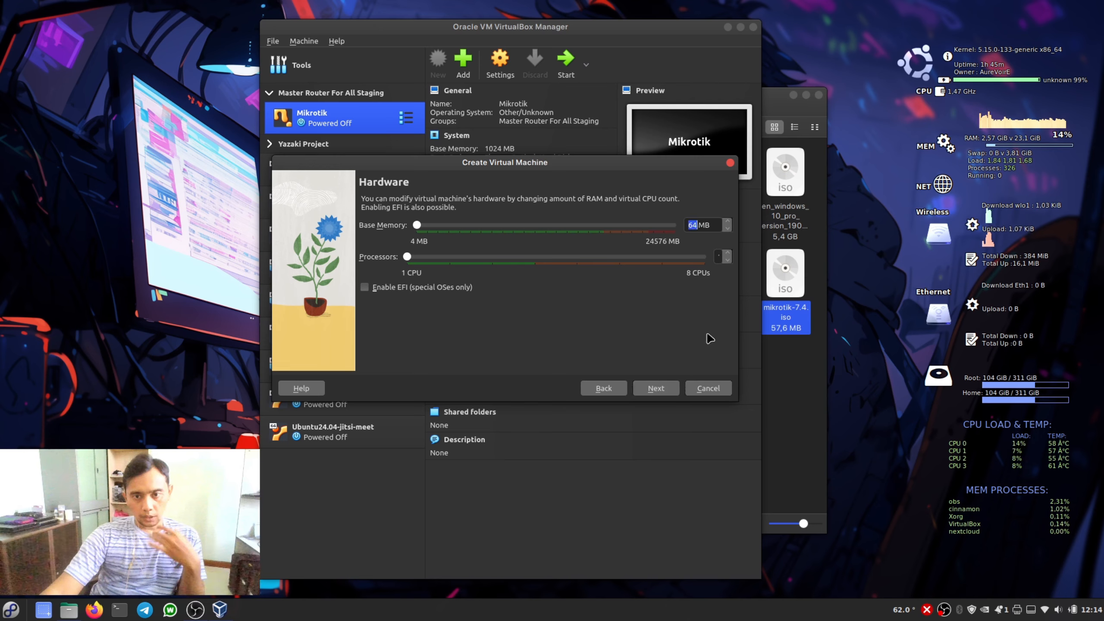
{"action": "type", "text": "102"}
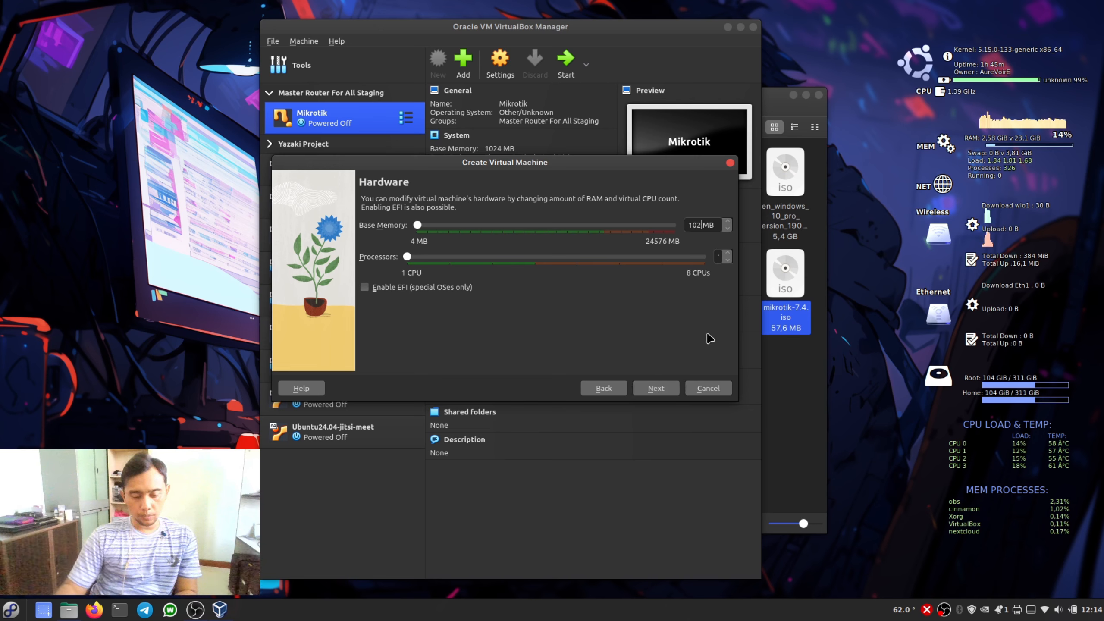
{"action": "type", "text": "4"}
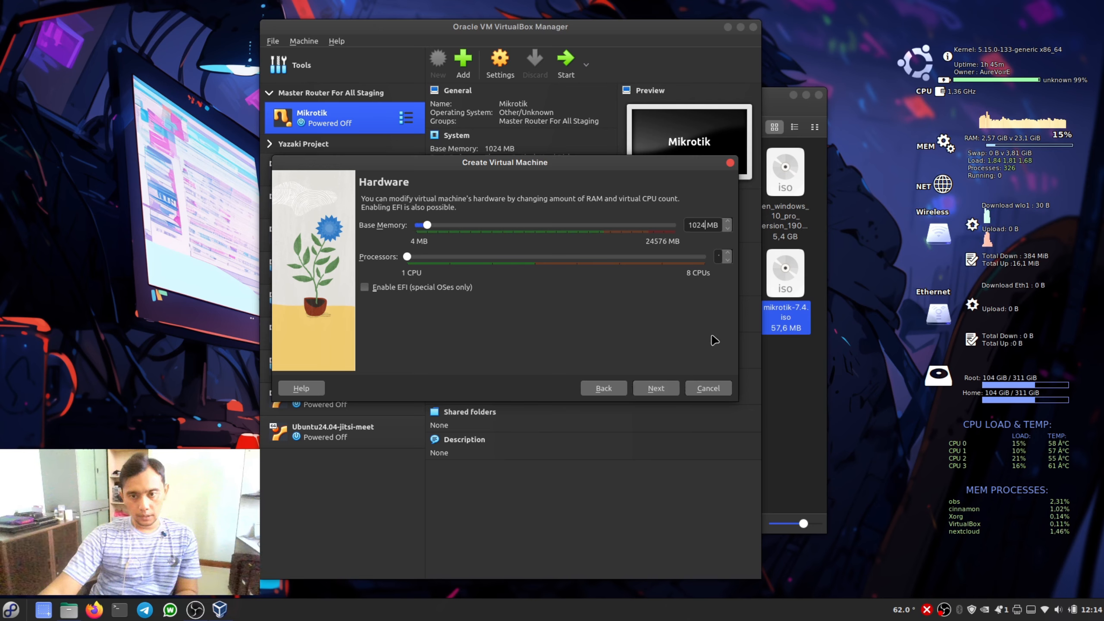
- Accept a new 2,00 GB virtual hard disk and finish creating the machine
{"action": "left_click", "coordinate": [656, 388]}
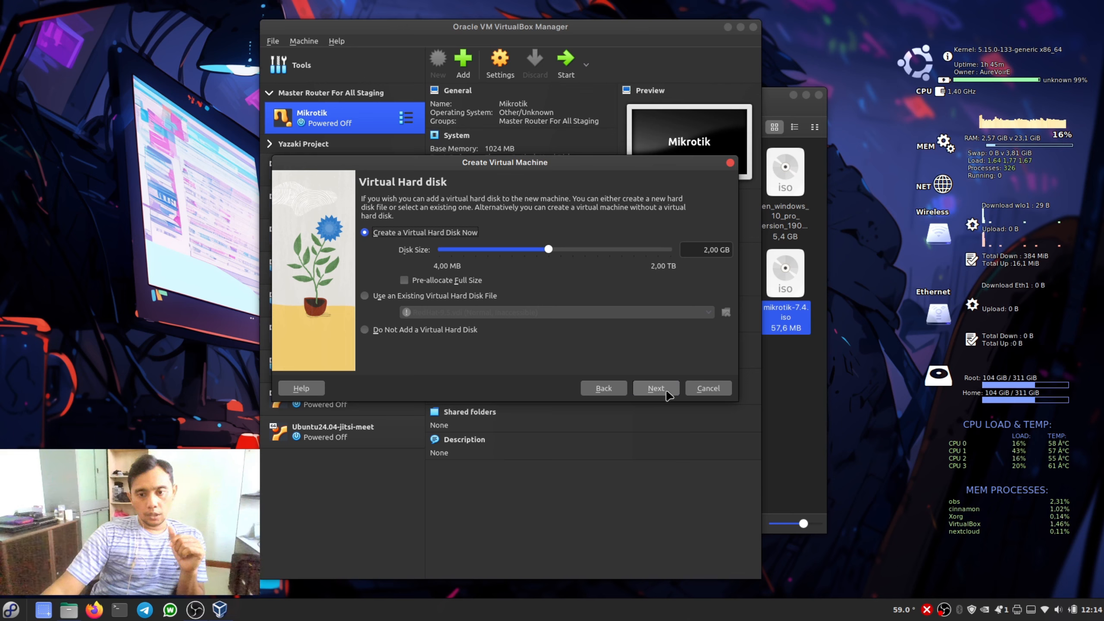
{"action": "left_click", "coordinate": [657, 387]}
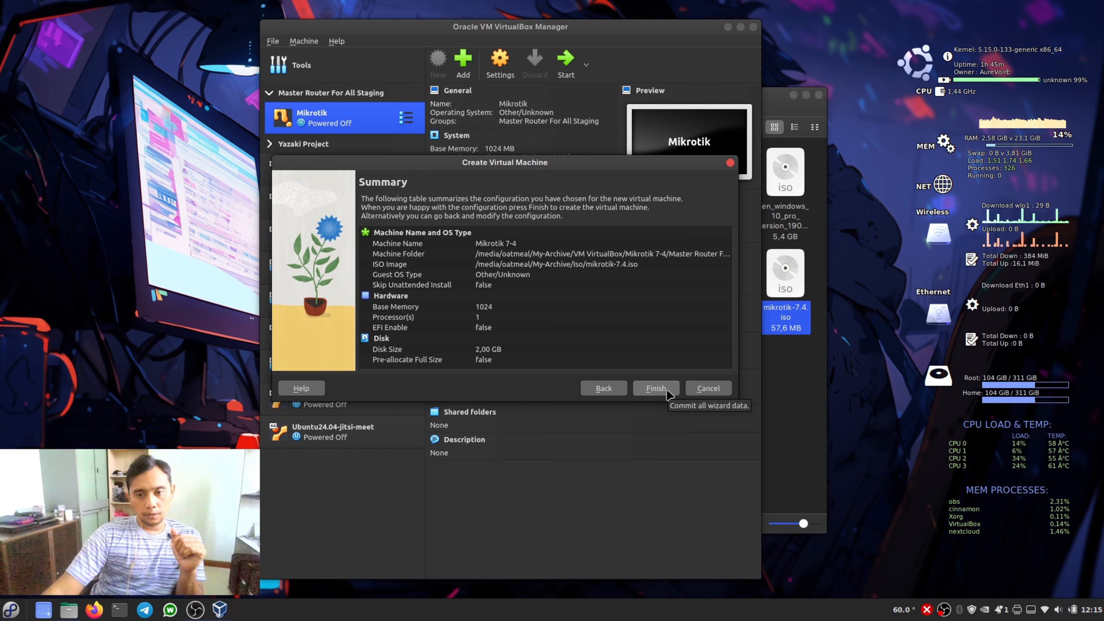
{"action": "left_click", "coordinate": [666, 391]}
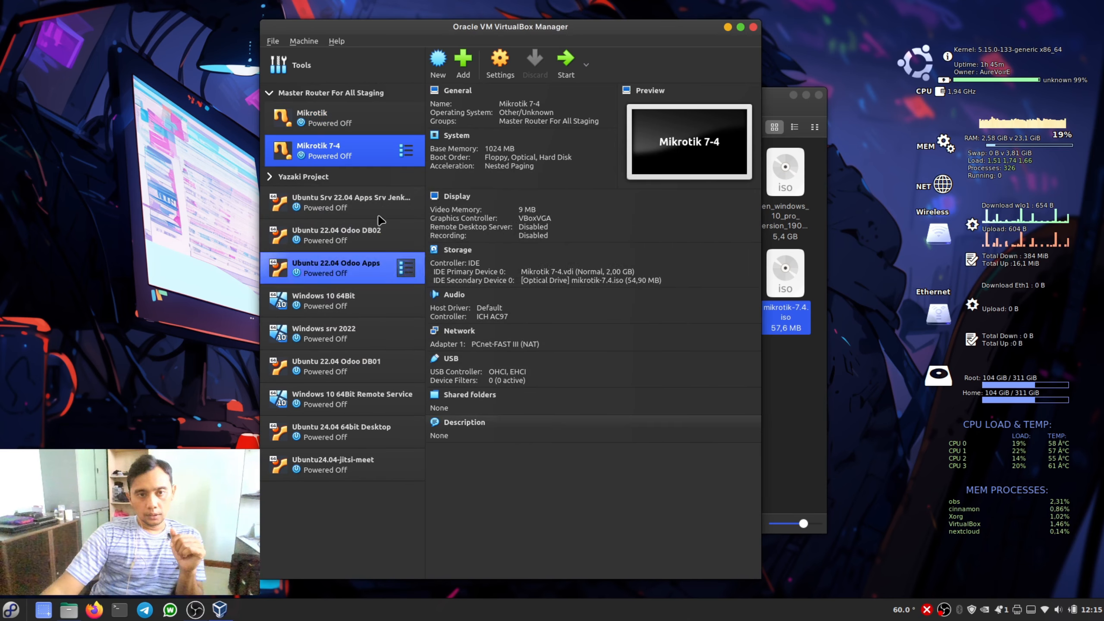
- Enable the second network adapter of Mikrotik 7-4 and attach its first adapter to Bridged Adapter wlo1
{"action": "left_click", "coordinate": [322, 125]}
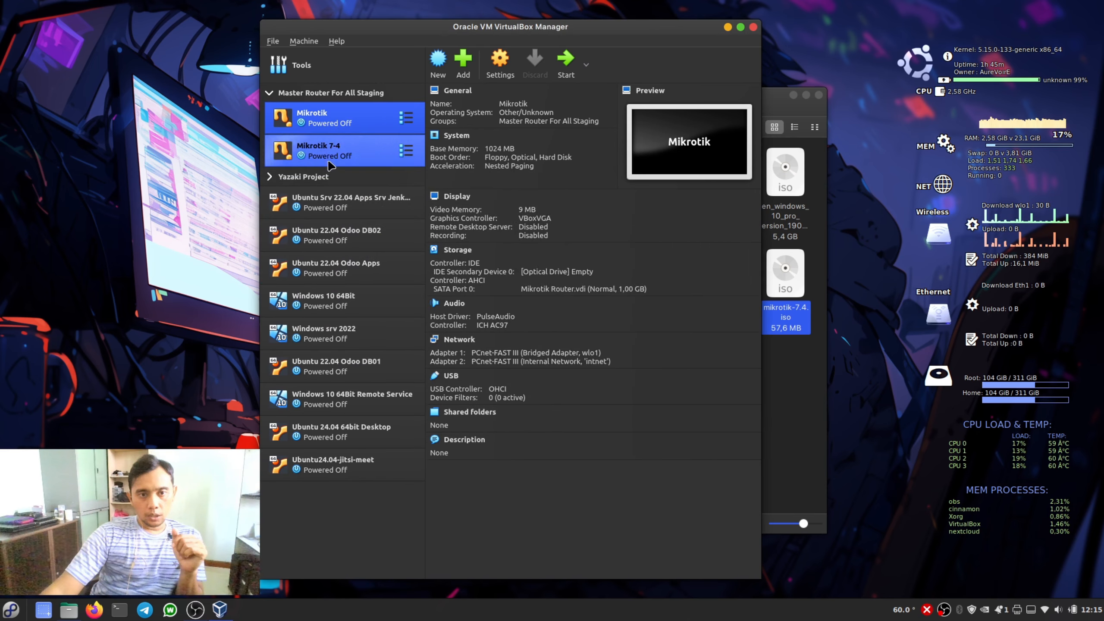
{"action": "left_click", "coordinate": [329, 164]}
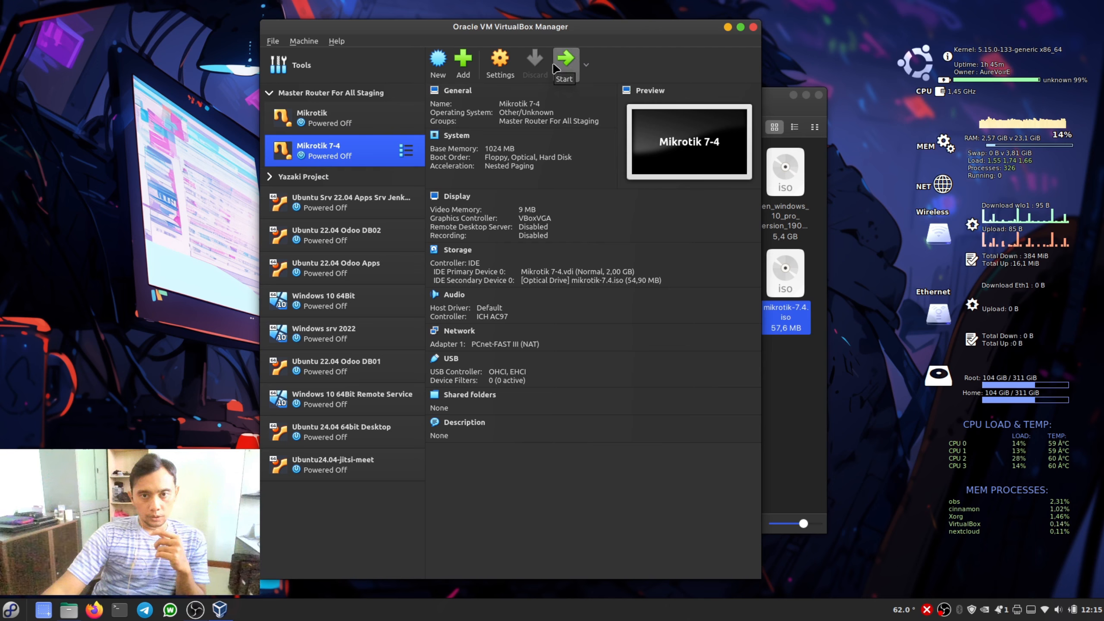
{"action": "left_click", "coordinate": [499, 69]}
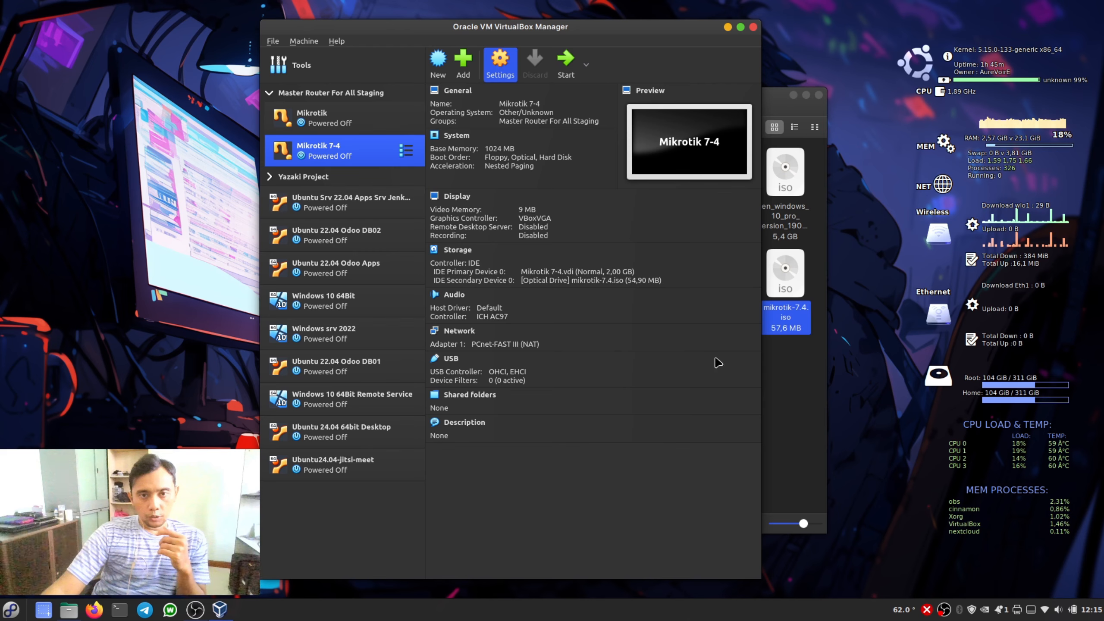
{"action": "left_click", "coordinate": [334, 257]}
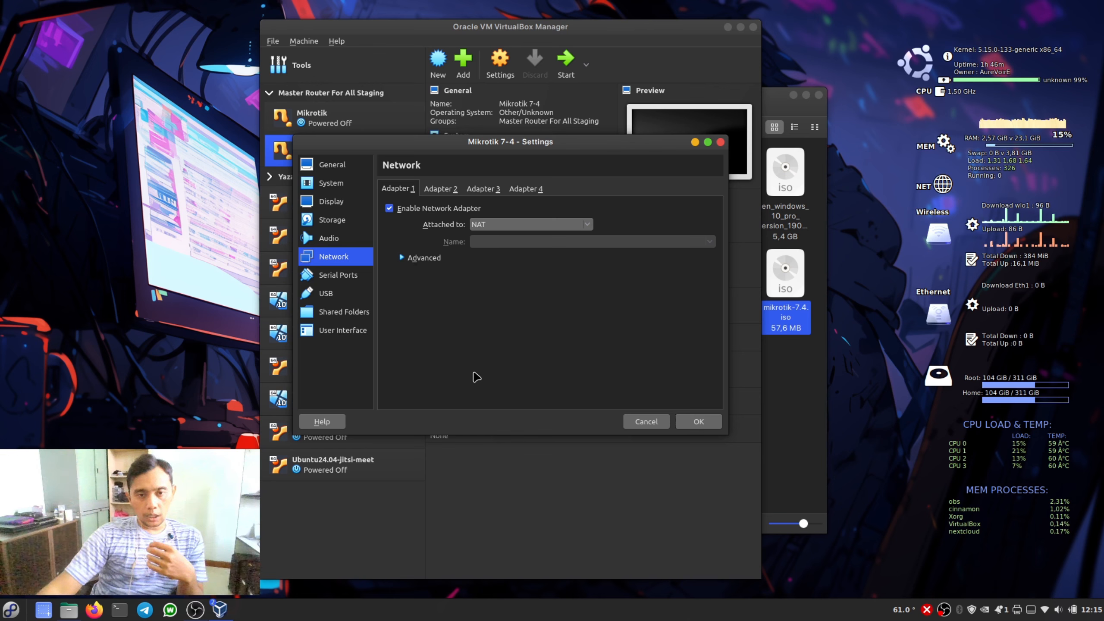
{"action": "left_click", "coordinate": [448, 191]}
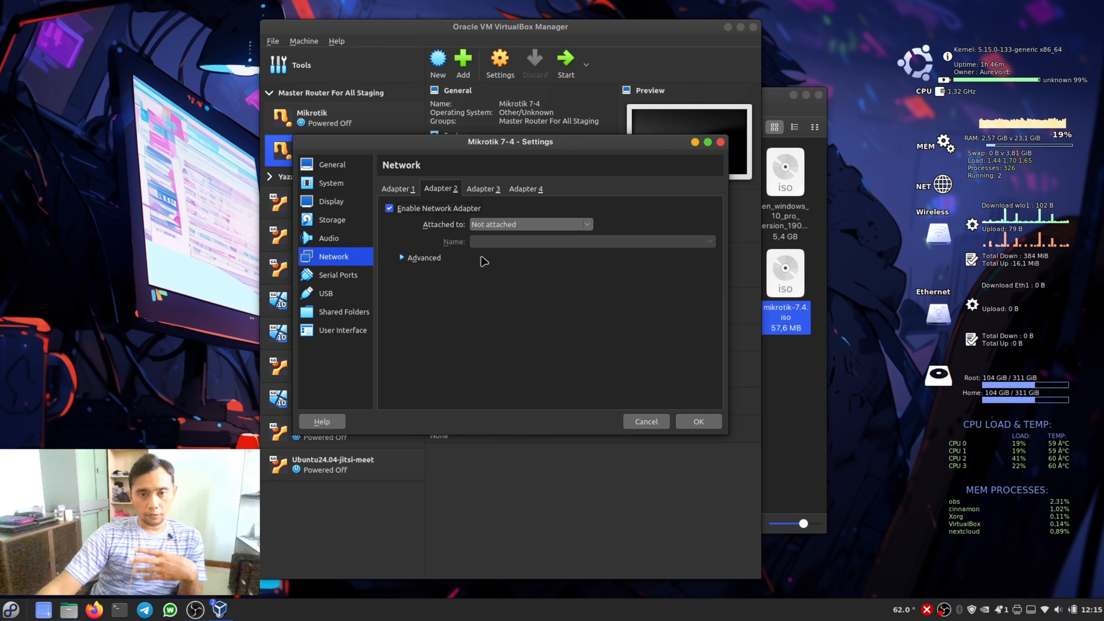
{"action": "left_click", "coordinate": [395, 190]}
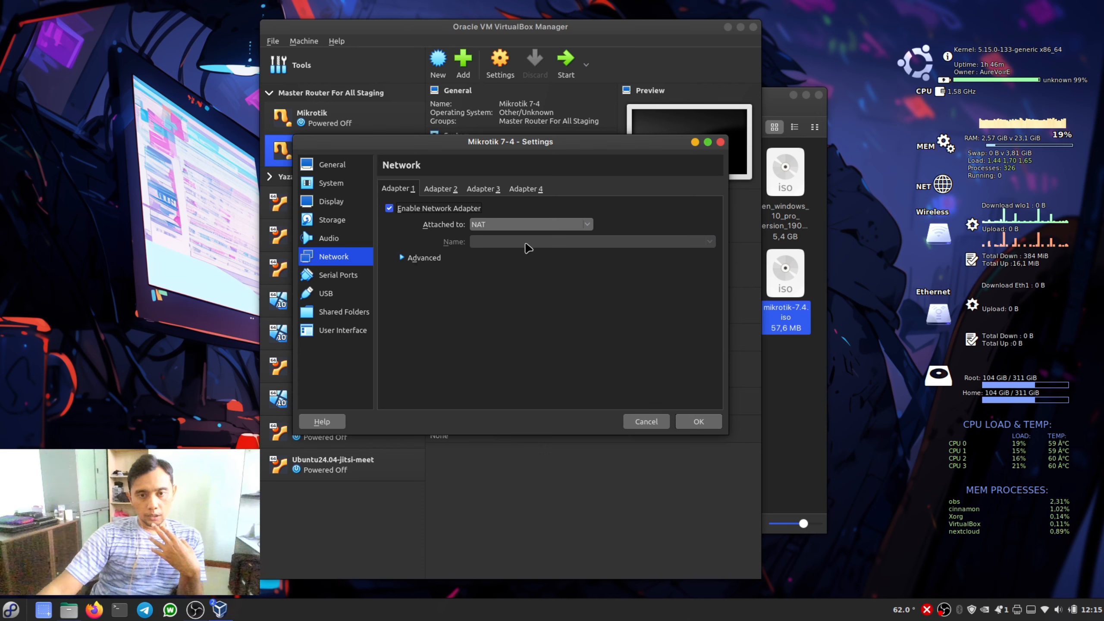
{"action": "left_click", "coordinate": [518, 225]}
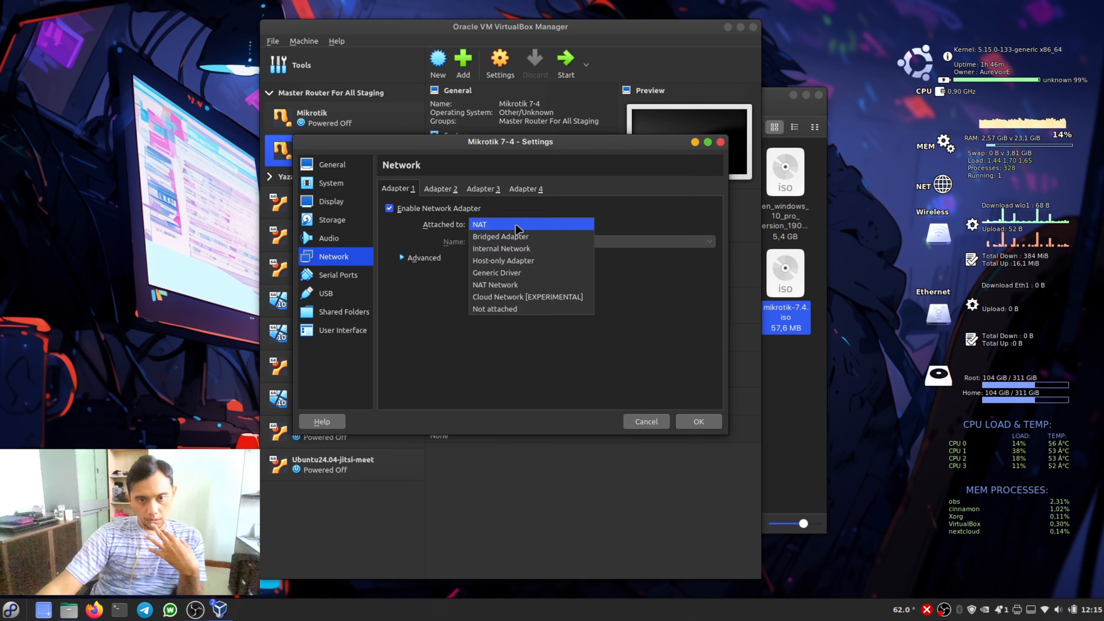
{"action": "left_click", "coordinate": [517, 237]}
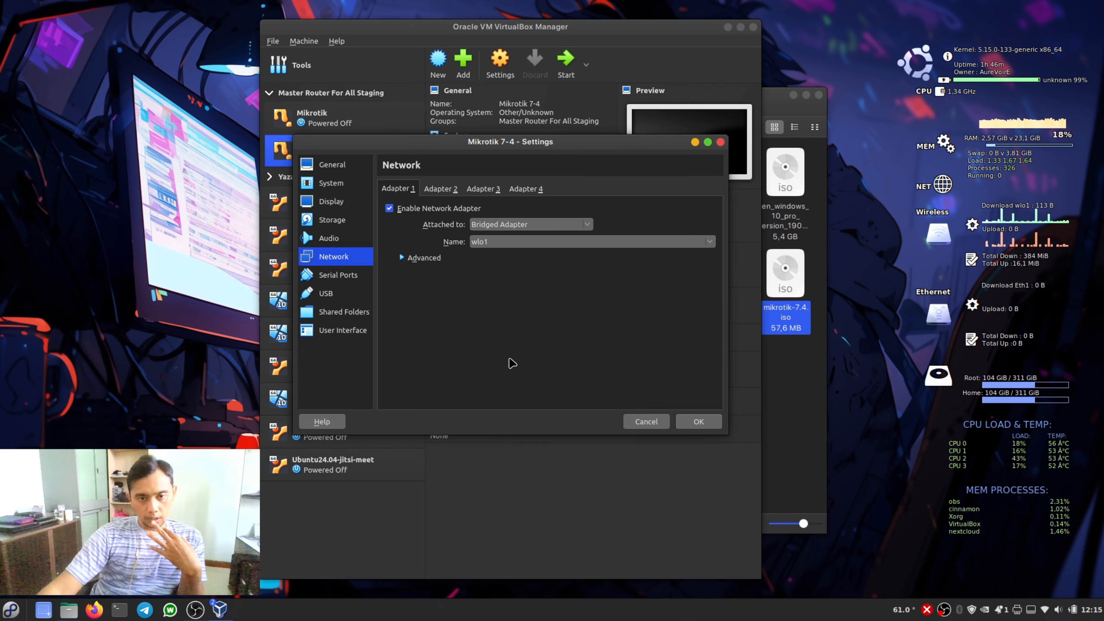
- Attach the second network adapter to the Internal Network intnet, review both adapters and save the settings
{"action": "left_click", "coordinate": [442, 192]}
{"action": "left_click", "coordinate": [538, 224]}
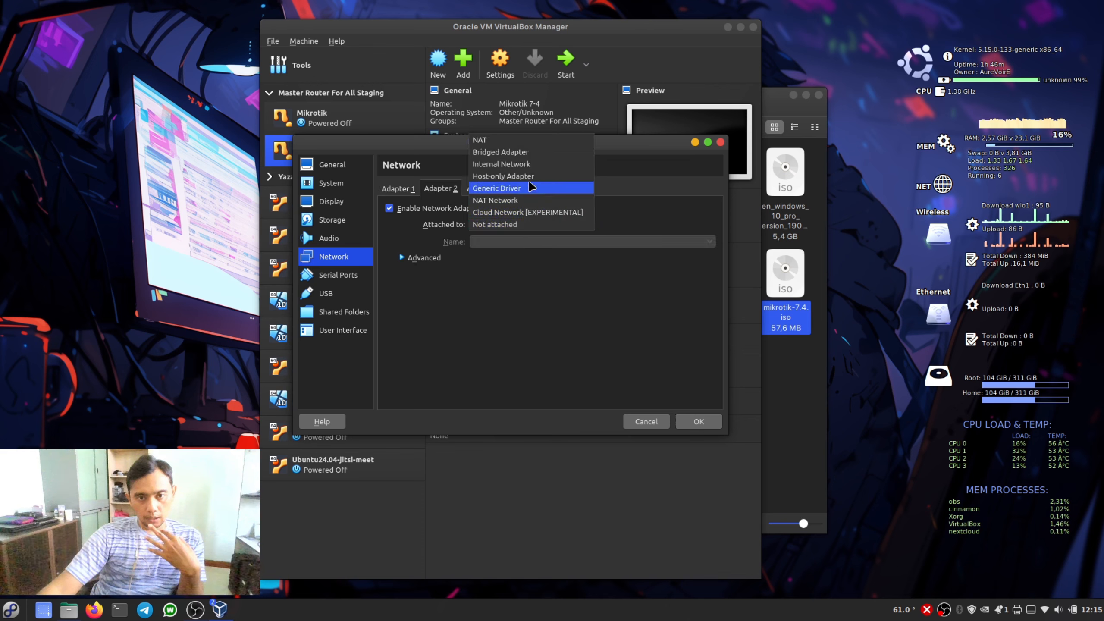
{"action": "left_click", "coordinate": [565, 165]}
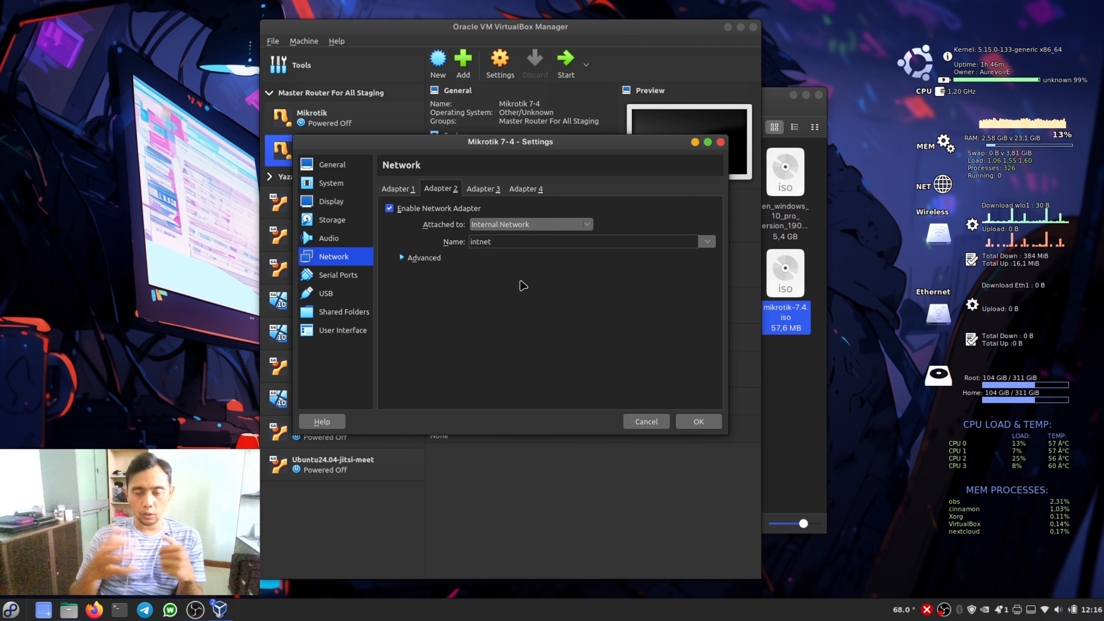
{"action": "left_click", "coordinate": [399, 190]}
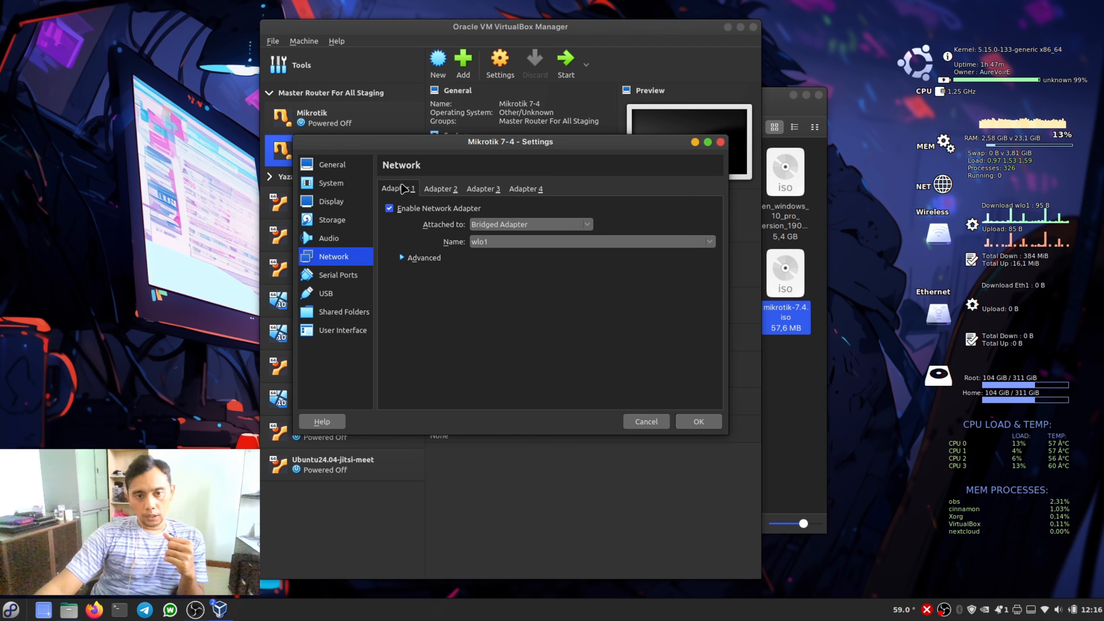
{"action": "left_click", "coordinate": [438, 190]}
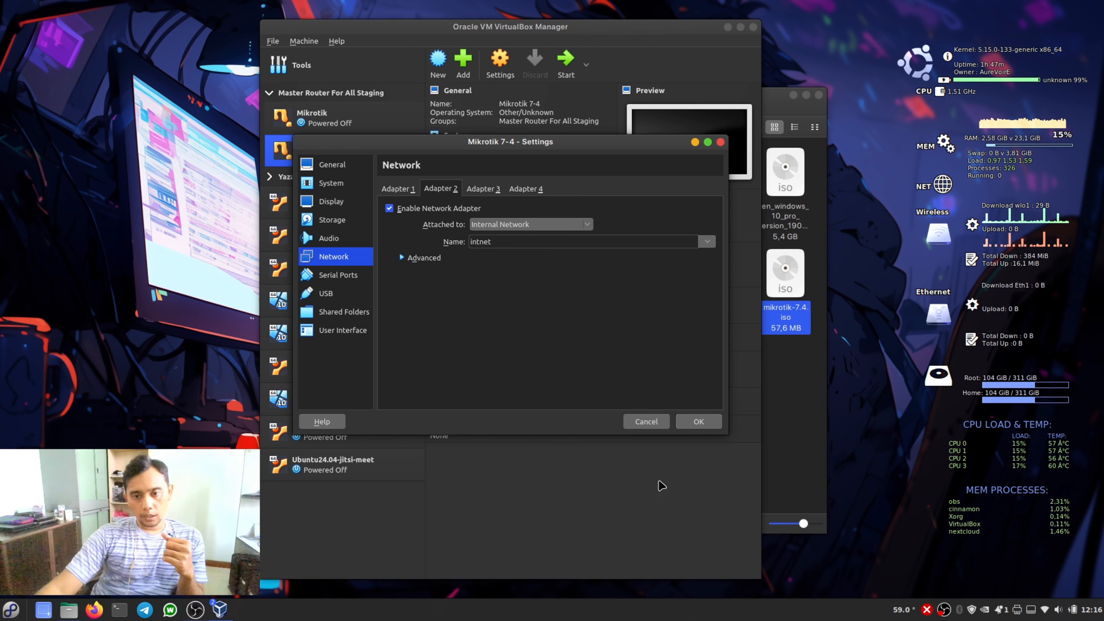
{"action": "left_click", "coordinate": [698, 422]}
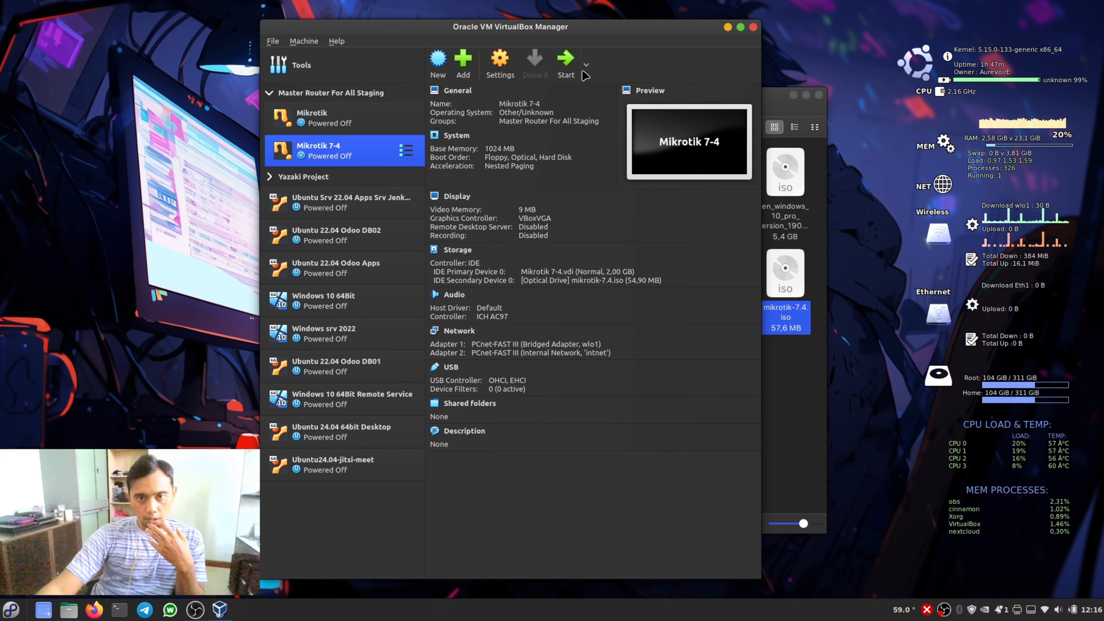
- Try to boot the Mikrotik 7-4 virtual machine from its ISO image and power it off
{"action": "left_click", "coordinate": [565, 60]}
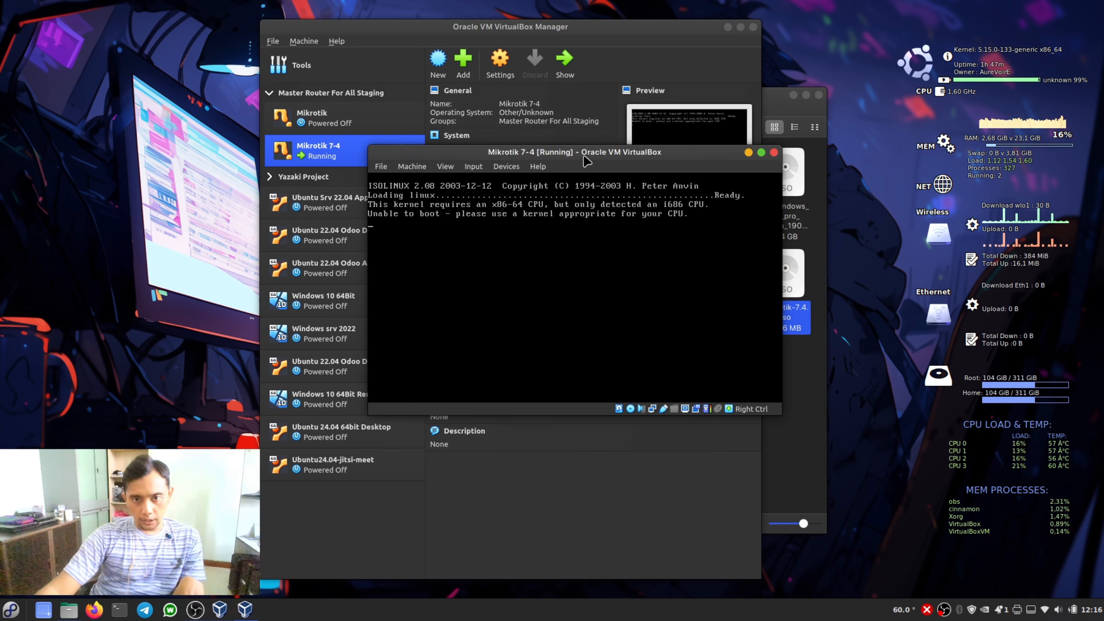
{"action": "left_click_drag", "start_coordinate": [587, 161], "coordinate": [584, 190]}
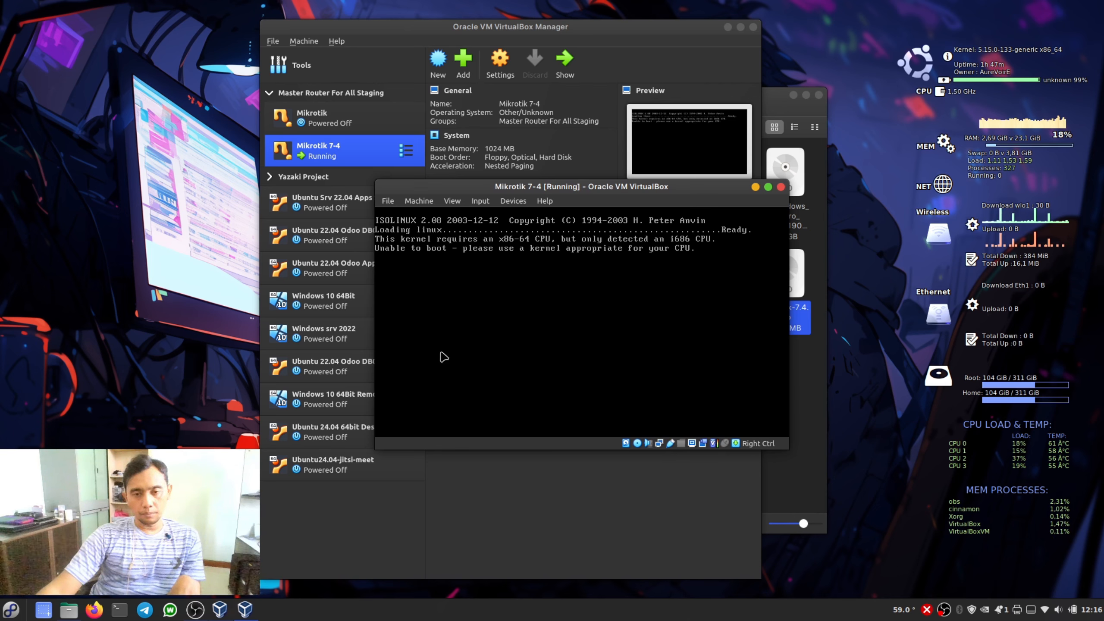
{"action": "left_click", "coordinate": [781, 188]}
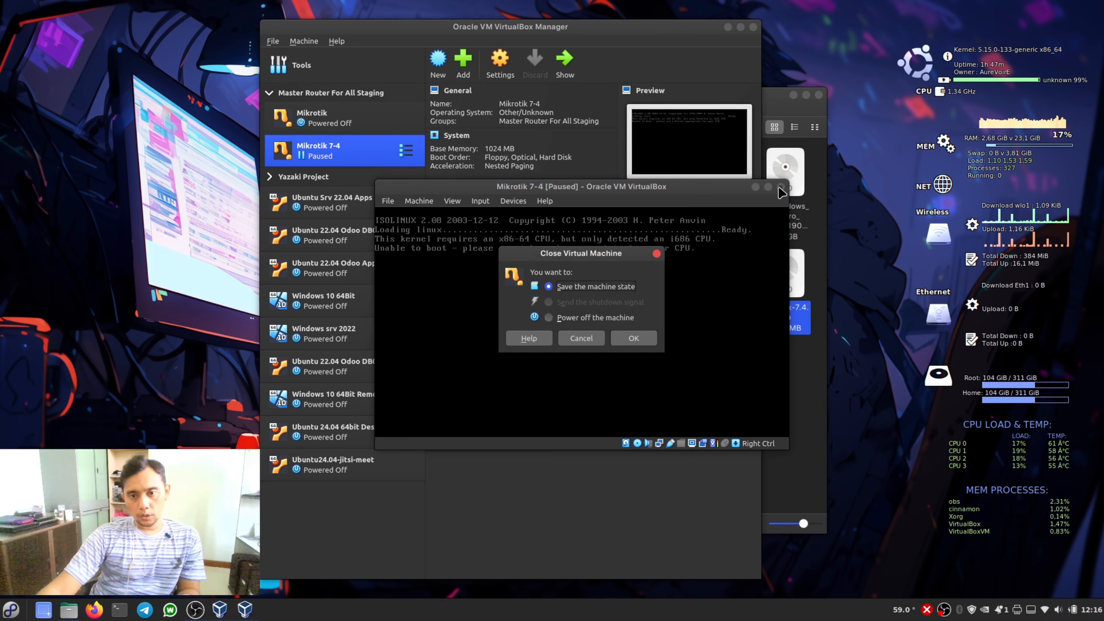
{"action": "left_click", "coordinate": [561, 320]}
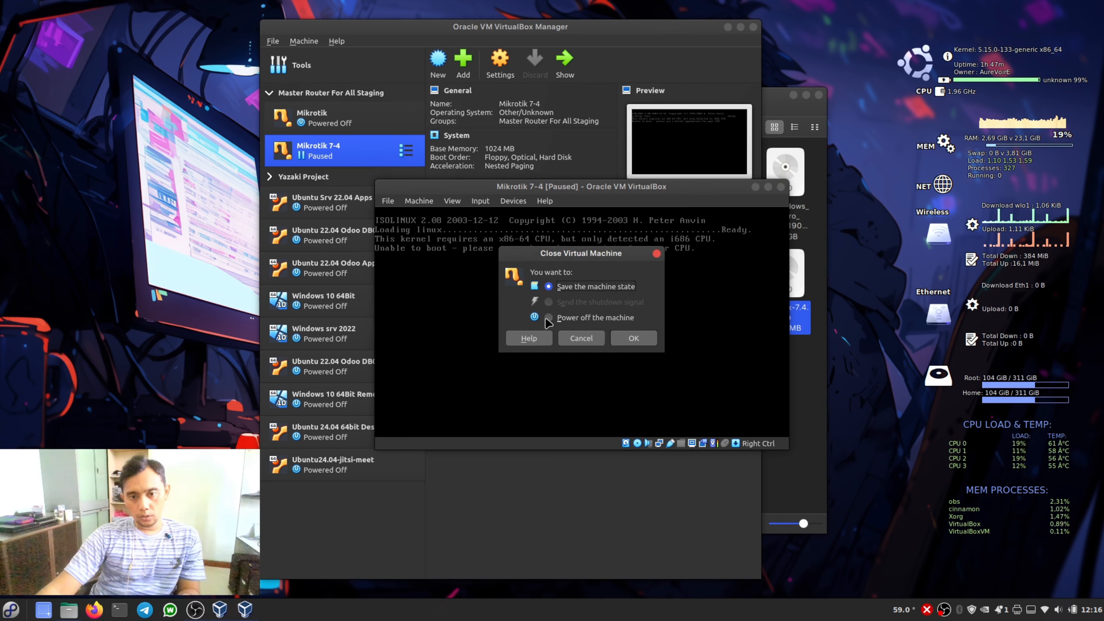
{"action": "left_click", "coordinate": [634, 338]}
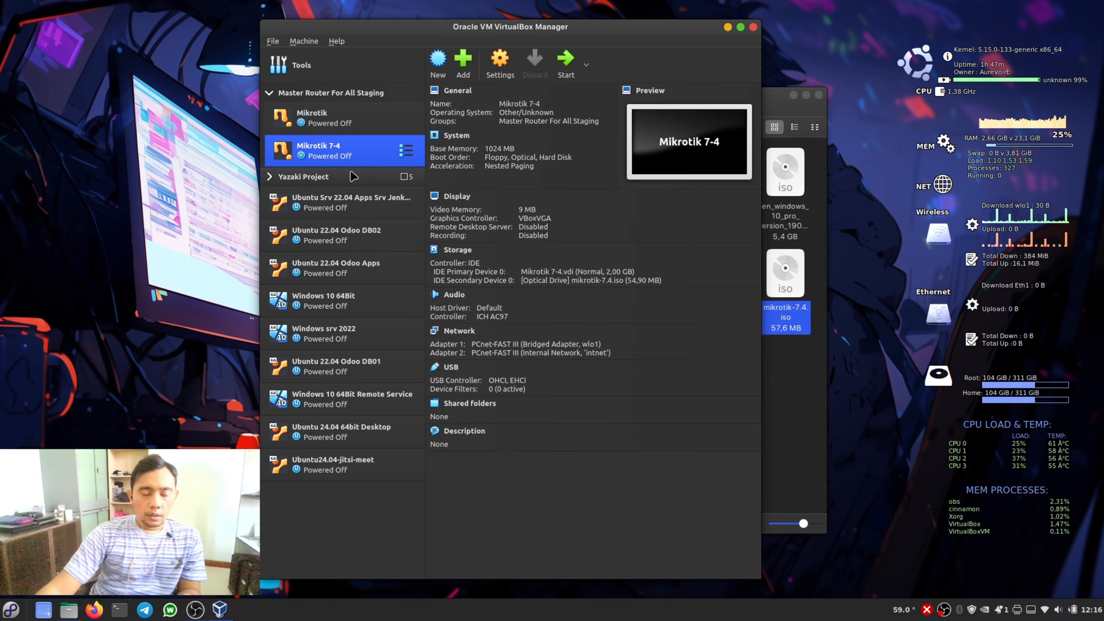
- Examine the motherboard and processor options in the Mikrotik 7-4 system settings
{"action": "left_click", "coordinate": [496, 69]}
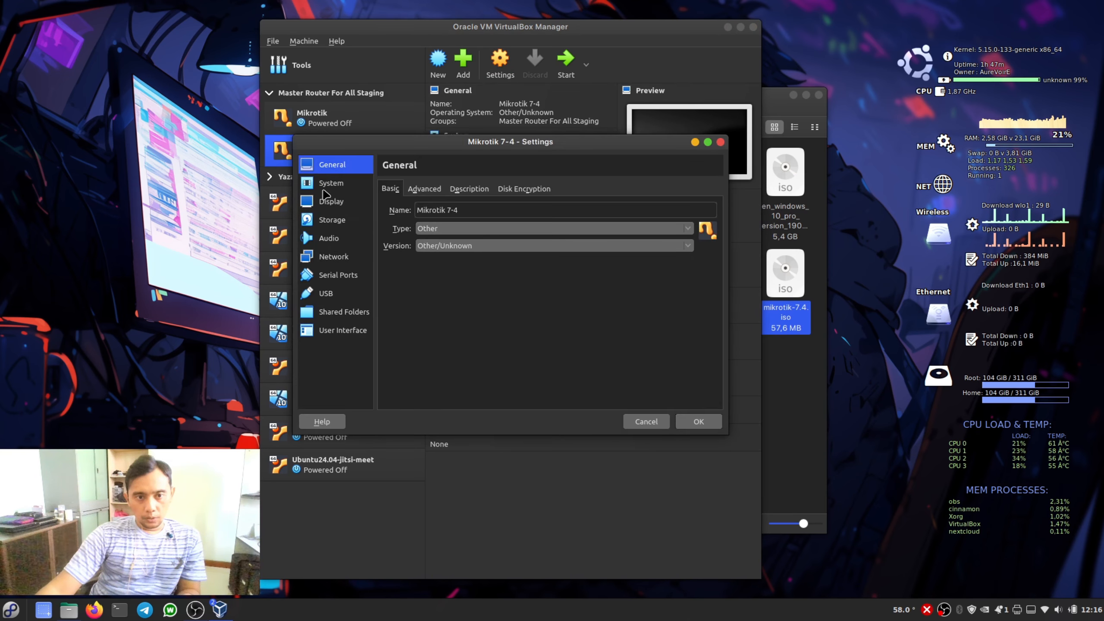
{"action": "left_click", "coordinate": [325, 191]}
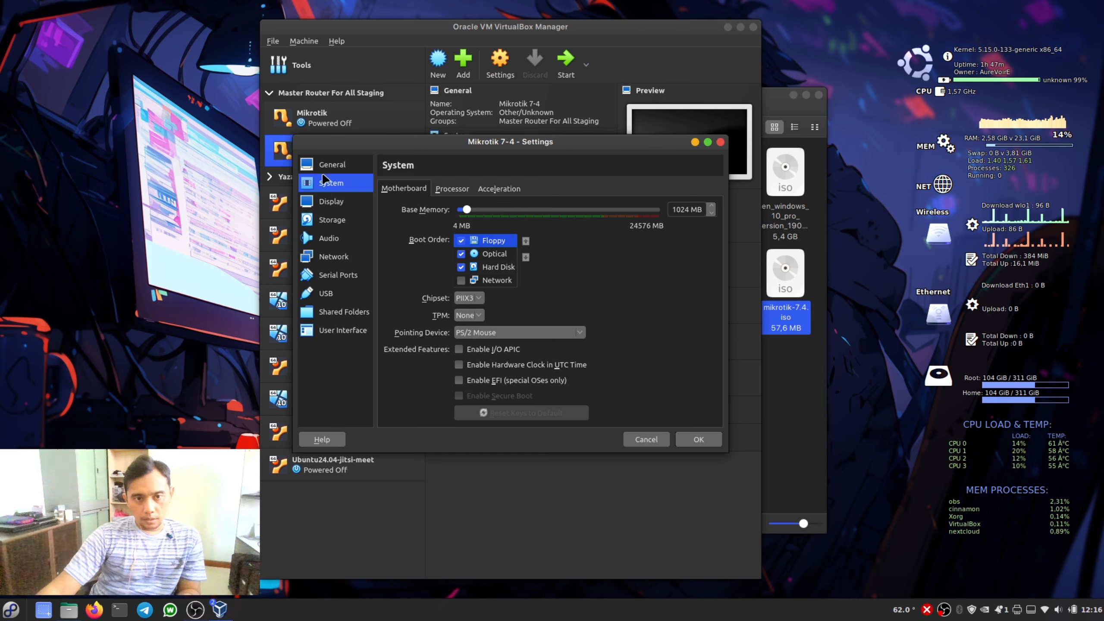
{"action": "left_click", "coordinate": [323, 173]}
{"action": "left_click", "coordinate": [336, 187]}
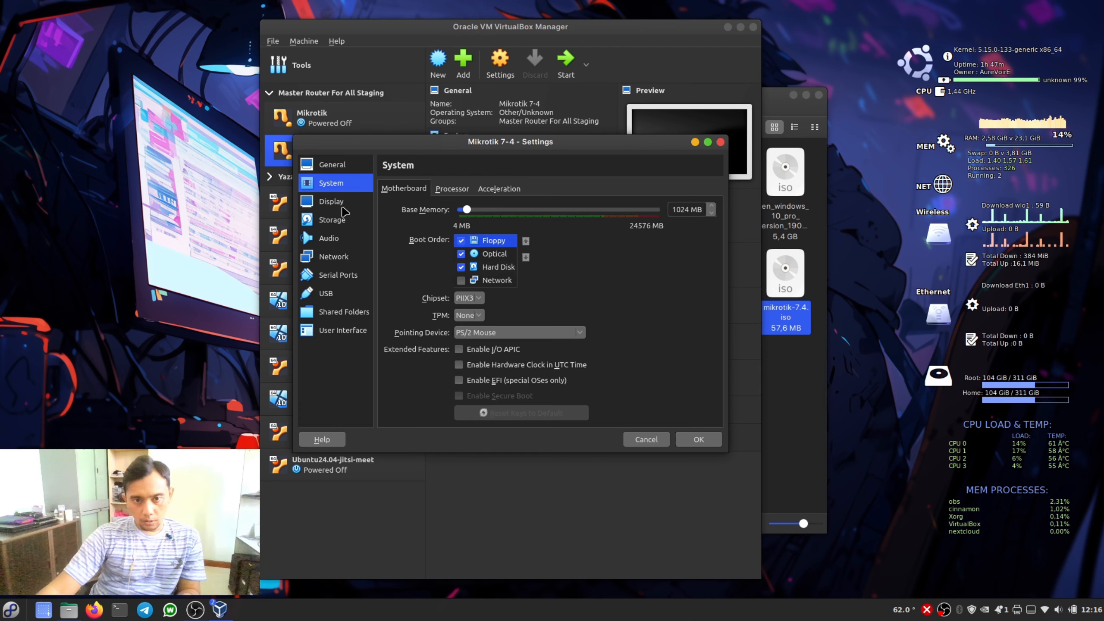
{"action": "left_click", "coordinate": [463, 193]}
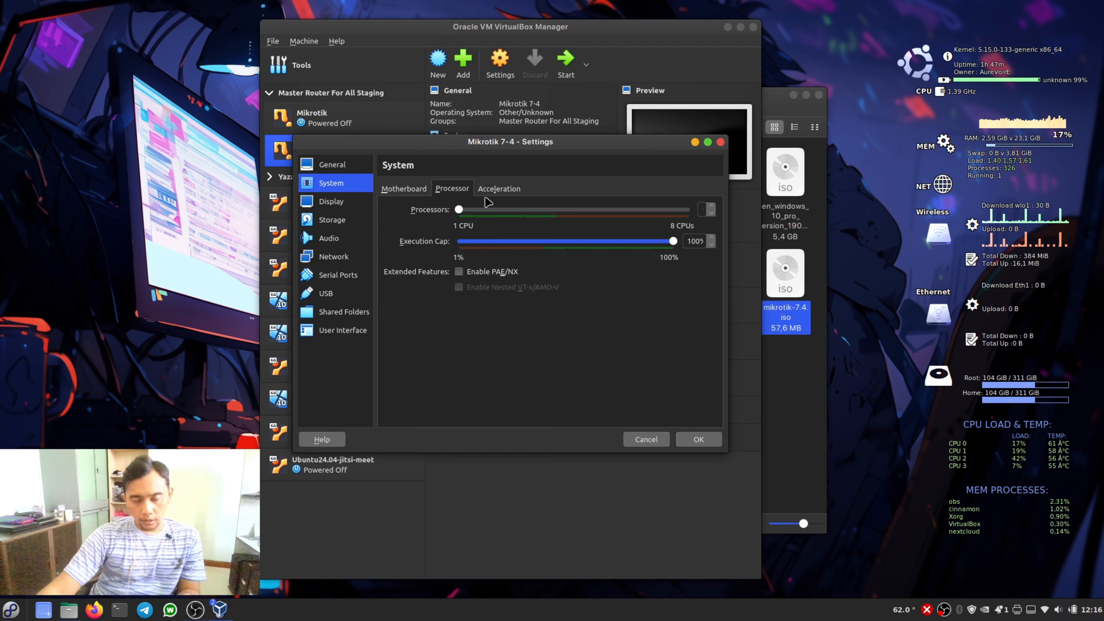
{"action": "left_click", "coordinate": [397, 191]}
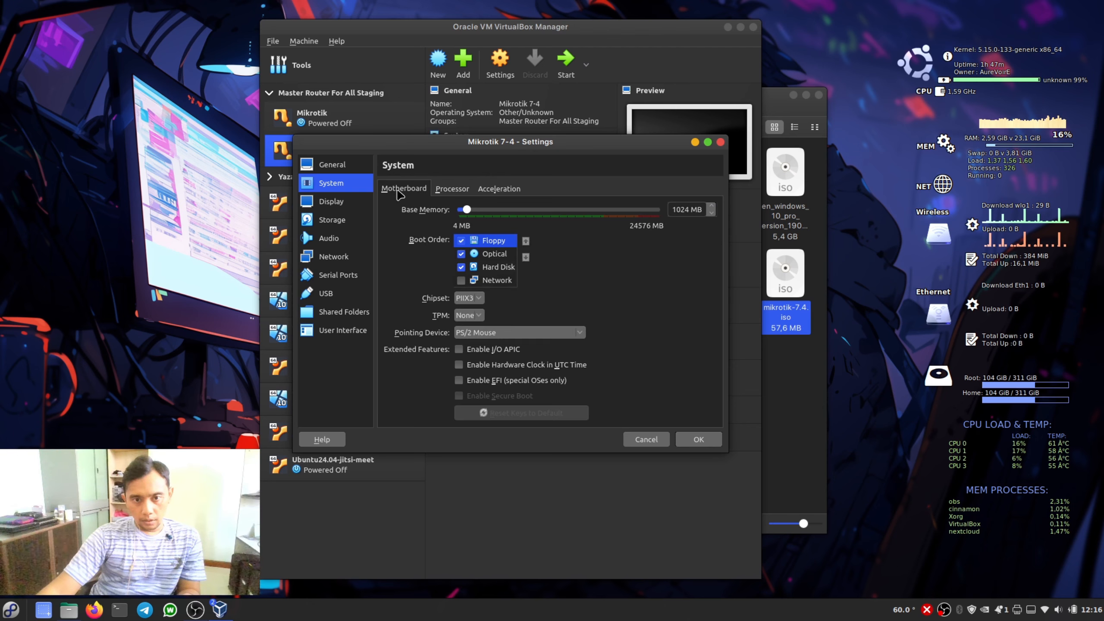
{"action": "left_click", "coordinate": [462, 192]}
- Change the Mikrotik 7-4 guest type to Linux with version Other Linux (64-bit) and save the settings
{"action": "left_click", "coordinate": [340, 166]}
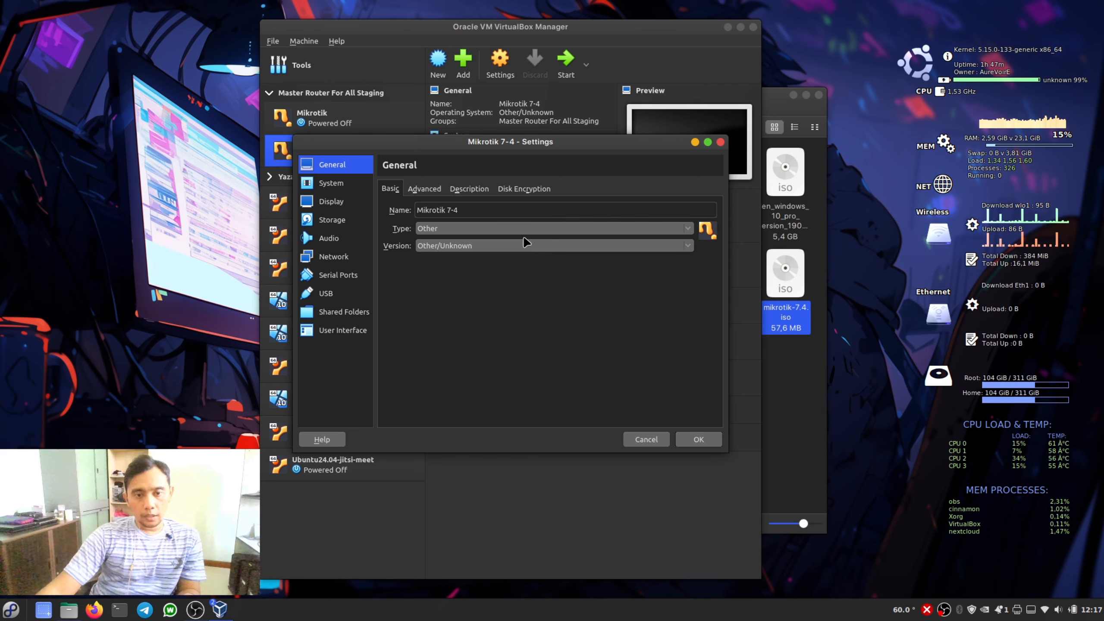
{"action": "left_click", "coordinate": [464, 228]}
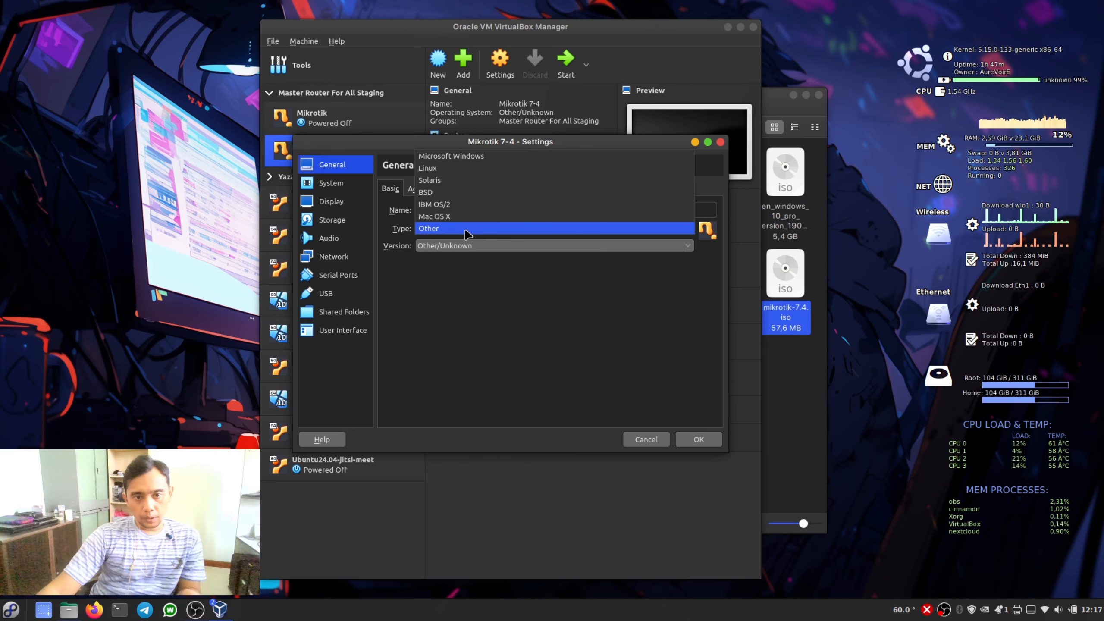
{"action": "left_click", "coordinate": [473, 168]}
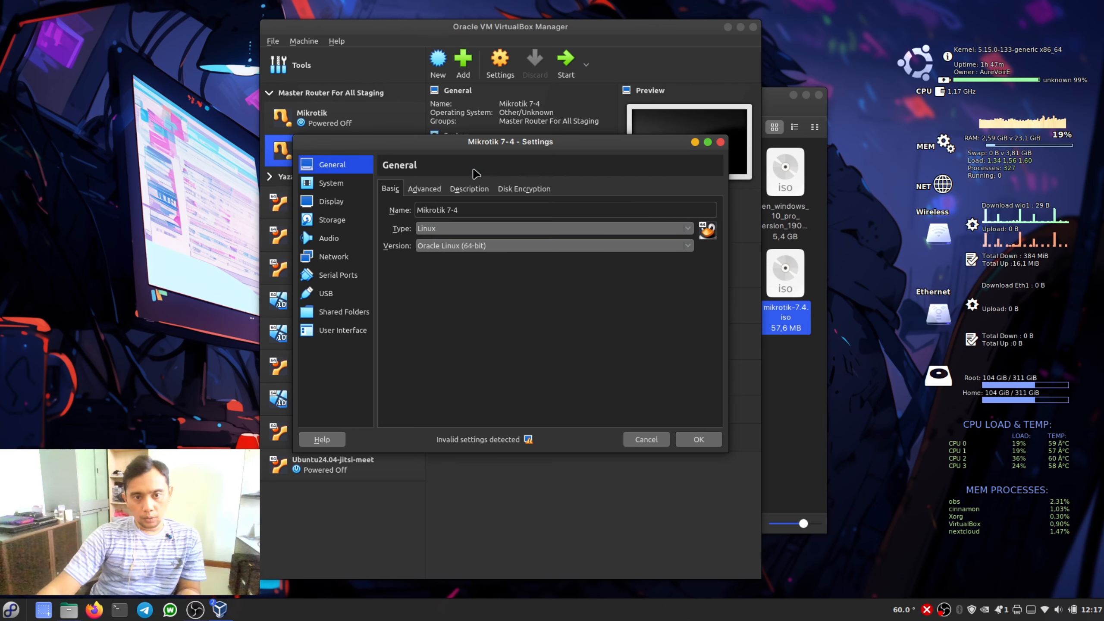
{"action": "left_click", "coordinate": [529, 252]}
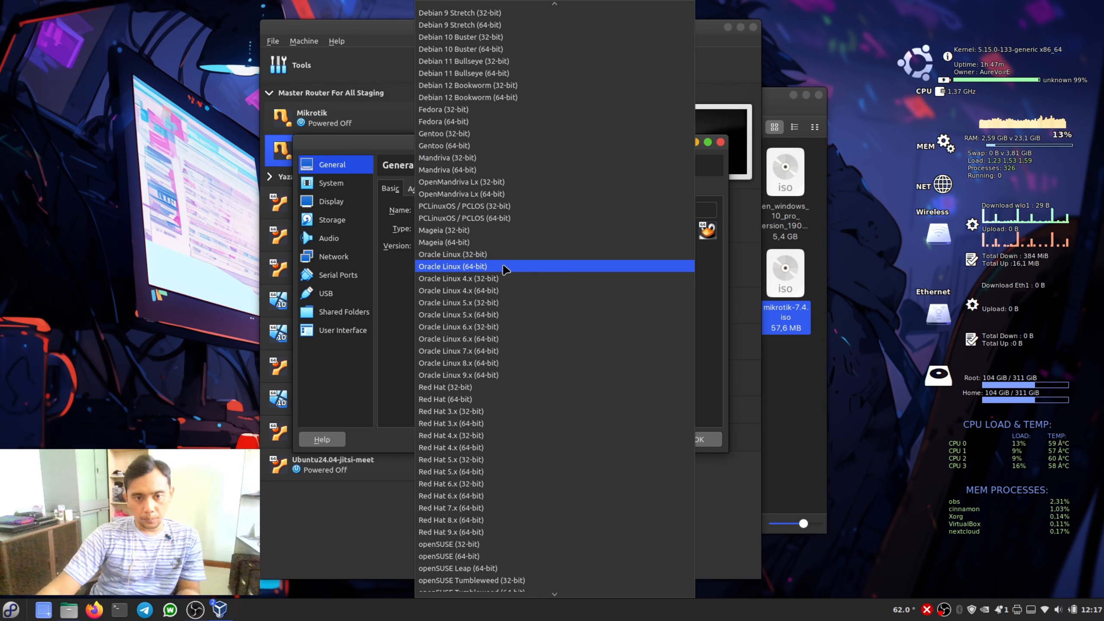
{"action": "scroll", "coordinate": [504, 270], "scroll_direction": "down", "scroll_amount": 15}
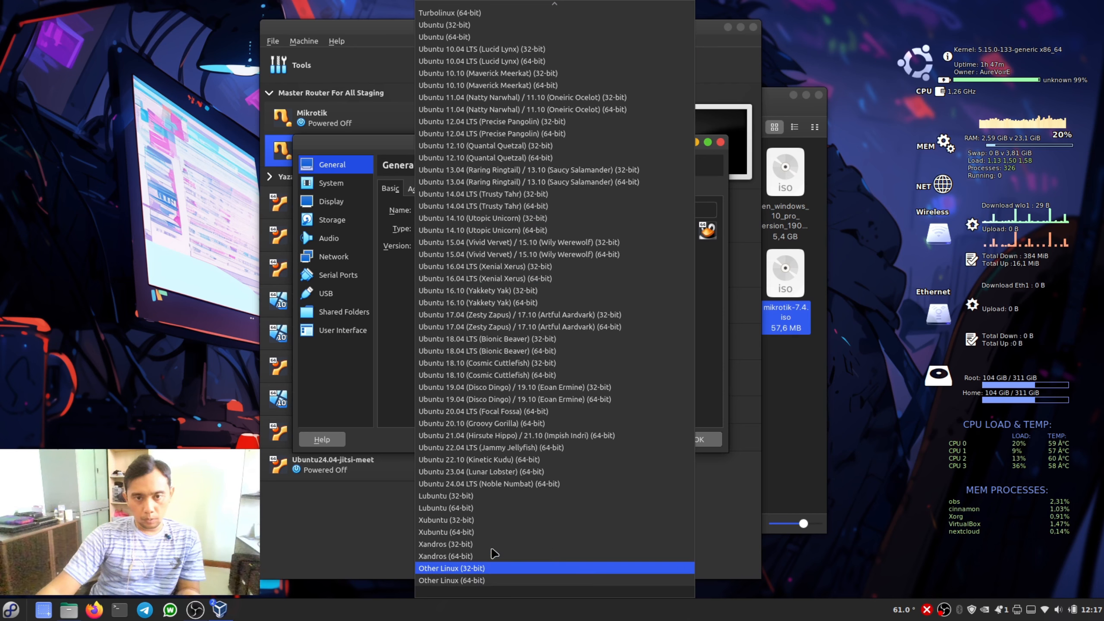
{"action": "left_click", "coordinate": [499, 584]}
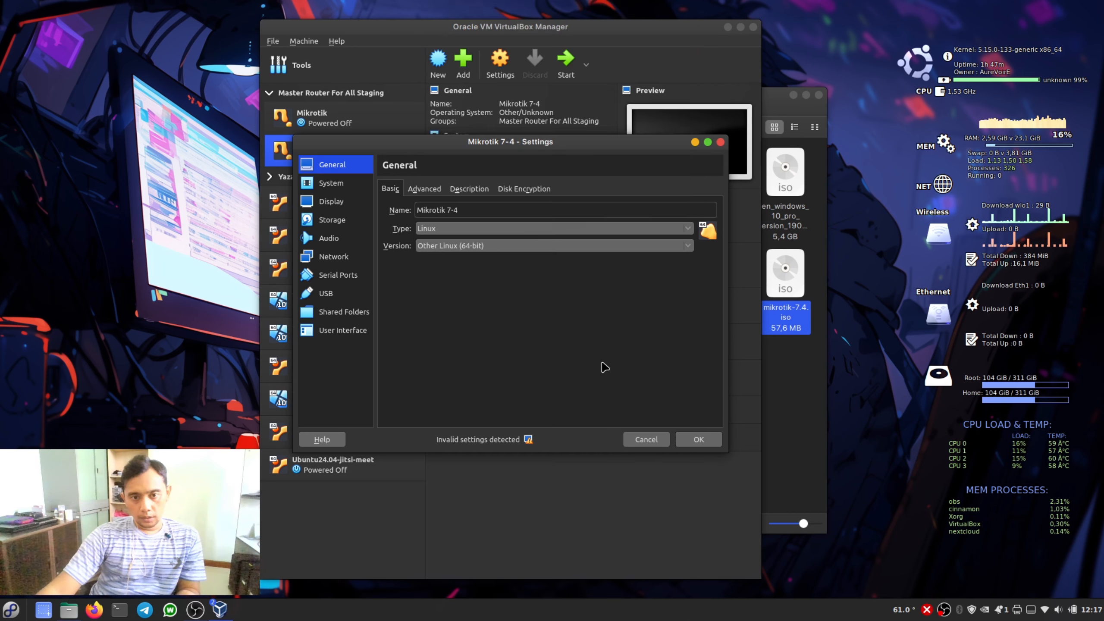
{"action": "left_click", "coordinate": [698, 438]}
- Start Mikrotik 7-4 and install the system package locally, agreeing to erase the disk /dev/sda
{"action": "left_click", "coordinate": [566, 65]}
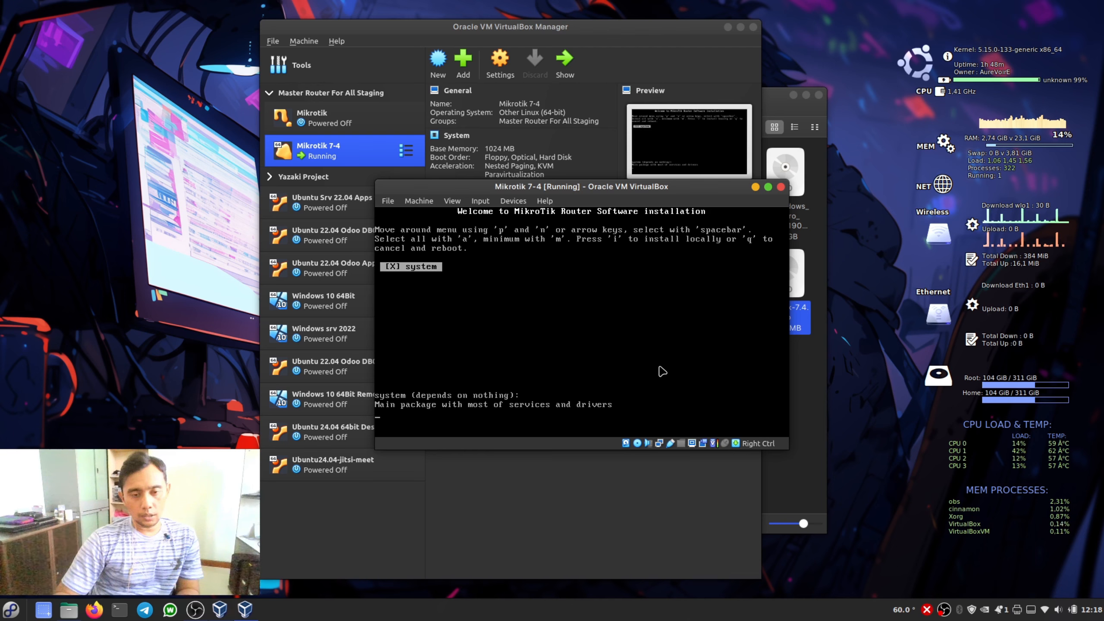
{"action": "key", "text": "i"}
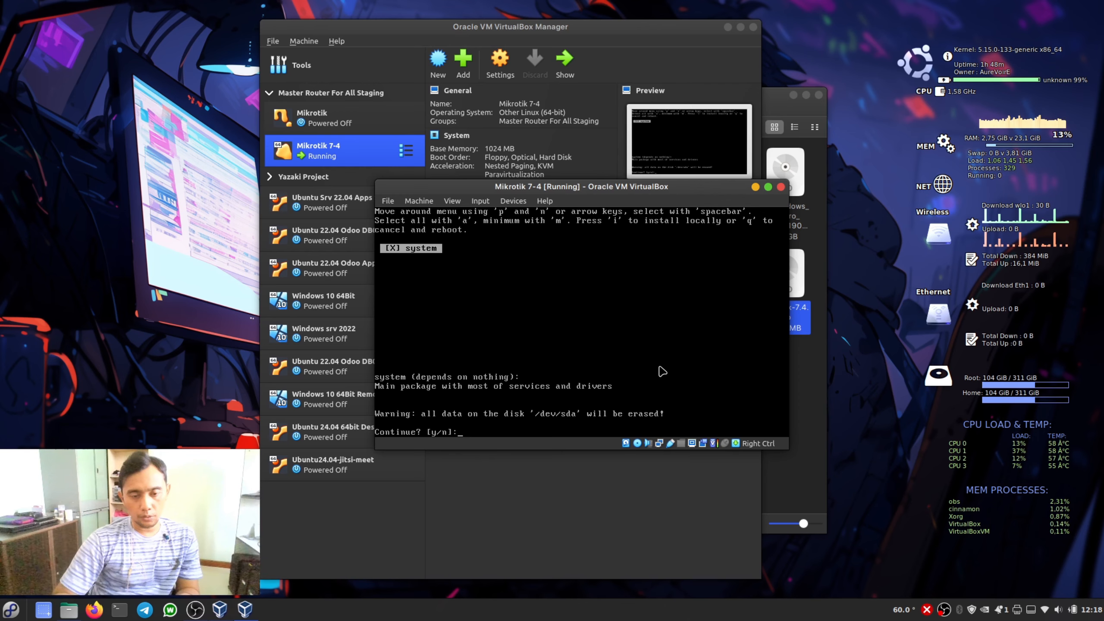
{"action": "type", "text": "y"}
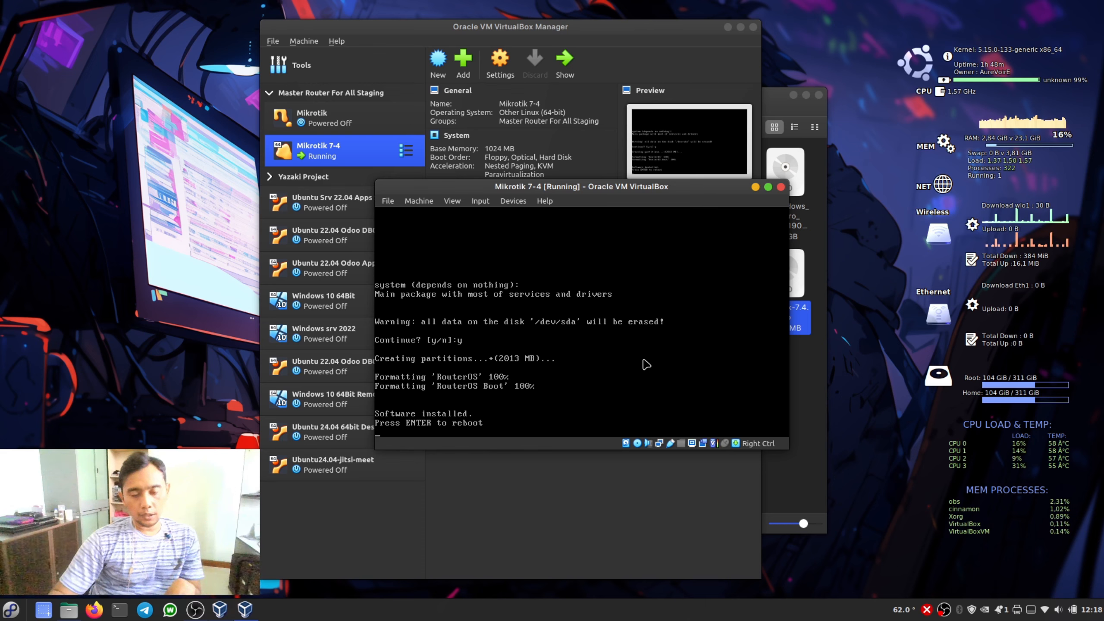
- Force the ejection of mikrotik-7.4.iso from the virtual optical drive and reboot the installed machine
{"action": "left_click", "coordinate": [505, 213]}
{"action": "key", "text": "Control_R"}
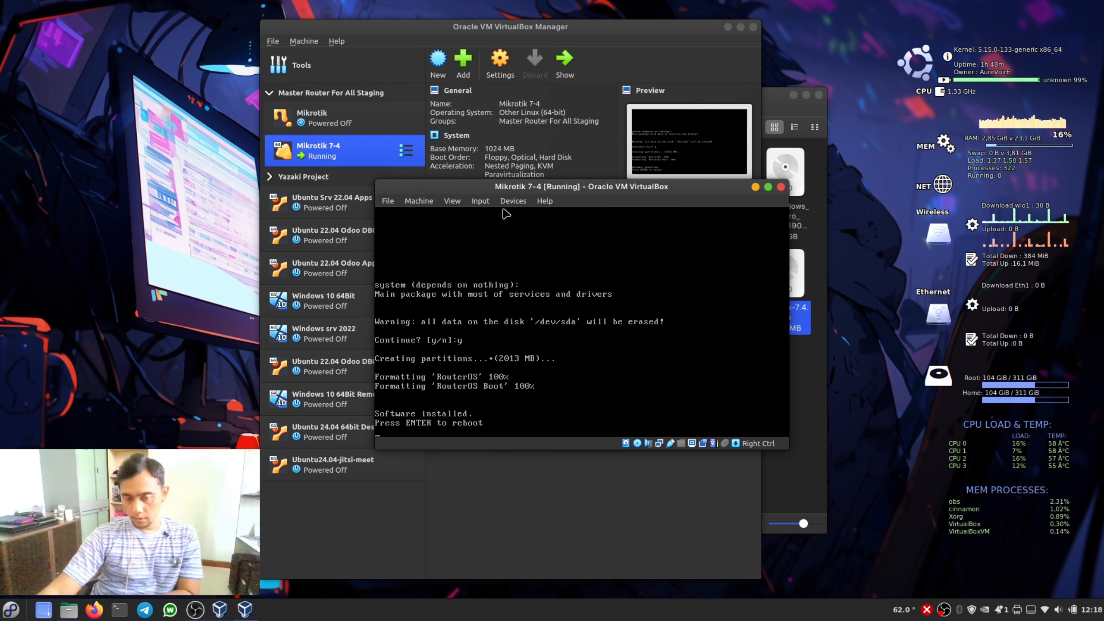
{"action": "left_click", "coordinate": [511, 202]}
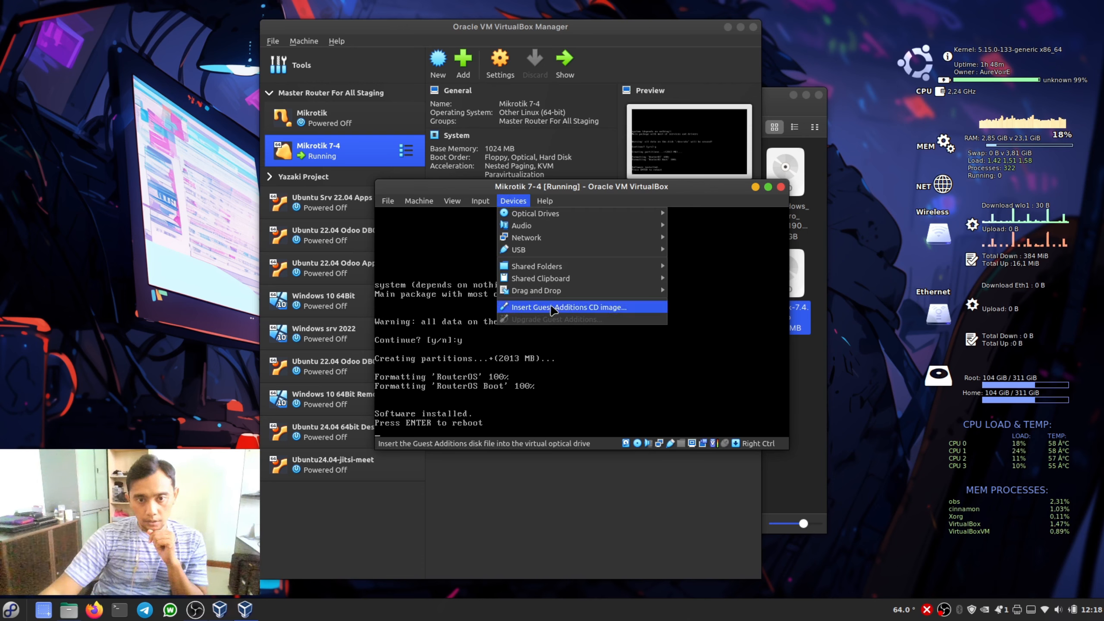
{"action": "mouse_move", "coordinate": [548, 220]}
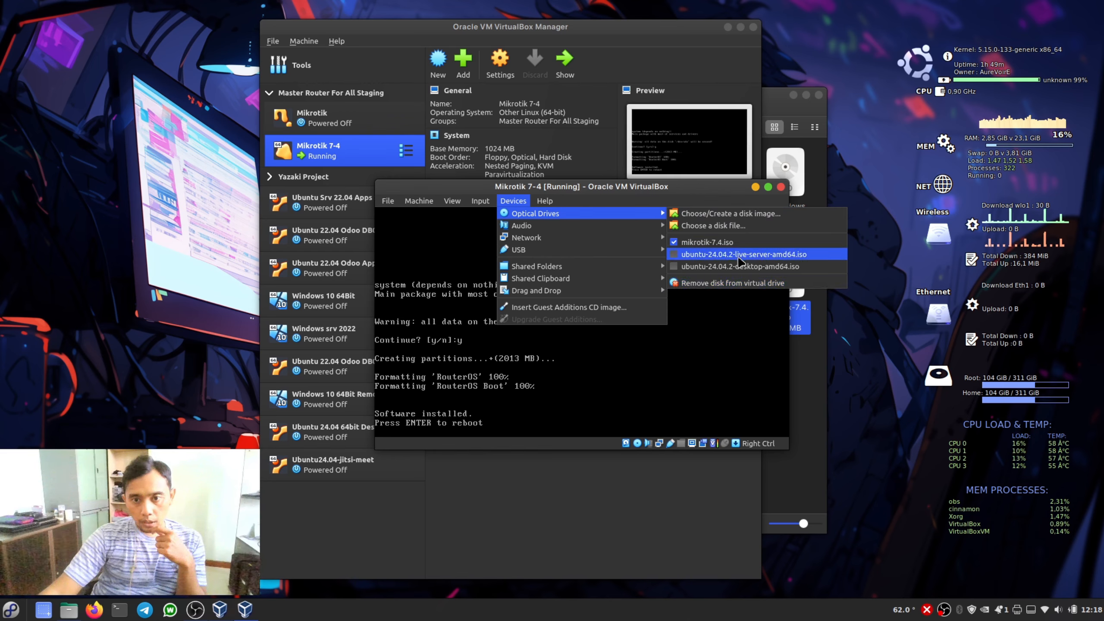
{"action": "left_click", "coordinate": [677, 243]}
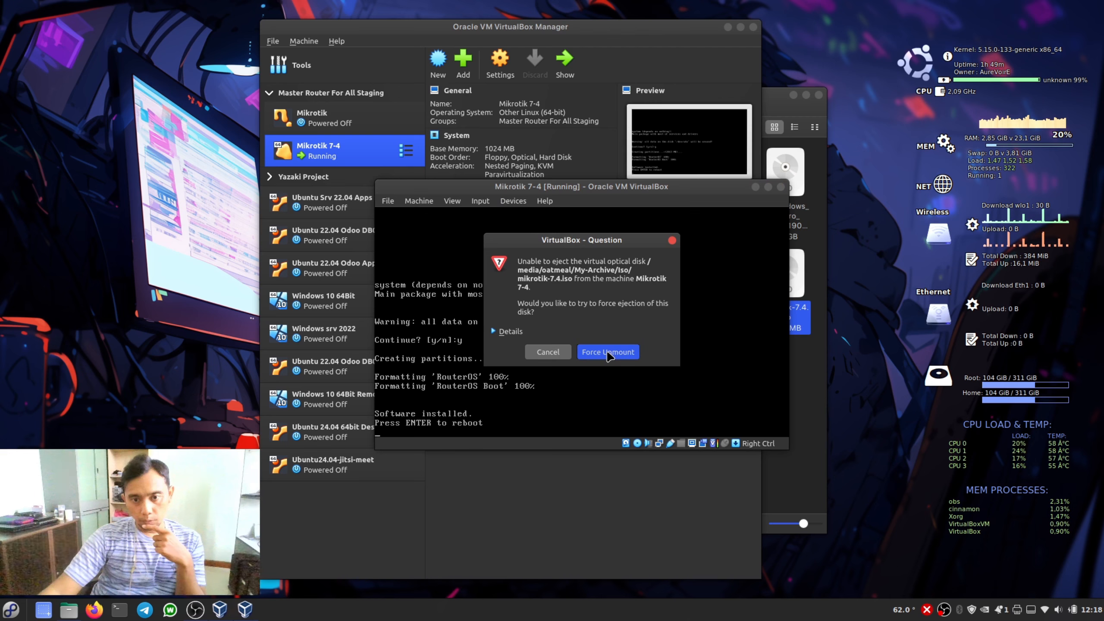
{"action": "left_click", "coordinate": [608, 353]}
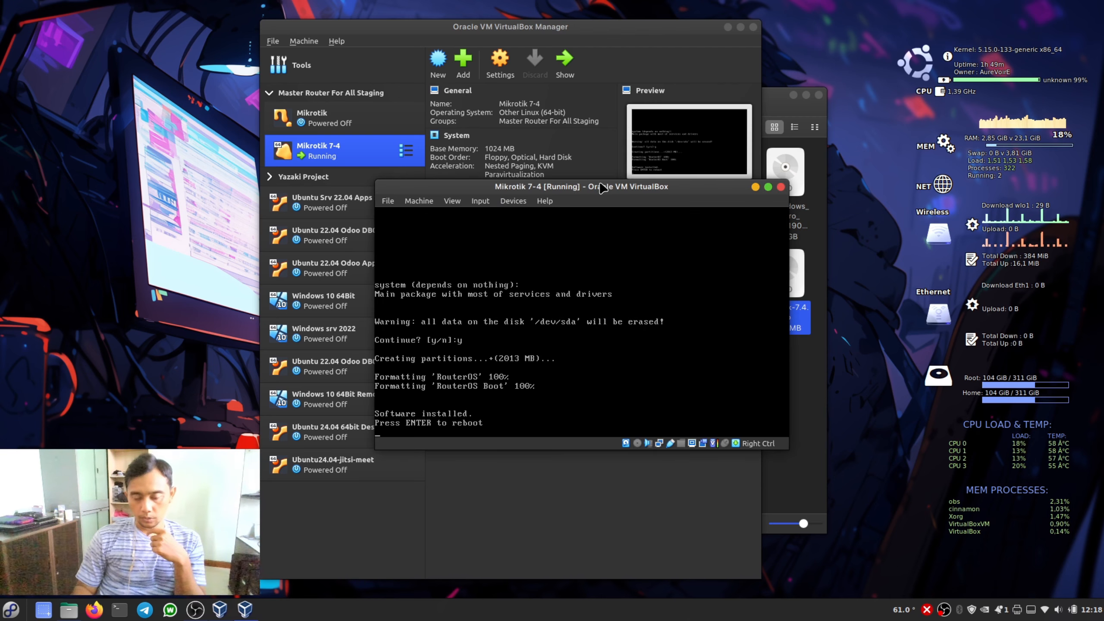
{"action": "key", "text": "Return"}
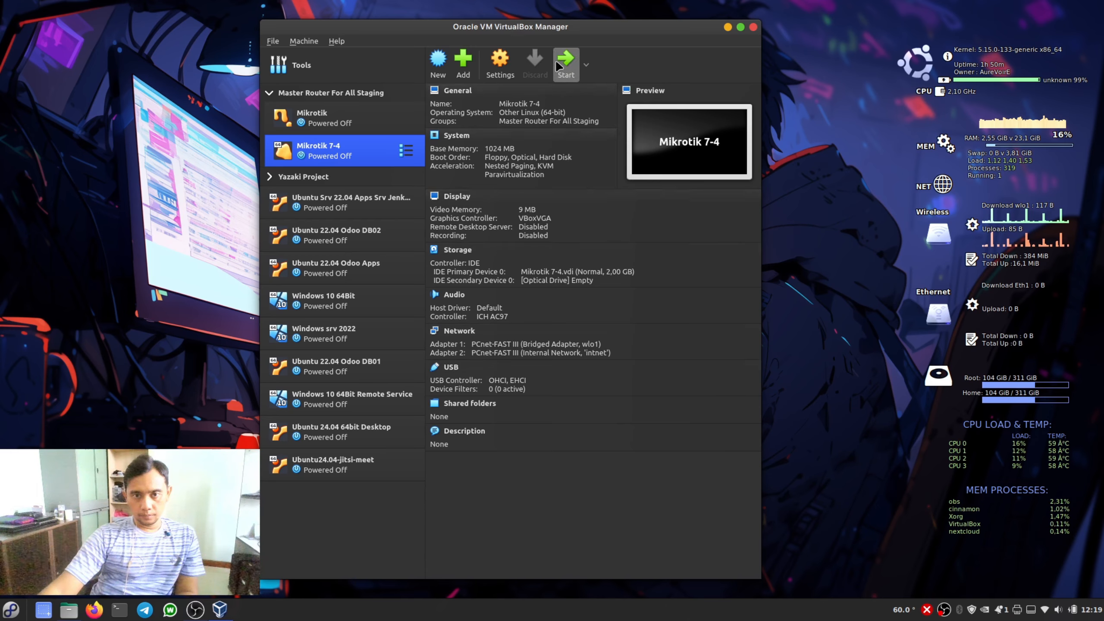
- Start Mikrotik 7-4 from its hard disk, log in as admin with a blank password and continue past the software key notice
{"action": "left_click", "coordinate": [559, 66]}
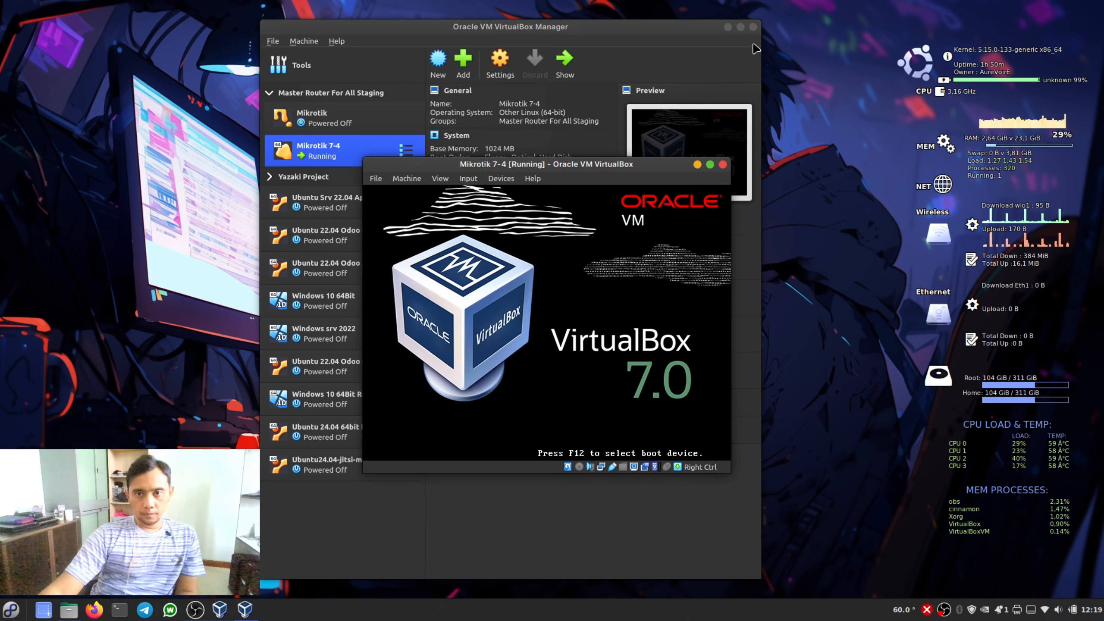
{"action": "left_click", "coordinate": [728, 27]}
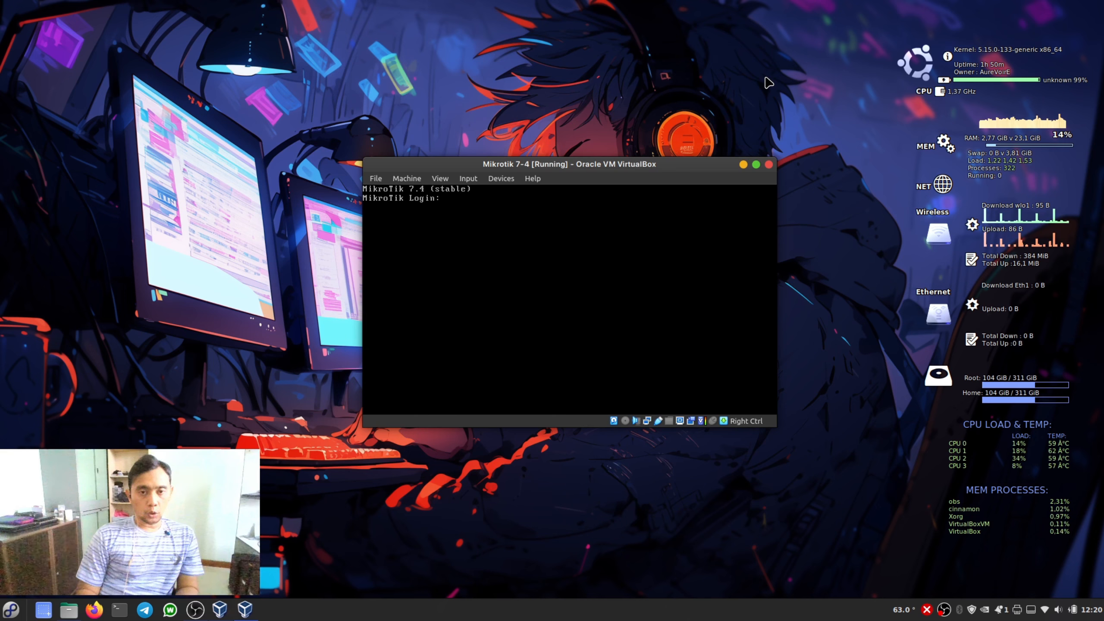
{"action": "type", "text": "admin"}
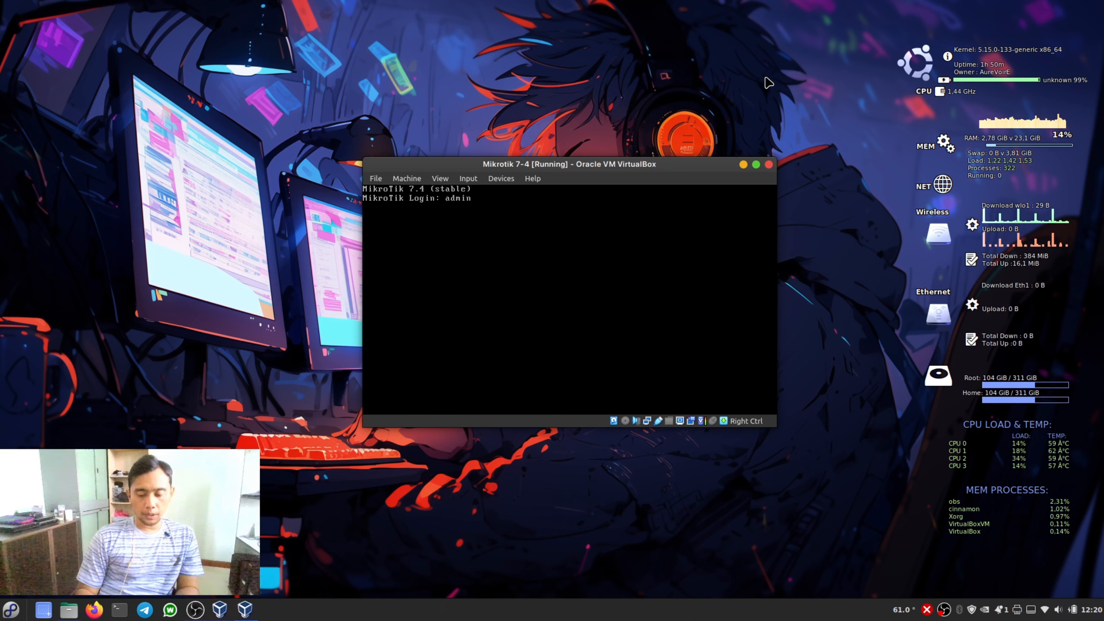
{"action": "key", "text": "Return"}
{"action": "key", "text": "Return"}
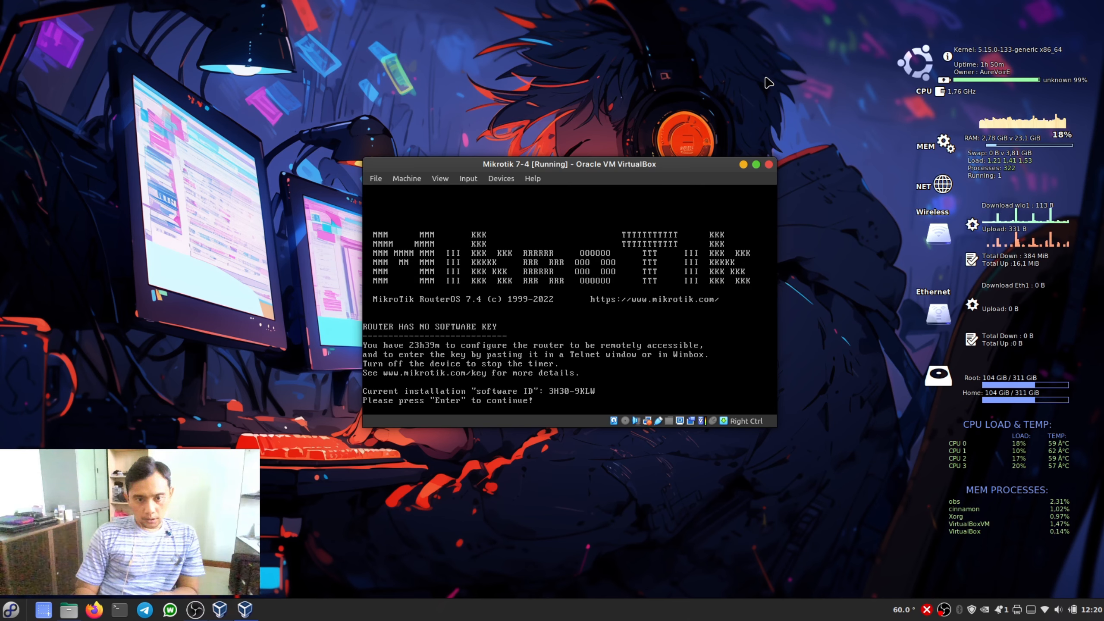
{"action": "key", "text": "Return"}
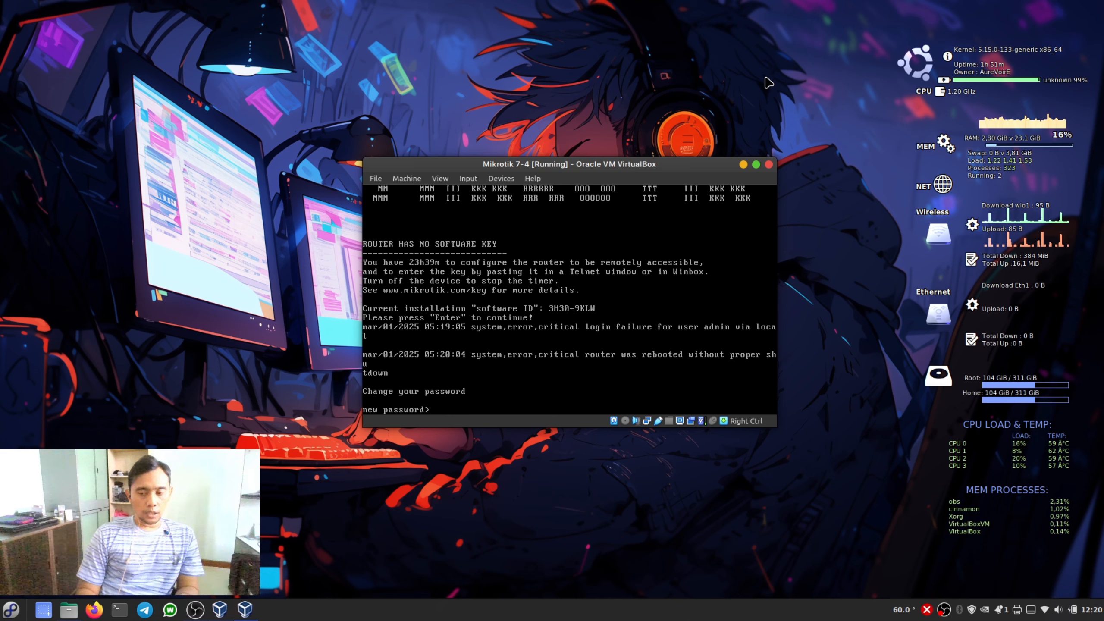
- Set a new password for the admin account and repeat it in the confirmation field
{"action": "type", "text": "*"}
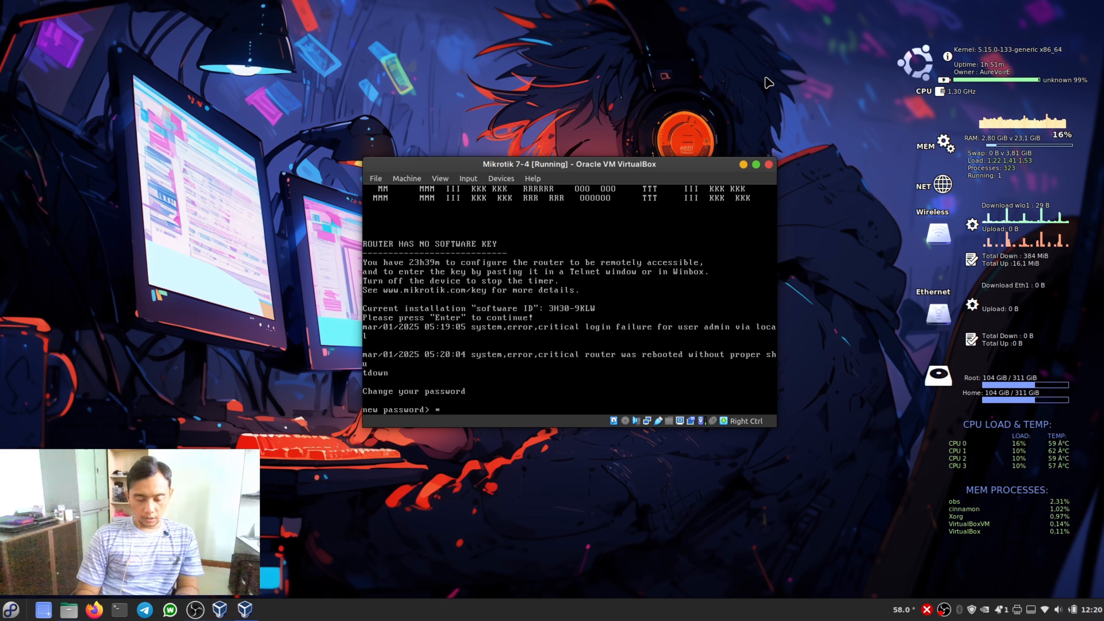
{"action": "type", "text": "*******"}
{"action": "key", "text": "Return"}
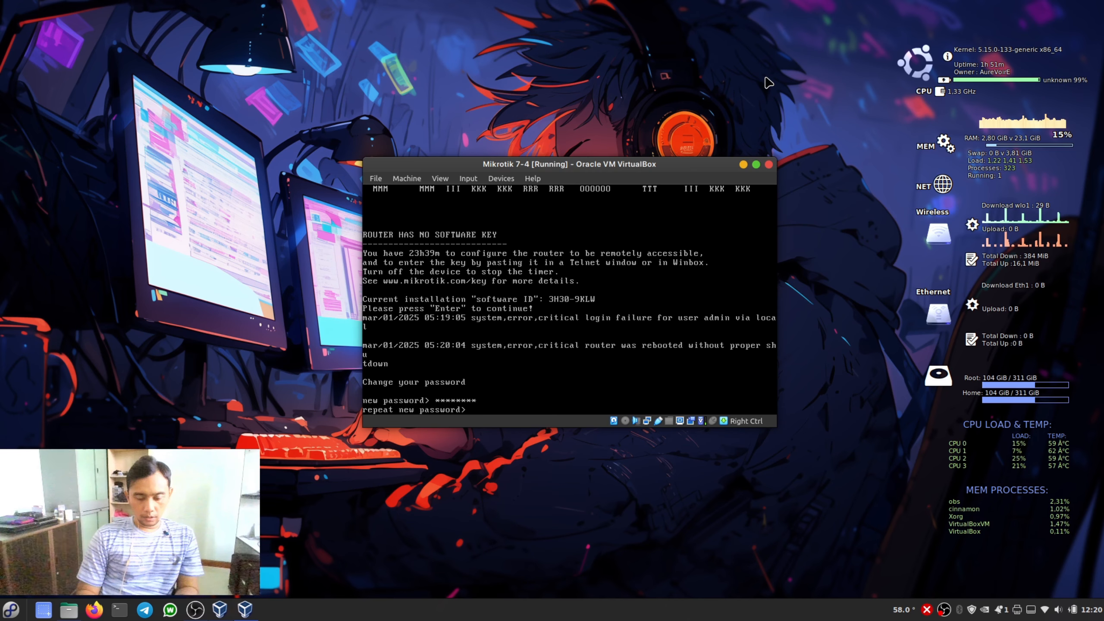
{"action": "type", "text": "********"}
{"action": "key", "text": "Return"}
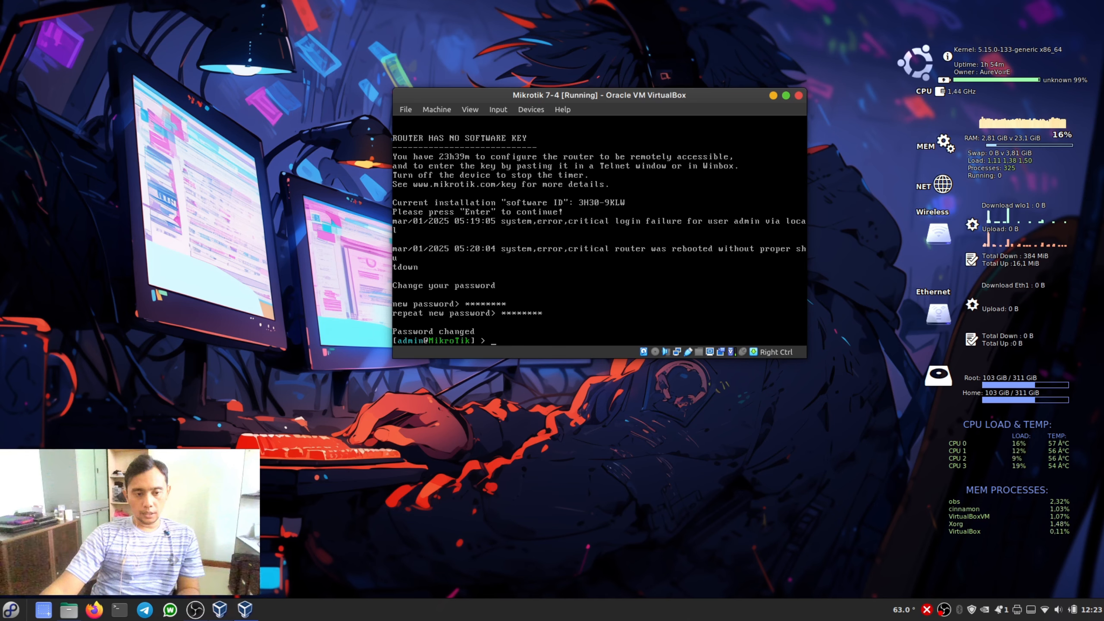
- Open a host terminal with enlarged text and list the network interfaces with ip a
{"action": "key", "text": "ctrl+alt+t"}
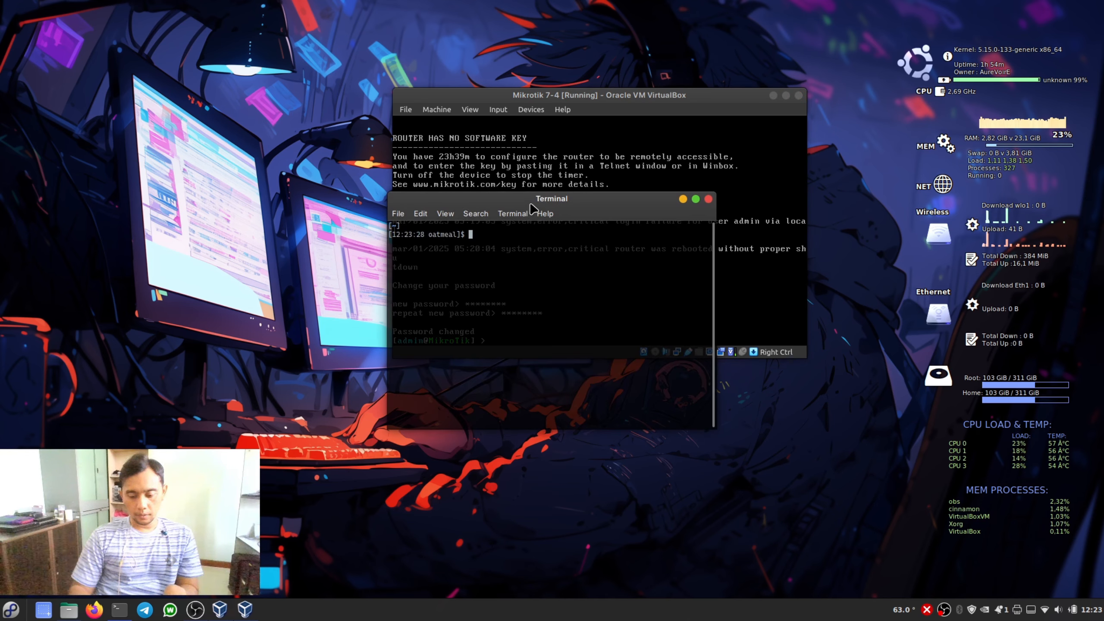
{"action": "key", "text": "ctrl+plus"}
{"action": "key", "text": "ctrl+plus"}
{"action": "key", "text": "ctrl+plus"}
{"action": "key", "text": "ctrl+plus"}
{"action": "left_click_drag", "start_coordinate": [532, 208], "coordinate": [402, 237]}
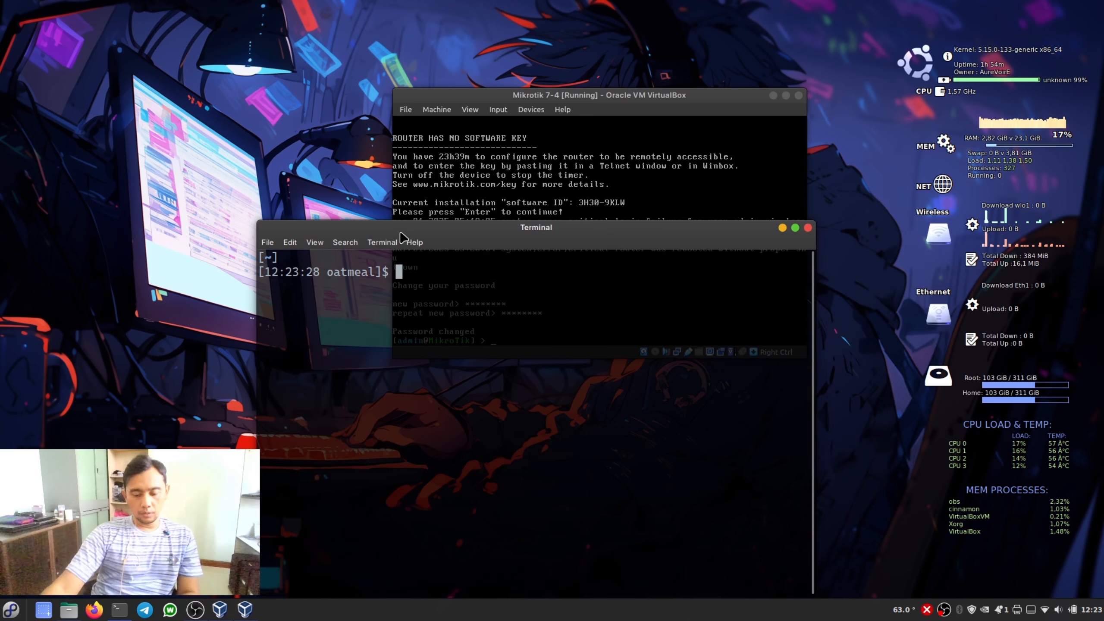
{"action": "type", "text": "ip"}
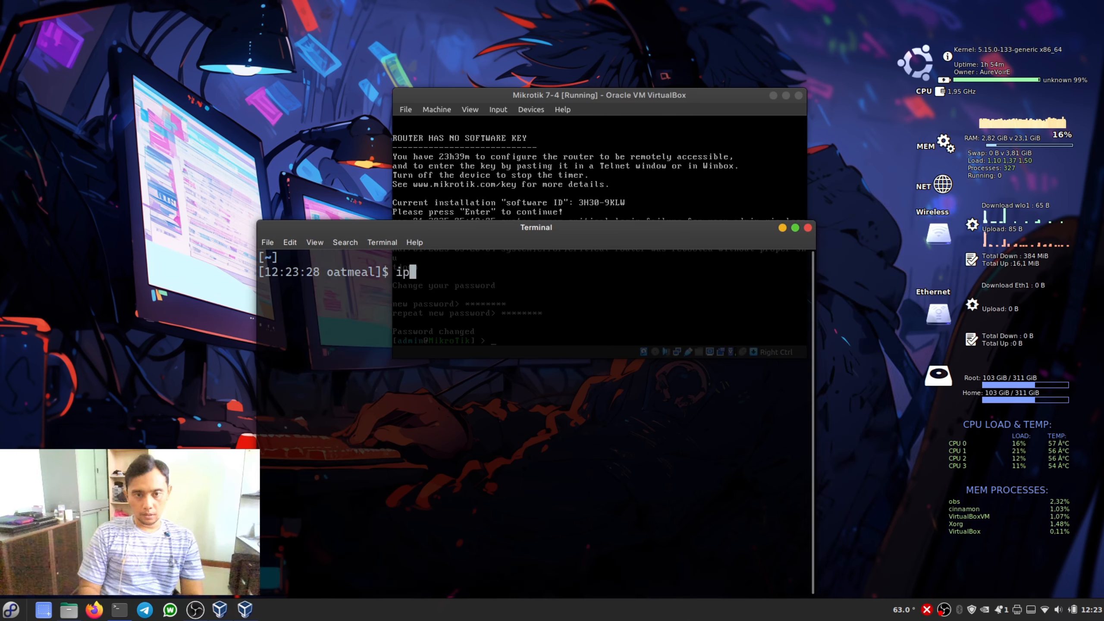
{"action": "type", "text": " a"}
{"action": "key", "text": "Return"}
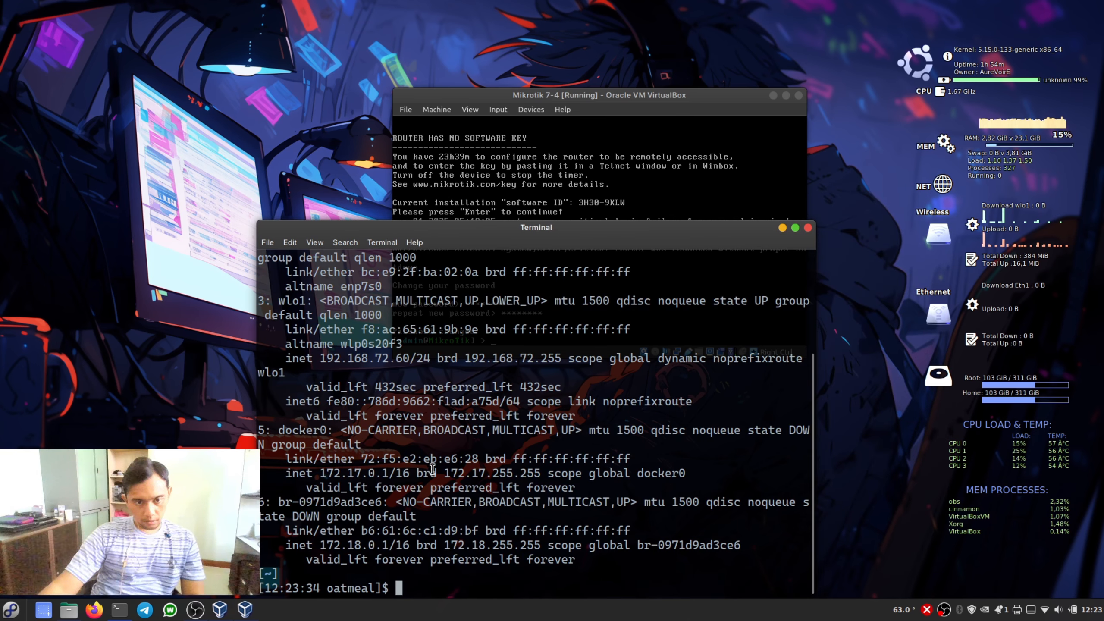
- Highlight the network part 192.168.72 of the wlo1 address and move the terminal beside the virtual machine window
{"action": "left_click_drag", "start_coordinate": [593, 229], "coordinate": [457, 175]}
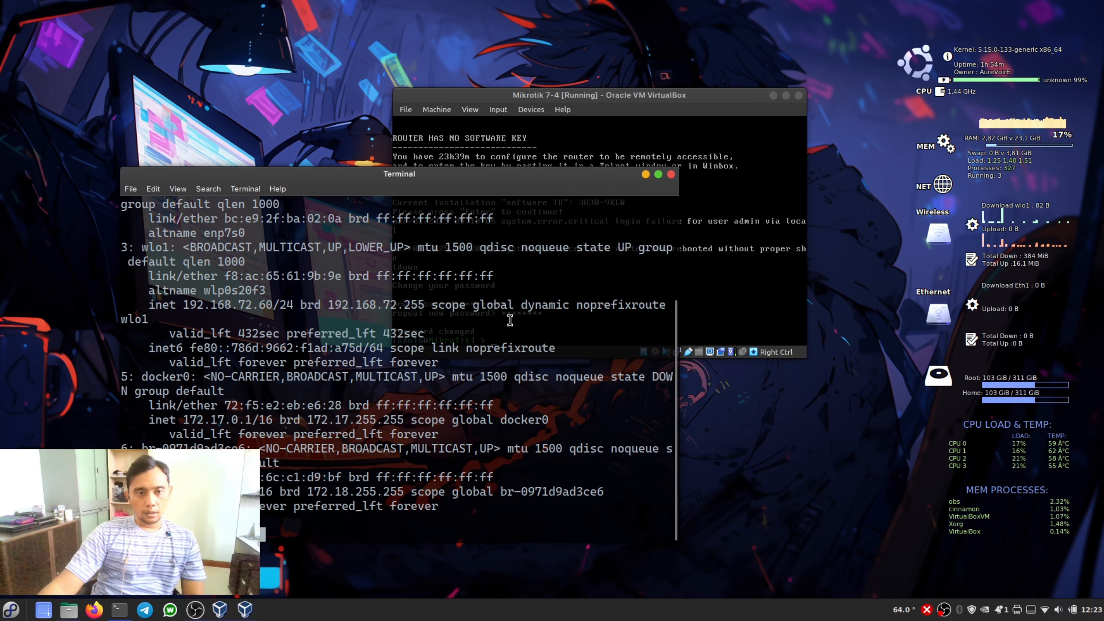
{"action": "left_click_drag", "start_coordinate": [183, 304], "coordinate": [252, 304]}
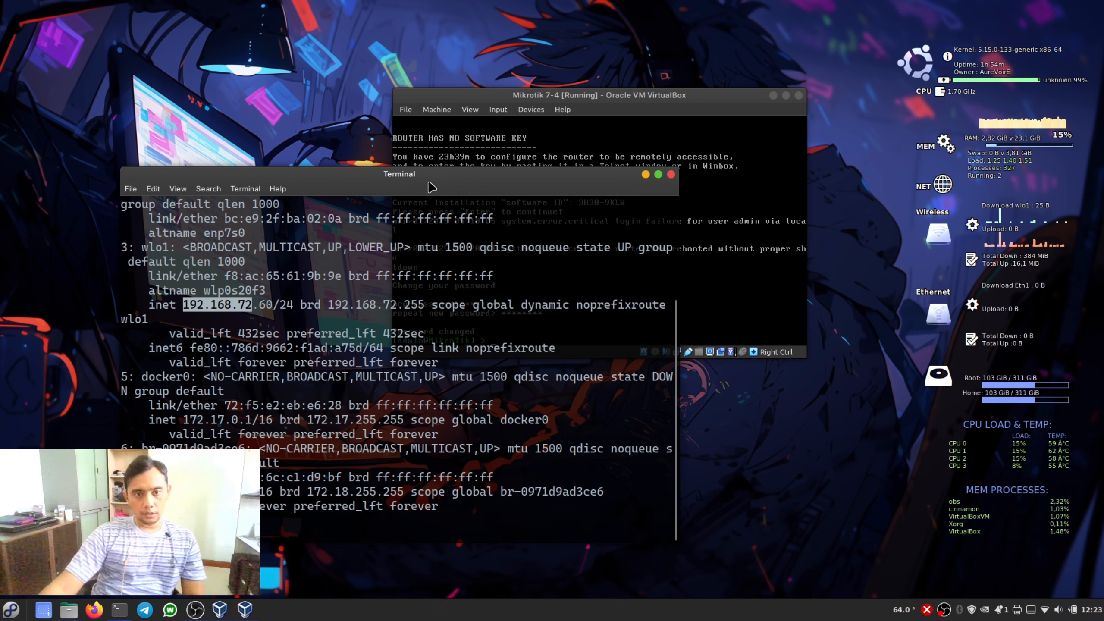
{"action": "left_click_drag", "start_coordinate": [425, 177], "coordinate": [363, 135]}
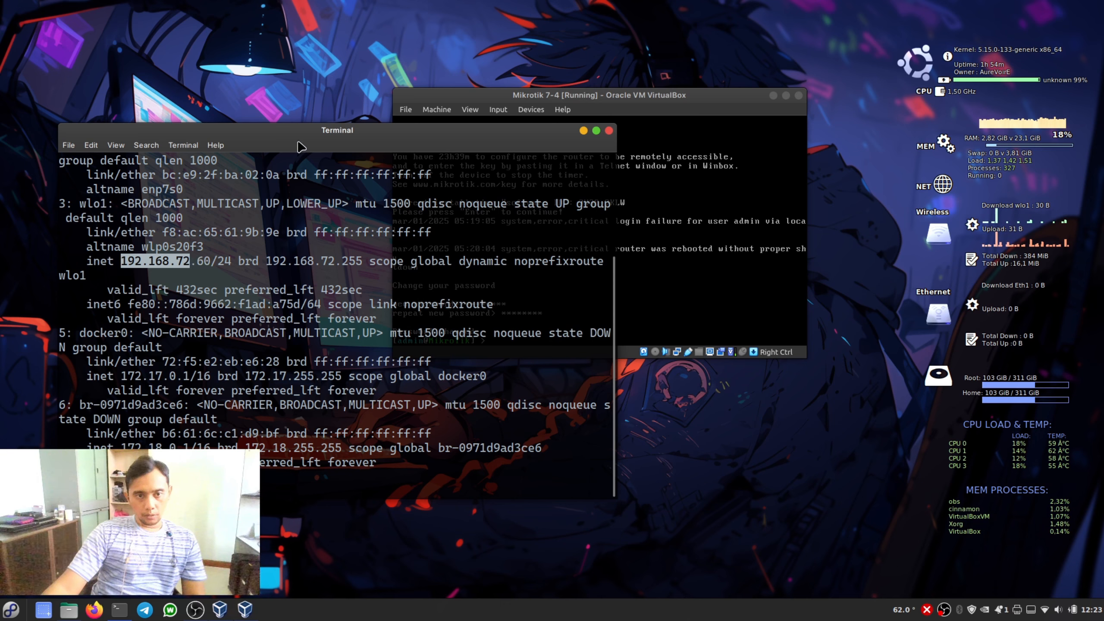
- Open the running Mikrotik 7-4 machine's network settings and compare the configurations of Adapter 1 and Adapter 2
{"action": "left_click", "coordinate": [535, 95]}
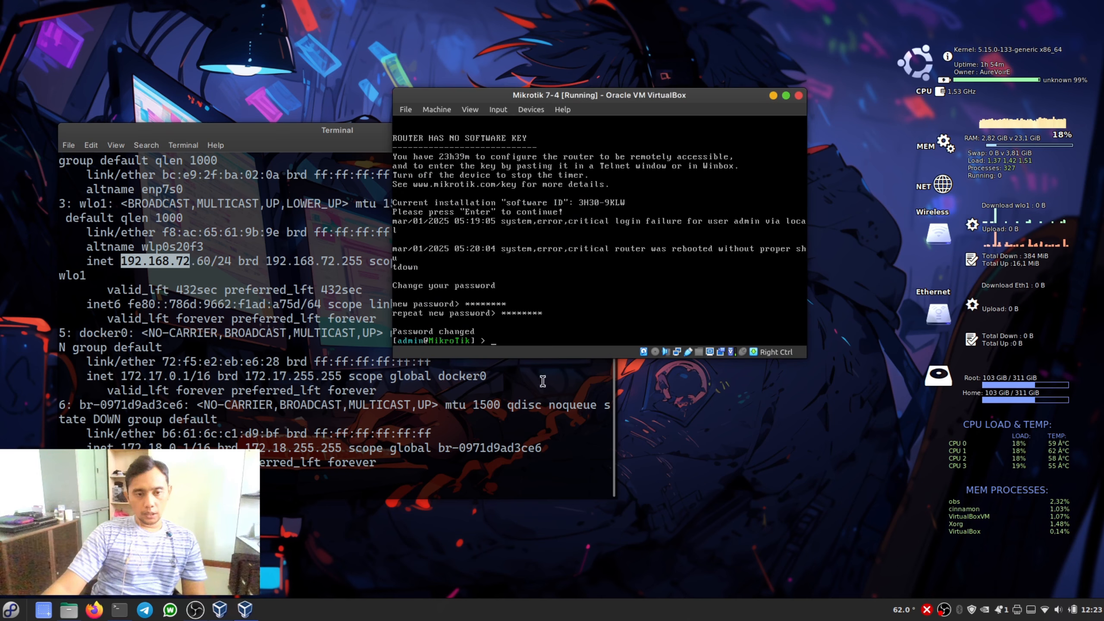
{"action": "left_click", "coordinate": [528, 110]}
{"action": "mouse_move", "coordinate": [545, 148]}
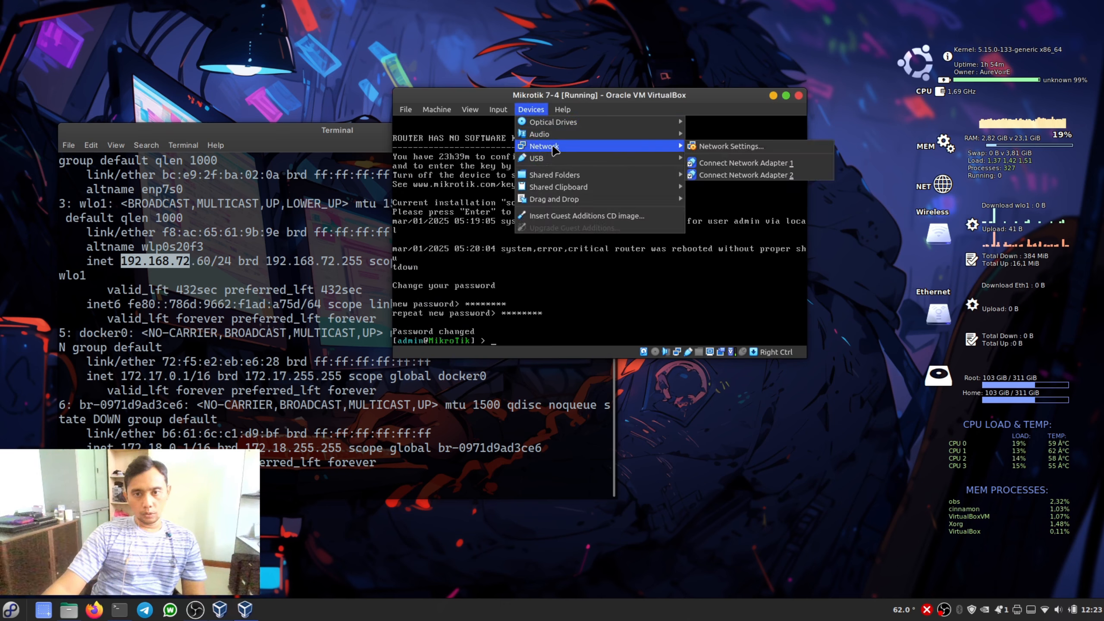
{"action": "left_click", "coordinate": [725, 151]}
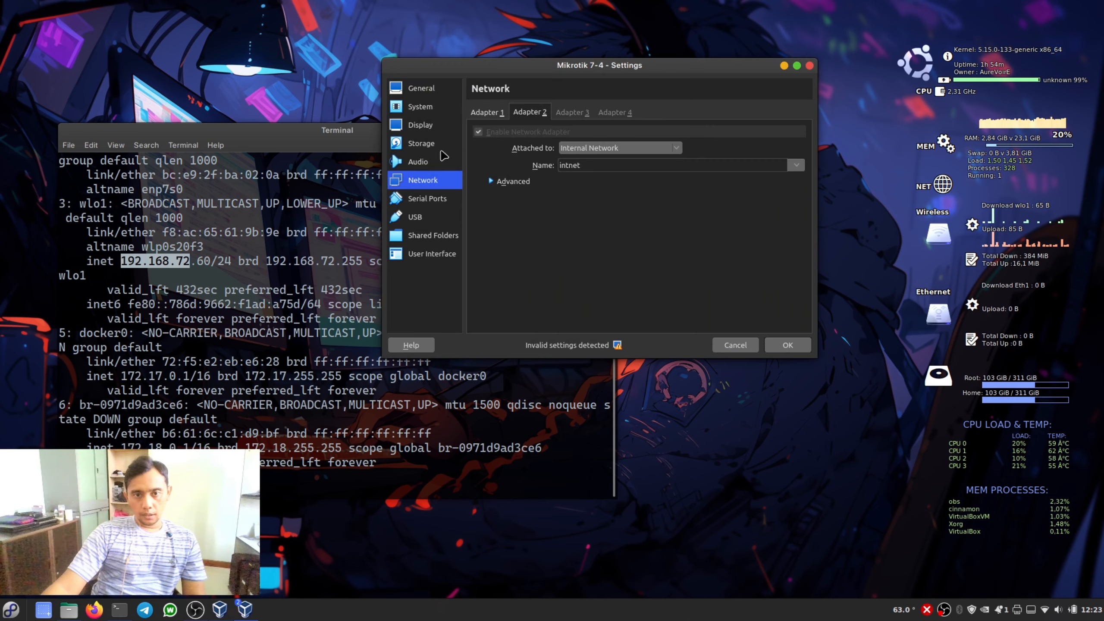
{"action": "left_click_drag", "start_coordinate": [584, 77], "coordinate": [607, 153]}
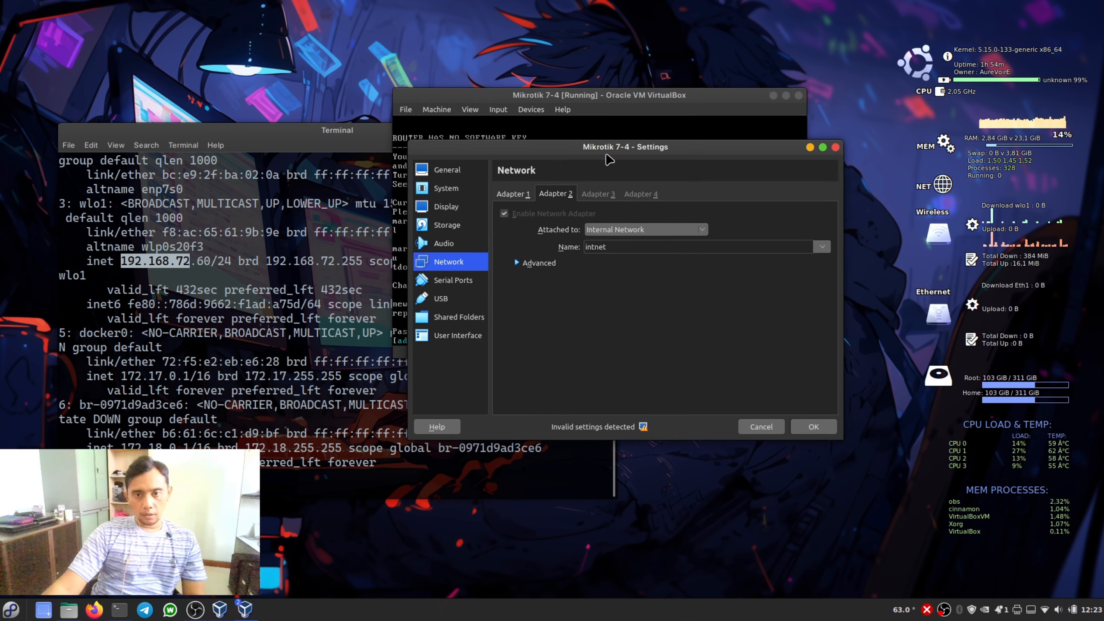
{"action": "left_click", "coordinate": [507, 196]}
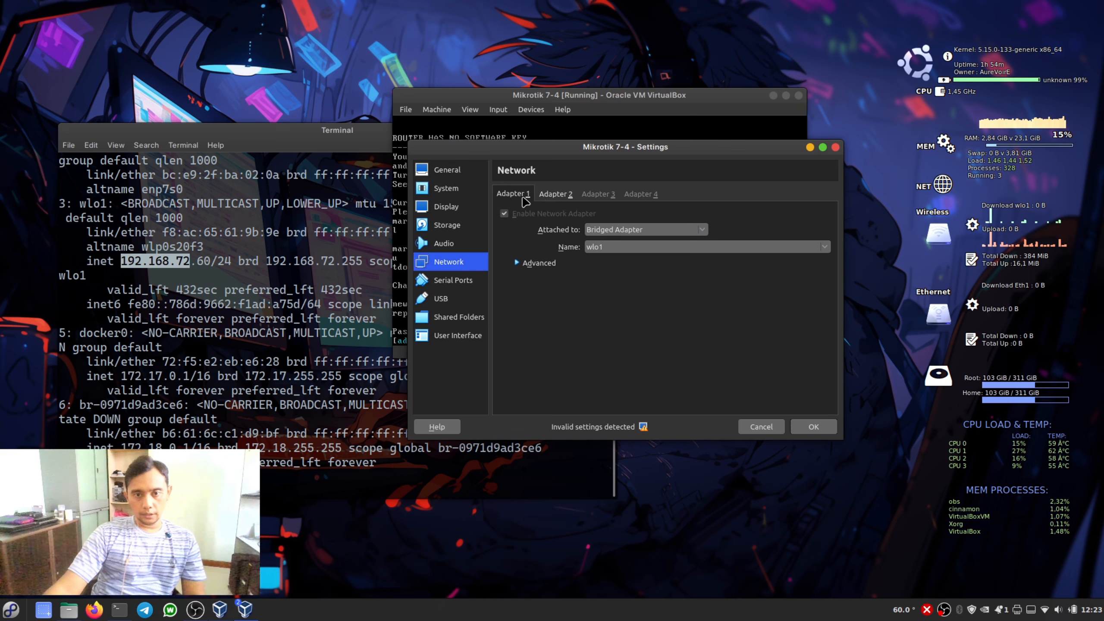
{"action": "left_click", "coordinate": [547, 198]}
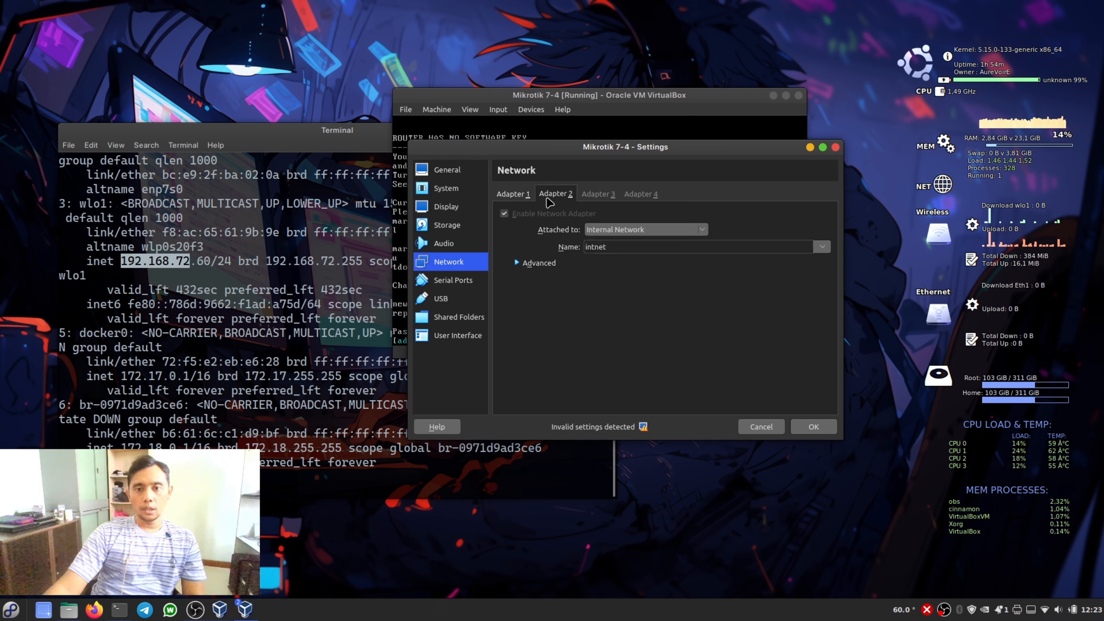
- Inspect the bridged interface choices of Adapter 1, keep wlo1, and highlight the matching wlo1 name in the terminal output
{"action": "left_click", "coordinate": [512, 197]}
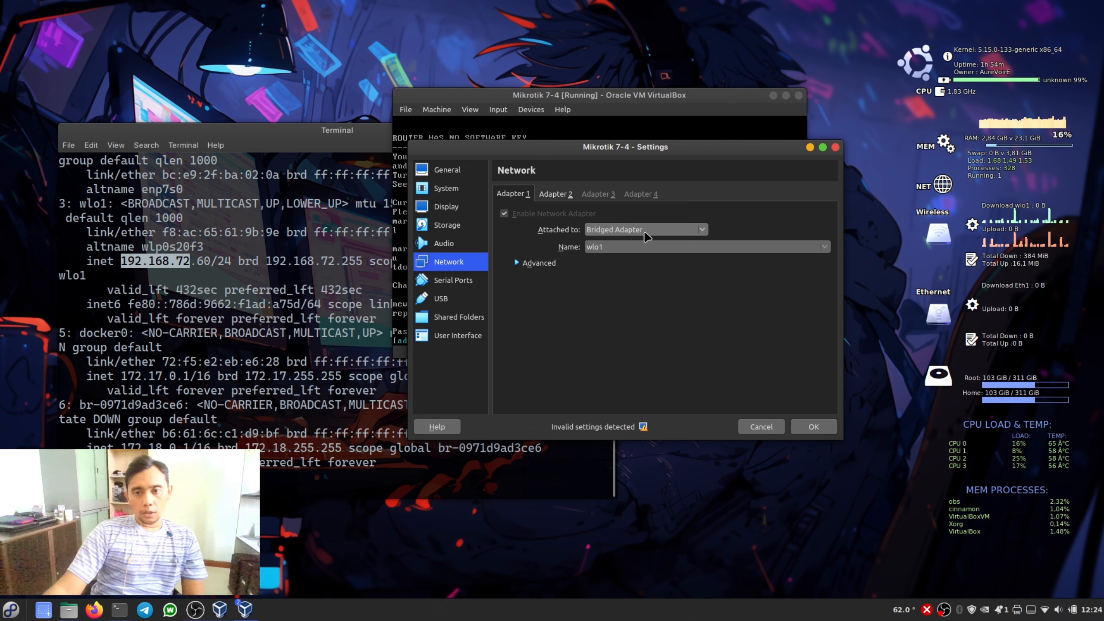
{"action": "left_click", "coordinate": [660, 249]}
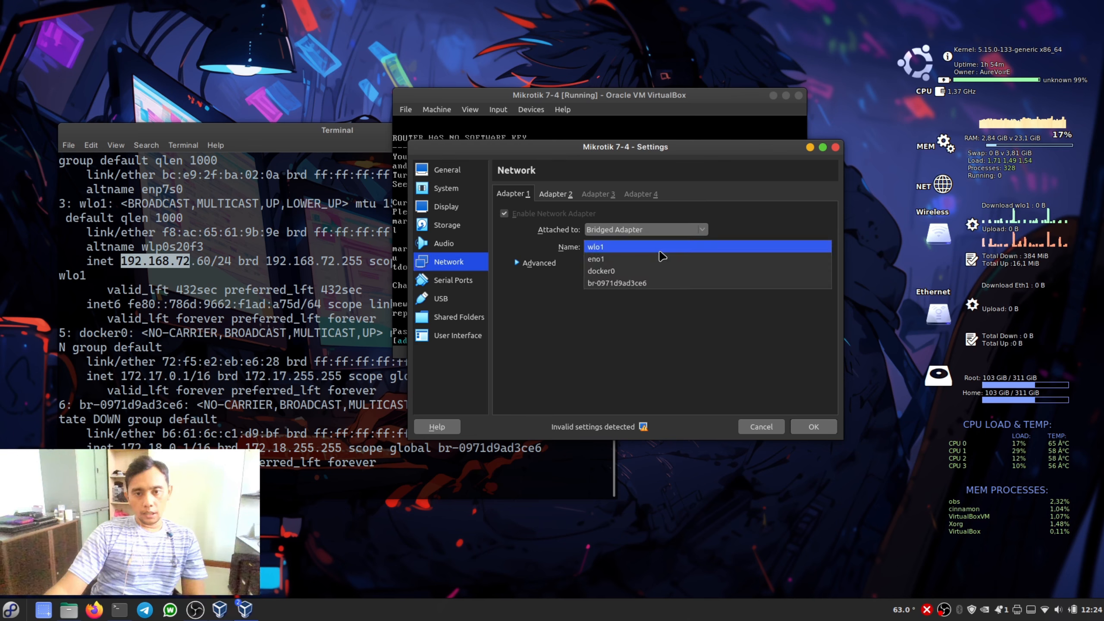
{"action": "left_click", "coordinate": [608, 248]}
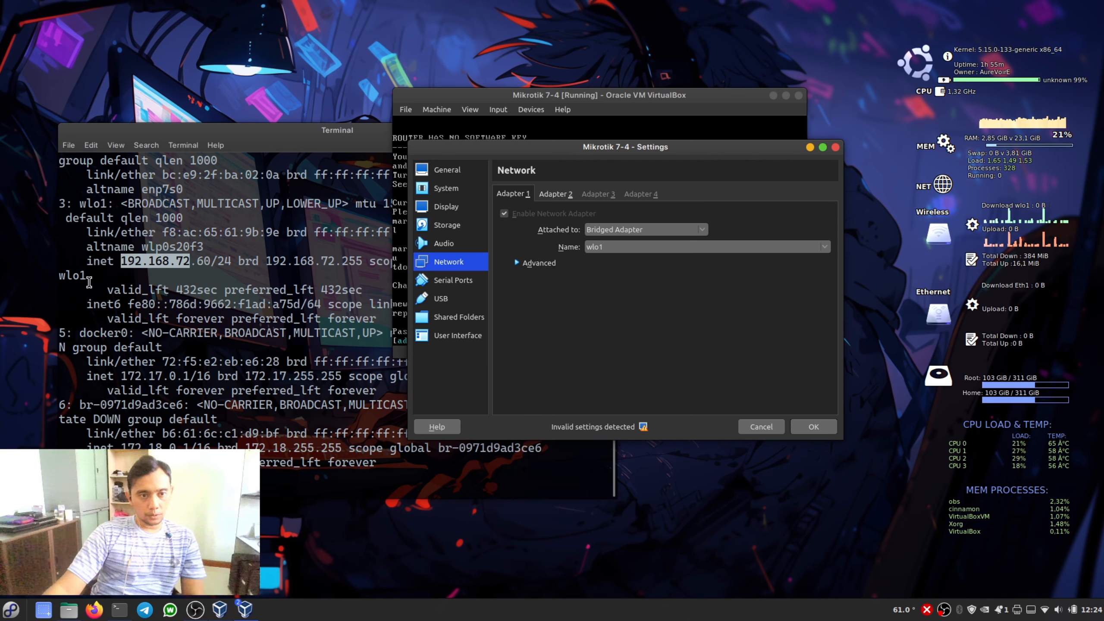
{"action": "left_click_drag", "start_coordinate": [90, 278], "coordinate": [61, 276]}
{"action": "left_click", "coordinate": [726, 316]}
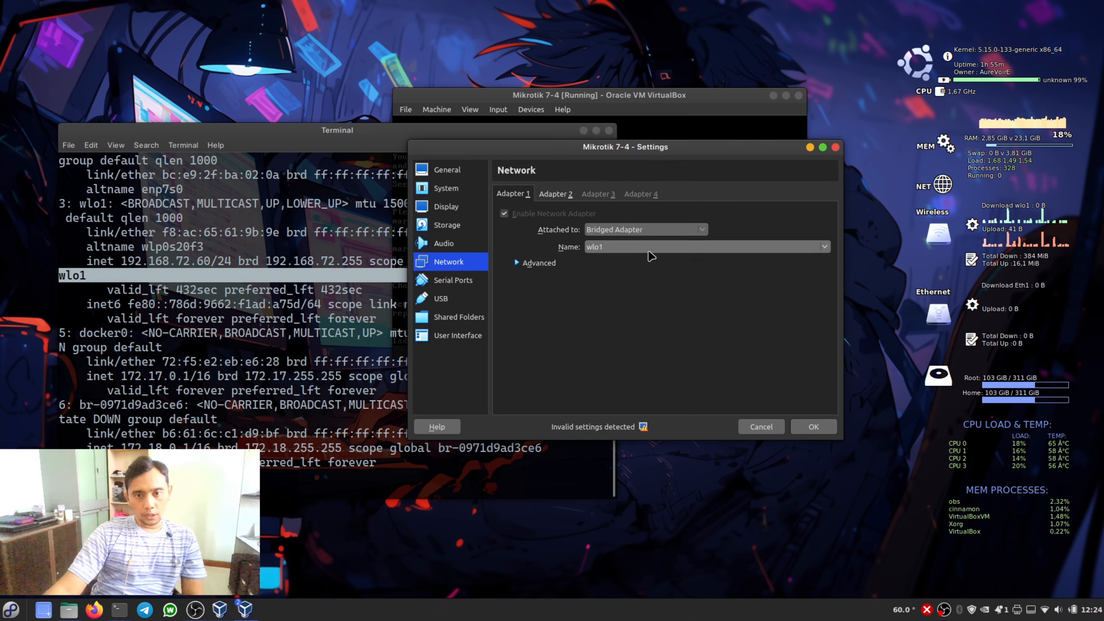
{"action": "left_click", "coordinate": [647, 247]}
{"action": "left_click", "coordinate": [646, 252]}
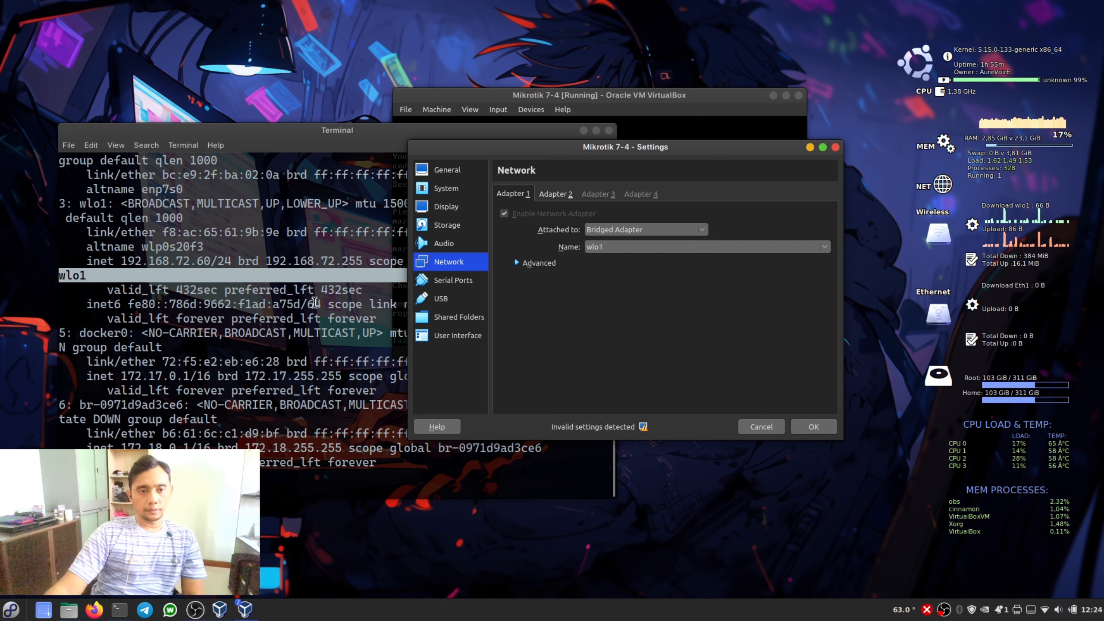
- Highlight the network part 192.168.72 of the wlo1 address in the terminal and return to the network settings
{"action": "left_click", "coordinate": [314, 302]}
{"action": "left_click_drag", "start_coordinate": [122, 261], "coordinate": [187, 260]}
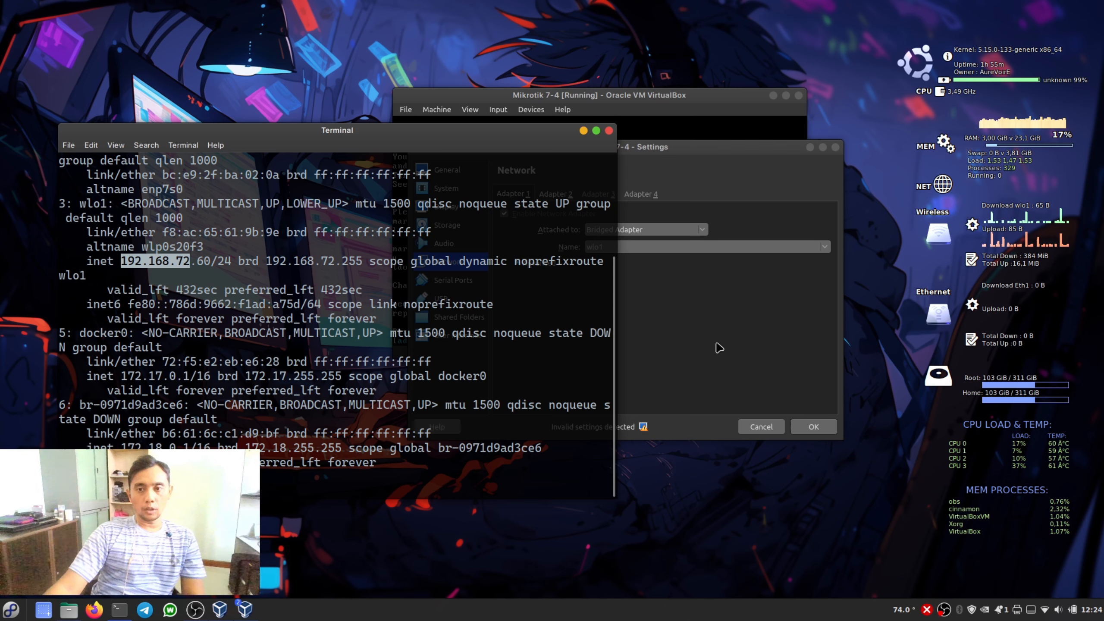
{"action": "left_click", "coordinate": [740, 171]}
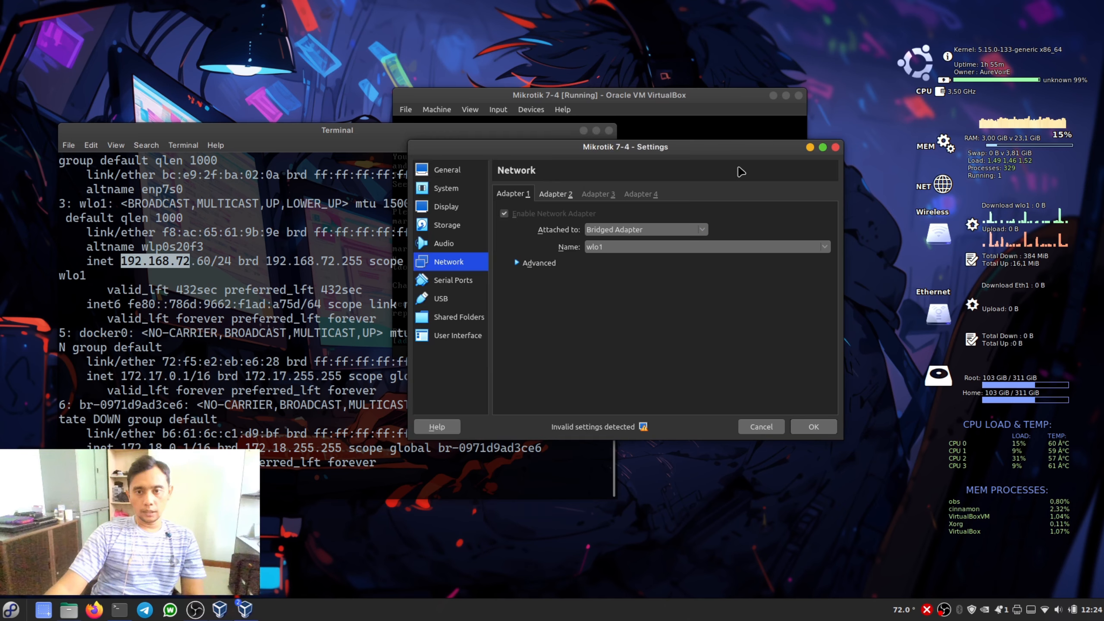
- Review Adapter 2's internal network and the Ubuntu 24.04 64bit Desktop machine's details, and close the Mikrotik 7-4 settings
{"action": "left_click", "coordinate": [549, 196]}
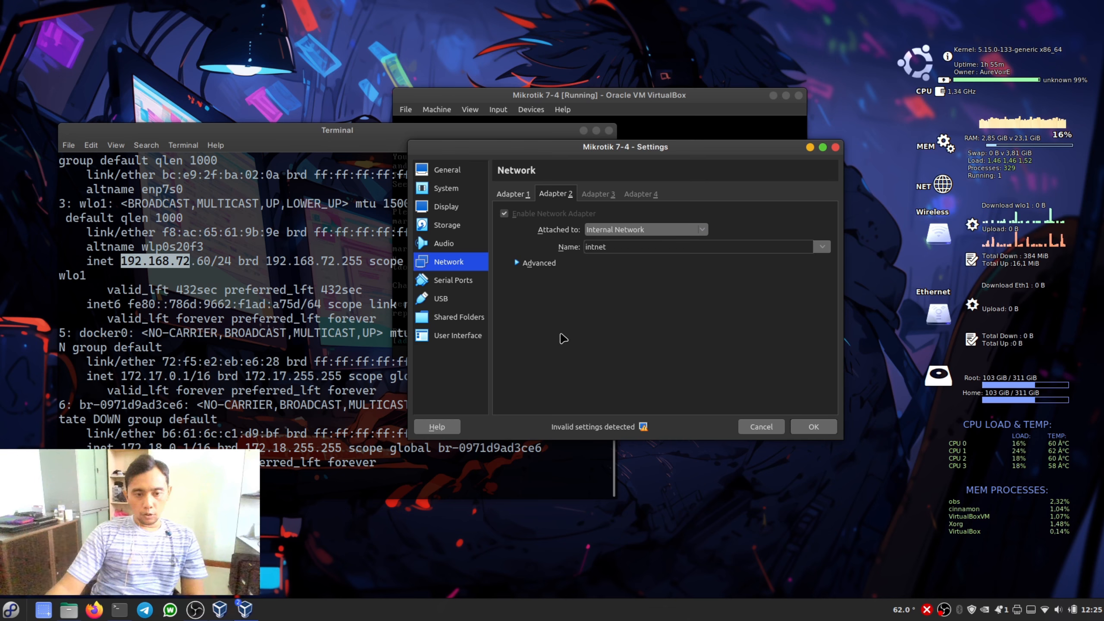
{"action": "mouse_move", "coordinate": [247, 613]}
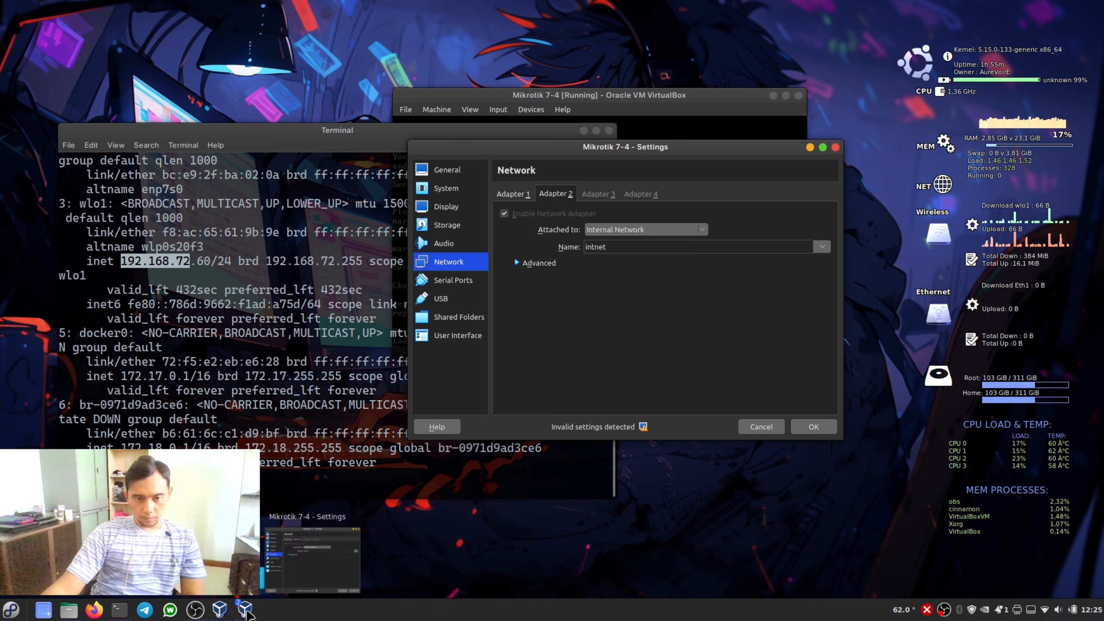
{"action": "left_click", "coordinate": [225, 616]}
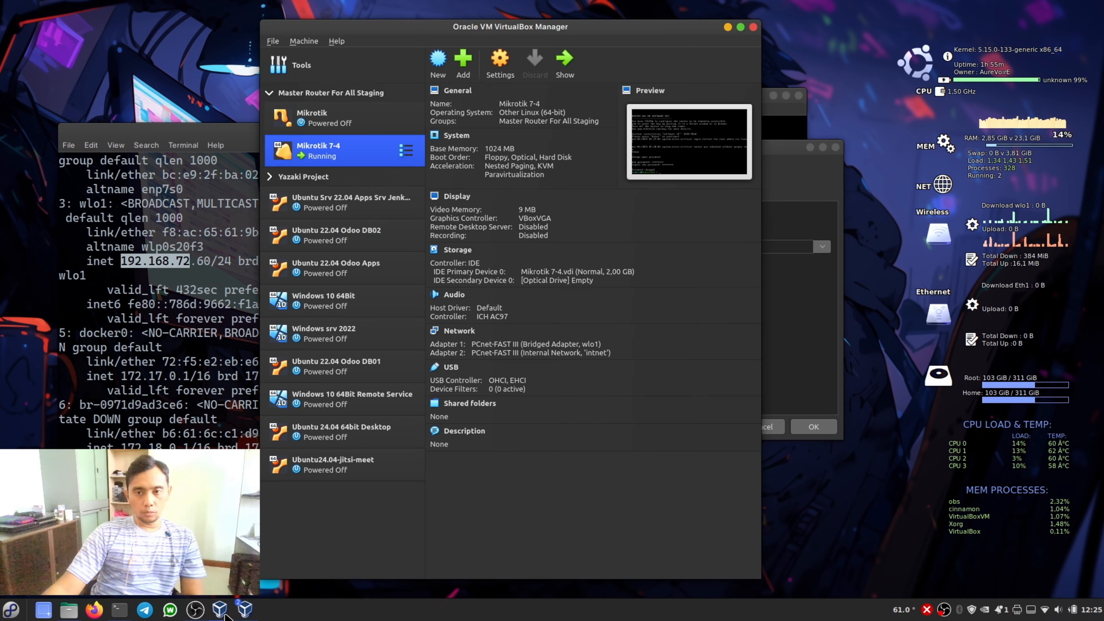
{"action": "left_click", "coordinate": [341, 442]}
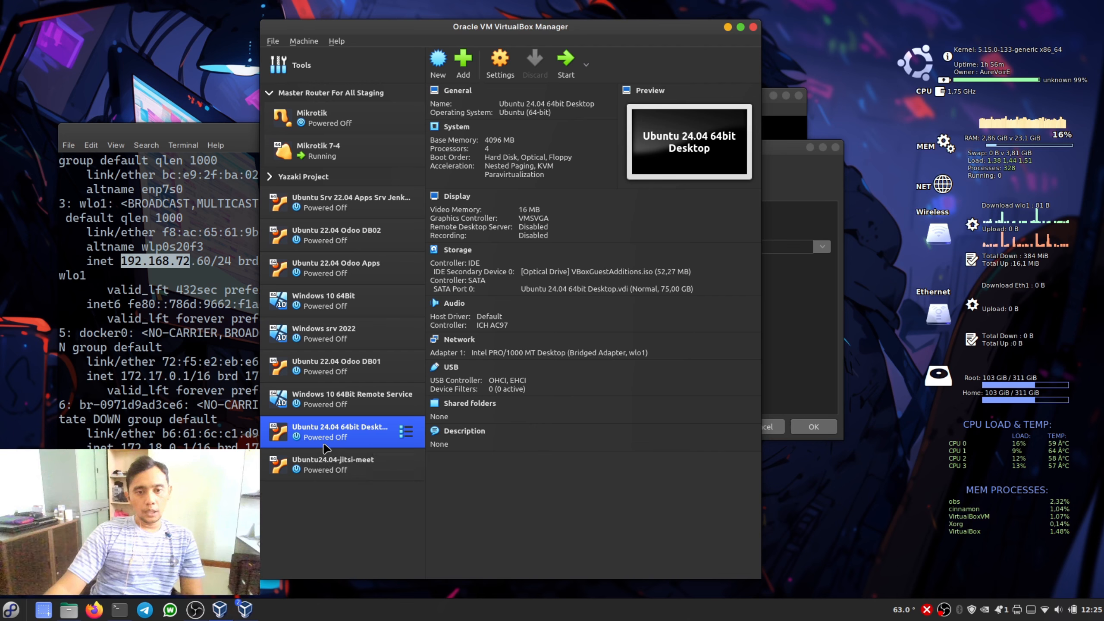
{"action": "left_click", "coordinate": [727, 27]}
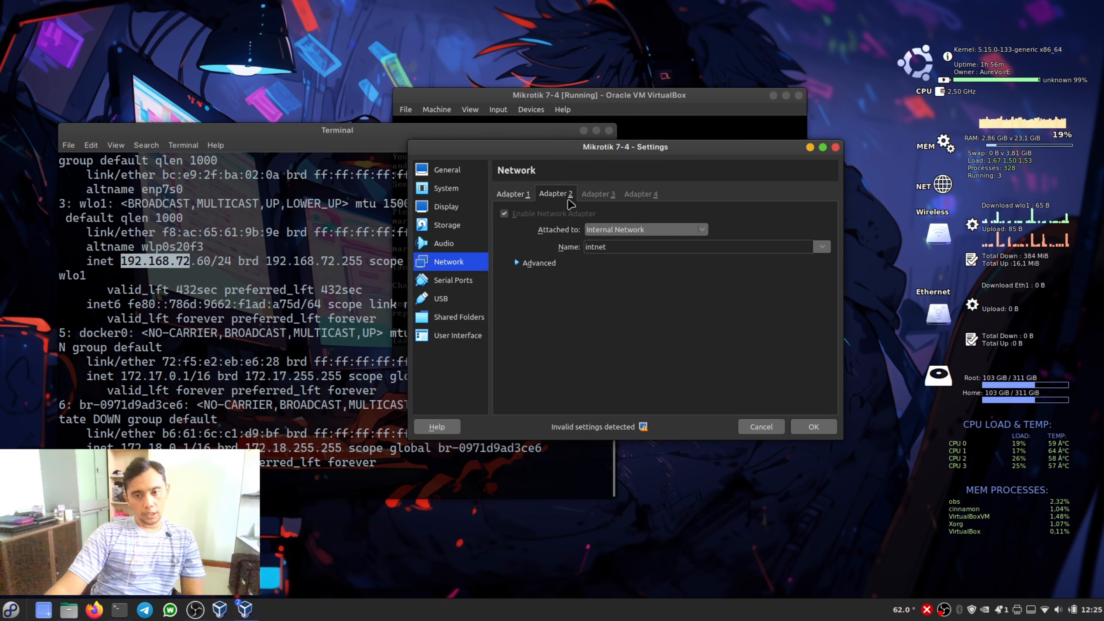
{"action": "left_click", "coordinate": [802, 429]}
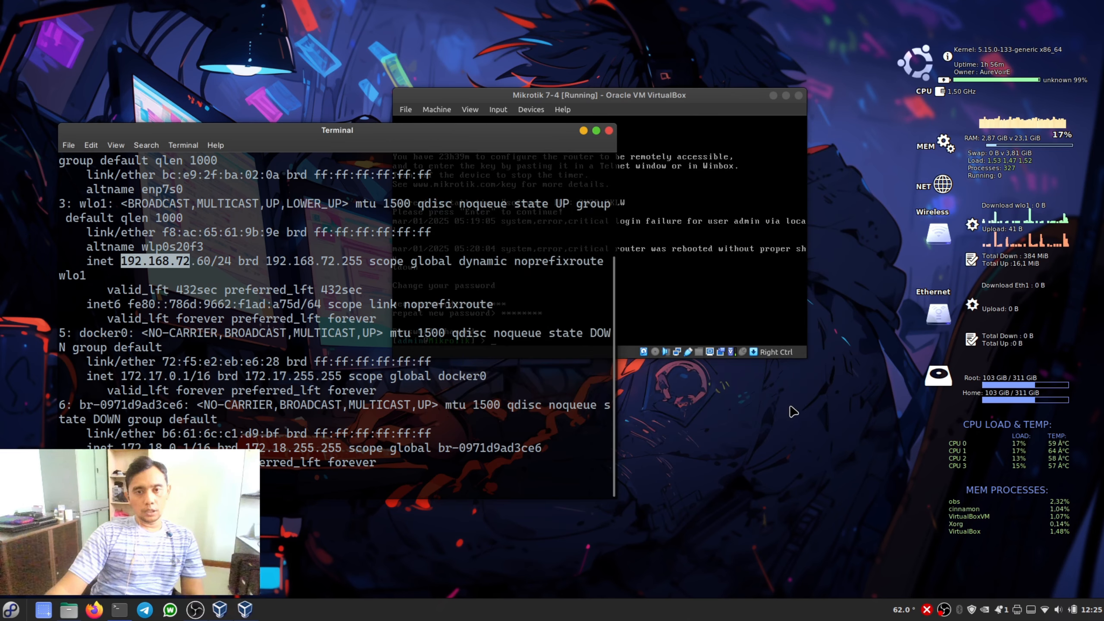
- Assign the address 192.168.72.254/24 to interface ether1 in the MikroTik console with ip address/add
{"action": "left_click", "coordinate": [623, 94]}
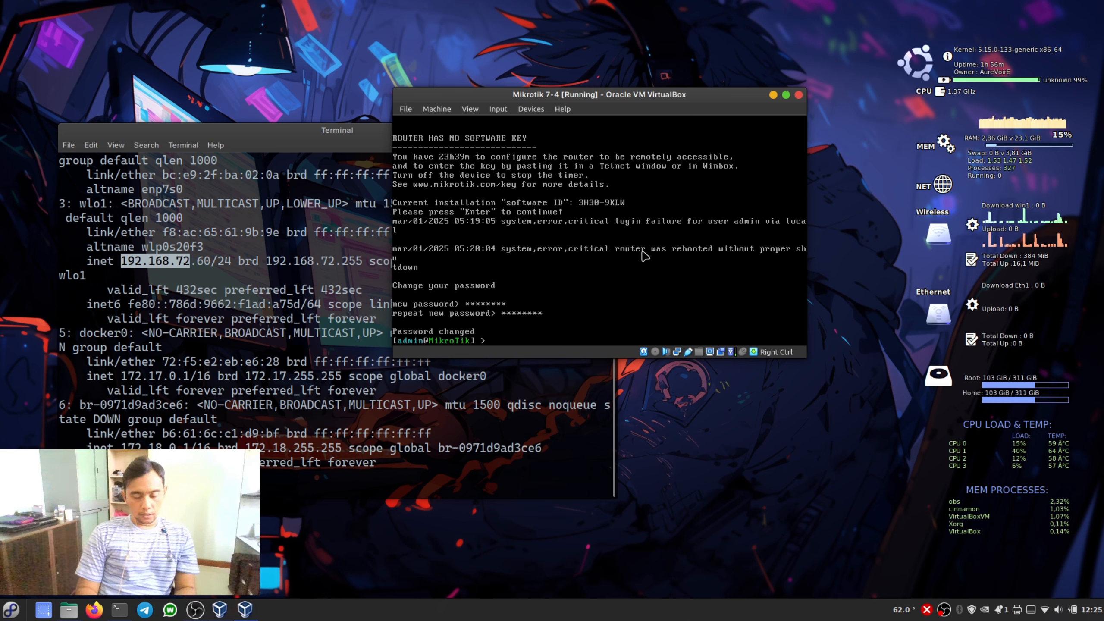
{"action": "type", "text": "ip address/add address="}
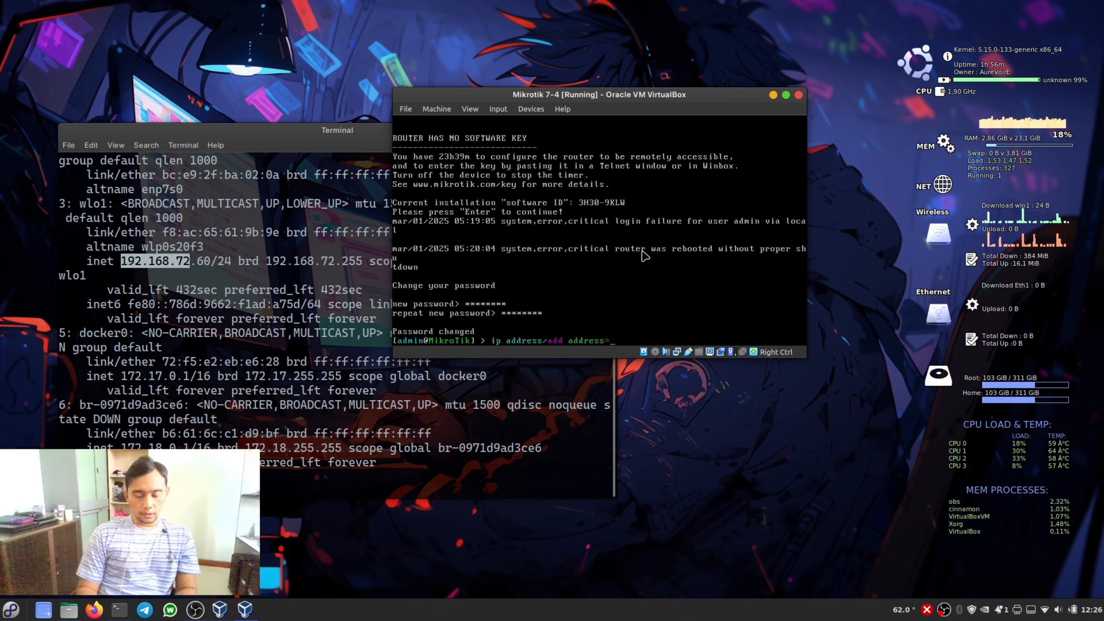
{"action": "type", "text": "192.168/"}
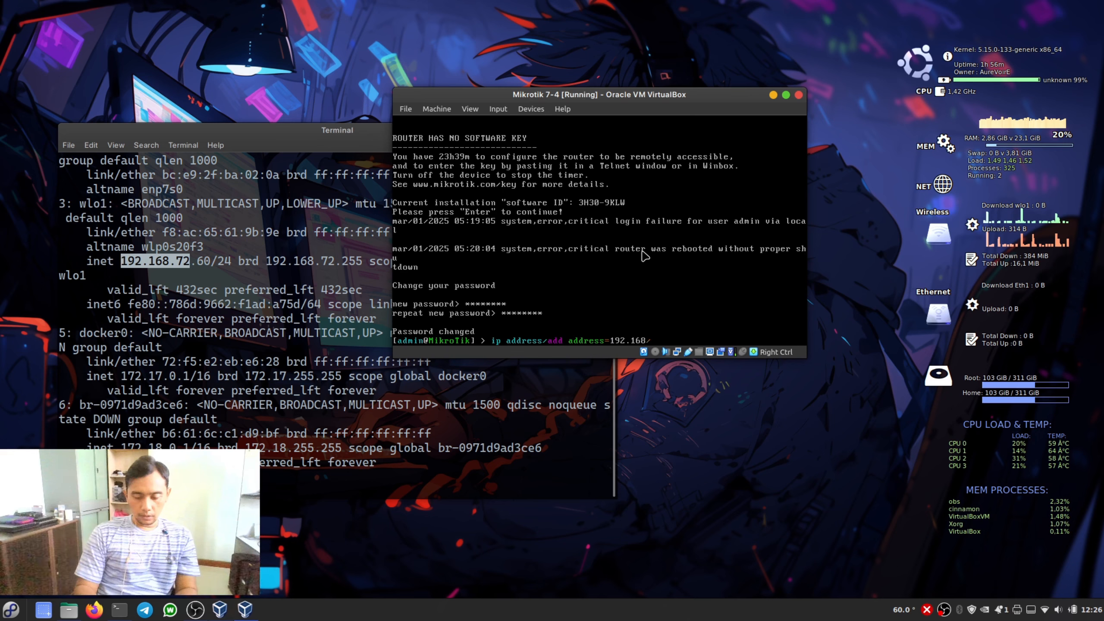
{"action": "key", "text": "BackSpace"}
{"action": "type", "text": ".72."}
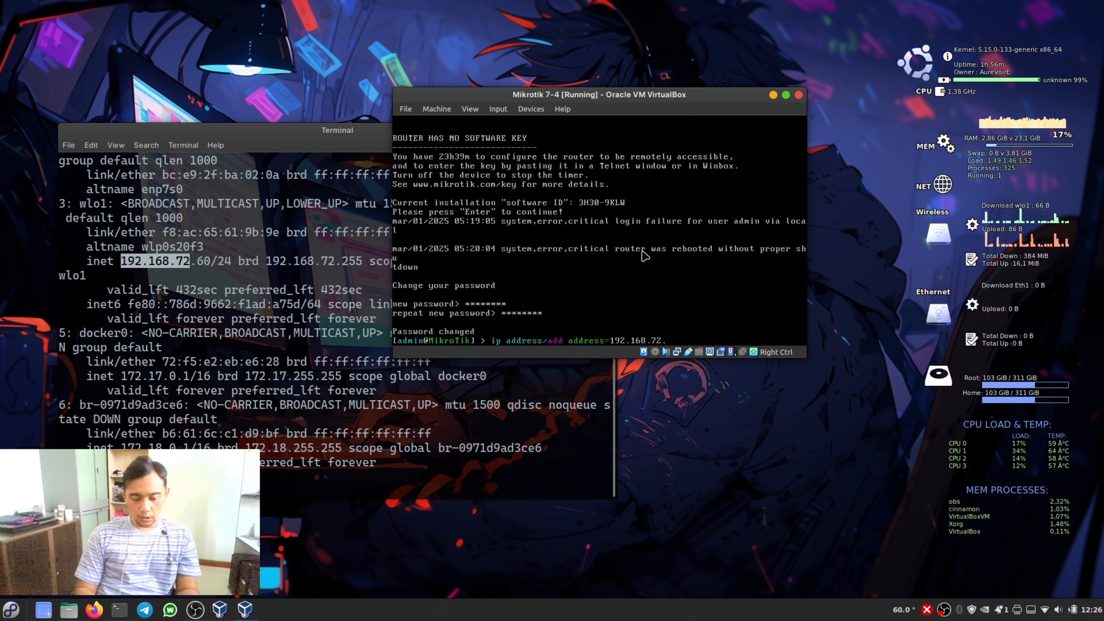
{"action": "type", "text": "254/2"}
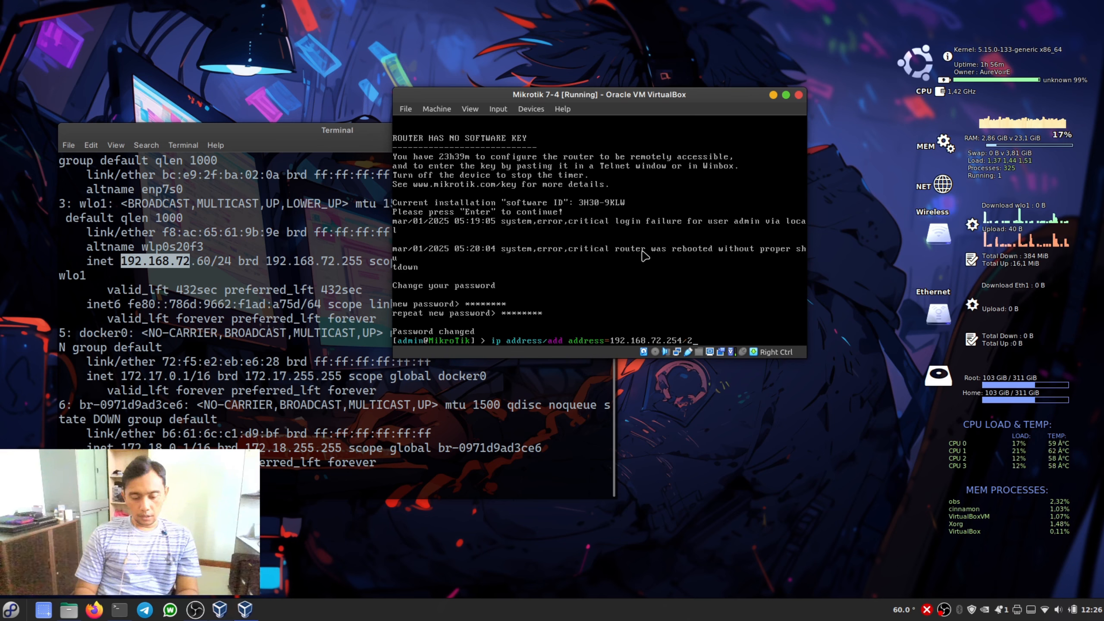
{"action": "type", "text": "4 interface="}
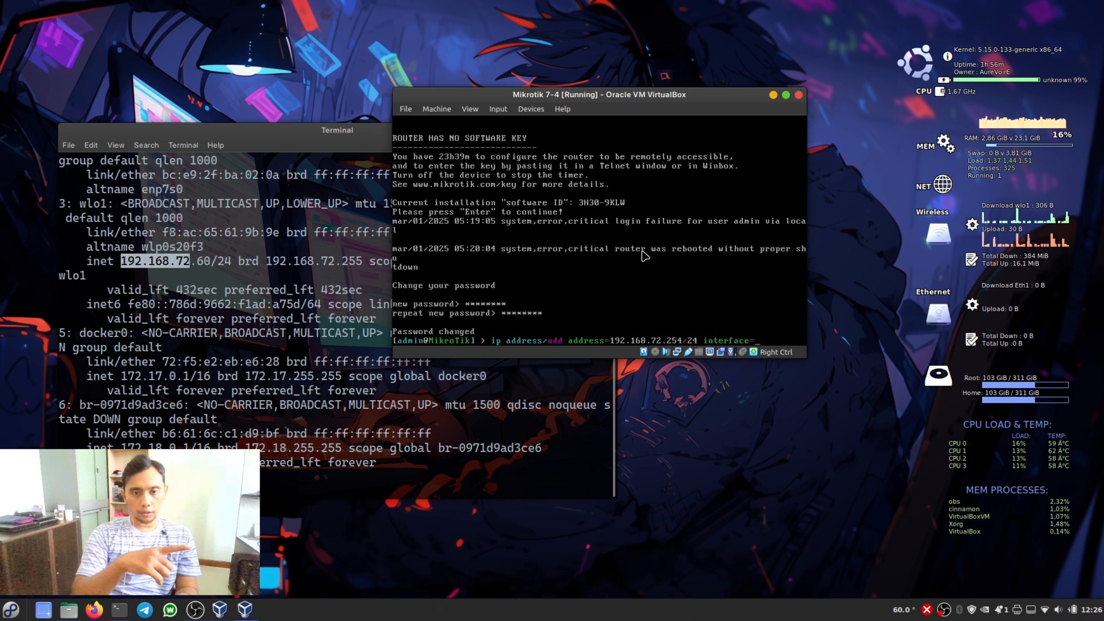
{"action": "type", "text": "ether"}
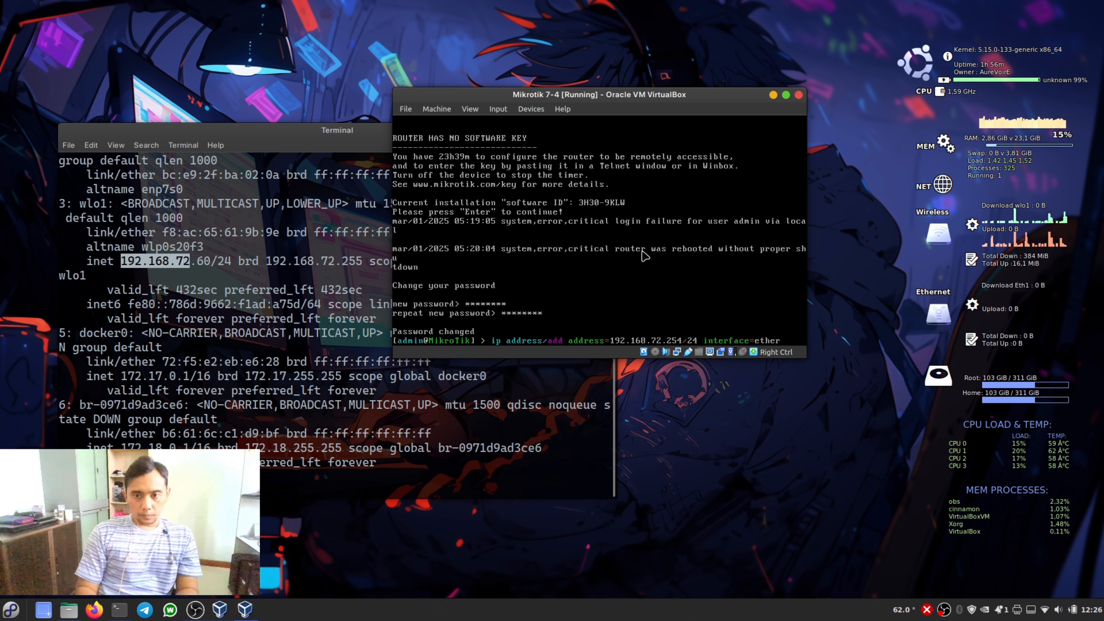
{"action": "key", "text": "Tab"}
{"action": "key", "text": "Tab"}
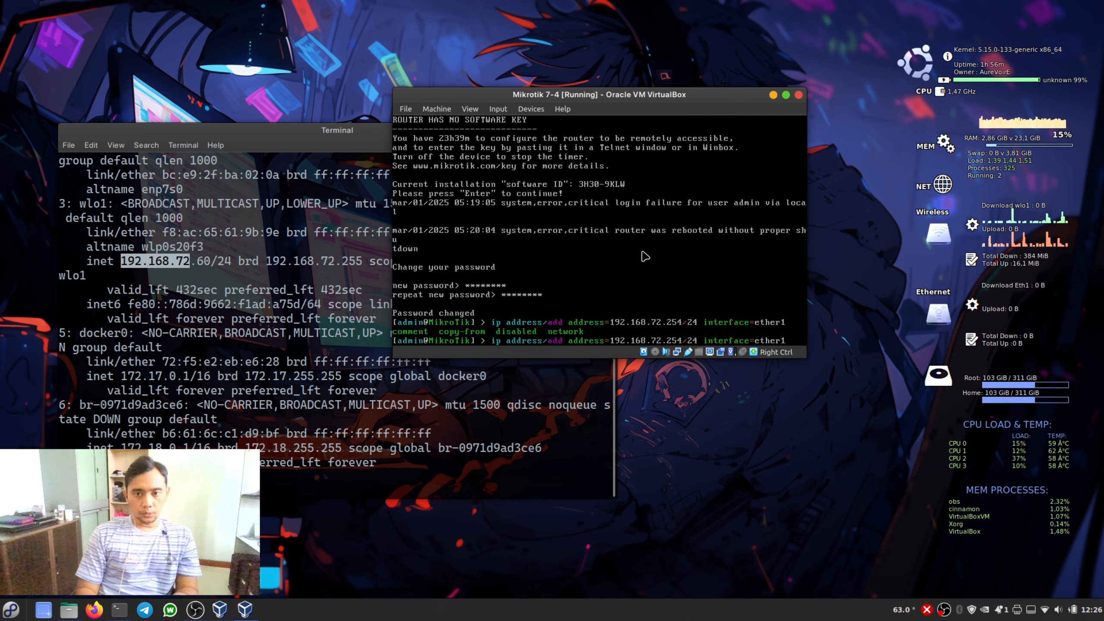
{"action": "key", "text": "Return"}
- List the router's configured addresses with ip address/print
{"action": "type", "text": "ip a"}
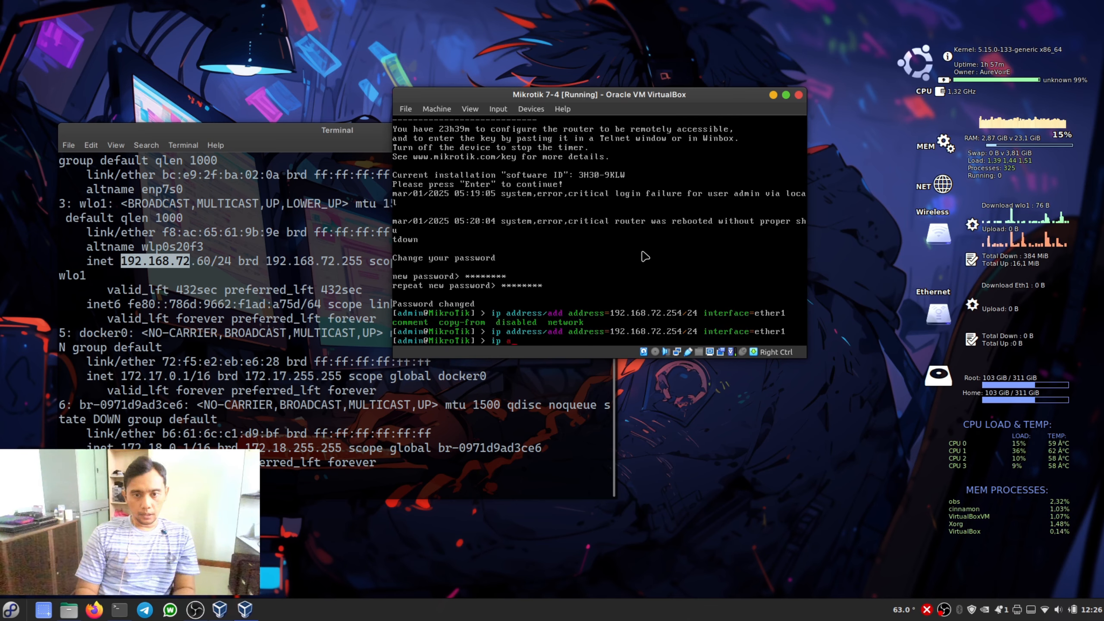
{"action": "key", "text": "BackSpace"}
{"action": "type", "text": "address/"}
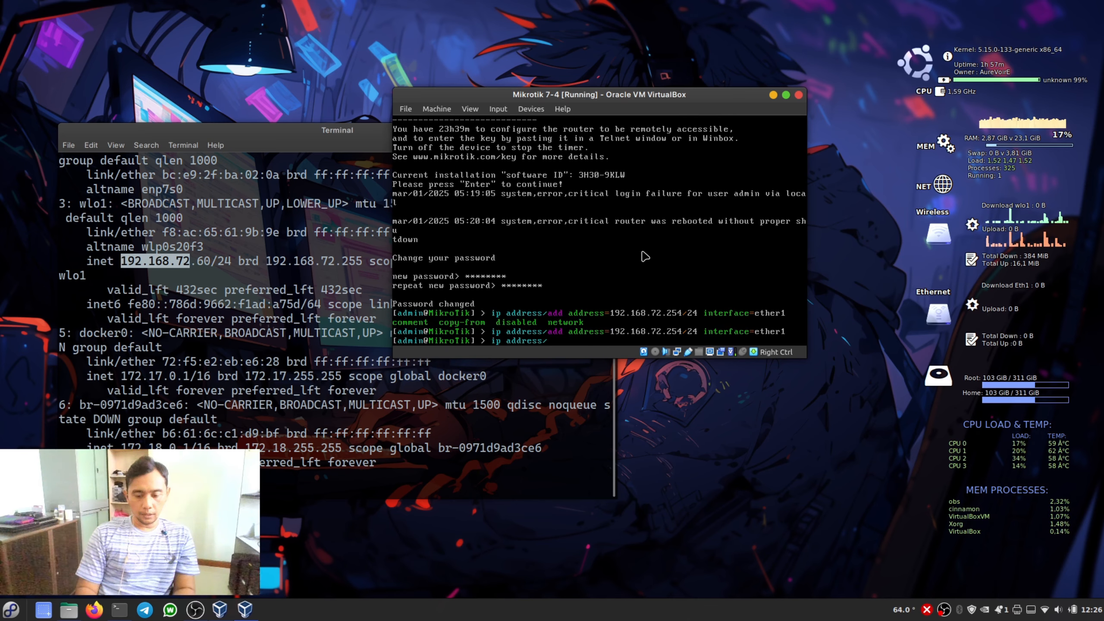
{"action": "type", "text": "print"}
{"action": "key", "text": "Return"}
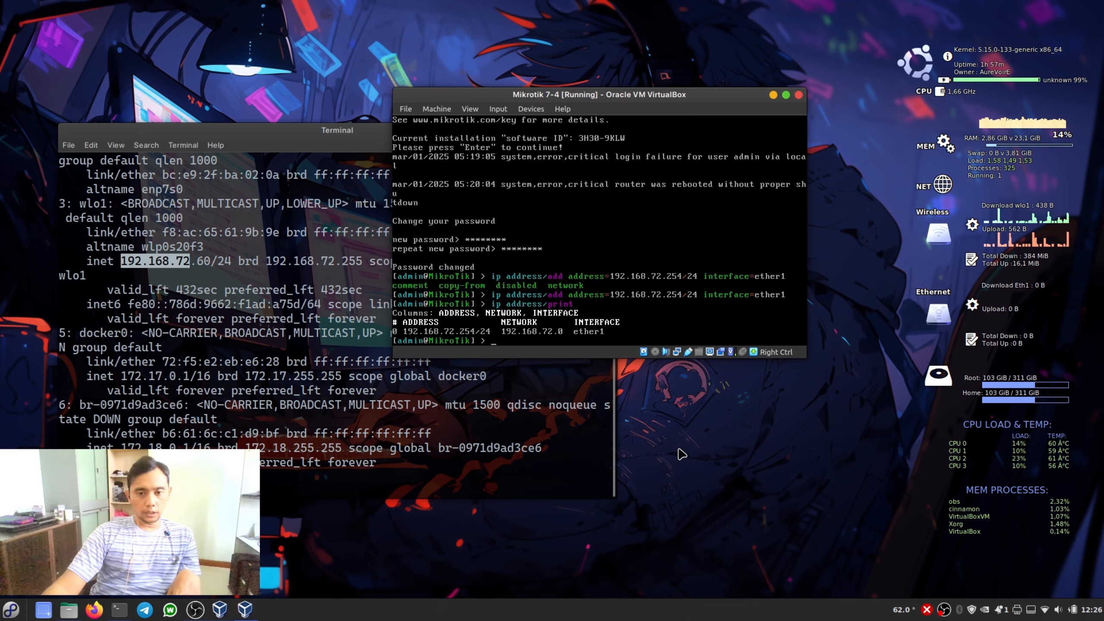
- Launch winbox64.exe from the Windows-Area folder on the My-Archive drive and move the WinBox window aside
{"action": "left_click", "coordinate": [69, 610]}
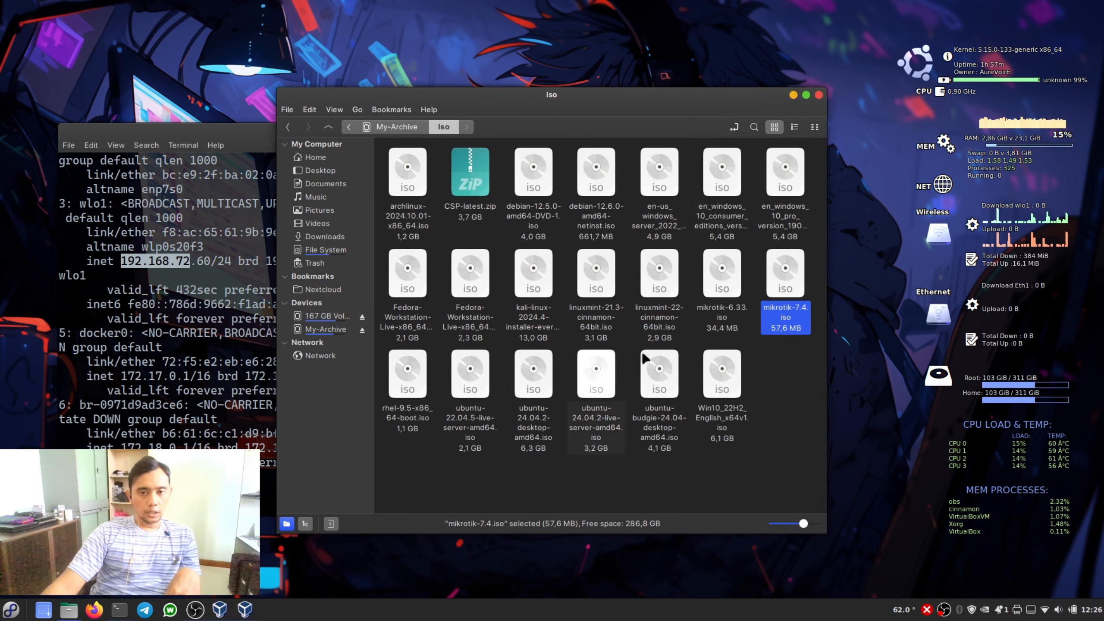
{"action": "key", "text": "BackSpace"}
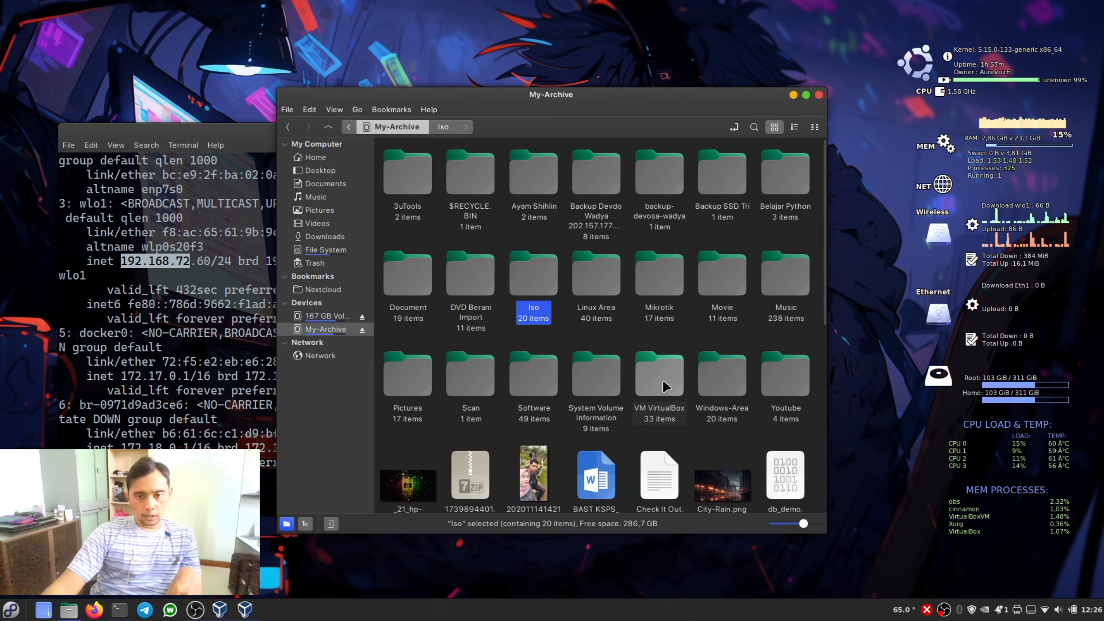
{"action": "double_click", "coordinate": [714, 376]}
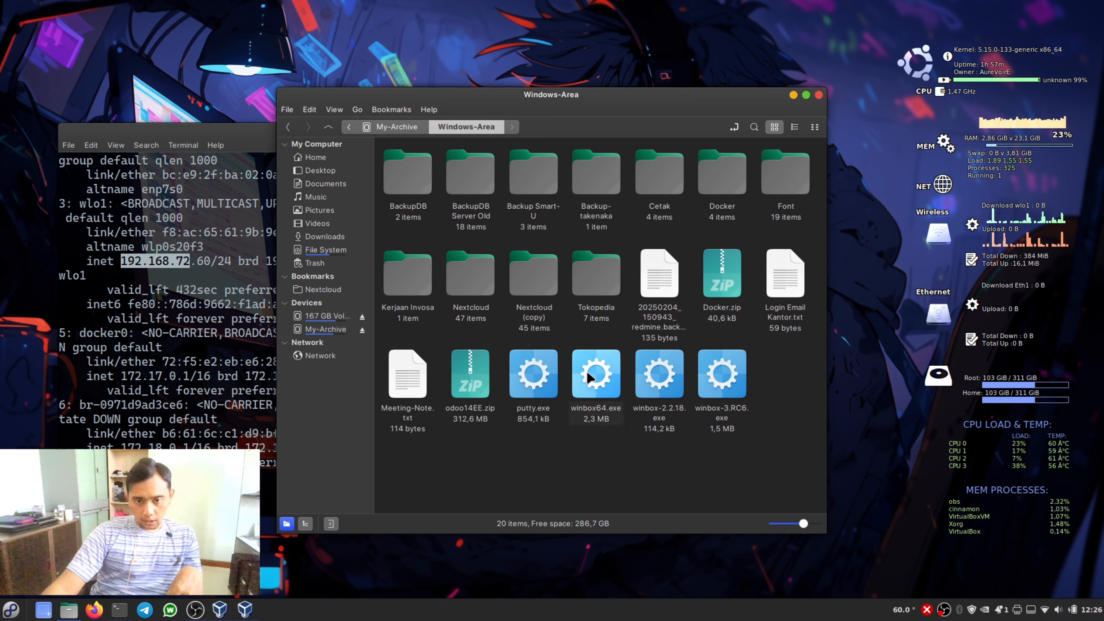
{"action": "right_click", "coordinate": [590, 376]}
{"action": "left_click", "coordinate": [653, 380]}
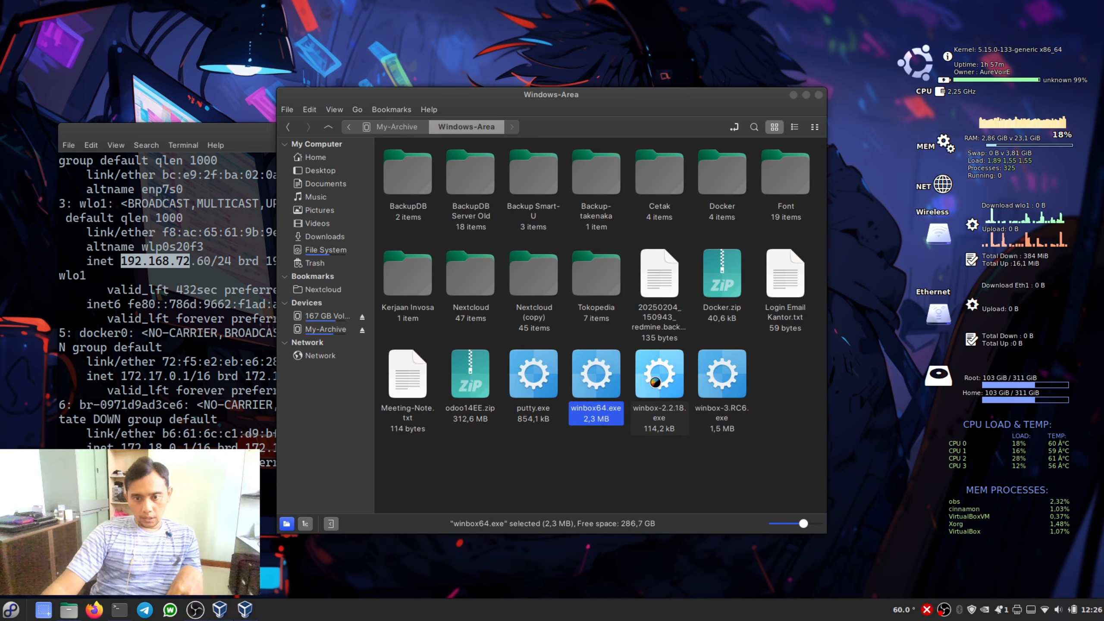
{"action": "left_click_drag", "start_coordinate": [496, 129], "coordinate": [425, 93]}
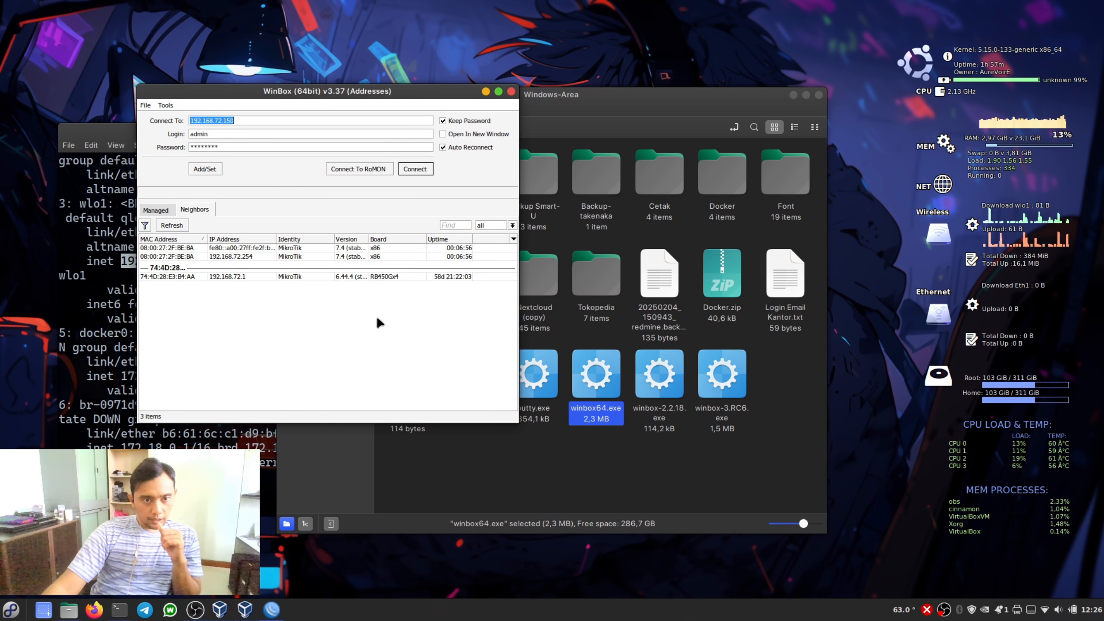
- Connect to the neighbor at 192.168.72.254 as admin with the account password, dismiss the licence notice and maximize the session window
{"action": "left_click", "coordinate": [185, 257]}
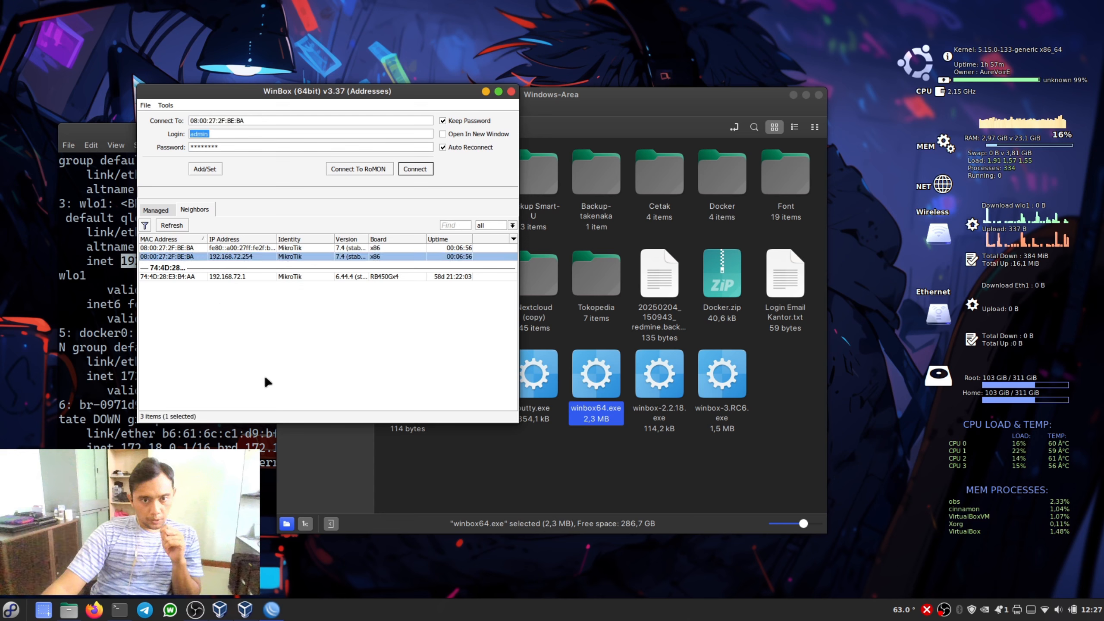
{"action": "left_click", "coordinate": [238, 251]}
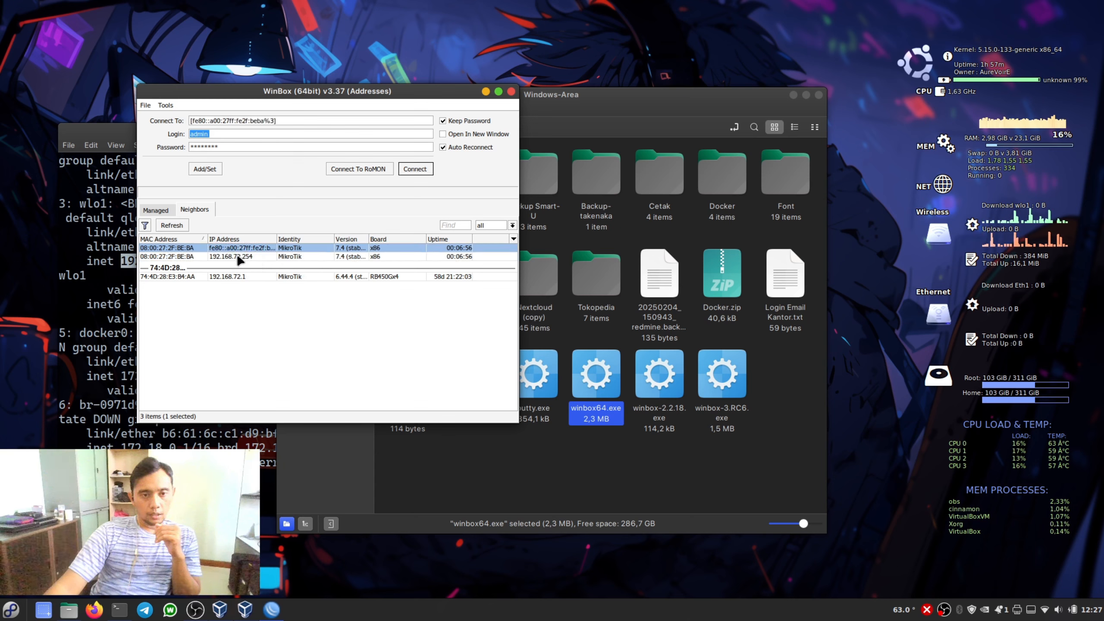
{"action": "left_click", "coordinate": [233, 257]}
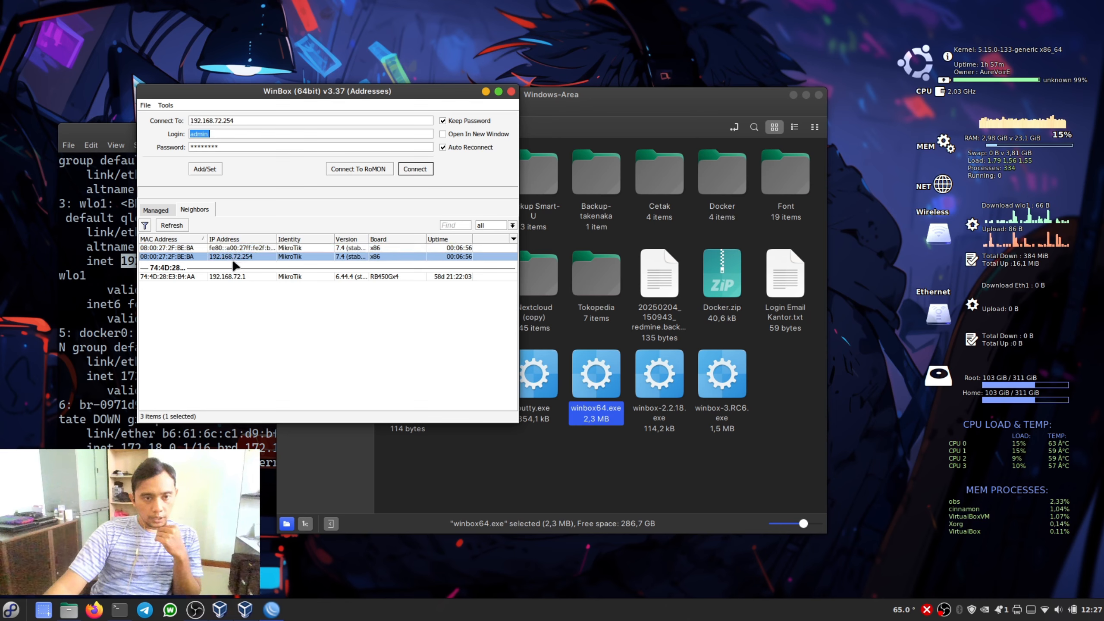
{"action": "key", "text": "Tab"}
{"action": "key", "text": "BackSpace"}
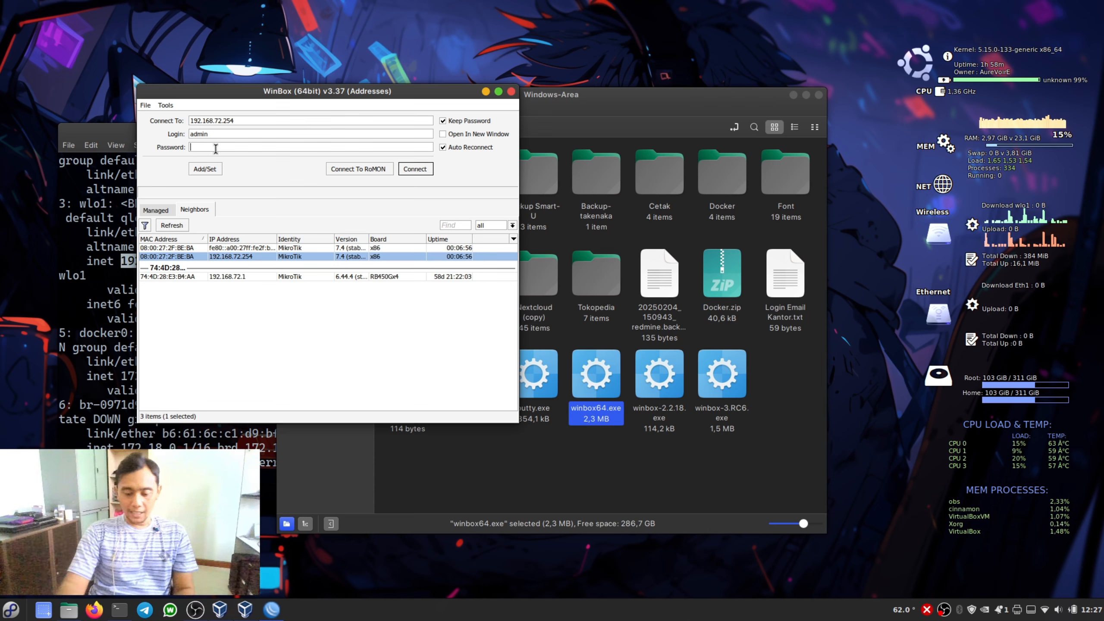
{"action": "type", "text": "********"}
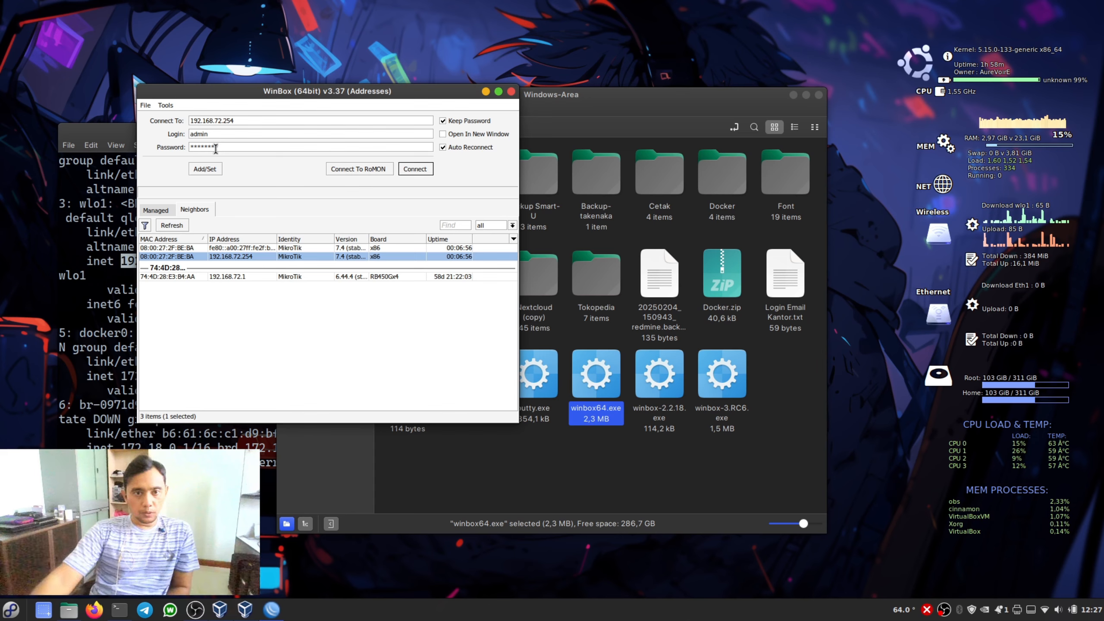
{"action": "left_click", "coordinate": [414, 170]}
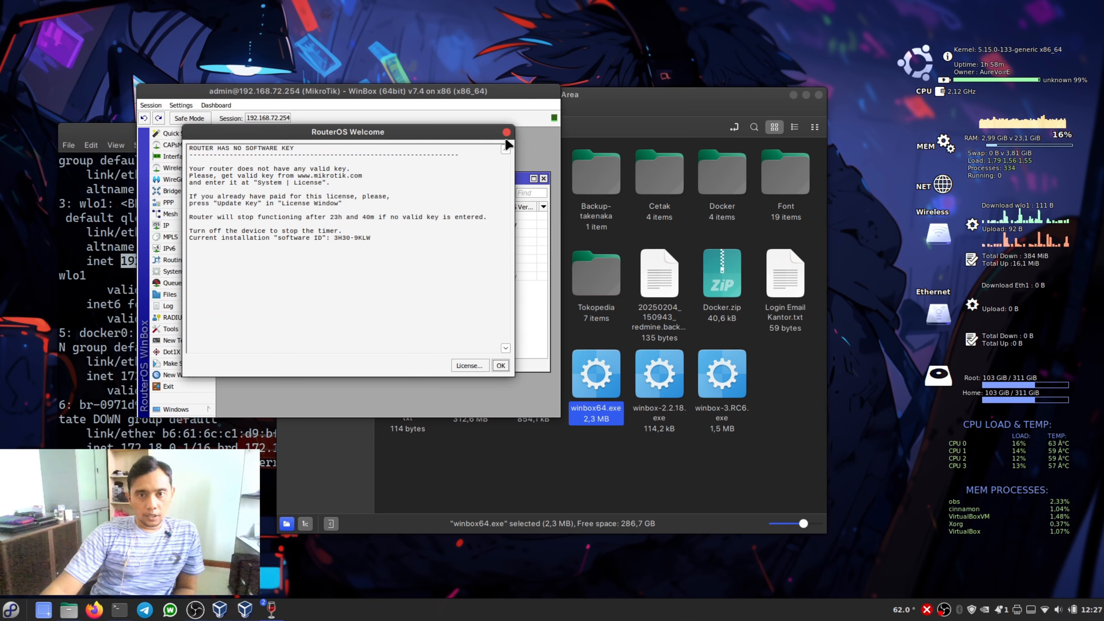
{"action": "left_click", "coordinate": [501, 365]}
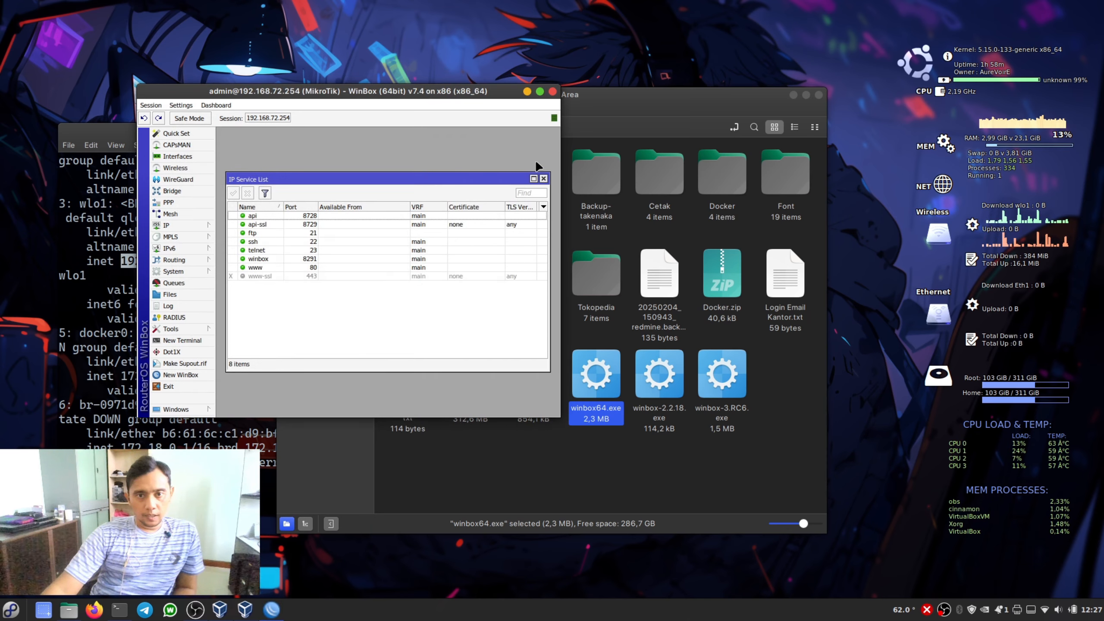
{"action": "left_click", "coordinate": [540, 91]}
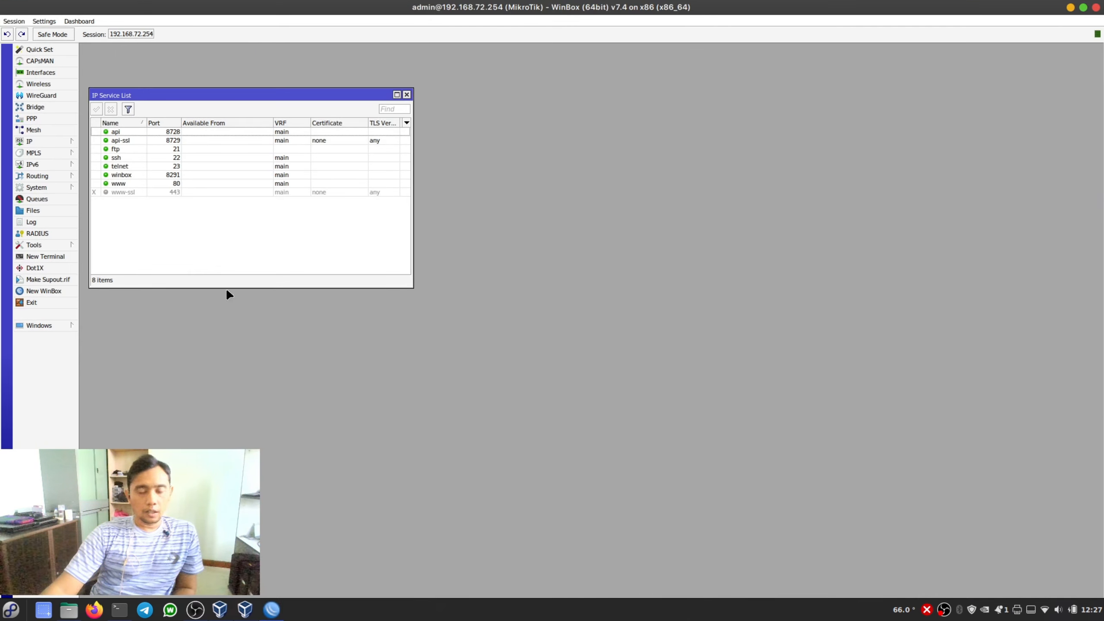
- Remove the 192.168.72.254/24 address of ether1 from the IP address list and close the WinBox session
{"action": "left_click", "coordinate": [42, 142]}
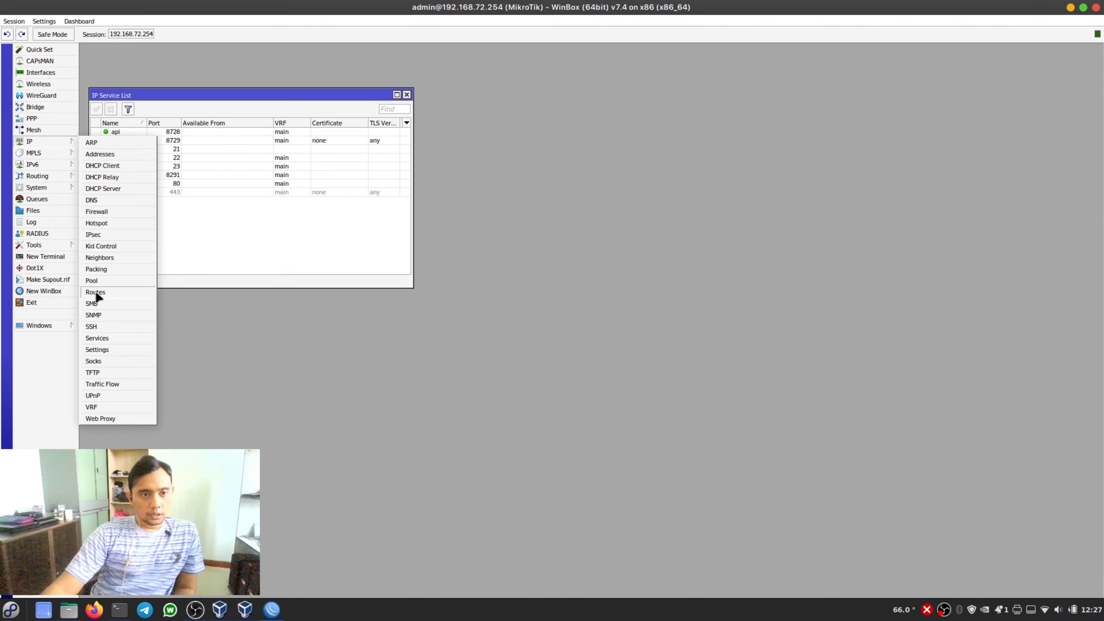
{"action": "left_click", "coordinate": [102, 154]}
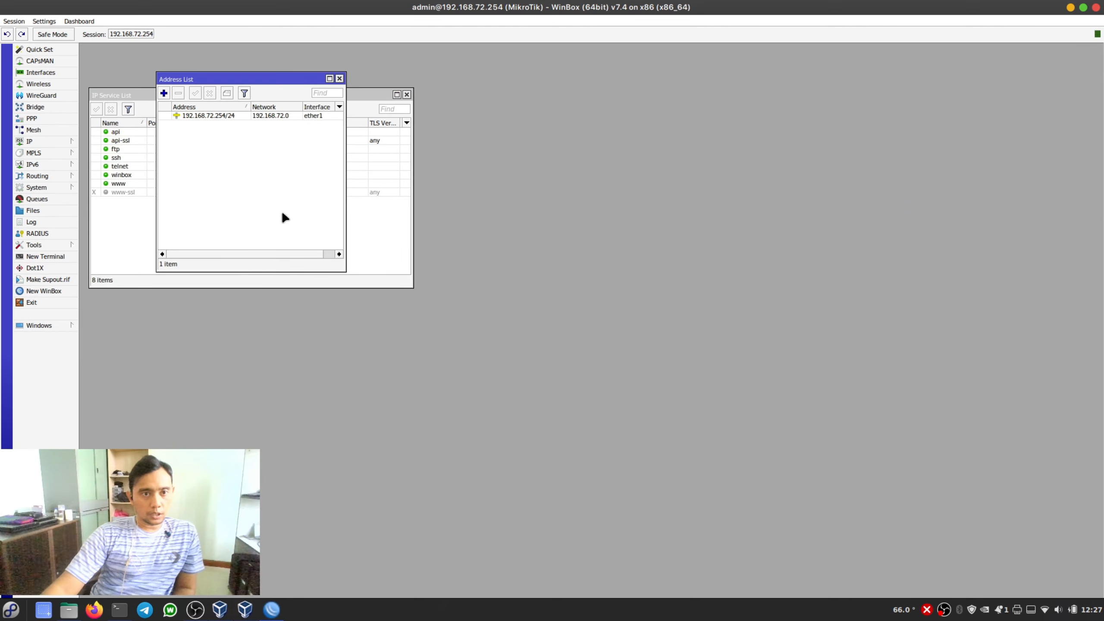
{"action": "left_click", "coordinate": [220, 116]}
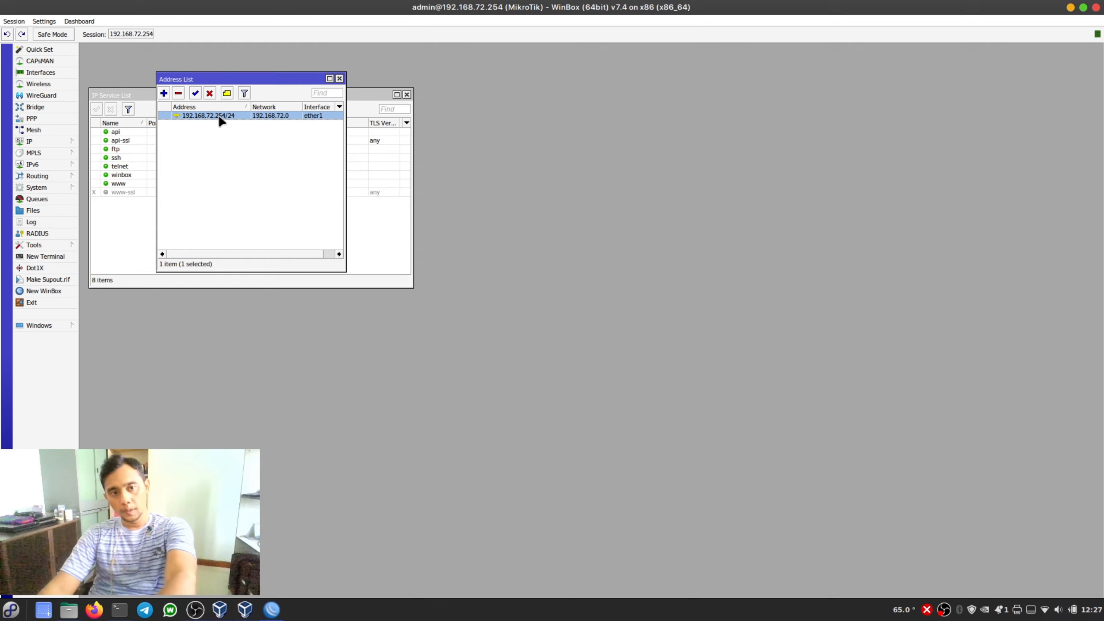
{"action": "right_click", "coordinate": [262, 122]}
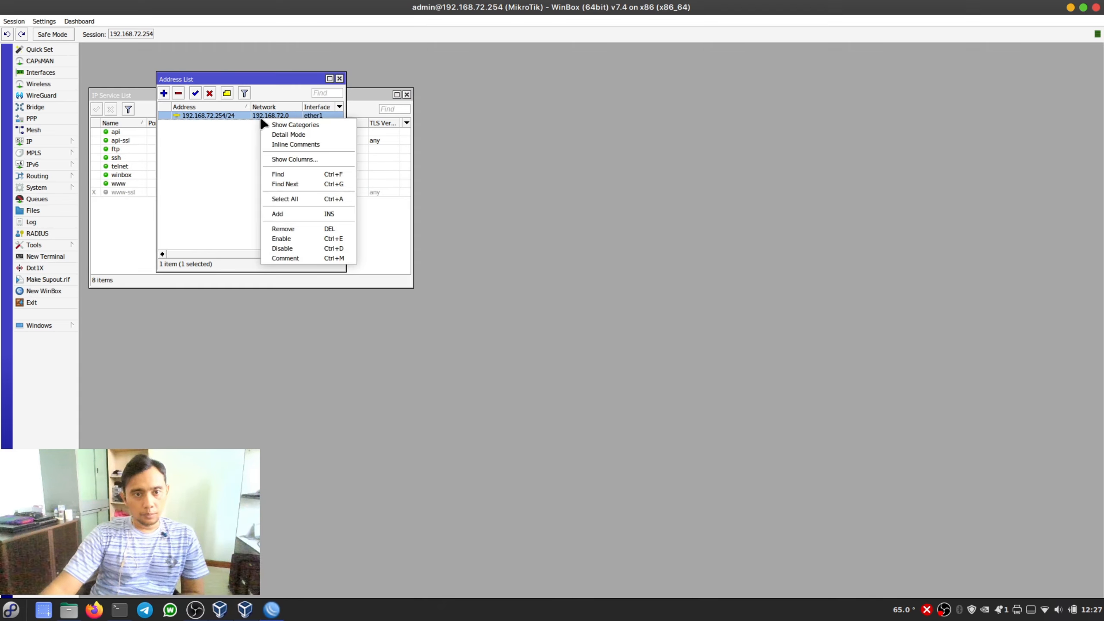
{"action": "left_click", "coordinate": [283, 230]}
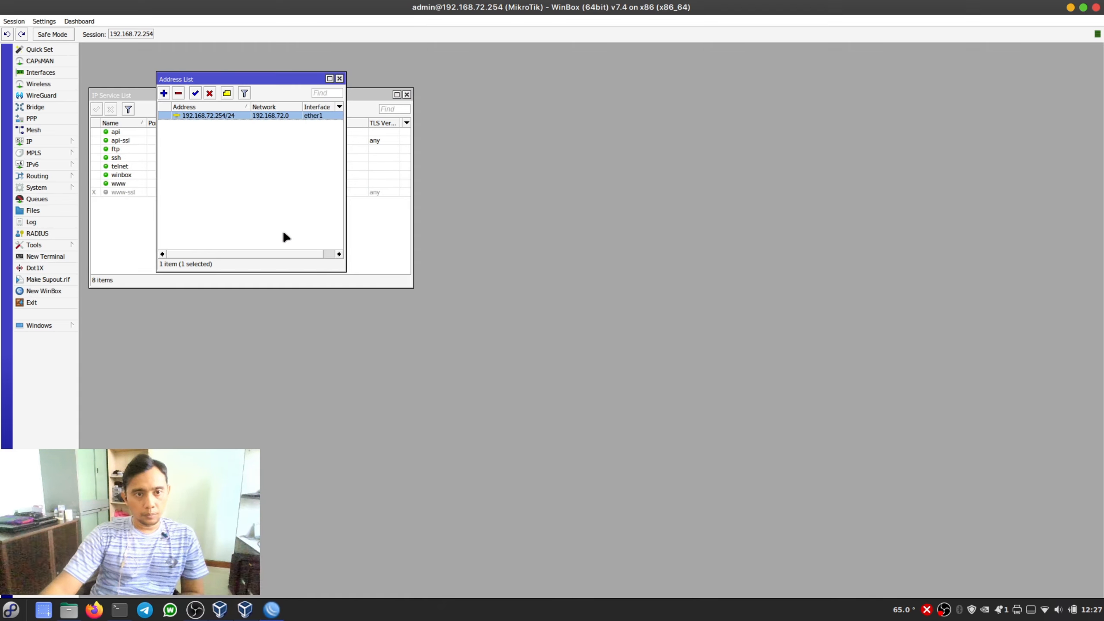
{"action": "left_click", "coordinate": [339, 78]}
{"action": "left_click", "coordinate": [1096, 8]}
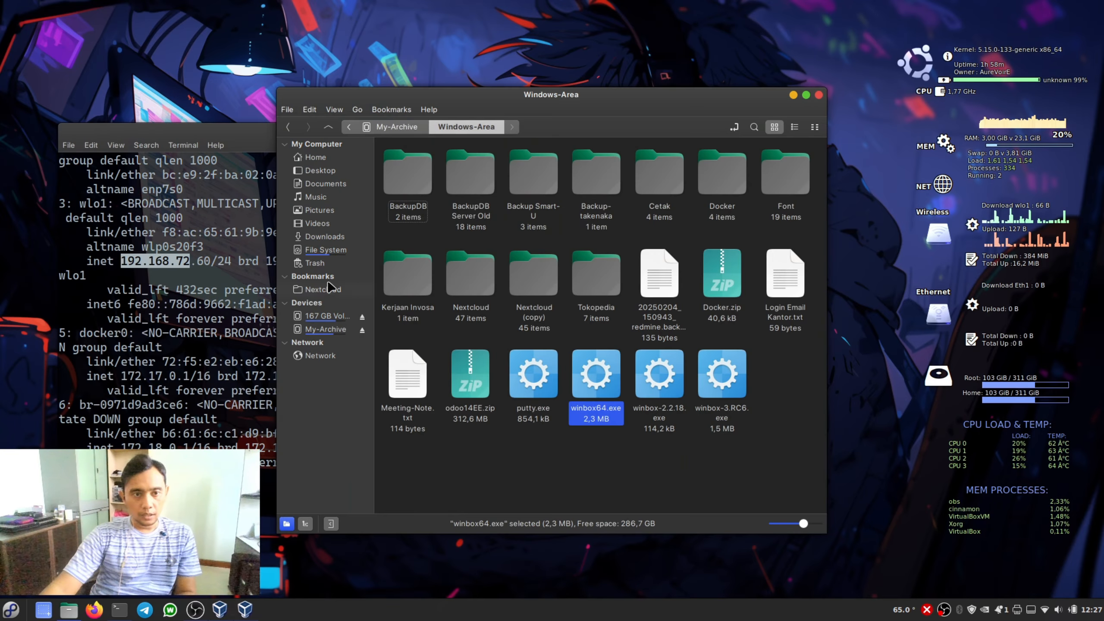
- Close the file manager and check the router's addresses in the Mikrotik 7-4 console with ip address/print
{"action": "left_click", "coordinate": [817, 95]}
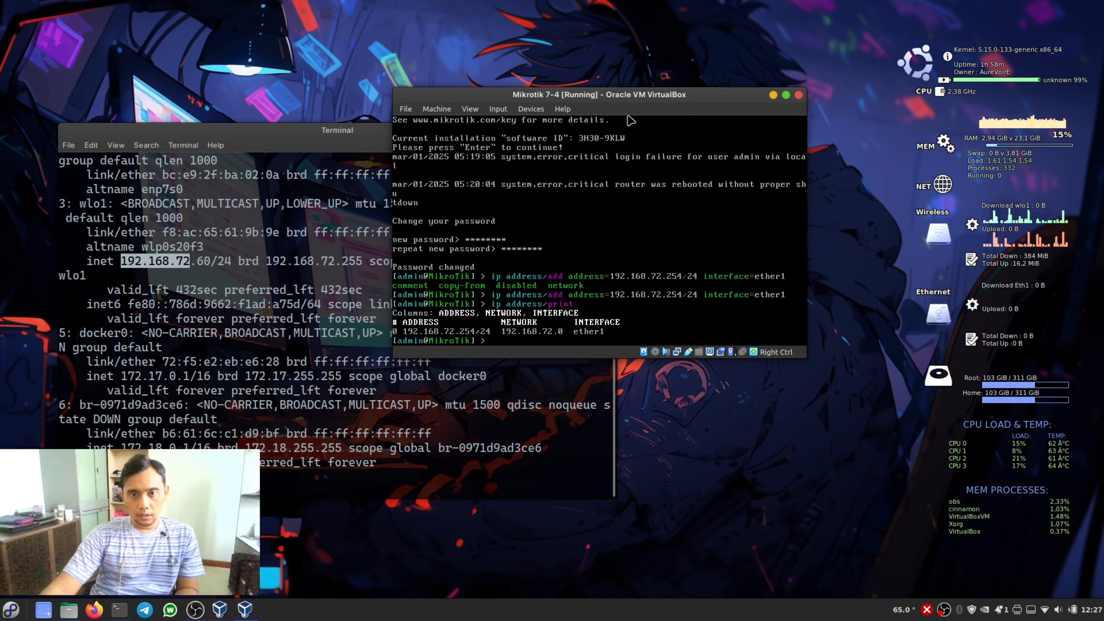
{"action": "type", "text": "ip a"}
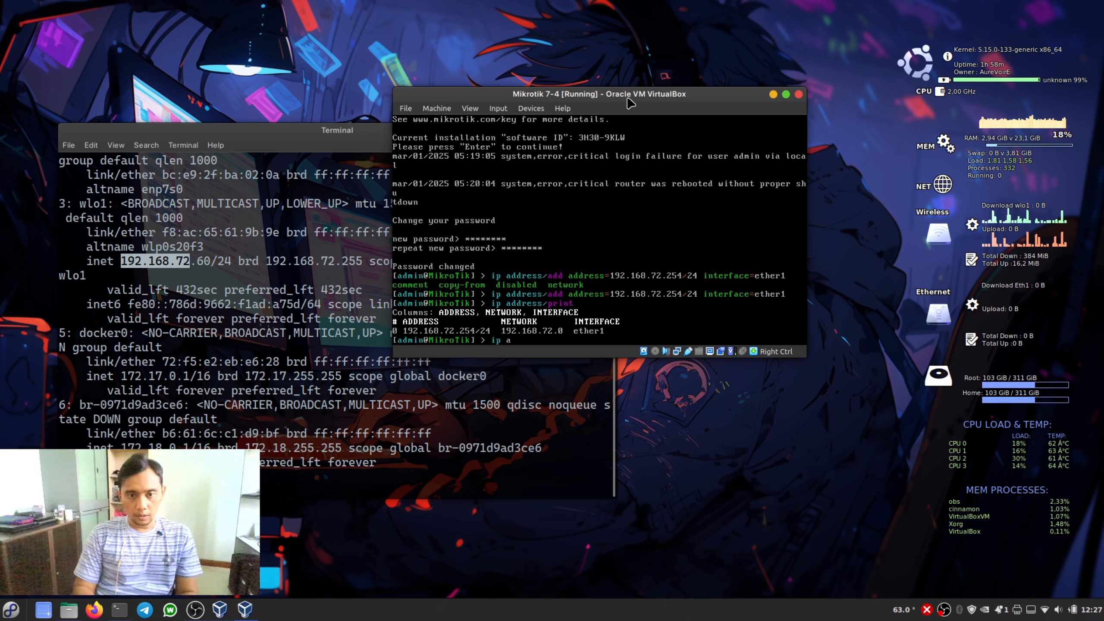
{"action": "key", "text": "Tab"}
{"action": "type", "text": "print"}
{"action": "key", "text": "Return"}
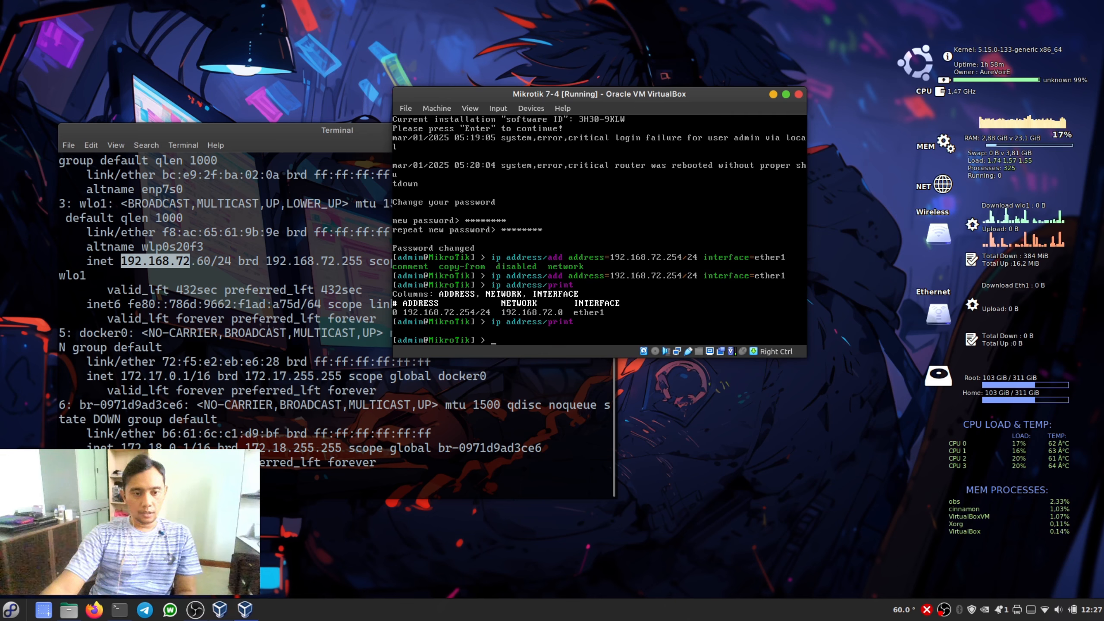
- Relaunch winbox64.exe with Wine, connect to the router by MAC address 08:00:27:2F:BE:BA, dismiss the licence notice and maximize the session
{"action": "left_click", "coordinate": [69, 610]}
{"action": "right_click", "coordinate": [598, 380]}
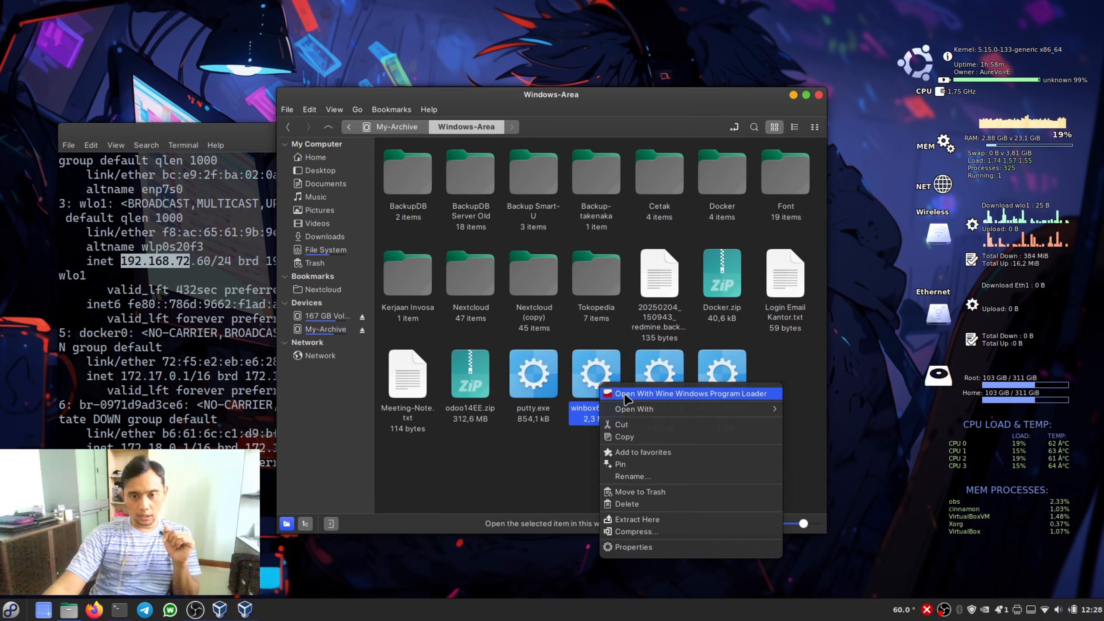
{"action": "left_click", "coordinate": [625, 394]}
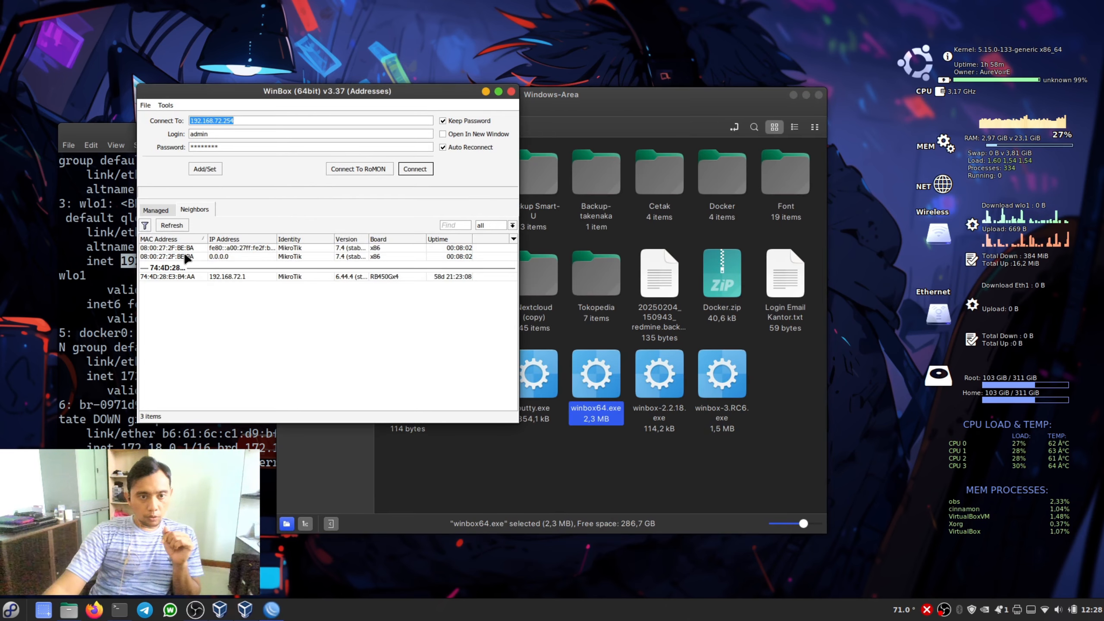
{"action": "left_click", "coordinate": [185, 256]}
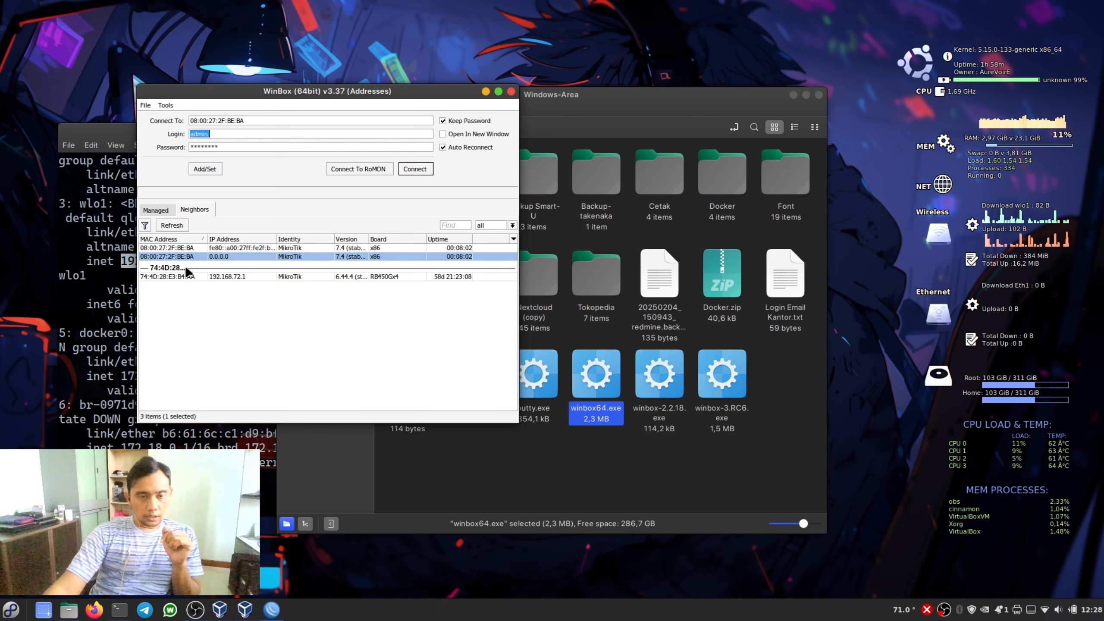
{"action": "left_click", "coordinate": [415, 169]}
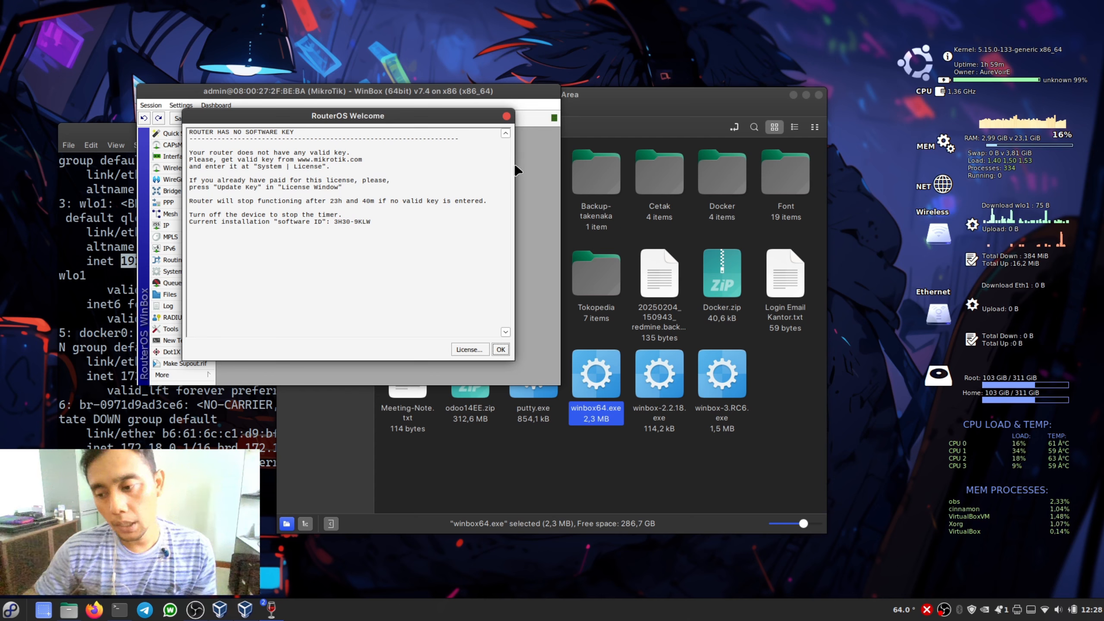
{"action": "left_click", "coordinate": [500, 347]}
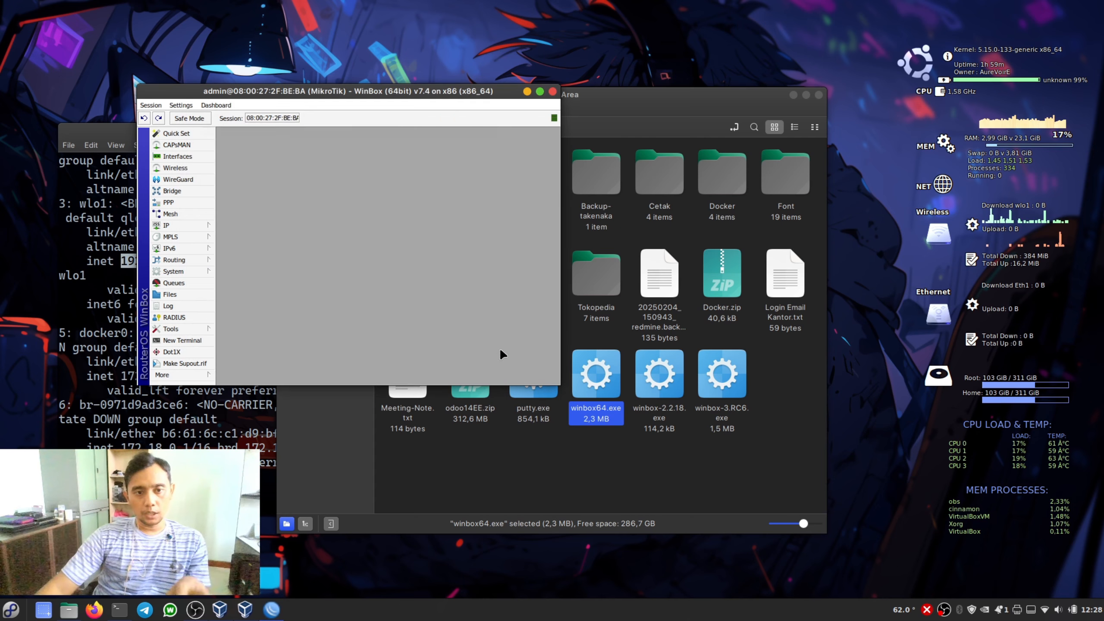
{"action": "left_click", "coordinate": [540, 92]}
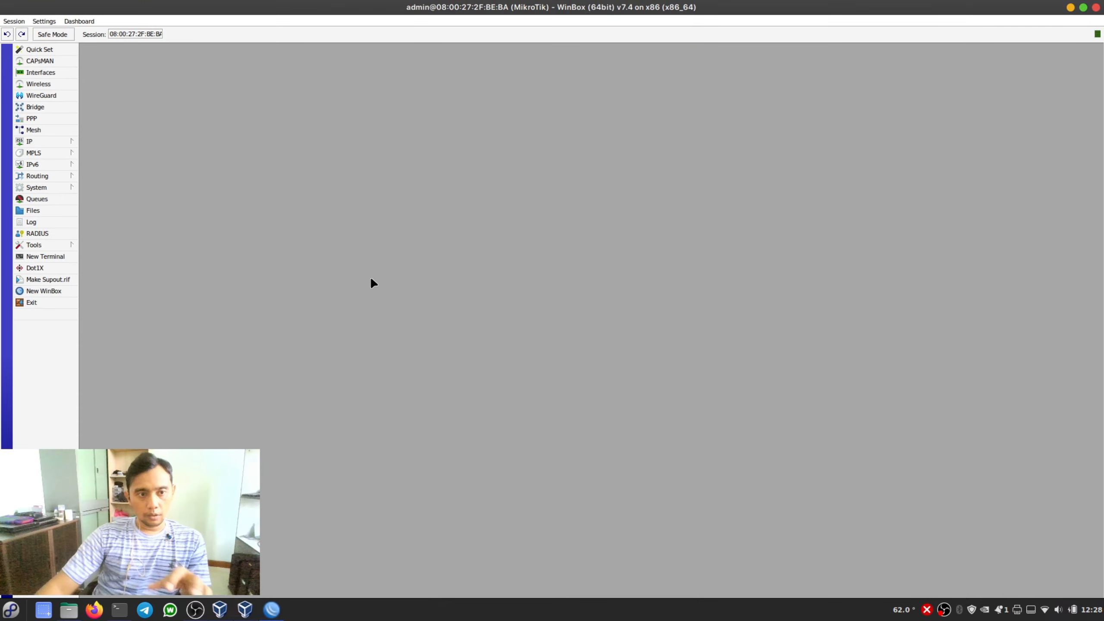
- Fill in a new IP address entry with address 192.168.72.254/24, network 192.168.72.0 and interface ether1
{"action": "left_click", "coordinate": [48, 144]}
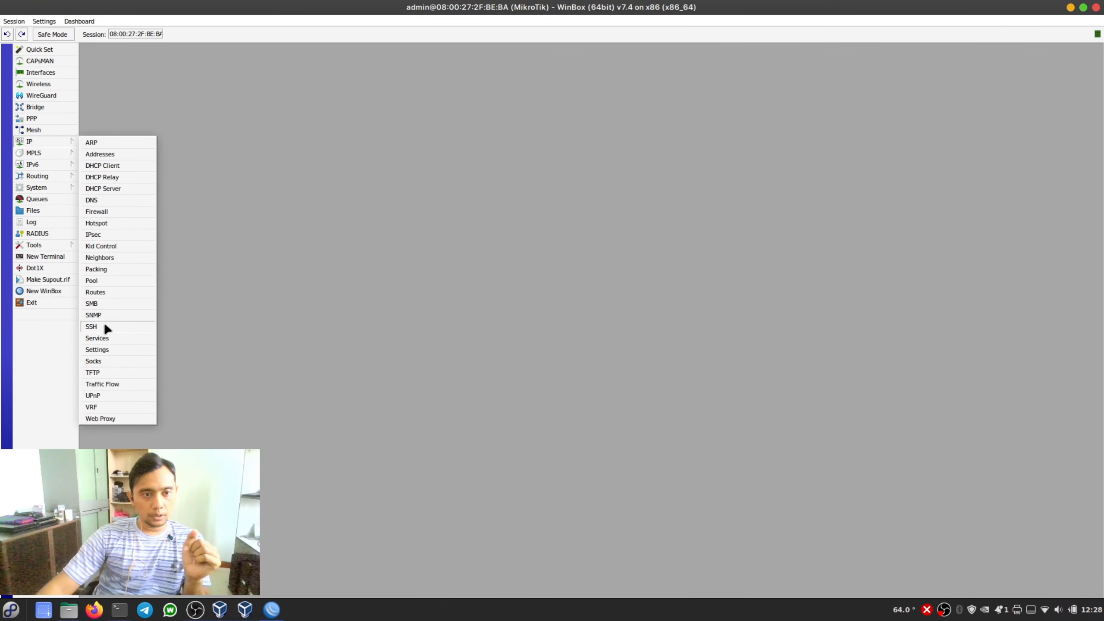
{"action": "left_click", "coordinate": [108, 156]}
{"action": "left_click", "coordinate": [504, 241]}
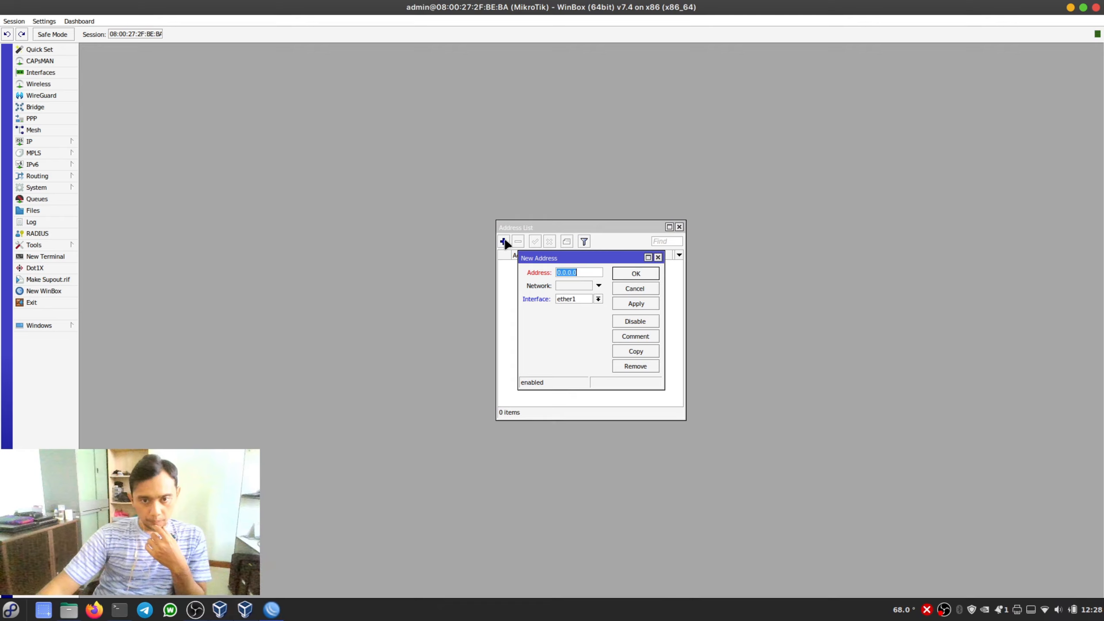
{"action": "type", "text": "192.168"}
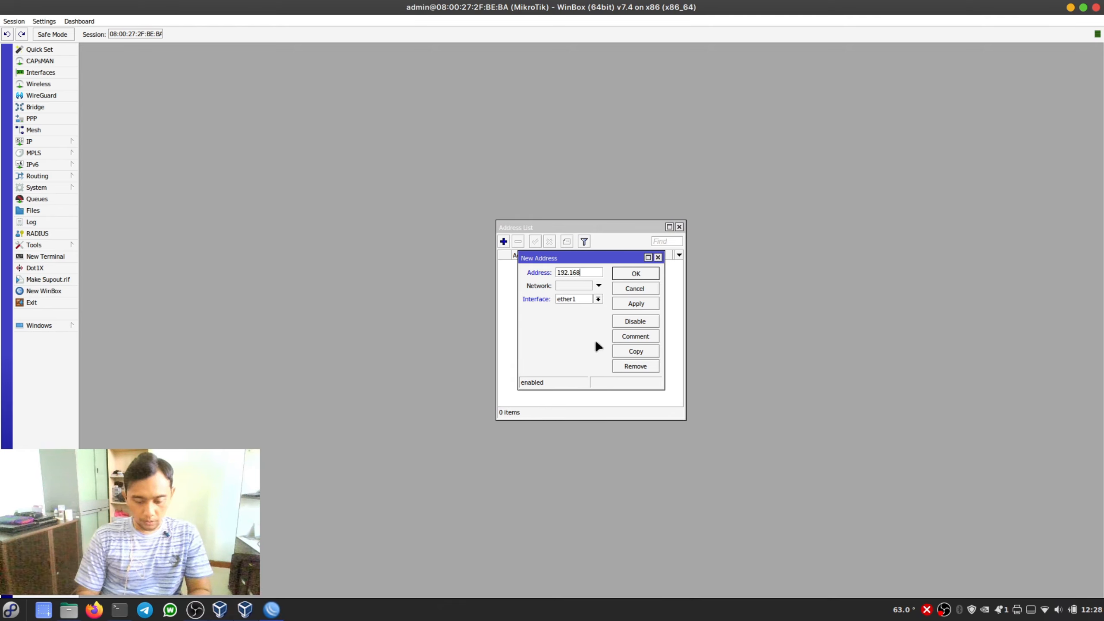
{"action": "type", "text": "."}
{"action": "type", "text": "72."}
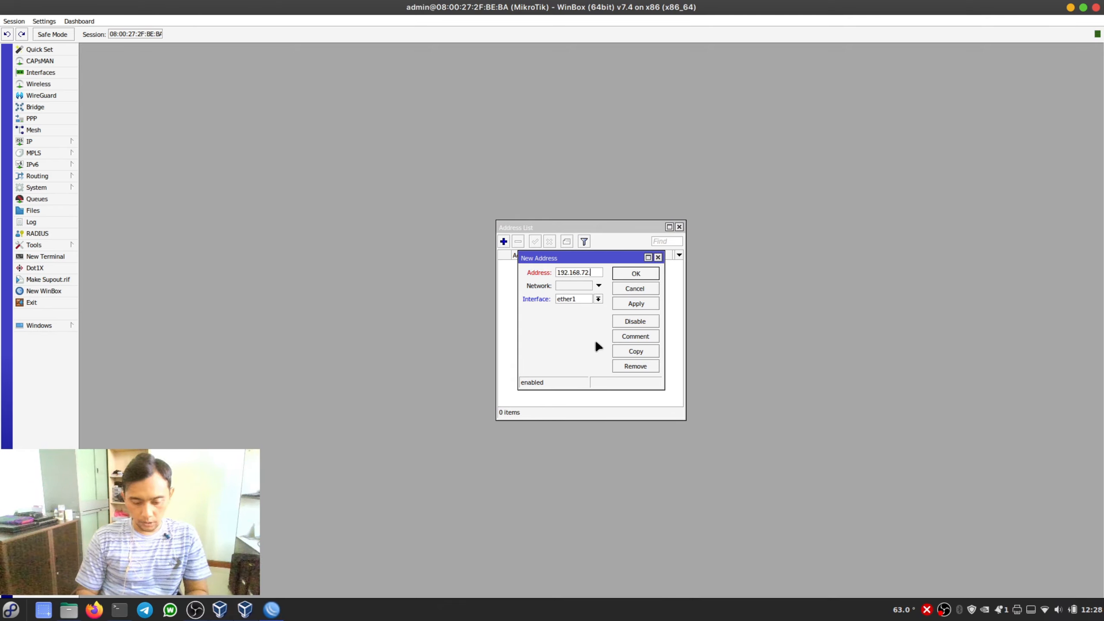
{"action": "type", "text": "254/24"}
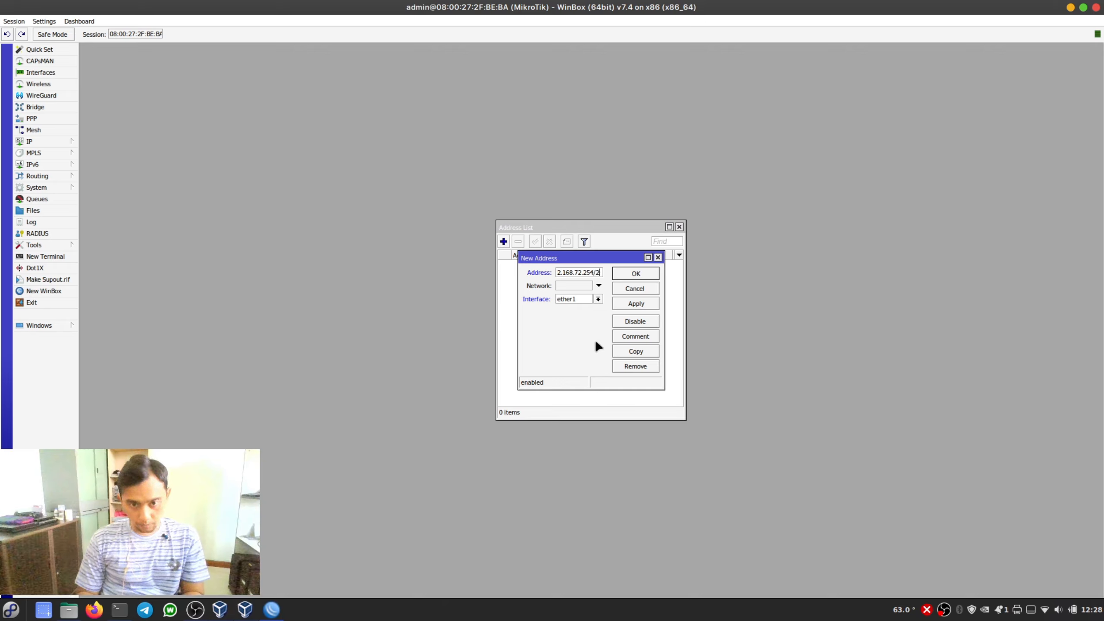
{"action": "key", "text": "Tab"}
{"action": "type", "text": "19"}
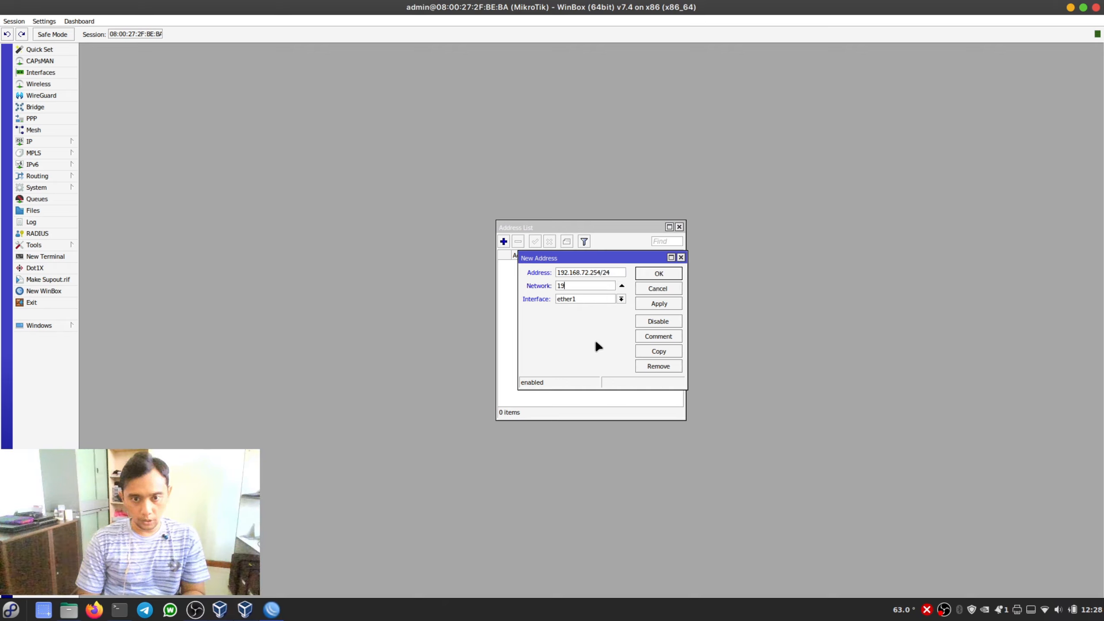
{"action": "type", "text": "2.168"}
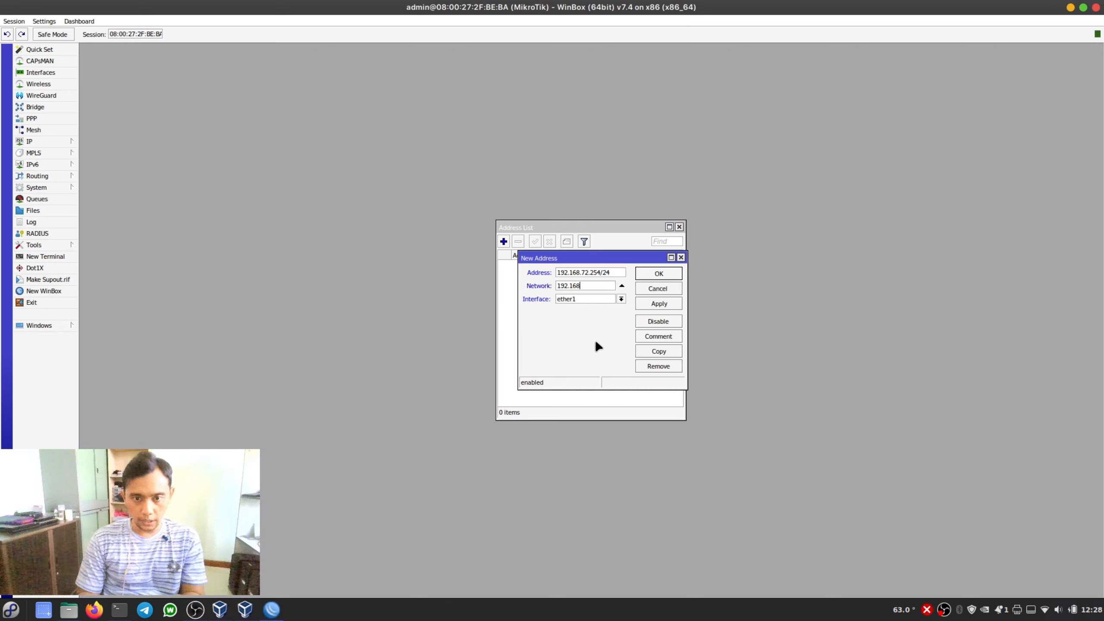
{"action": "type", "text": ".72.0"}
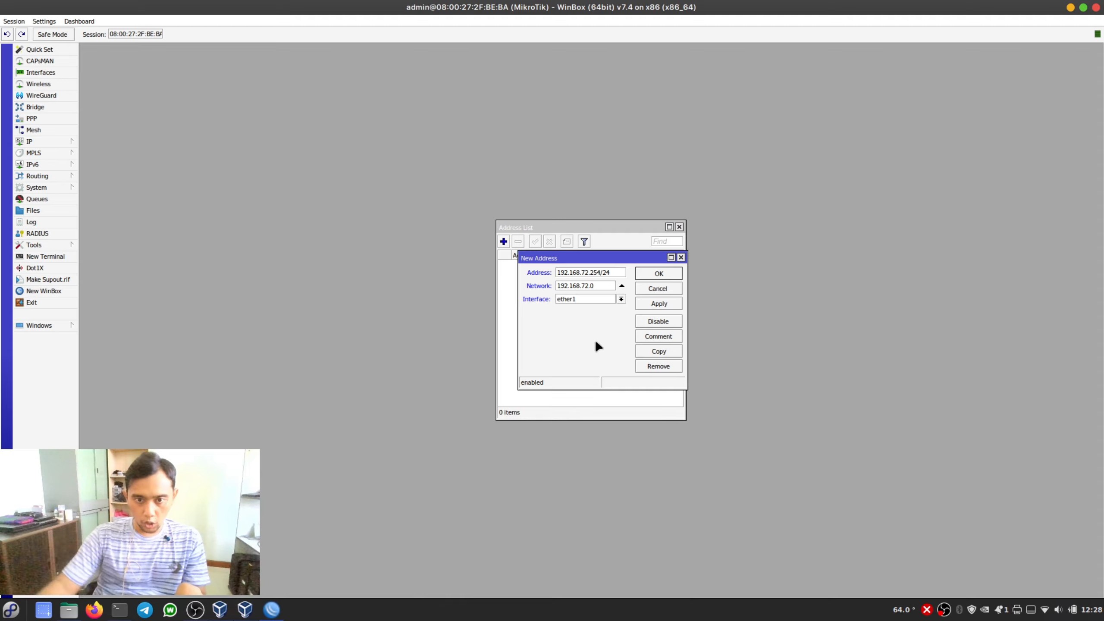
{"action": "left_click", "coordinate": [620, 299]}
{"action": "left_click", "coordinate": [569, 306]}
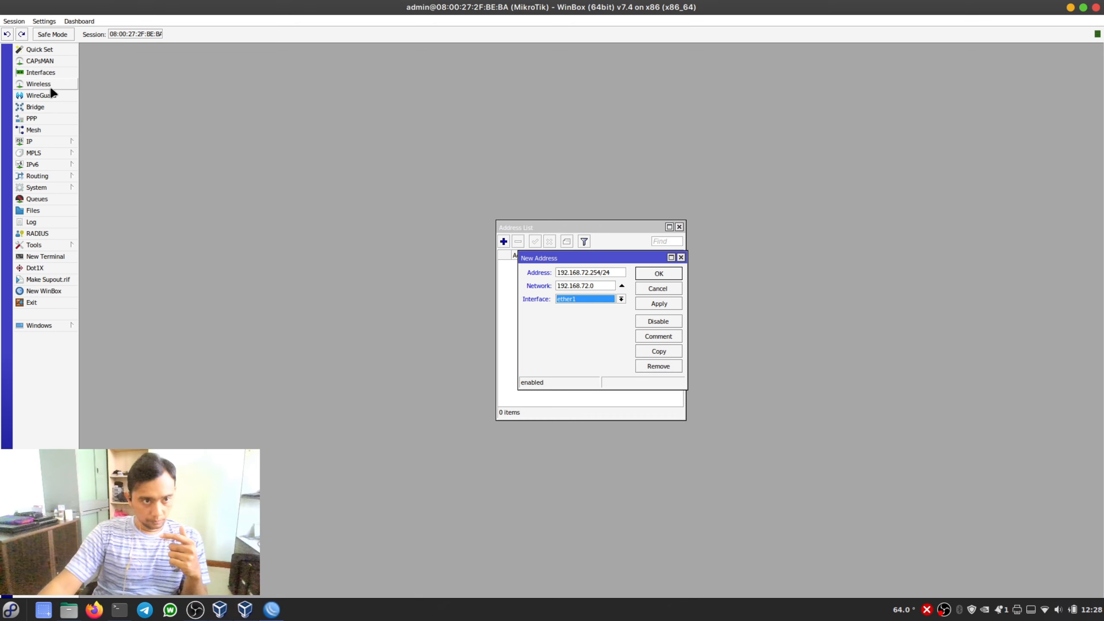
- Open the interface list and examine the ether1 and ether2 entries
{"action": "left_click", "coordinate": [49, 73]}
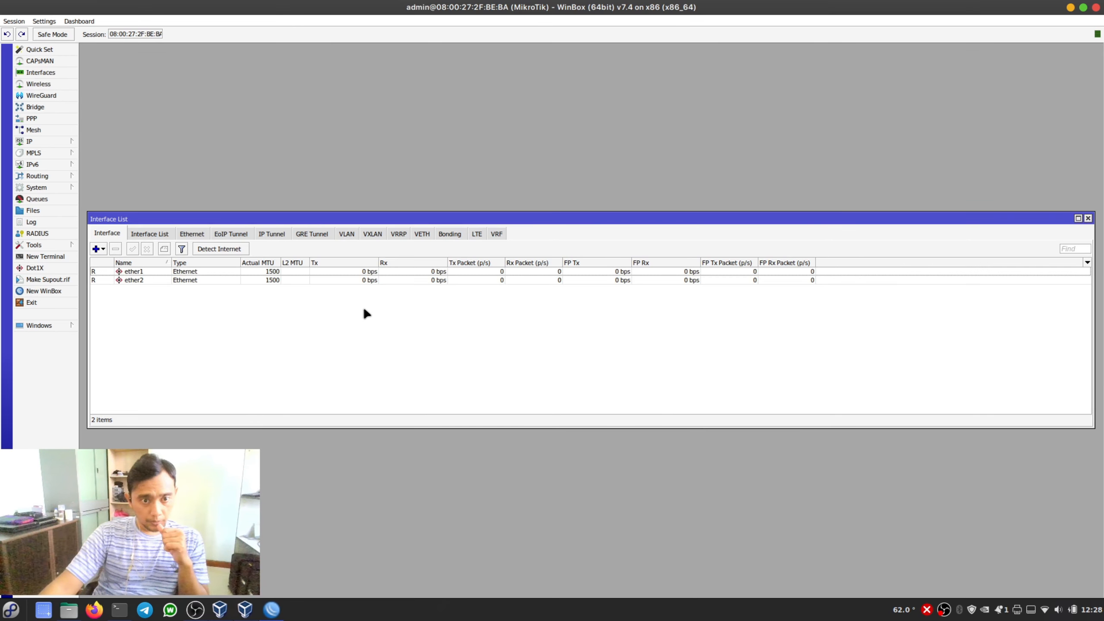
{"action": "left_click", "coordinate": [158, 271]}
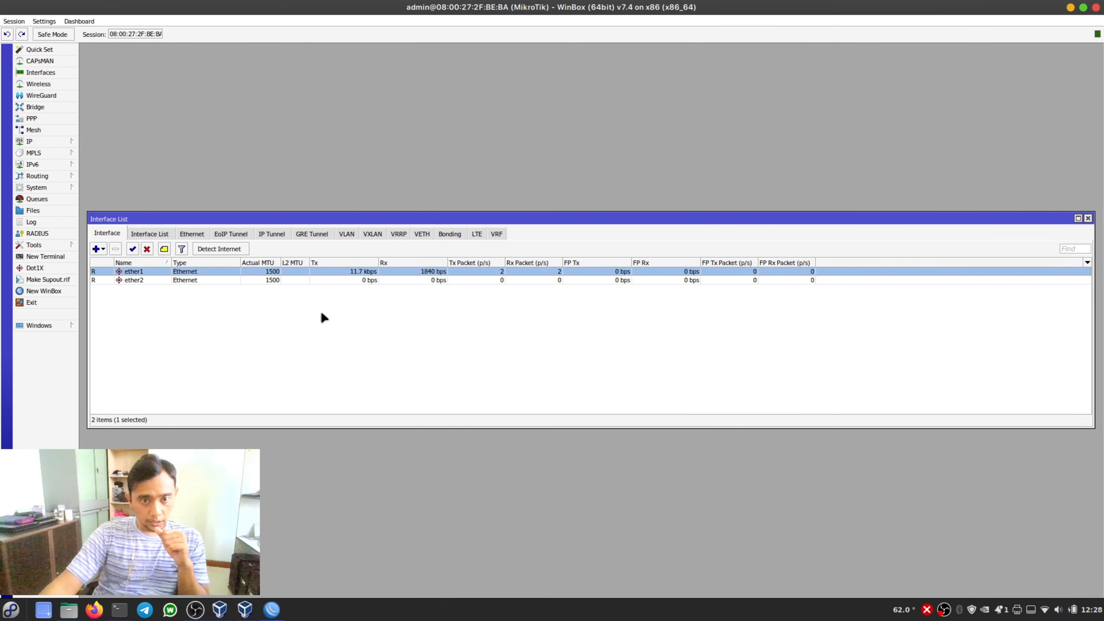
{"action": "left_click", "coordinate": [252, 281]}
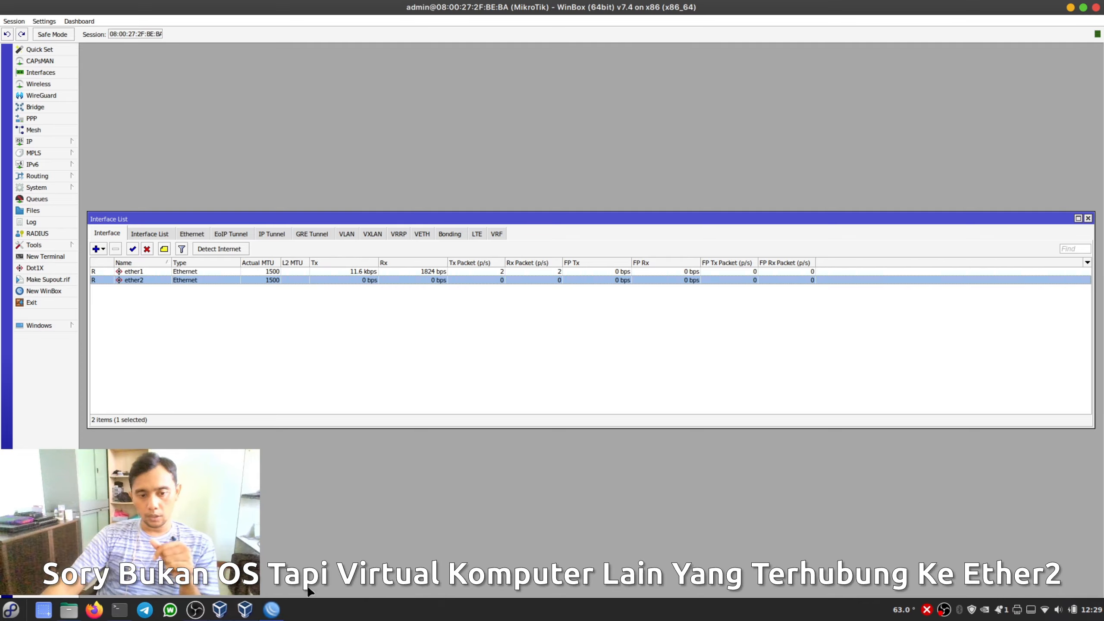
- Save the new ether1 address entry and select it in the address list
{"action": "left_click", "coordinate": [271, 610]}
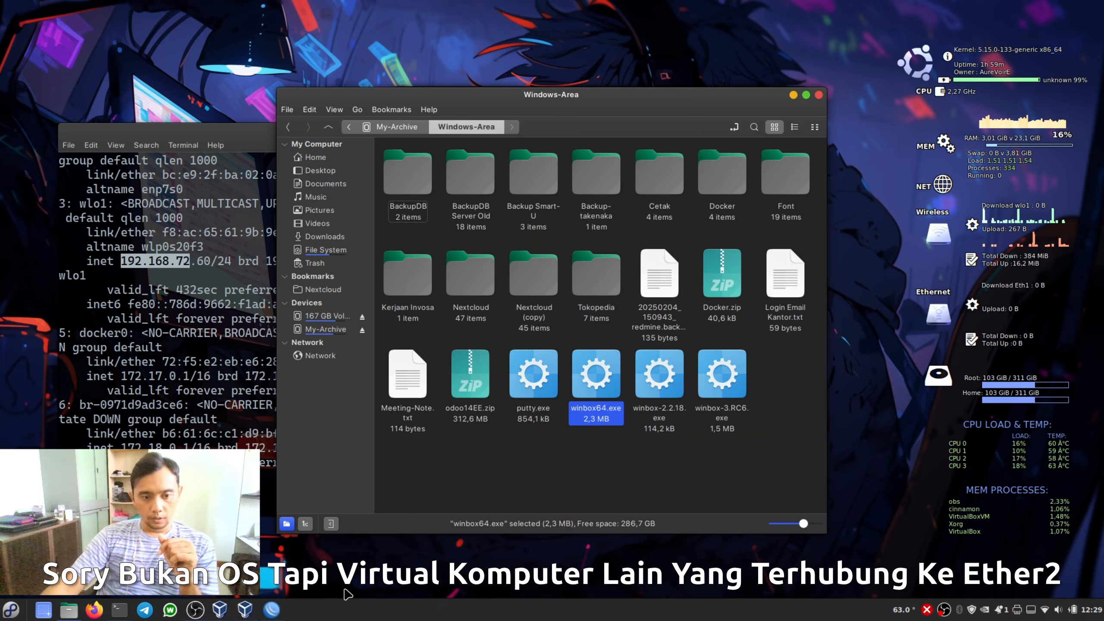
{"action": "left_click", "coordinate": [271, 610]}
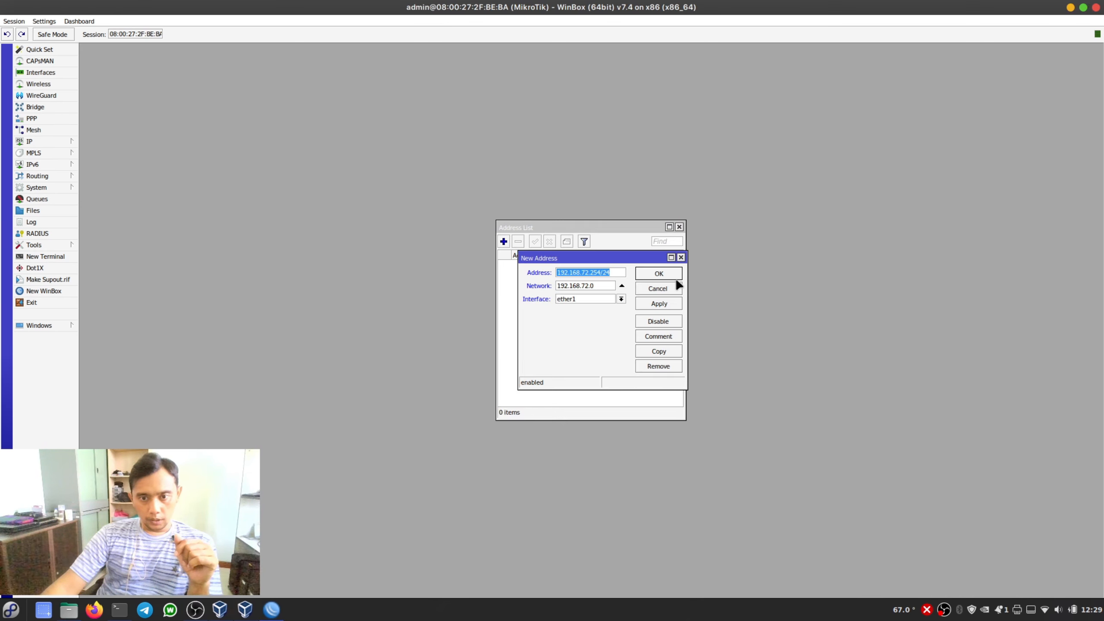
{"action": "left_click", "coordinate": [667, 272]}
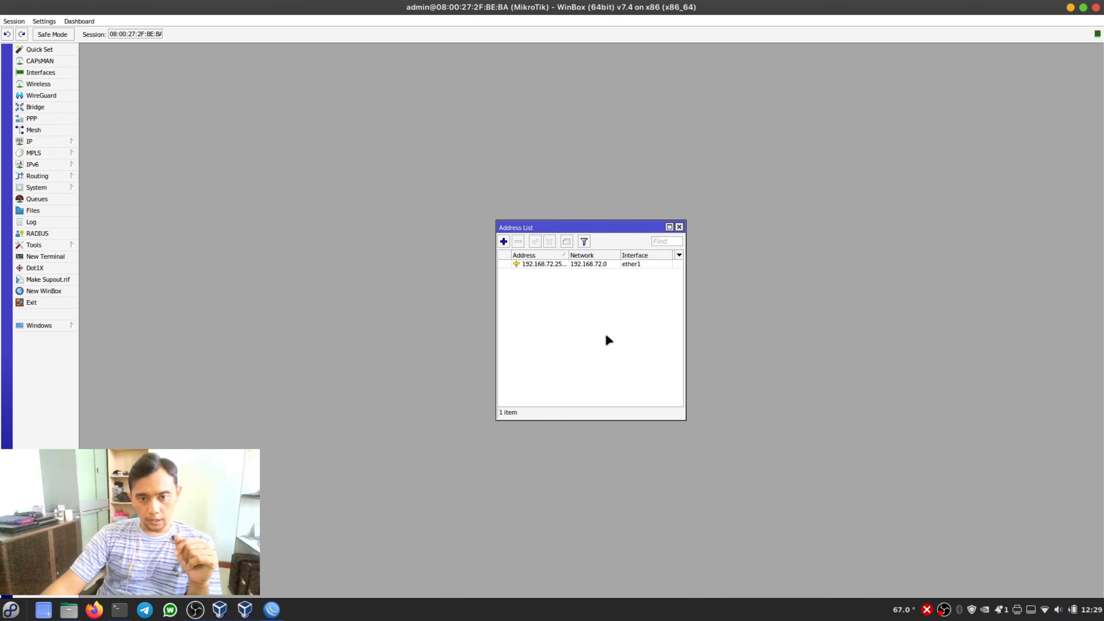
{"action": "left_click", "coordinate": [537, 266]}
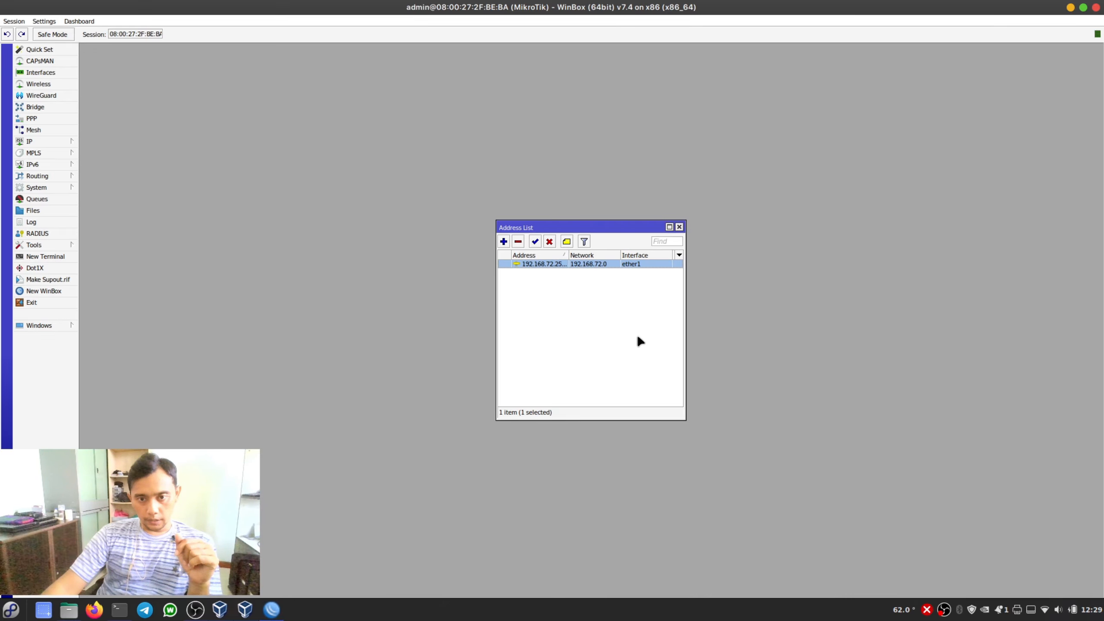
- Shrink the WinBox window, move it aside, and ping 192.168.72.254 from a cleared host terminal
{"action": "left_click", "coordinate": [1083, 7]}
{"action": "left_click_drag", "start_coordinate": [334, 93], "coordinate": [662, 92]}
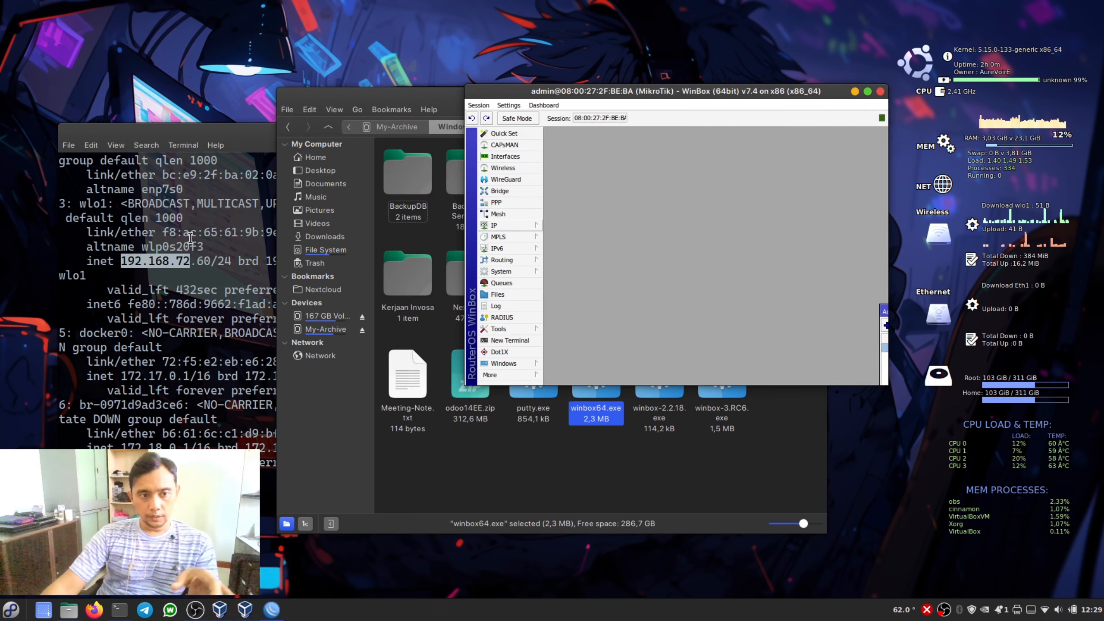
{"action": "left_click", "coordinate": [187, 236]}
{"action": "key", "text": "ctrl+l"}
{"action": "type", "text": "pi"}
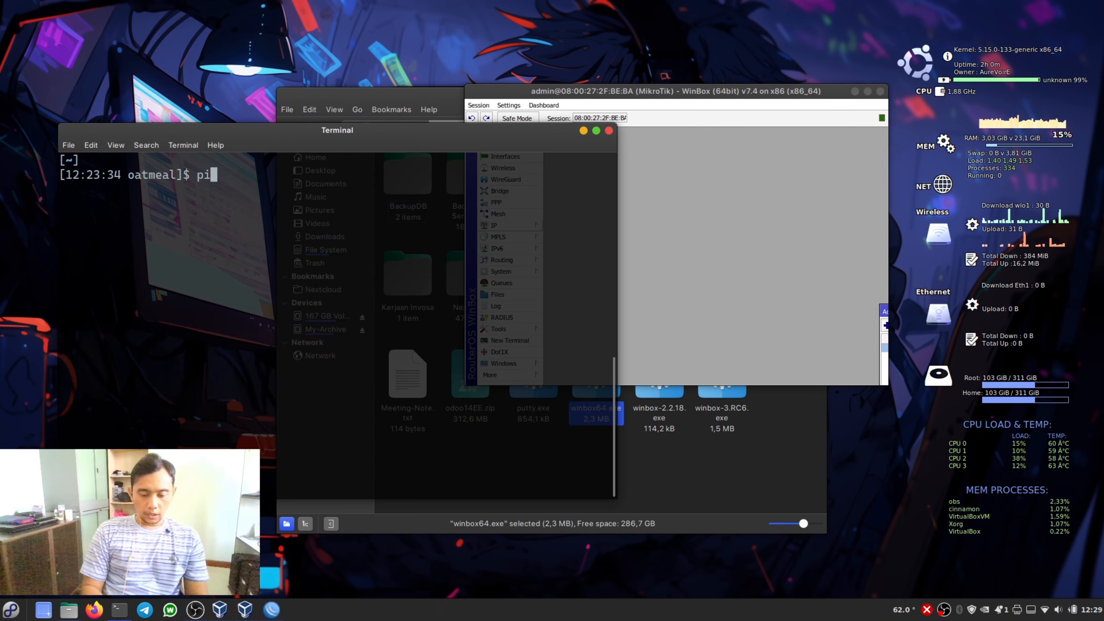
{"action": "type", "text": "ng 192.168"}
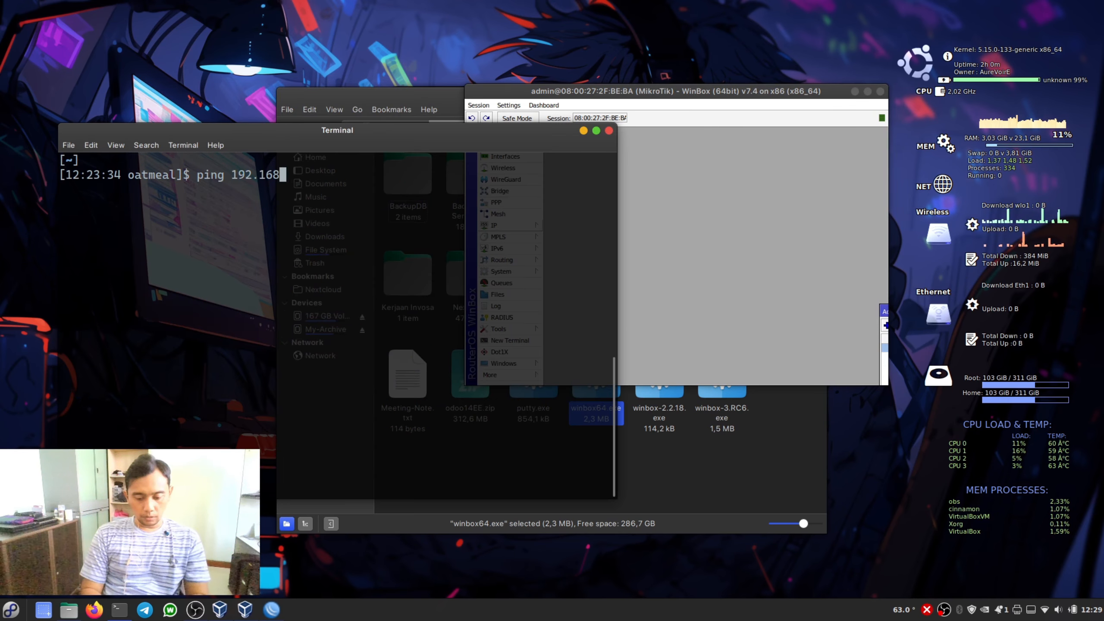
{"action": "type", "text": ".72.254"}
{"action": "key", "text": "Return"}
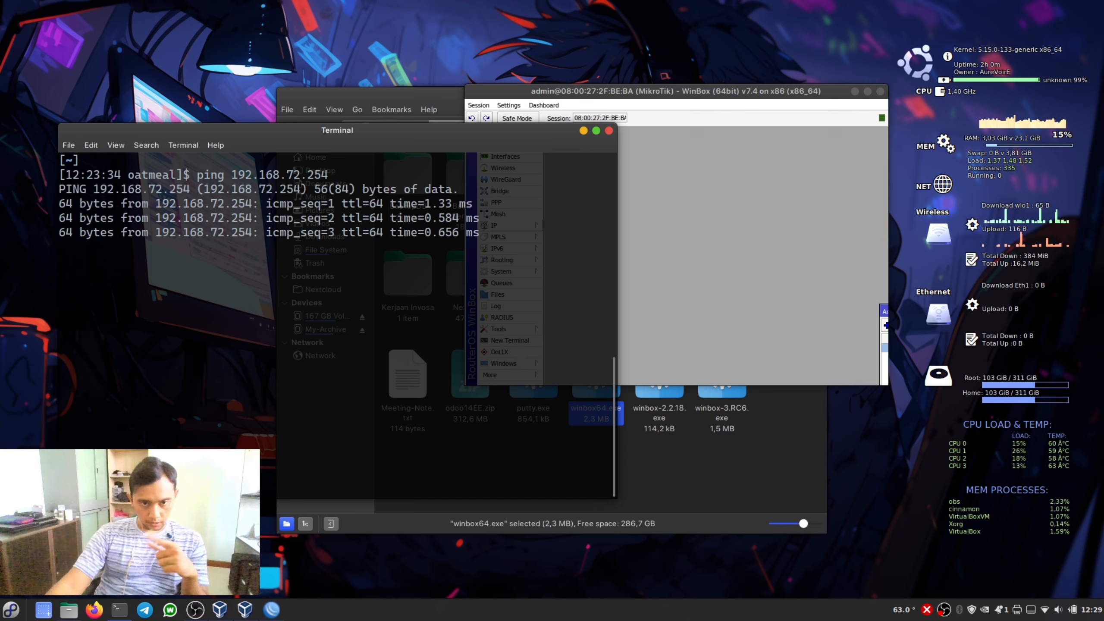
- Ping 192.168.72.60 from a new router terminal in WinBox, and close that terminal
{"action": "left_click", "coordinate": [718, 308]}
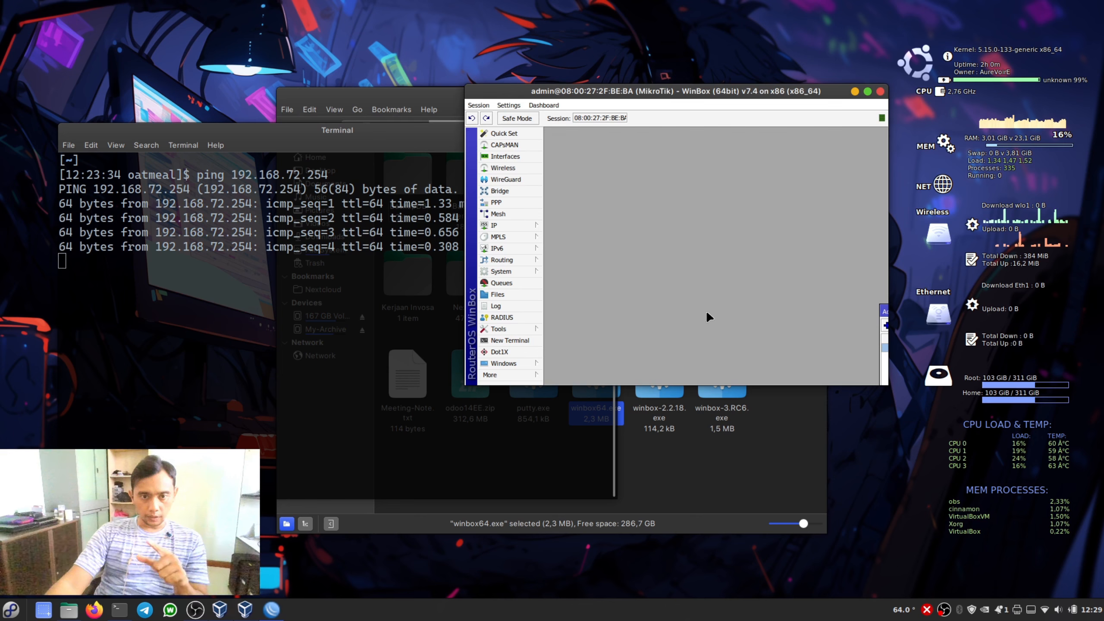
{"action": "left_click", "coordinate": [521, 340]}
{"action": "key", "text": "Return"}
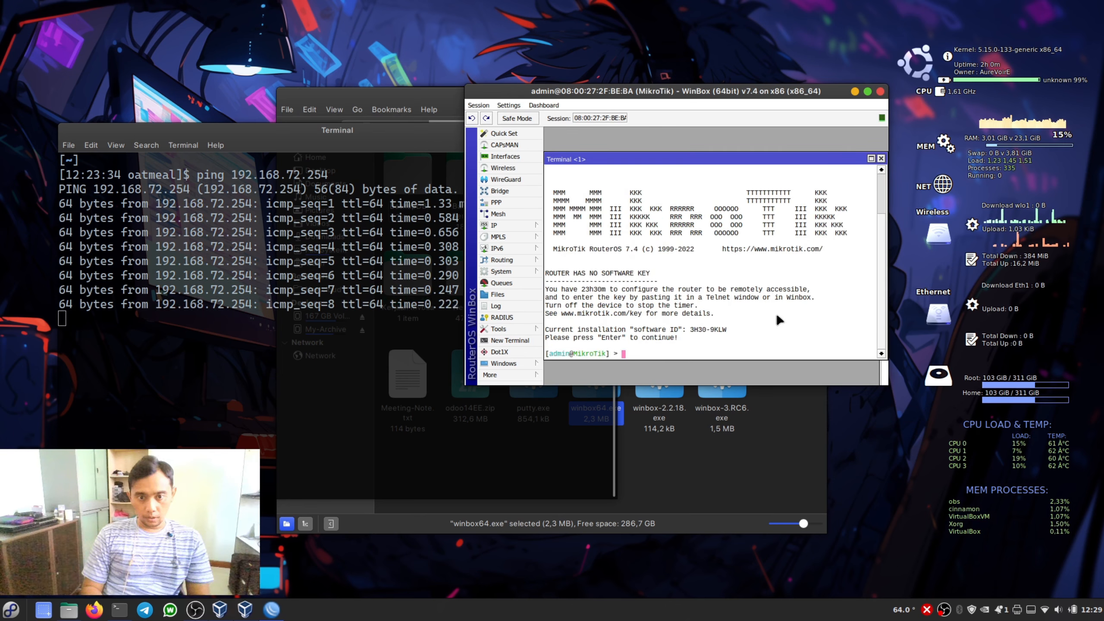
{"action": "type", "text": "ping "}
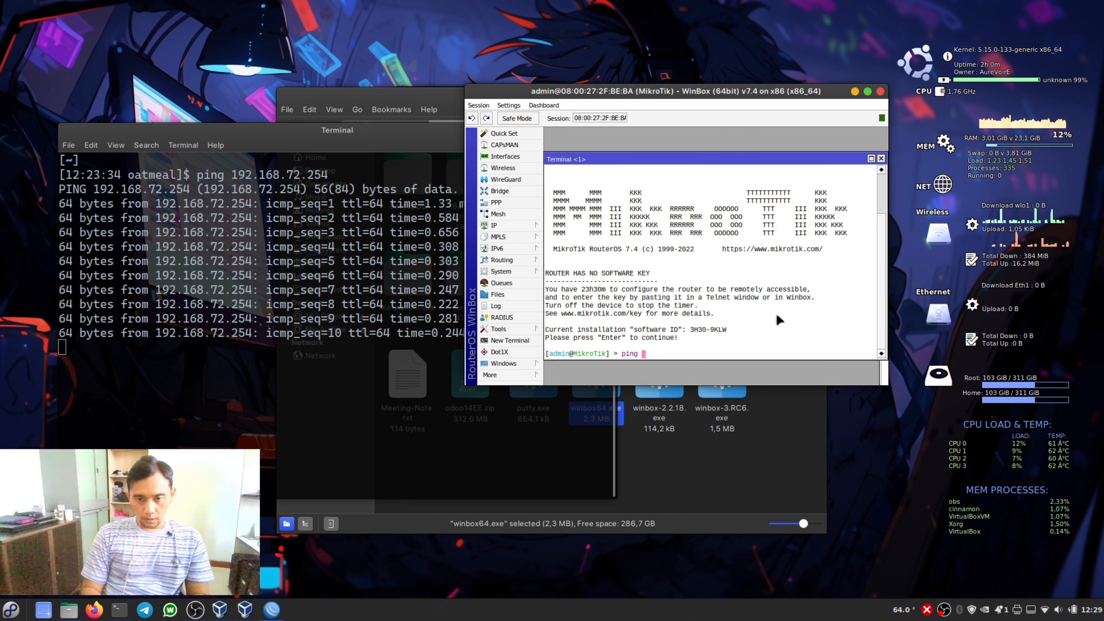
{"action": "type", "text": "192"}
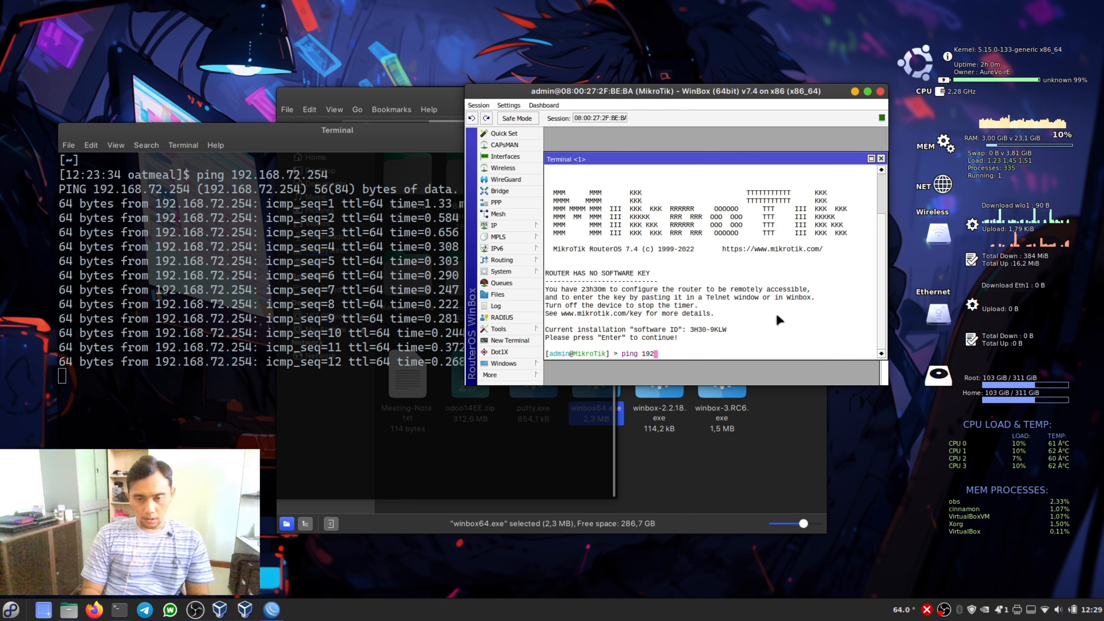
{"action": "type", "text": ".168."}
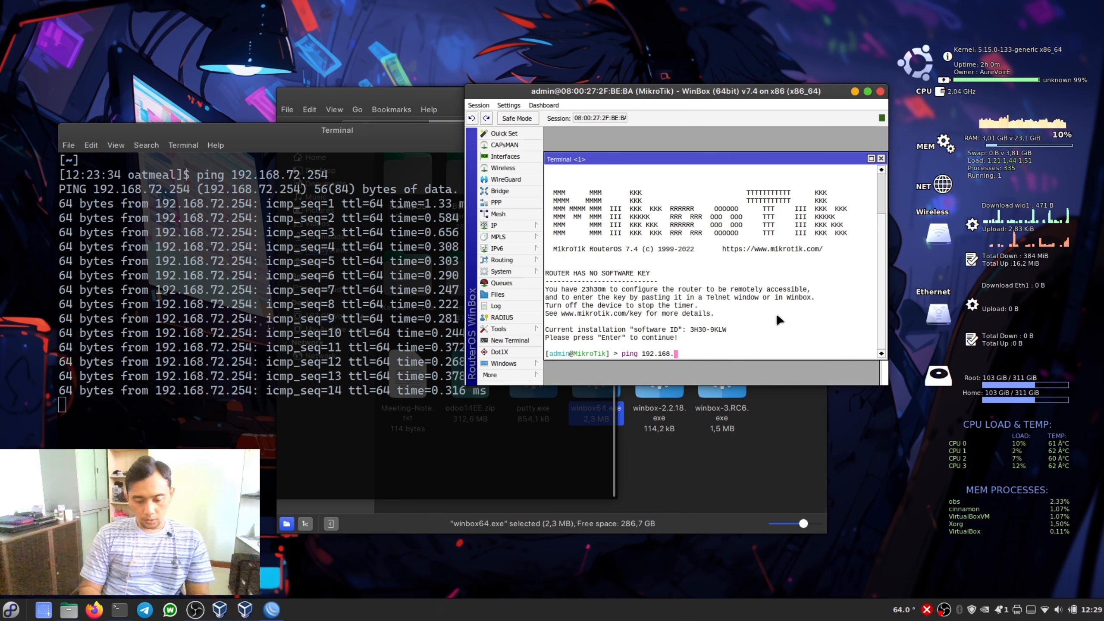
{"action": "type", "text": "72.60"}
{"action": "key", "text": "Return"}
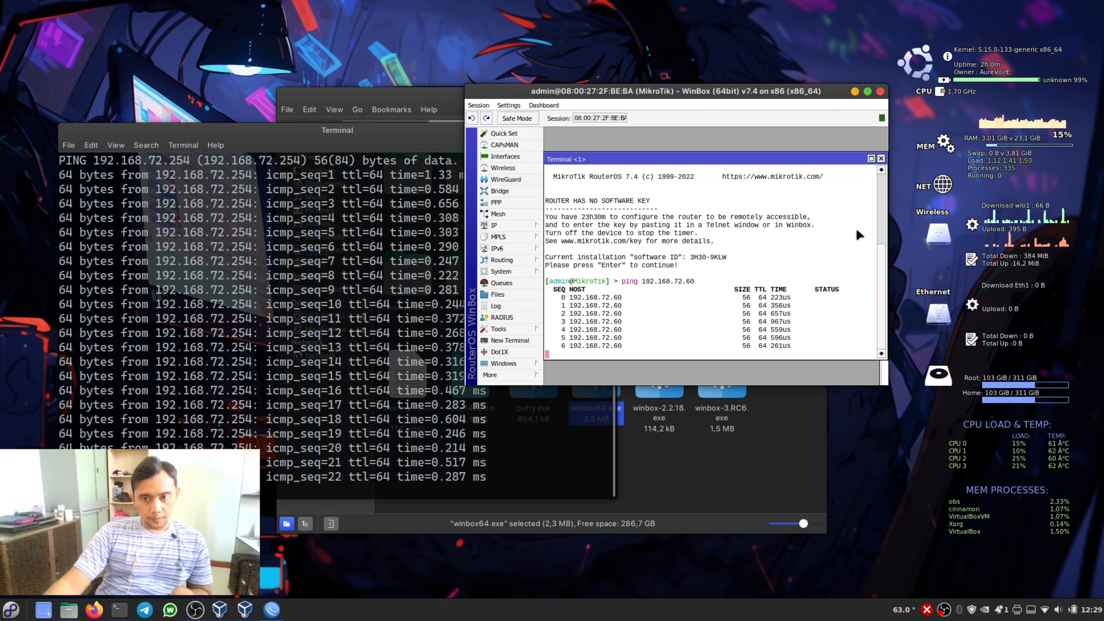
{"action": "left_click", "coordinate": [881, 158]}
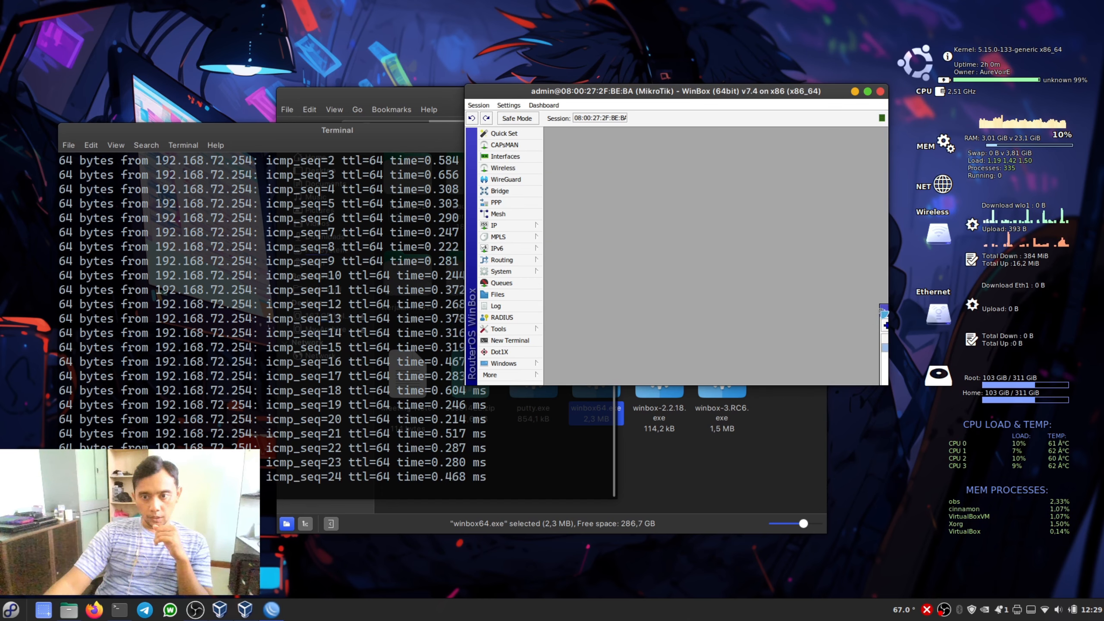
- Close the address list that lies partly out of view and reopen the router's IP addresses
{"action": "left_click_drag", "start_coordinate": [825, 97], "coordinate": [833, 96]}
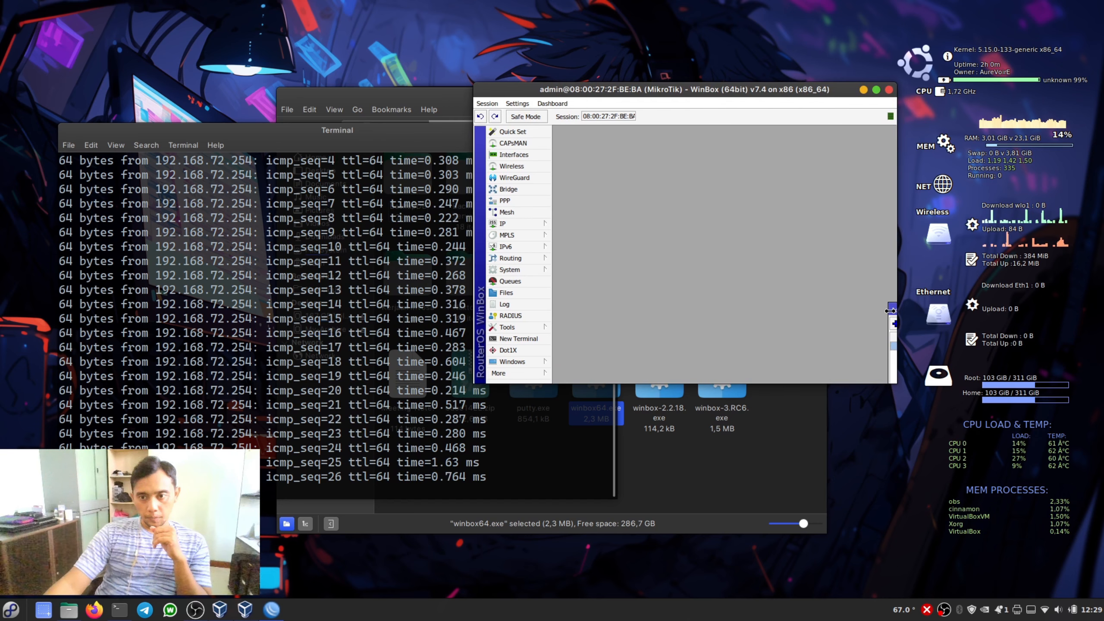
{"action": "left_click_drag", "start_coordinate": [891, 313], "coordinate": [523, 296]}
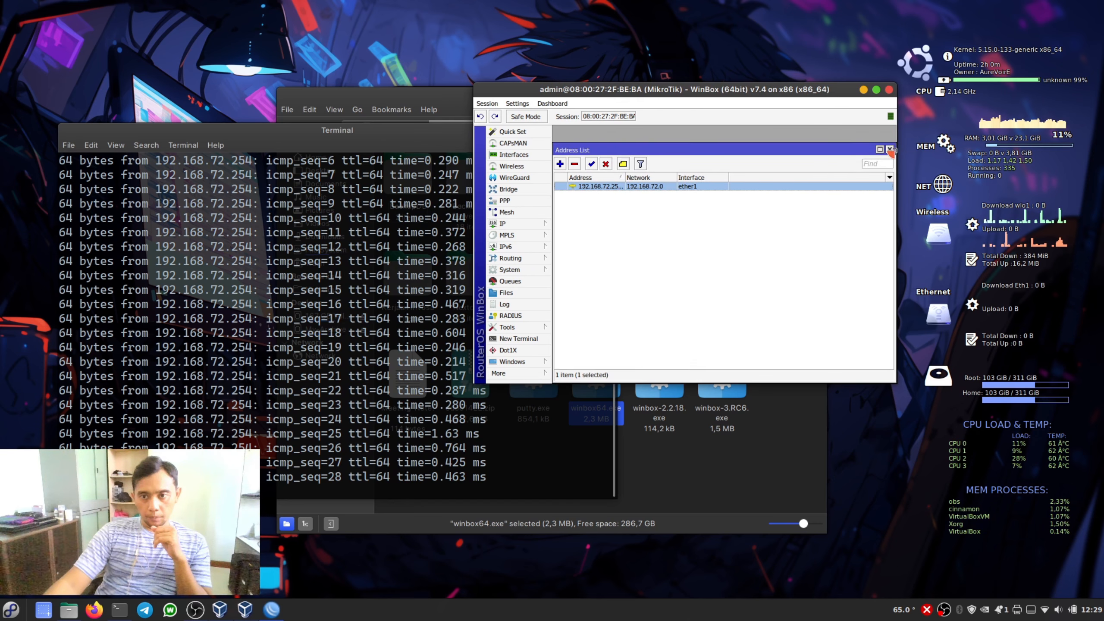
{"action": "left_click", "coordinate": [889, 149]}
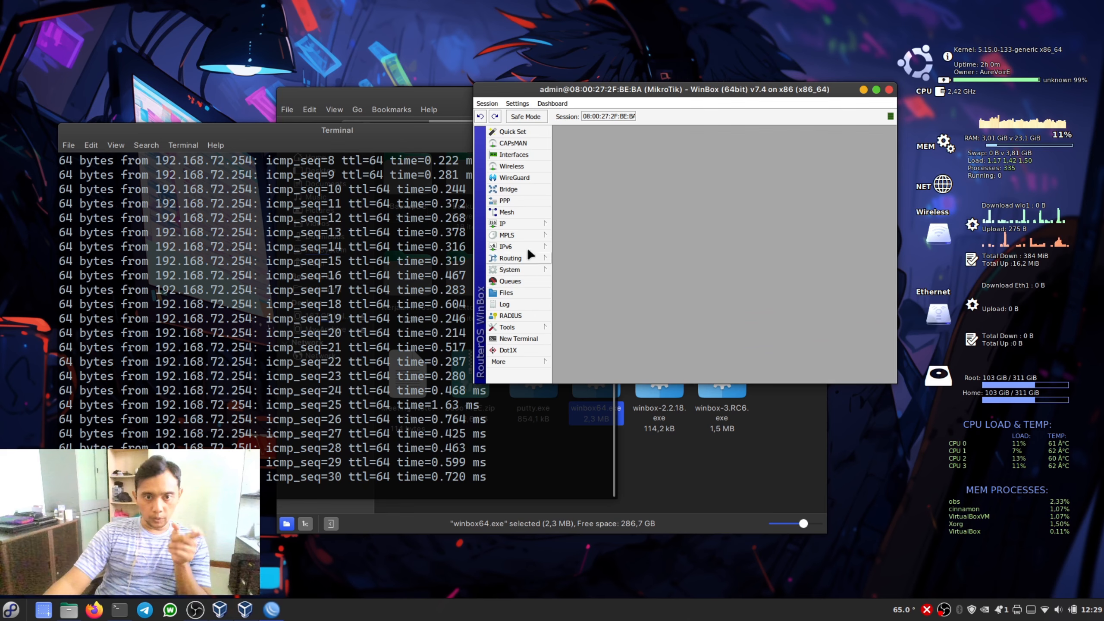
{"action": "left_click", "coordinate": [521, 223]}
{"action": "left_click", "coordinate": [588, 237]}
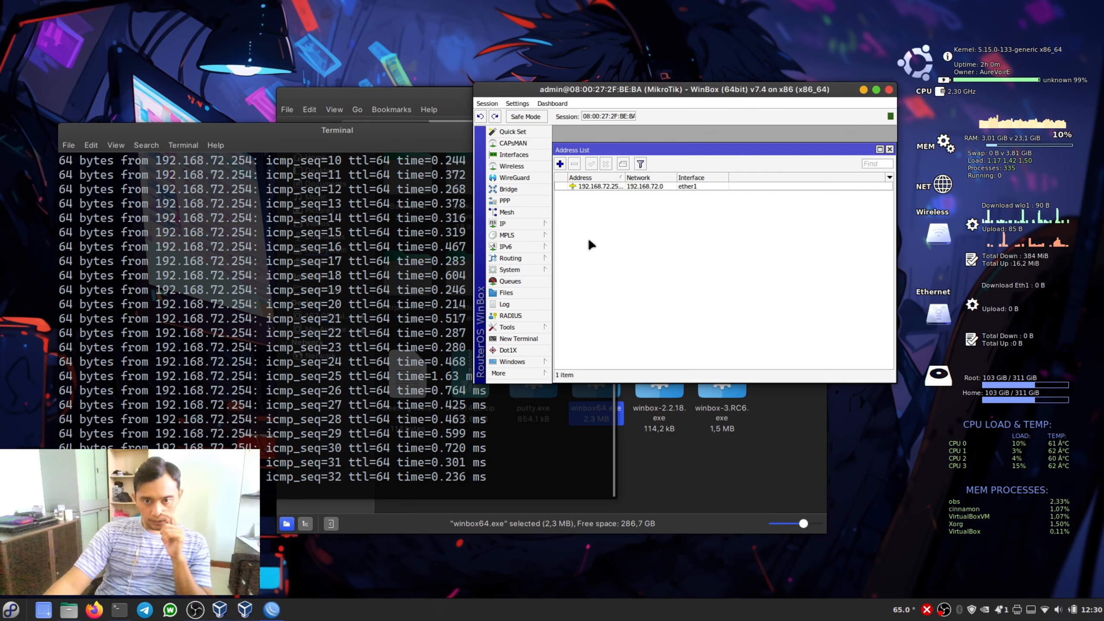
- Create a new IP address entry with address 192.168.3.1/24 and network 192.168.3.0
{"action": "left_click", "coordinate": [559, 164]}
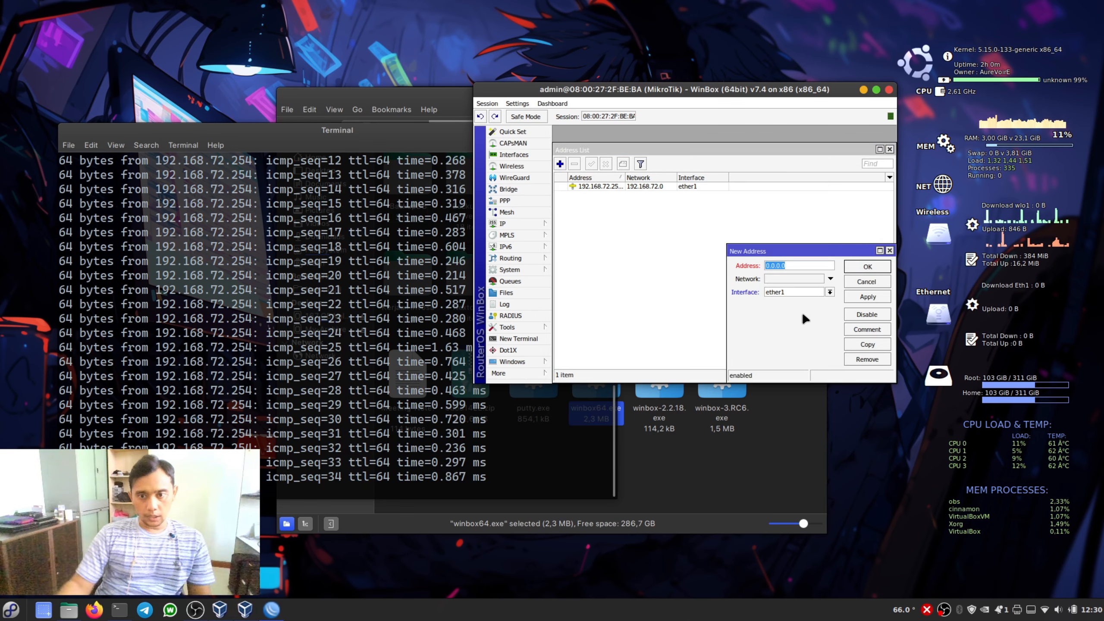
{"action": "type", "text": "192.168.3.1/24"}
{"action": "key", "text": "Tab"}
{"action": "type", "text": "192"}
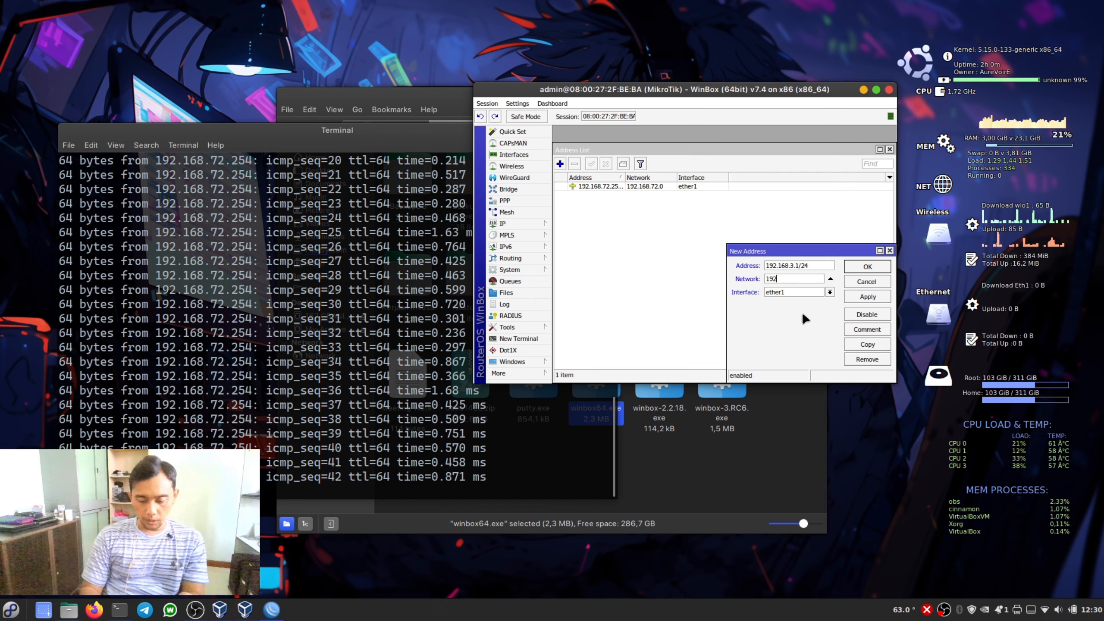
{"action": "type", "text": ".168.3"}
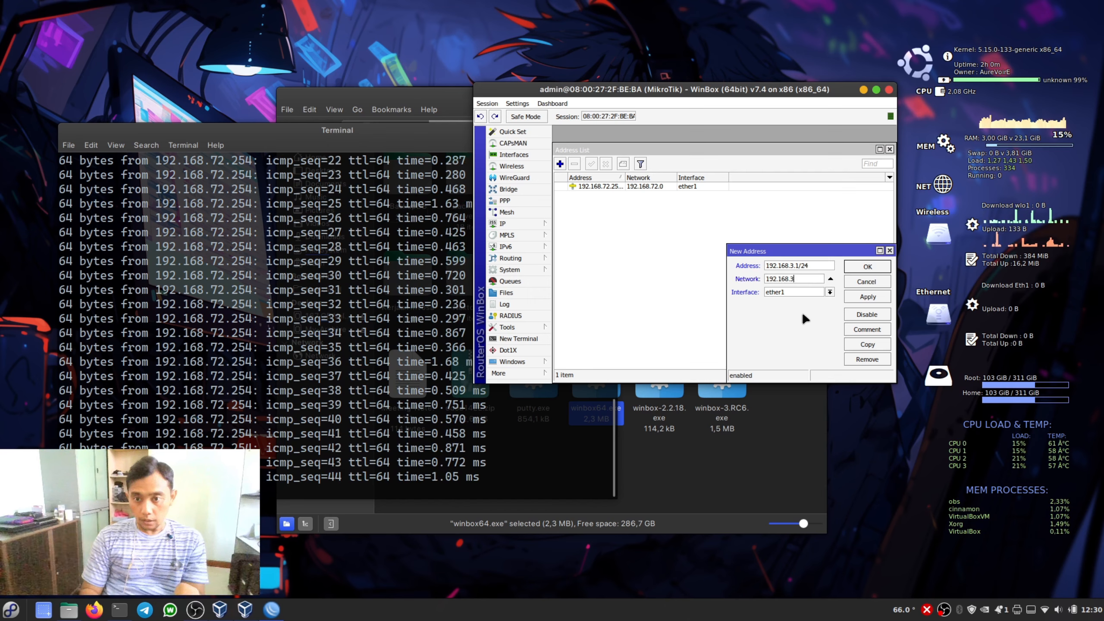
{"action": "type", "text": ".0"}
{"action": "key", "text": "Tab"}
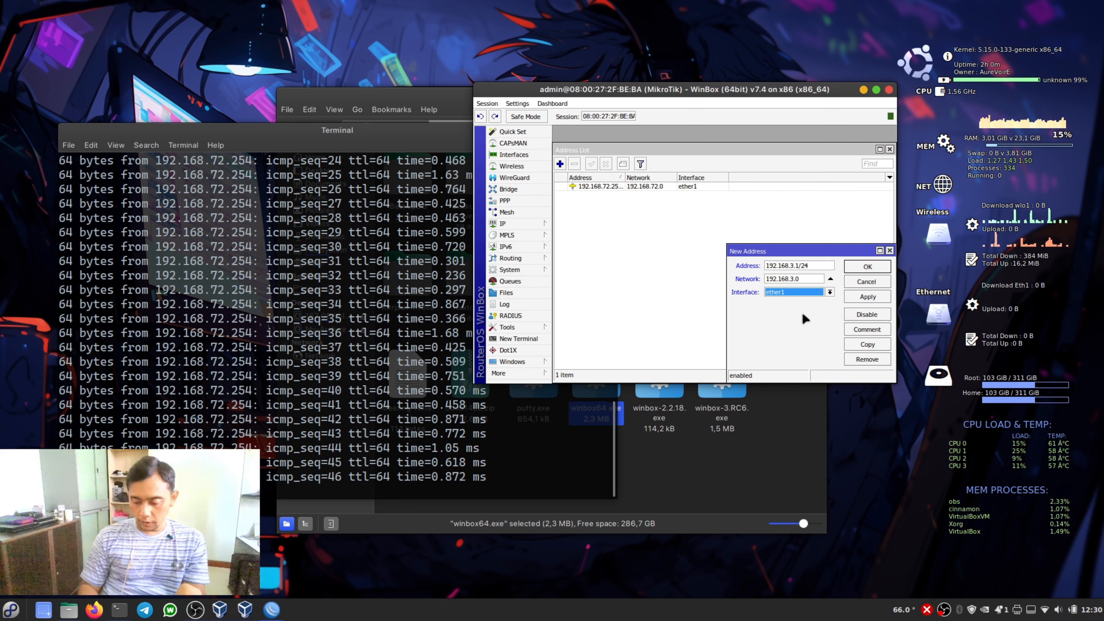
- Assign the new address entry to interface ether2 and save it
{"action": "key", "text": "Down"}
{"action": "key", "text": "Down"}
{"action": "key", "text": "Return"}
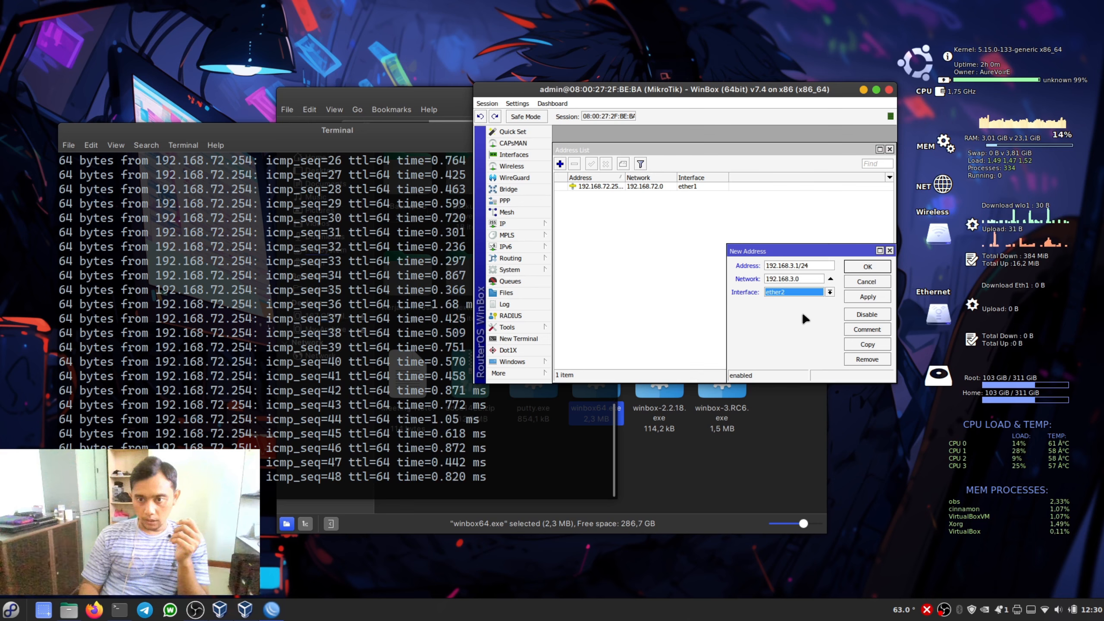
{"action": "left_click", "coordinate": [865, 298]}
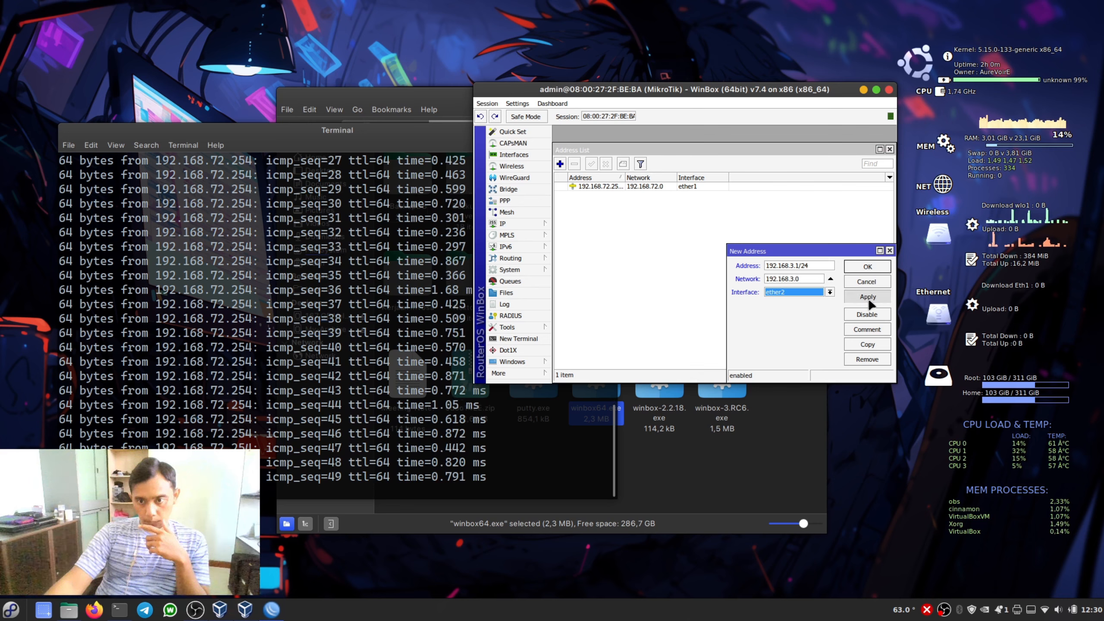
{"action": "left_click", "coordinate": [868, 267]}
- Open the router's IP route list and maximize the WinBox session window
{"action": "left_click_drag", "start_coordinate": [836, 85], "coordinate": [687, 44]}
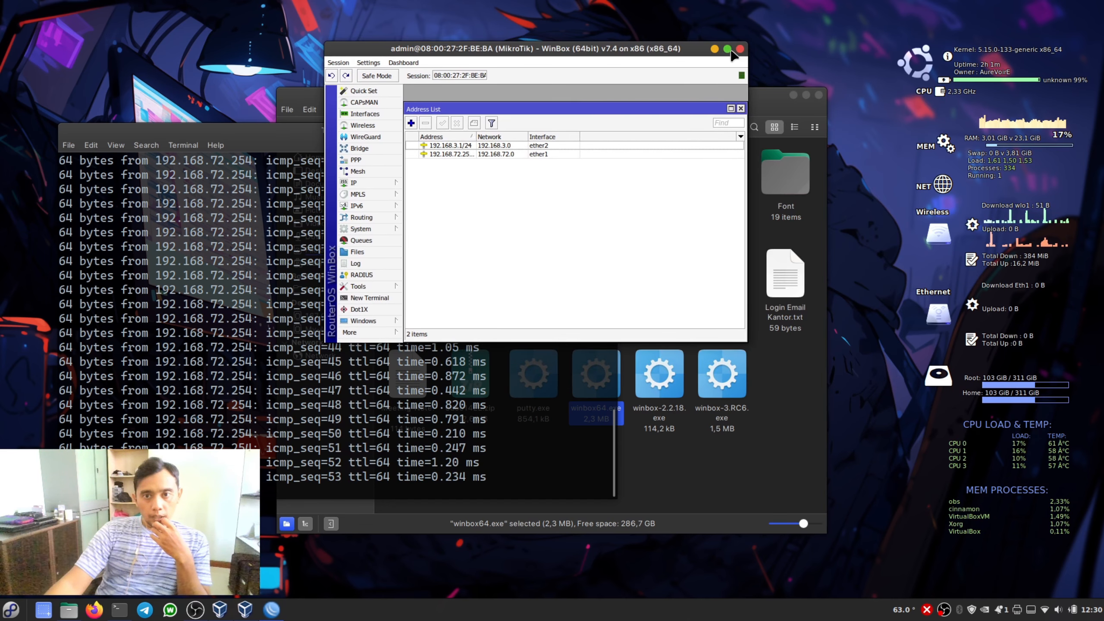
{"action": "left_click", "coordinate": [361, 182]}
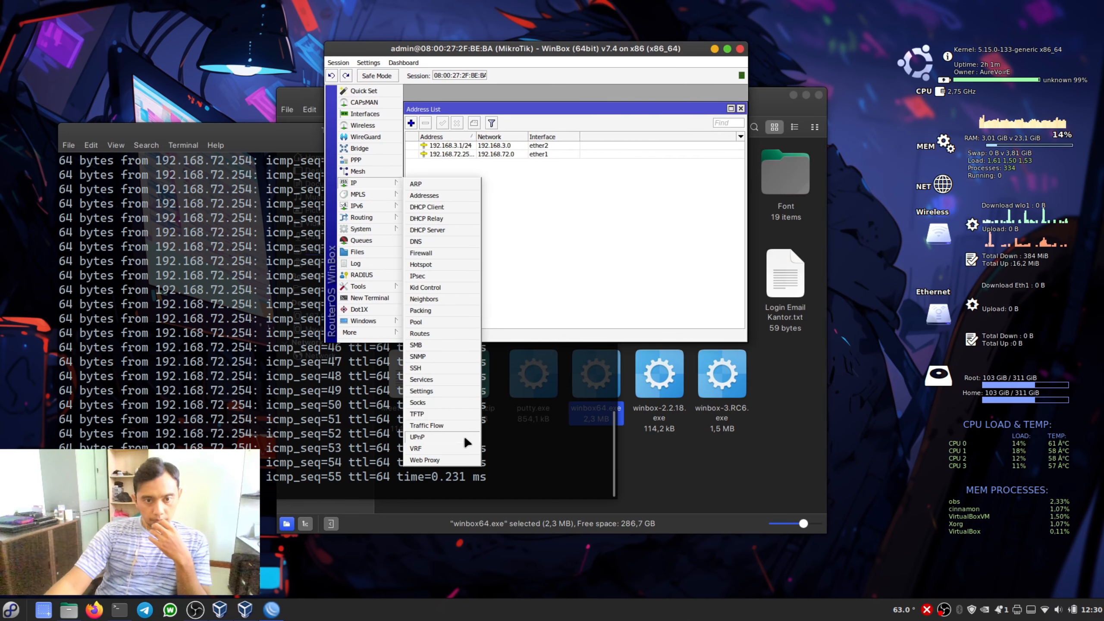
{"action": "left_click", "coordinate": [420, 333]}
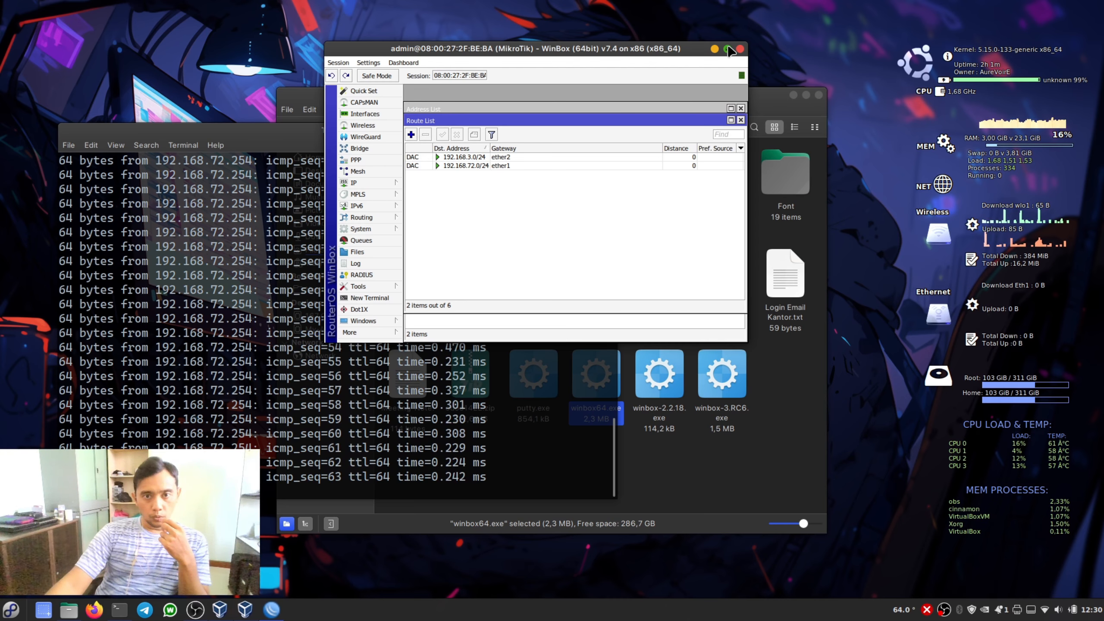
{"action": "left_click", "coordinate": [727, 49]}
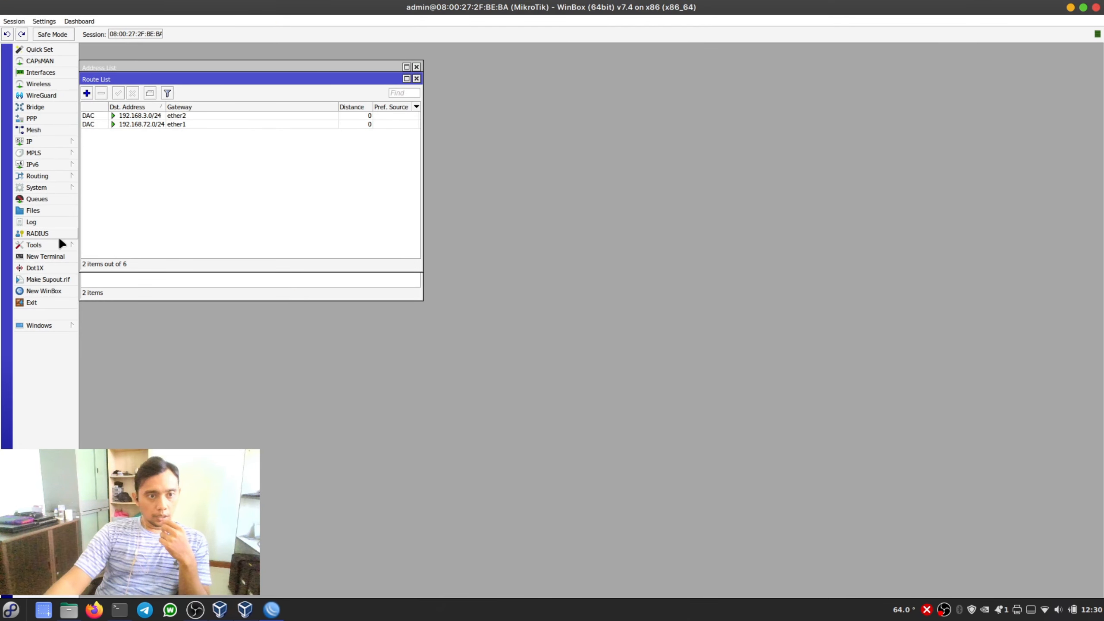
{"action": "left_click", "coordinate": [57, 256]}
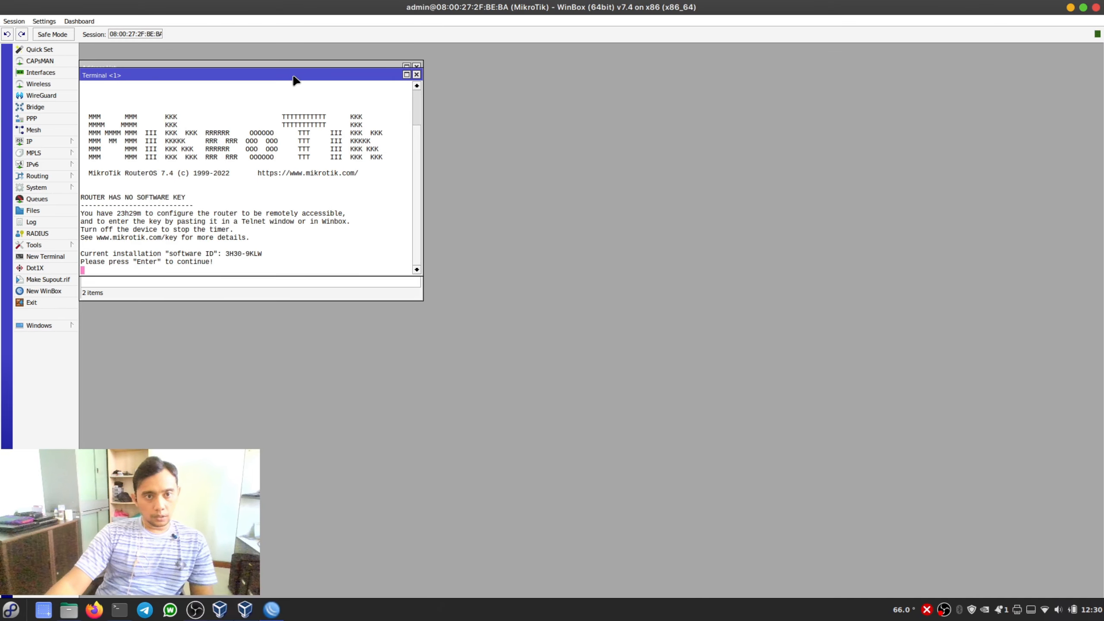
{"action": "left_click_drag", "start_coordinate": [294, 78], "coordinate": [638, 172]}
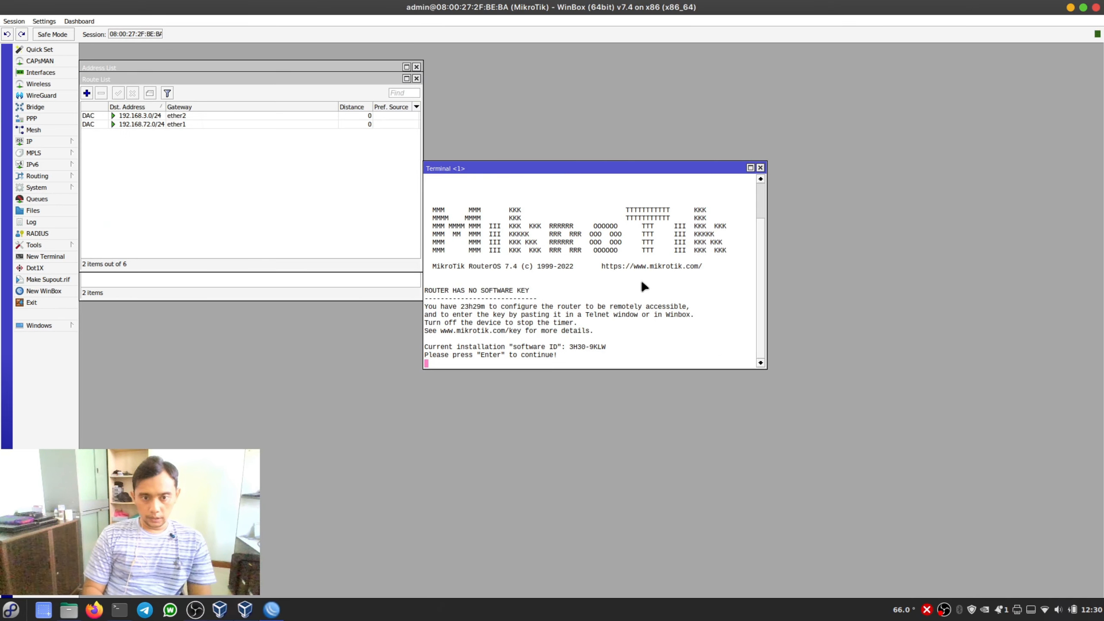
{"action": "key", "text": "Return"}
{"action": "key", "text": "Return"}
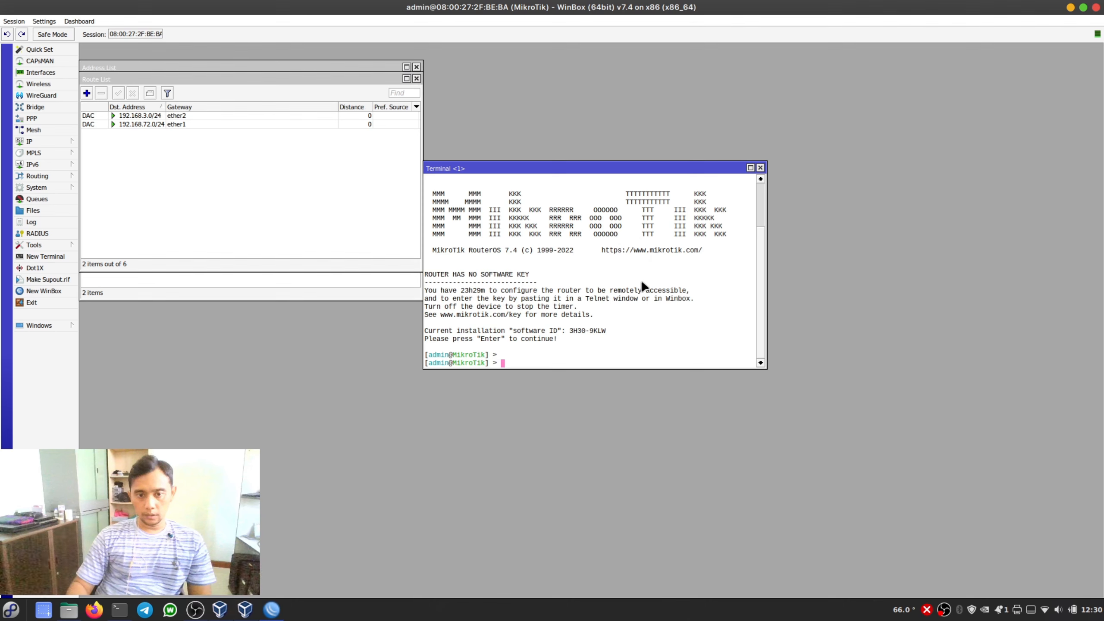
{"action": "type", "text": "ping www.google.com"}
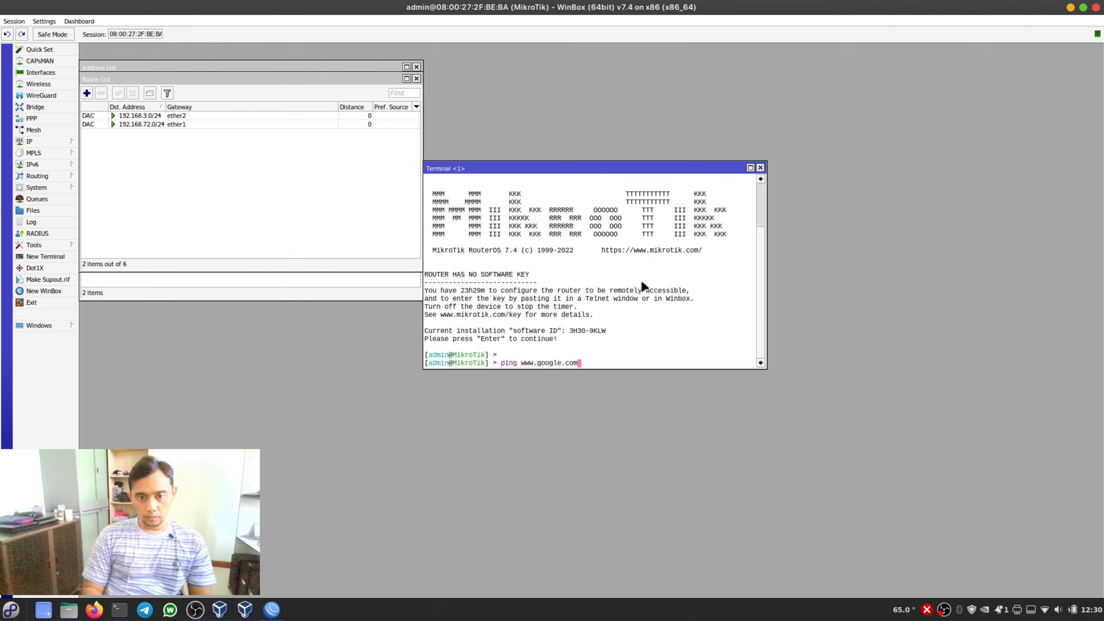
{"action": "key", "text": "Return"}
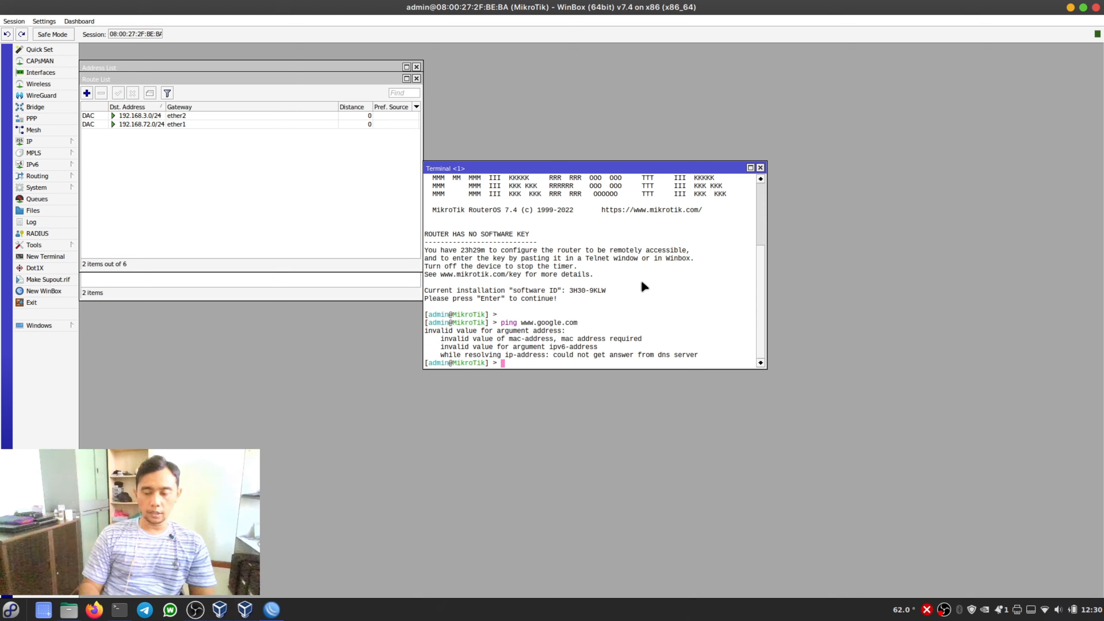
{"action": "left_click", "coordinate": [760, 168]}
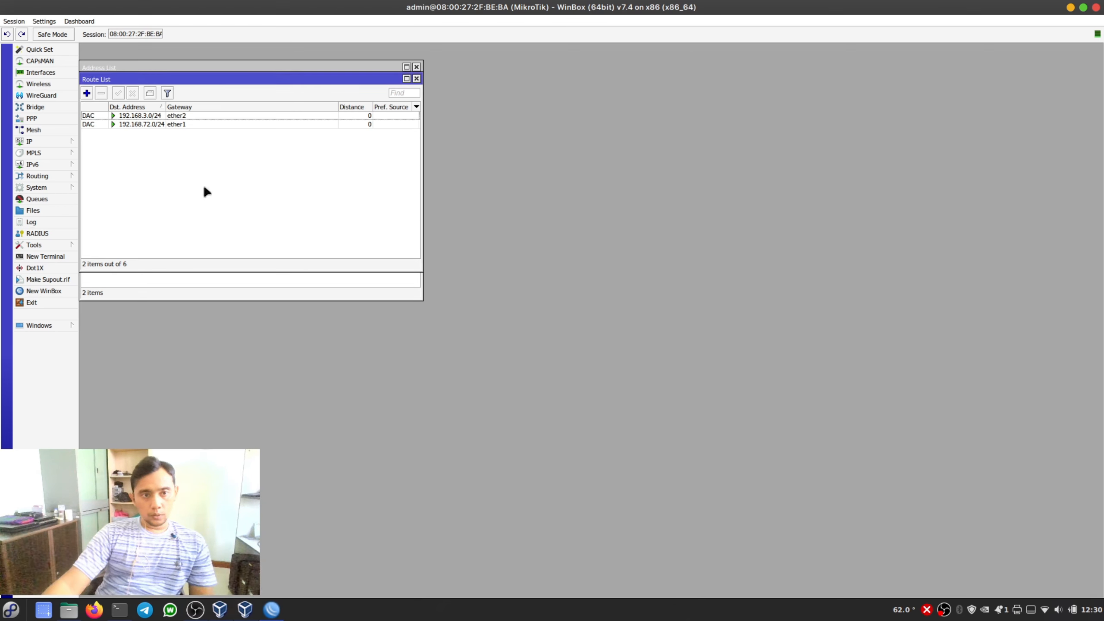
- Add a default route with destination 0.0.0.0/0 and gateway 192.168.72.1 to the route list and save it
{"action": "left_click", "coordinate": [87, 92]}
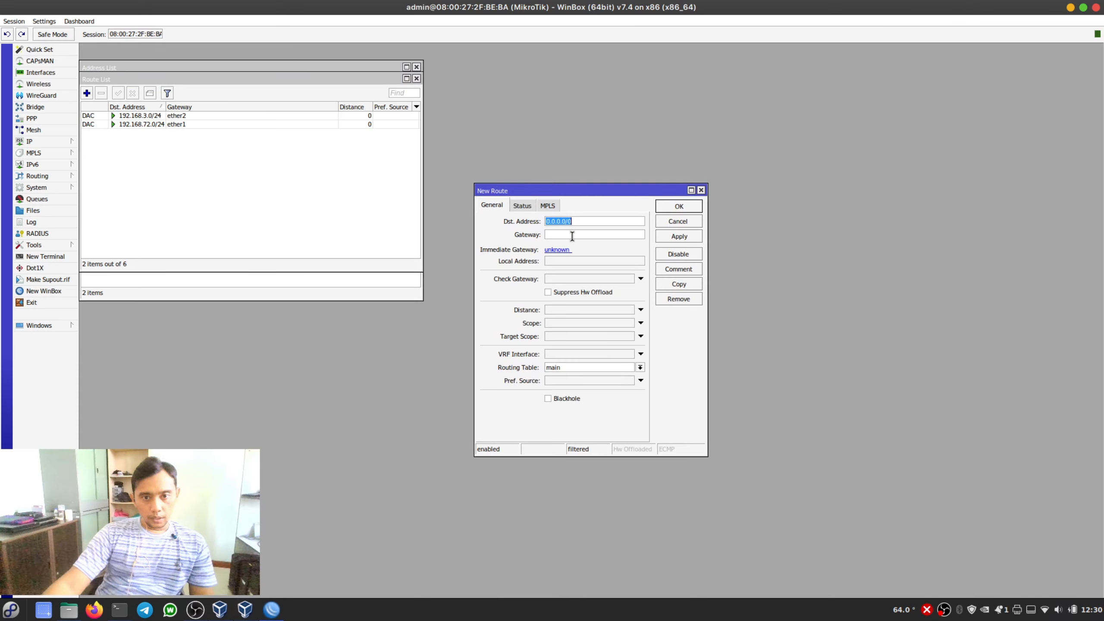
{"action": "left_click", "coordinate": [584, 222]}
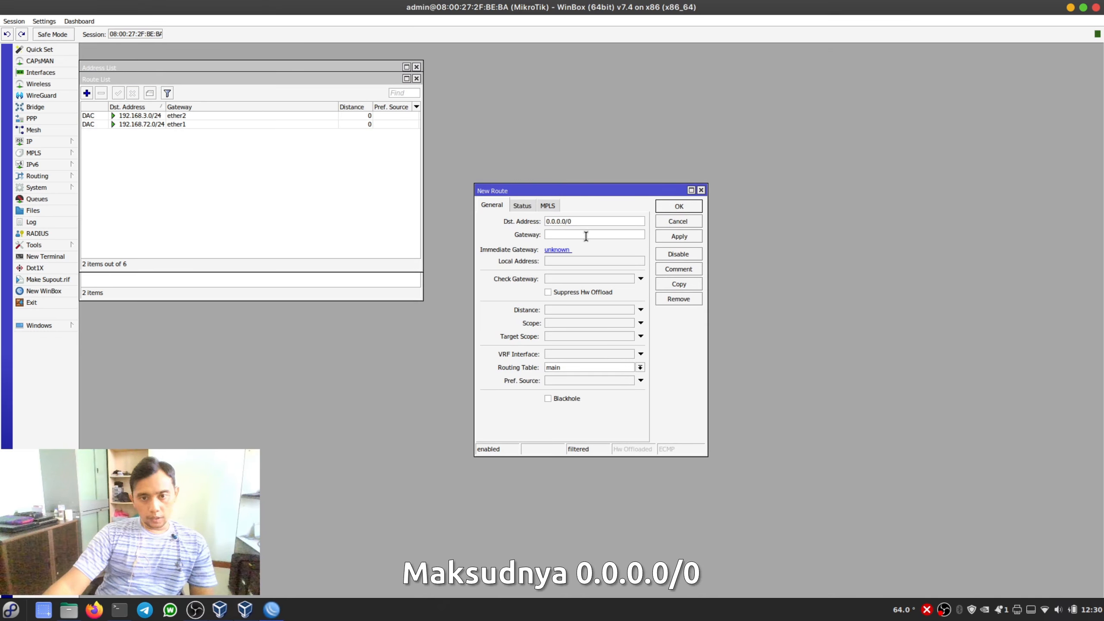
{"action": "left_click", "coordinate": [584, 235]}
{"action": "type", "text": "192.1"}
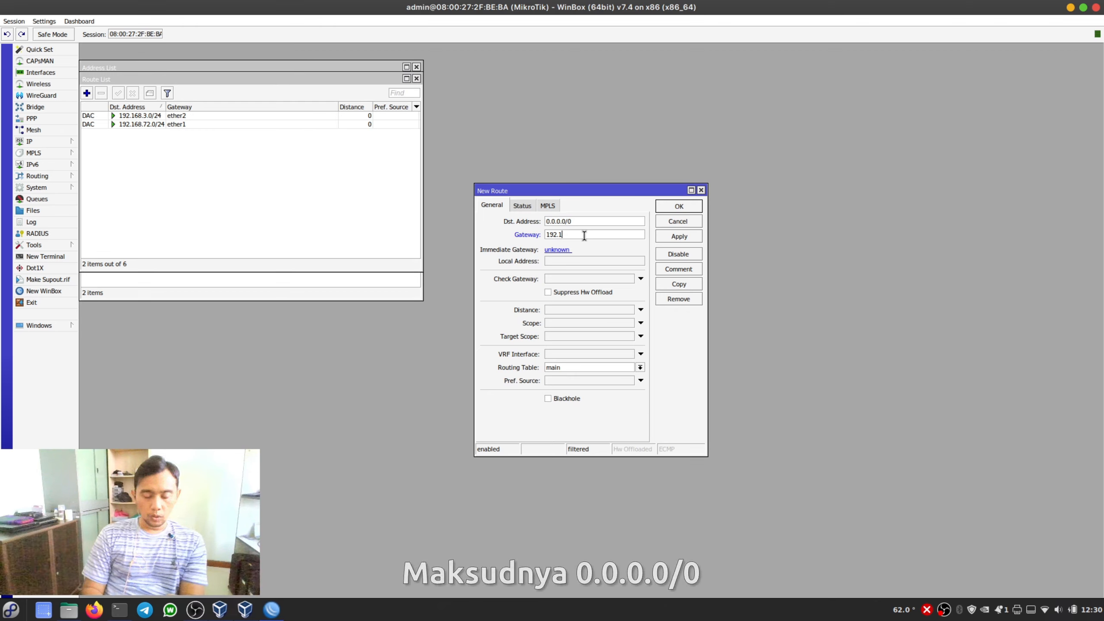
{"action": "type", "text": "68"}
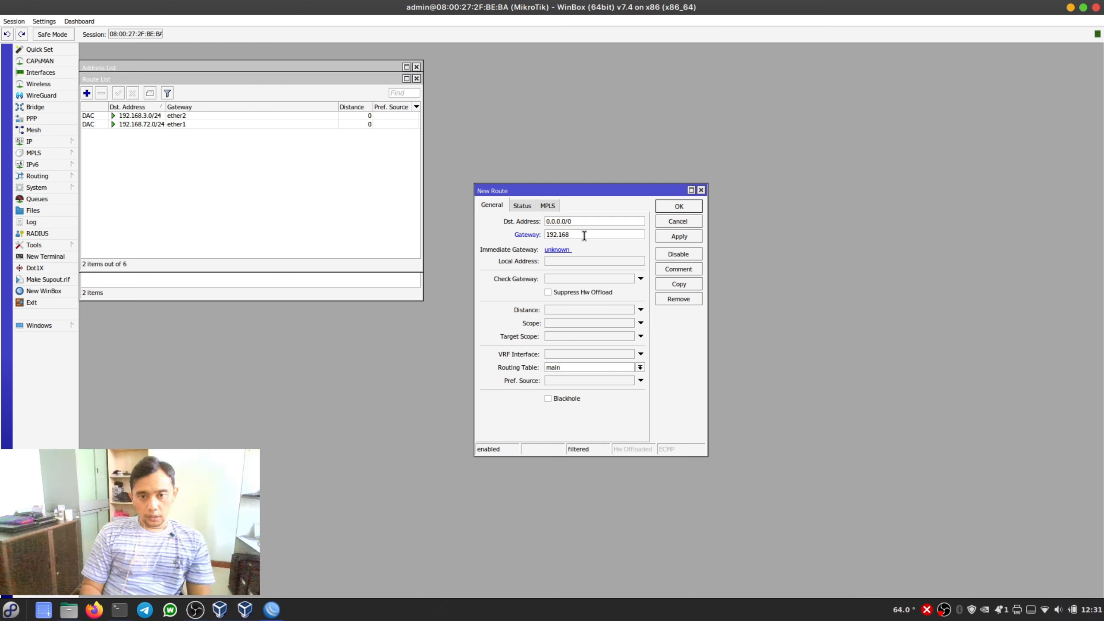
{"action": "type", "text": ".72.1"}
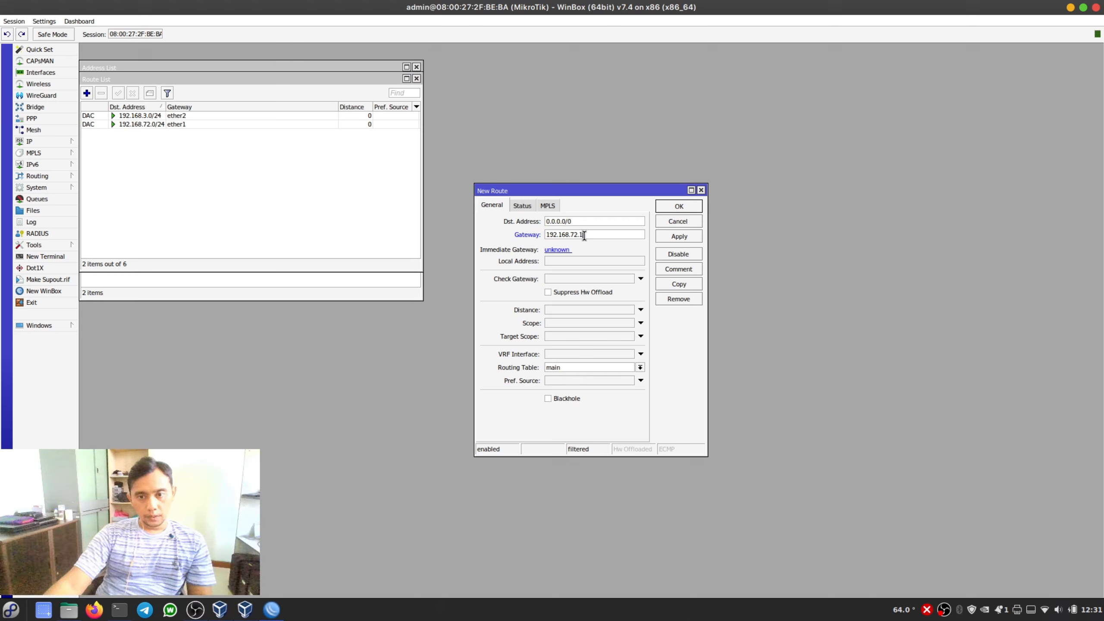
{"action": "left_click", "coordinate": [692, 238]}
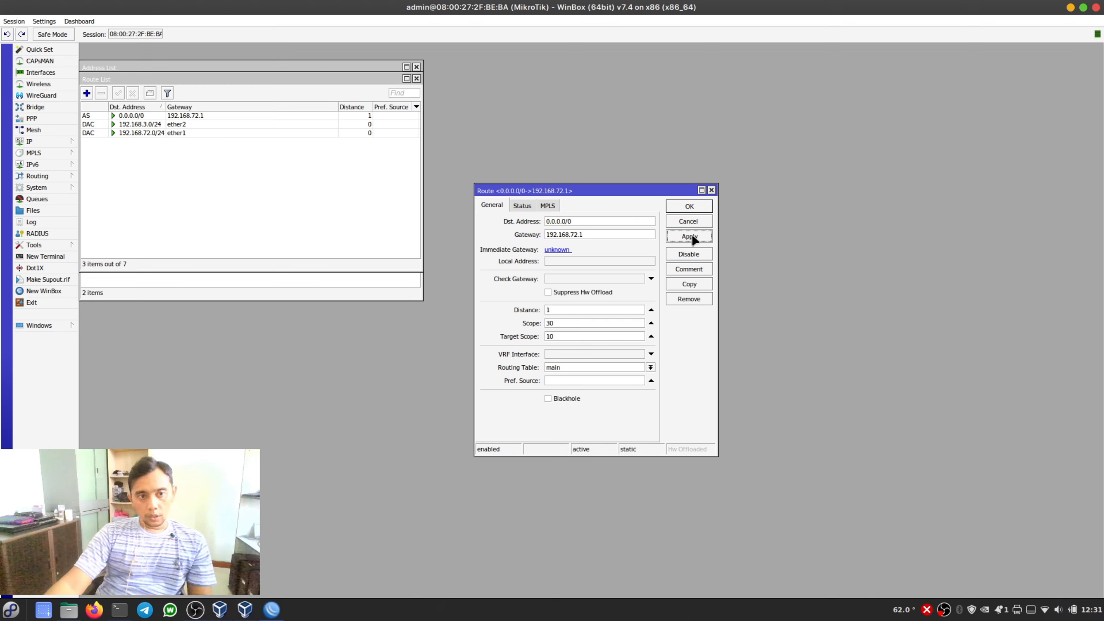
{"action": "left_click", "coordinate": [694, 210]}
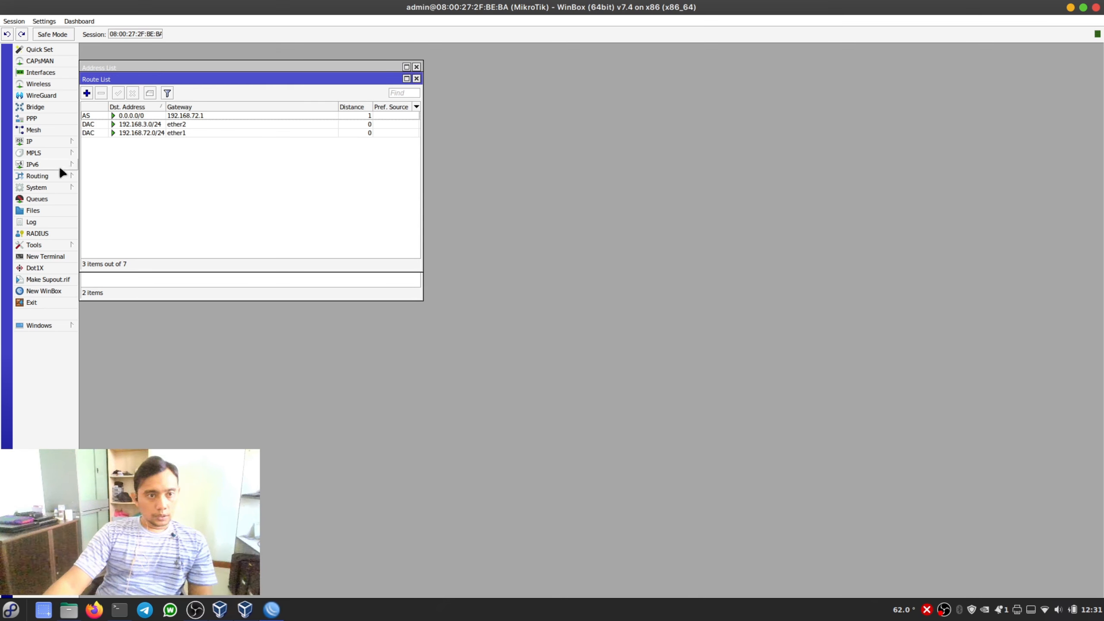
- Set the router's DNS servers to 192.168.72.1 and 8.8.8.8 and save the DNS settings
{"action": "left_click", "coordinate": [41, 138]}
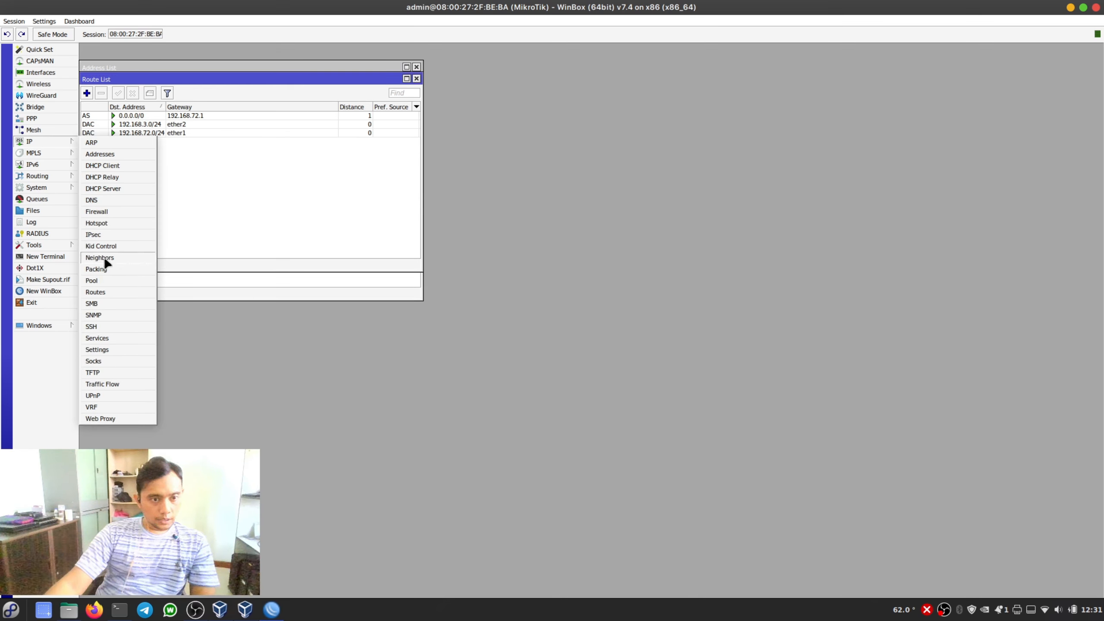
{"action": "left_click", "coordinate": [103, 200]}
{"action": "left_click", "coordinate": [605, 234]}
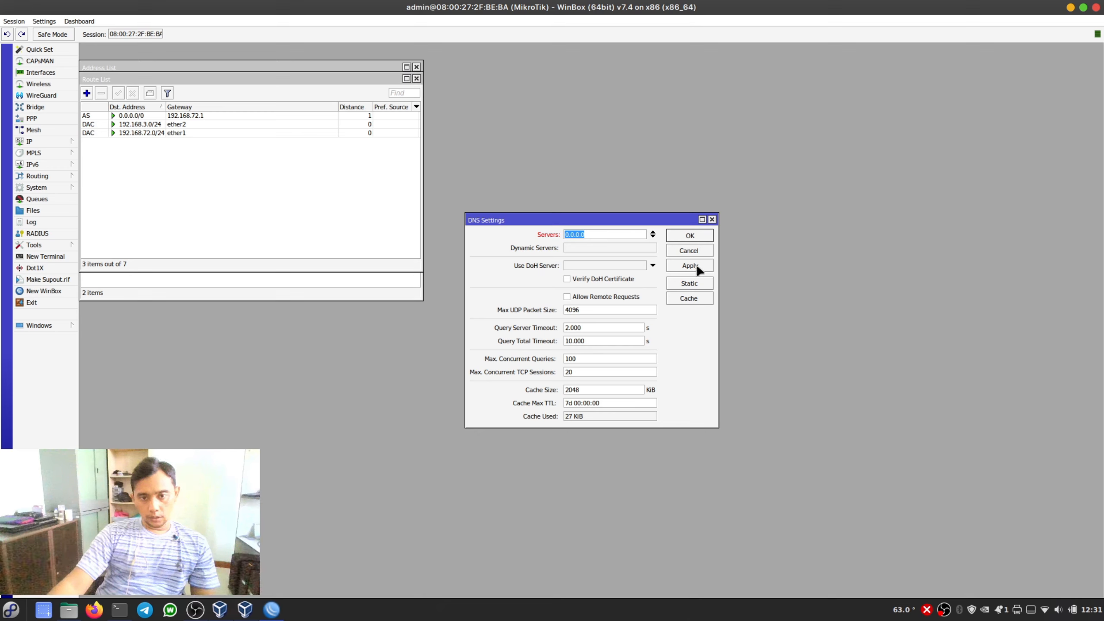
{"action": "left_click", "coordinate": [653, 236]}
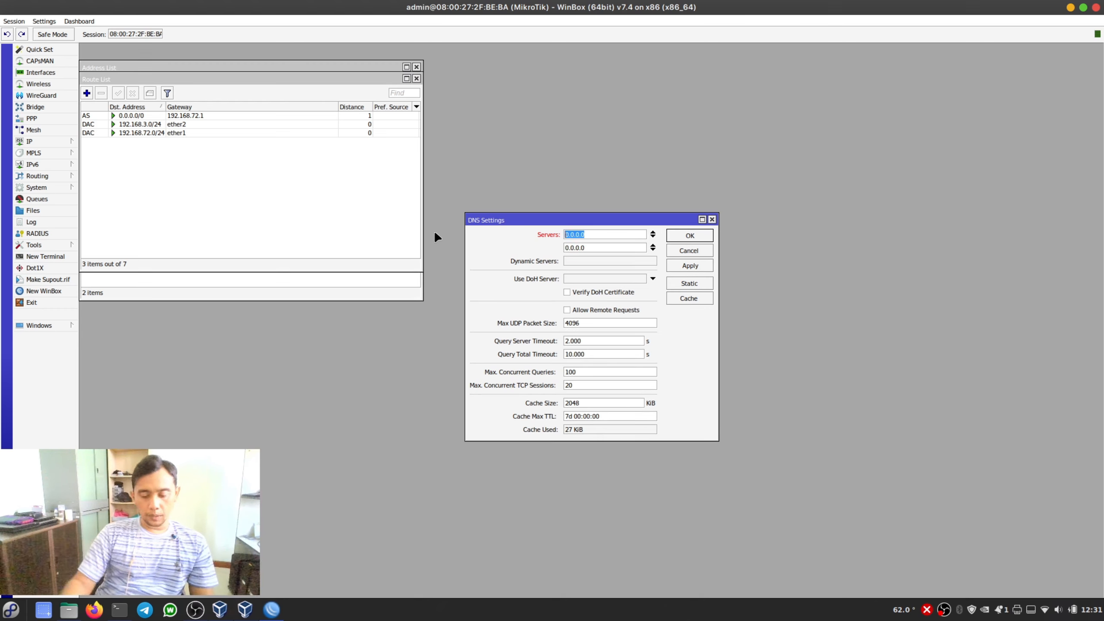
{"action": "type", "text": "192.168"}
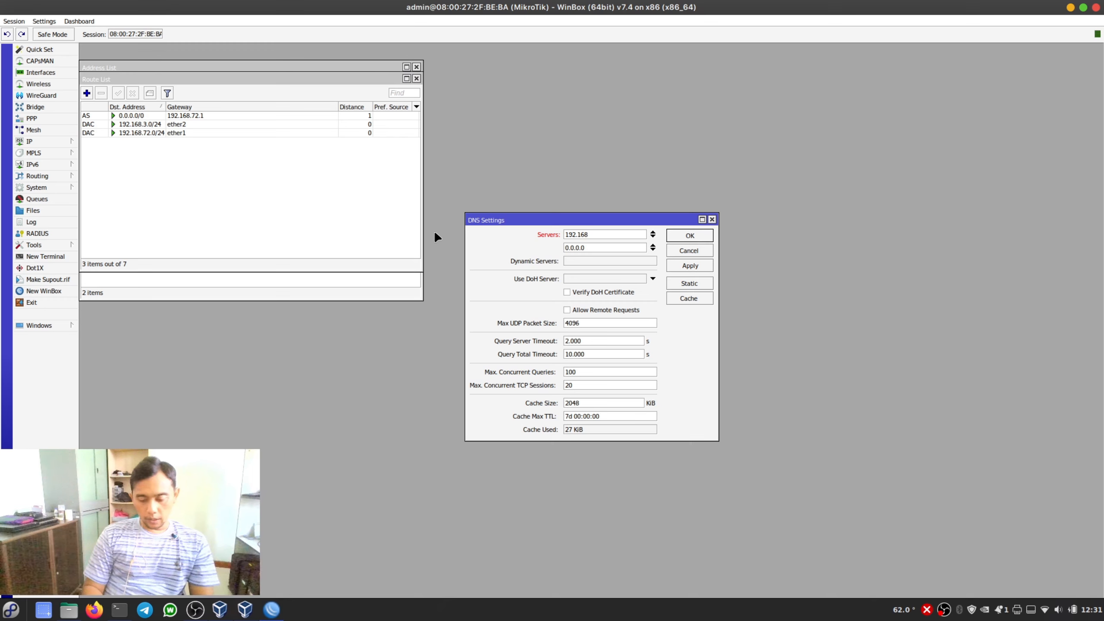
{"action": "type", "text": "."}
{"action": "type", "text": "72.1"}
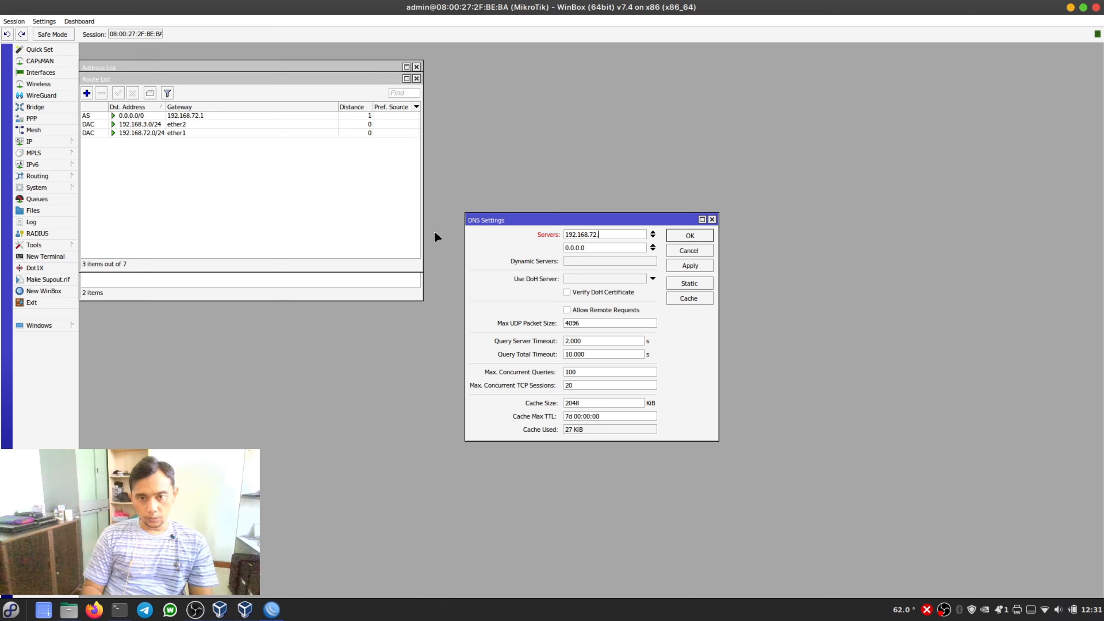
{"action": "key", "text": "Tab"}
{"action": "type", "text": "8.8.8.8"}
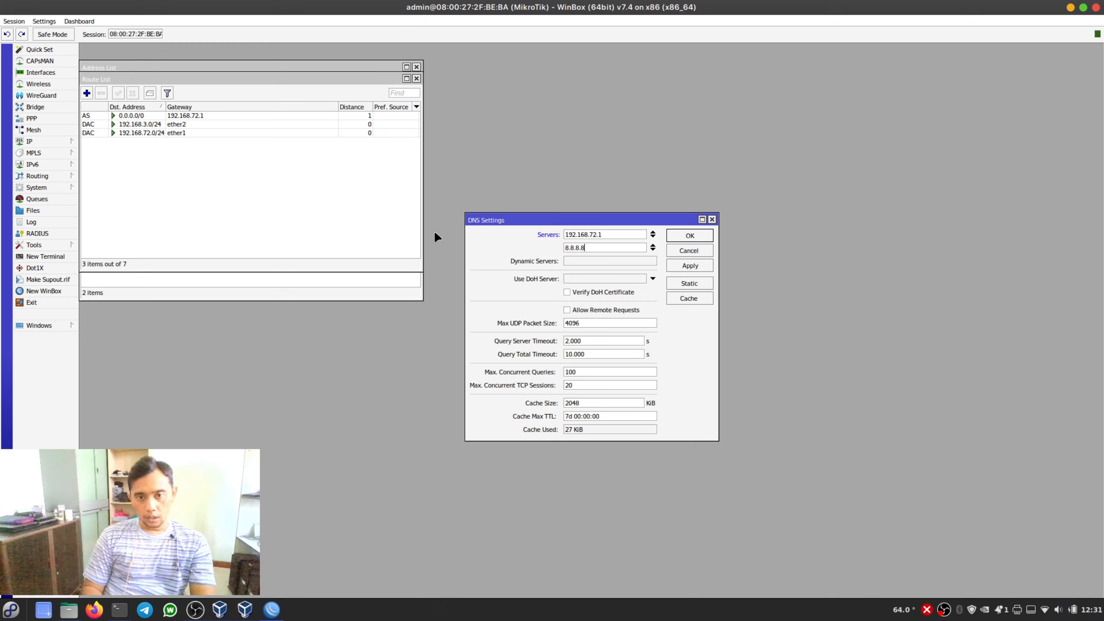
{"action": "left_click", "coordinate": [689, 268]}
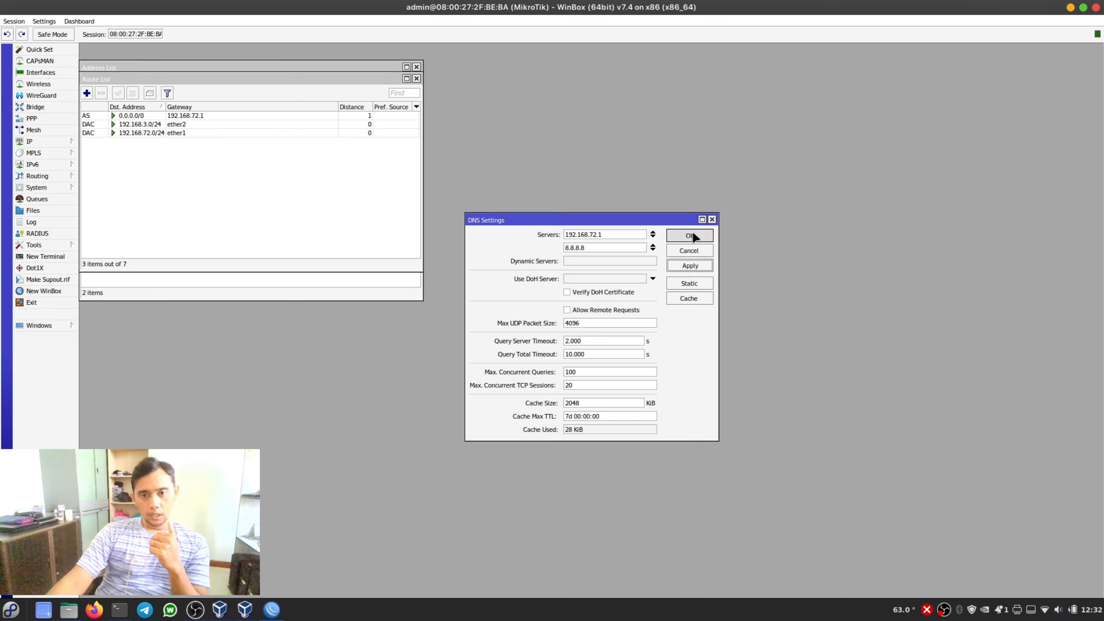
{"action": "left_click", "coordinate": [691, 235]}
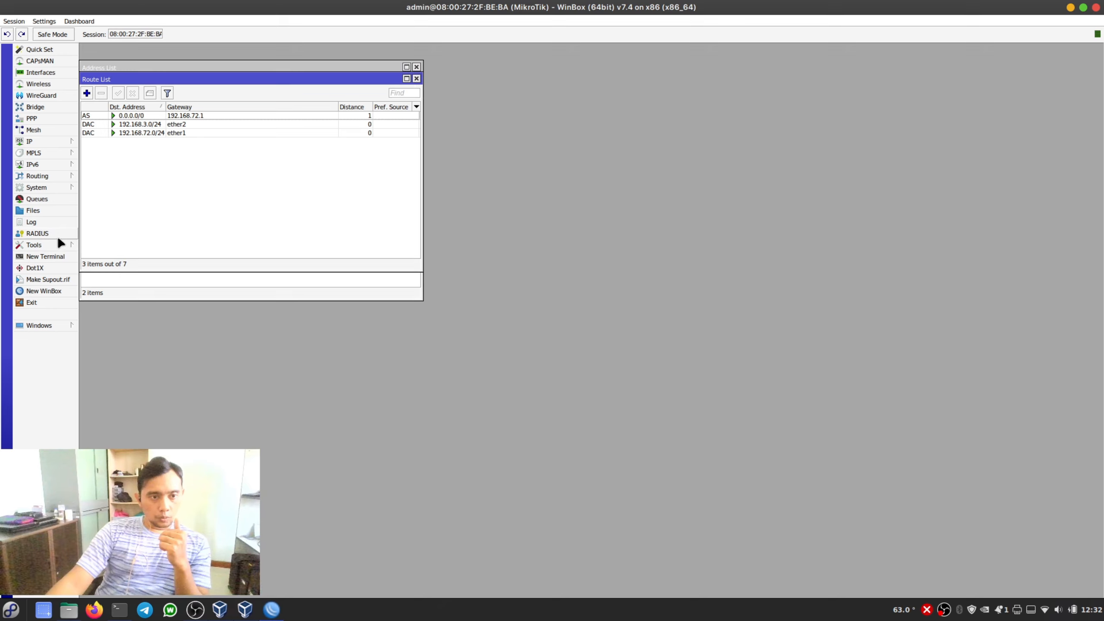
{"action": "left_click", "coordinate": [58, 257]}
{"action": "key", "text": "Return"}
{"action": "key", "text": "Return"}
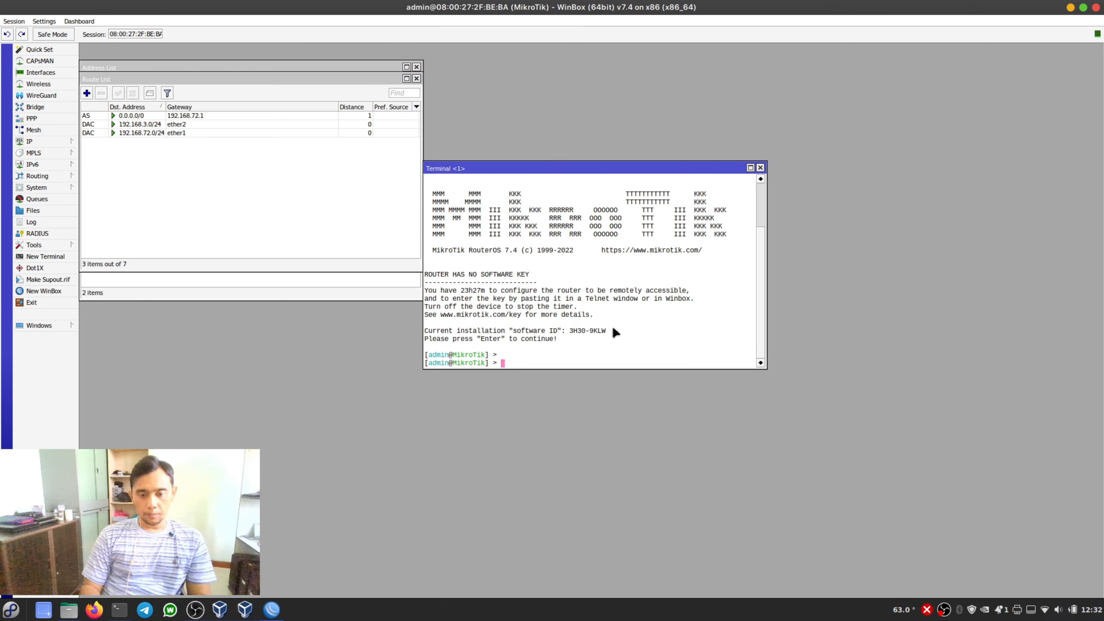
{"action": "type", "text": "ping "}
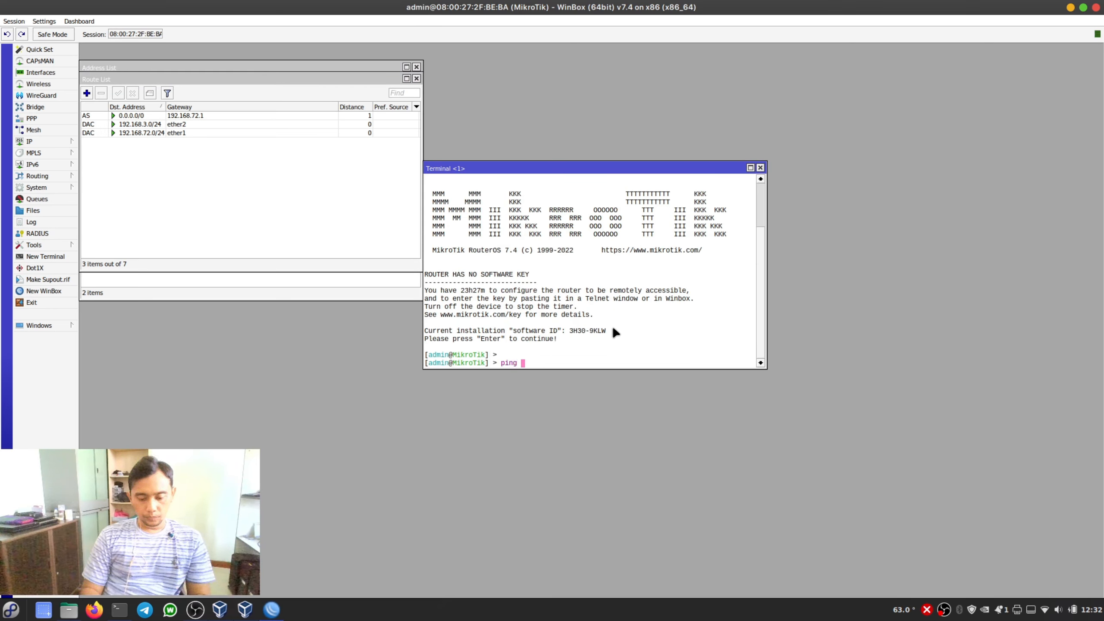
{"action": "type", "text": "www.google.com"}
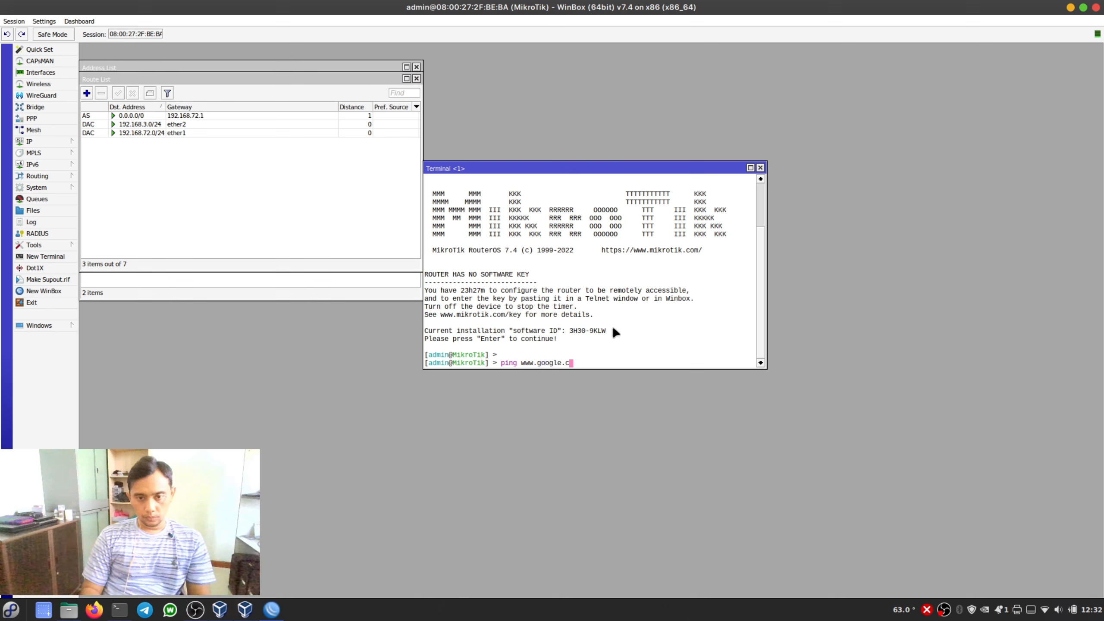
{"action": "key", "text": "Return"}
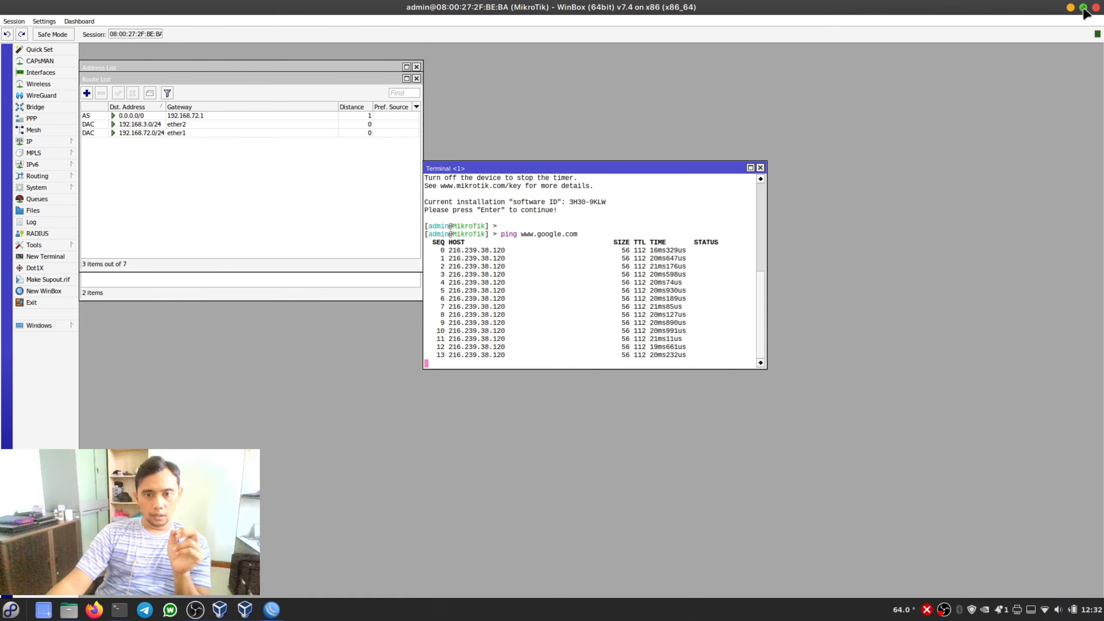
- Open the interface list and arrange it with the address list and the running ping terminal to examine interface traffic
{"action": "left_click_drag", "start_coordinate": [189, 81], "coordinate": [241, 300]}
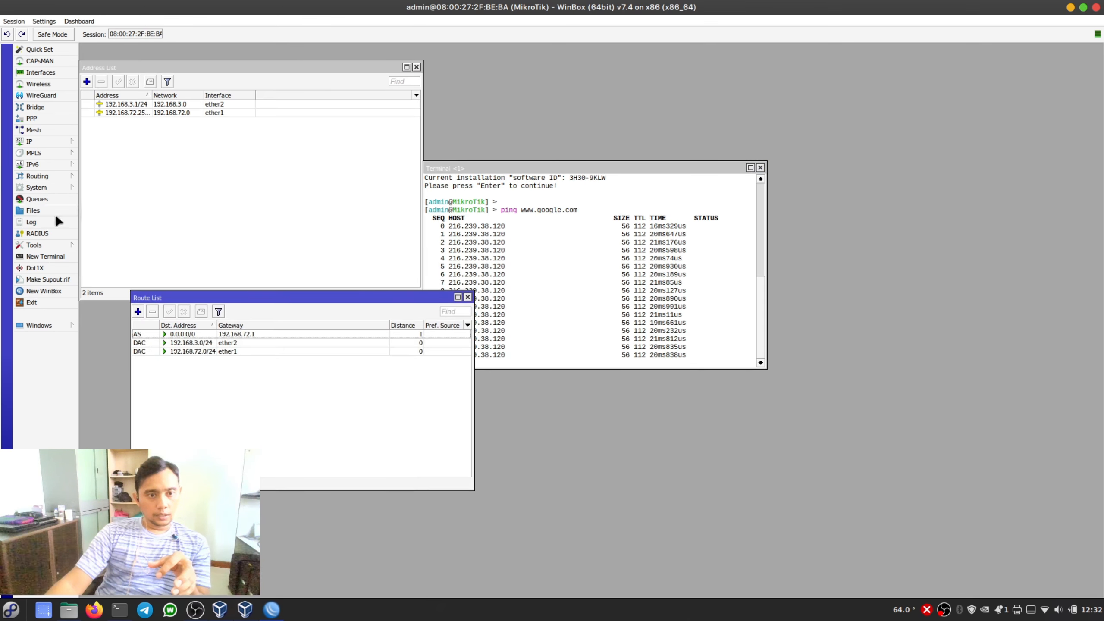
{"action": "left_click", "coordinate": [51, 74]}
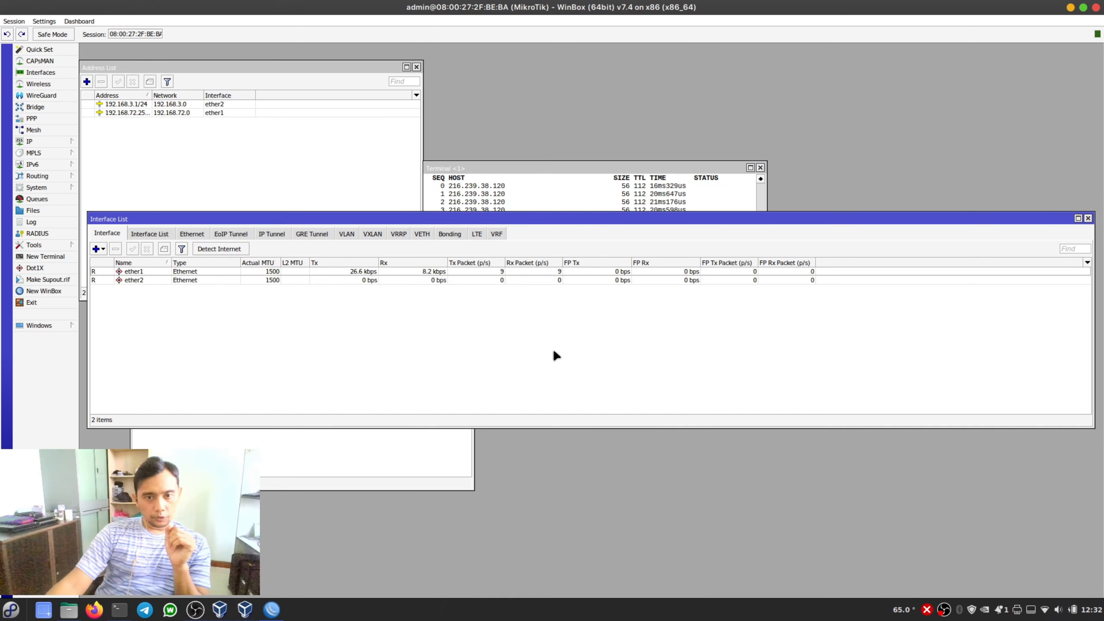
{"action": "left_click_drag", "start_coordinate": [585, 218], "coordinate": [583, 355]}
{"action": "left_click_drag", "start_coordinate": [607, 170], "coordinate": [621, 114]}
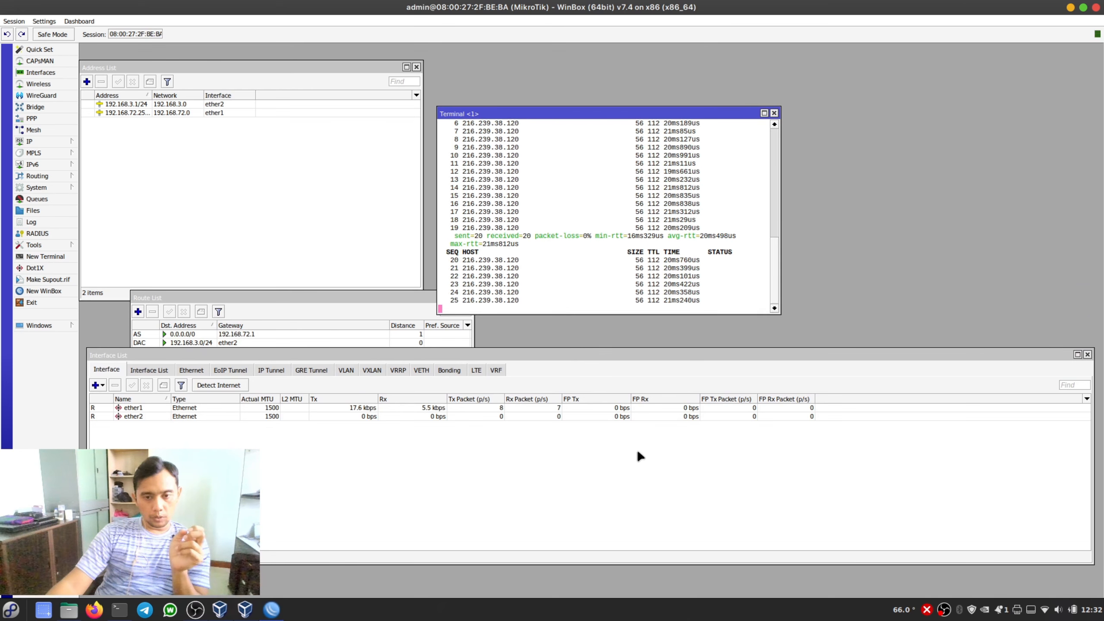
{"action": "left_click_drag", "start_coordinate": [605, 354], "coordinate": [599, 272]}
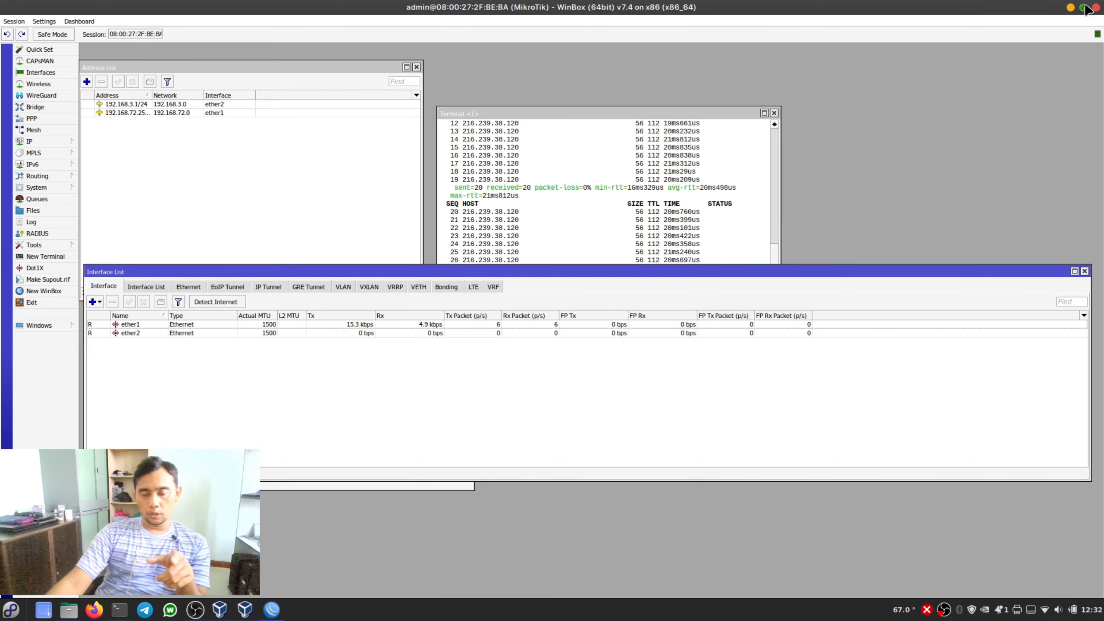
- Restore the WinBox window size, switch to VirtualBox Manager and start the Ubuntu 24.04 64bit Desktop virtual machine
{"action": "left_click", "coordinate": [1084, 7]}
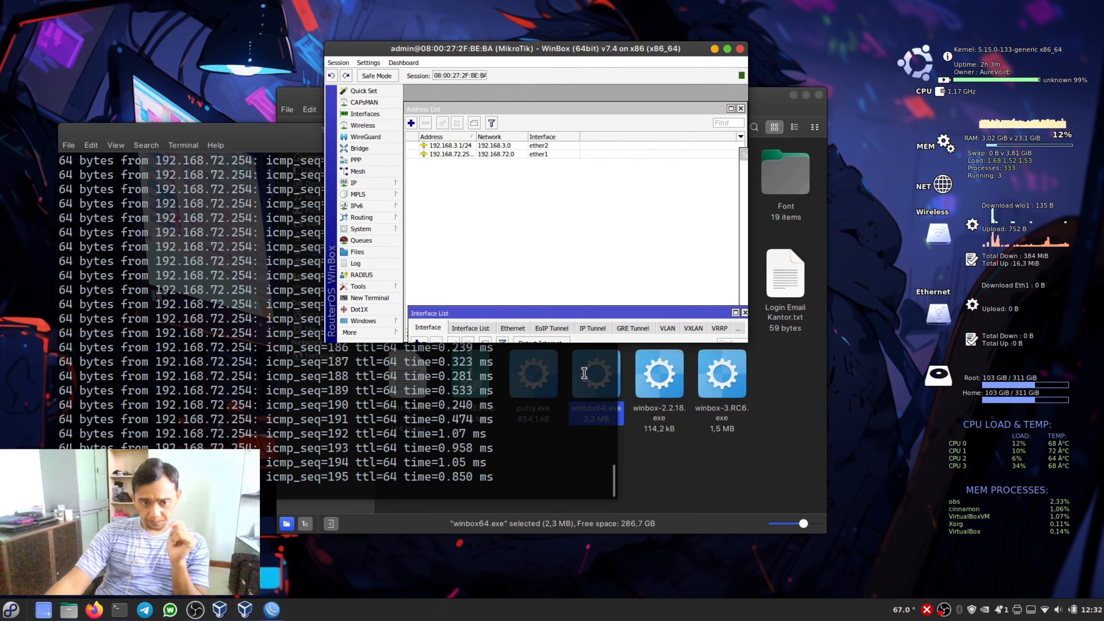
{"action": "left_click", "coordinate": [325, 461]}
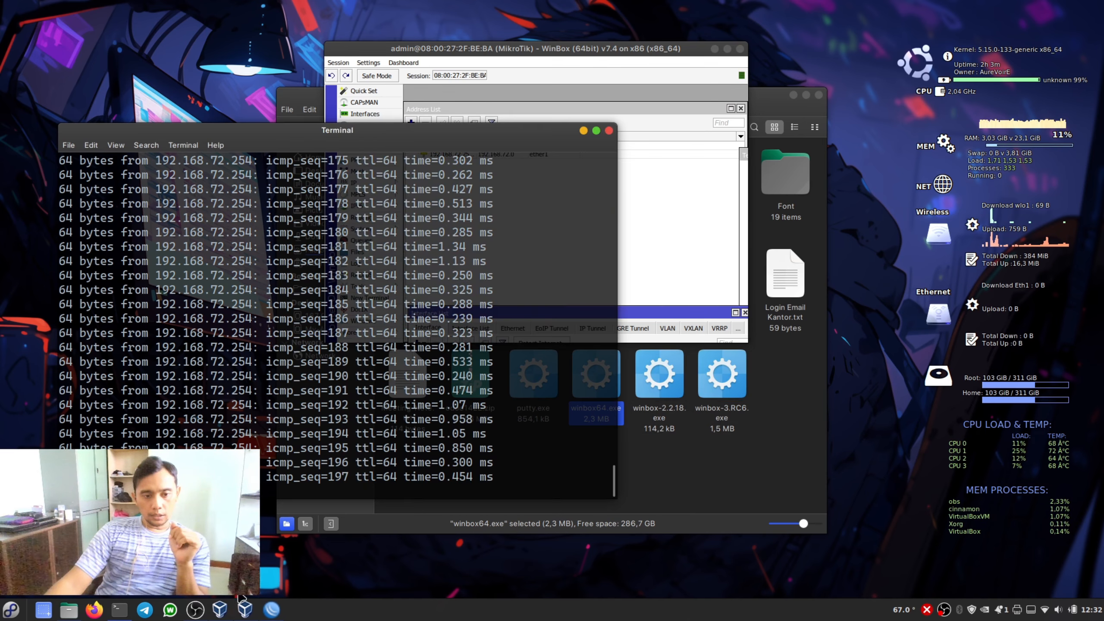
{"action": "left_click", "coordinate": [220, 609]}
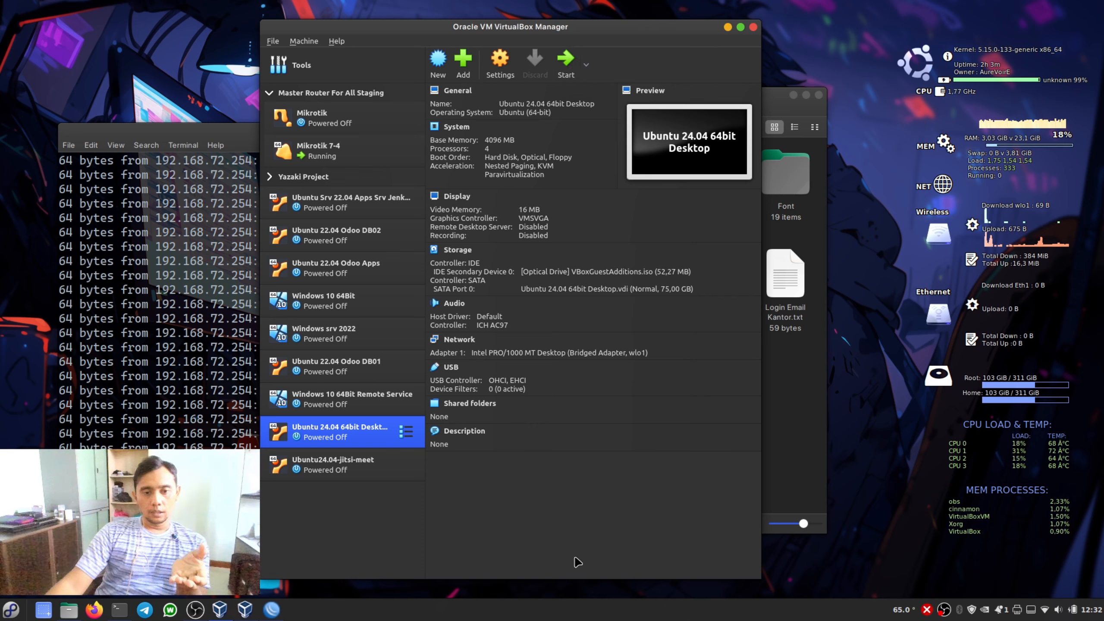
{"action": "left_click", "coordinate": [571, 75]}
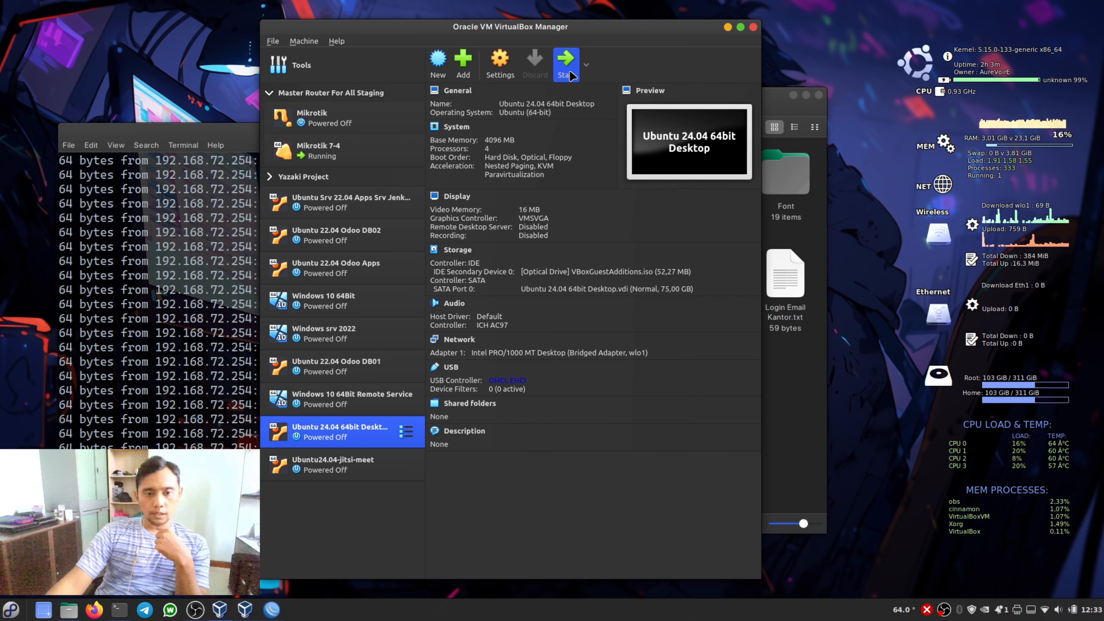
{"action": "left_click", "coordinate": [566, 65]}
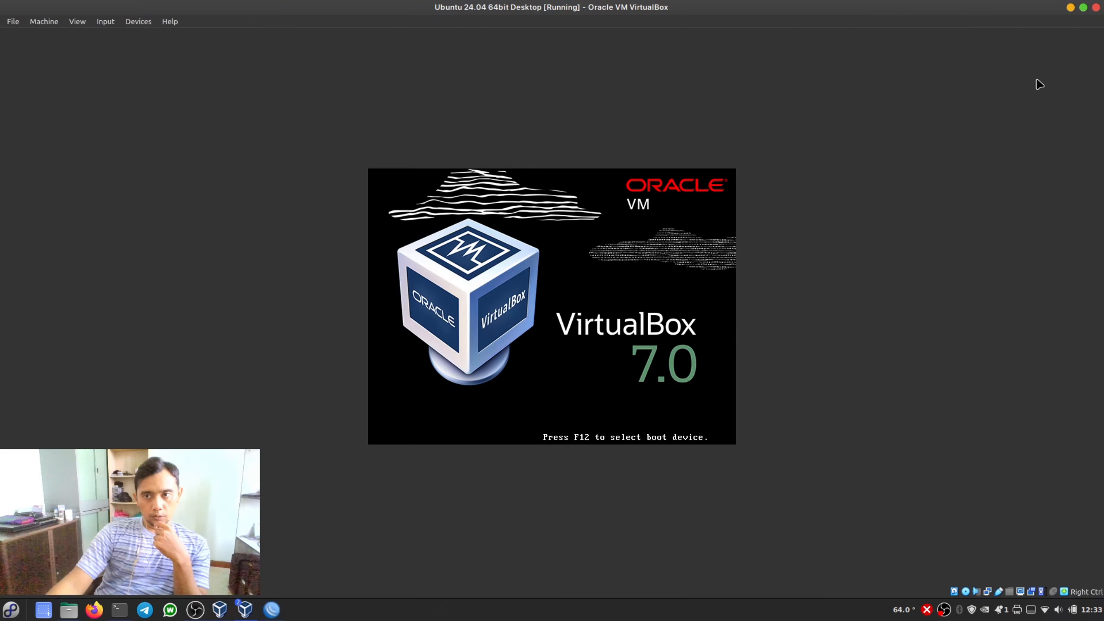
- Arrange the booting Ubuntu 24.04 64bit Desktop virtual machine's window so its whole login screen is in view
{"action": "left_click", "coordinate": [1083, 7]}
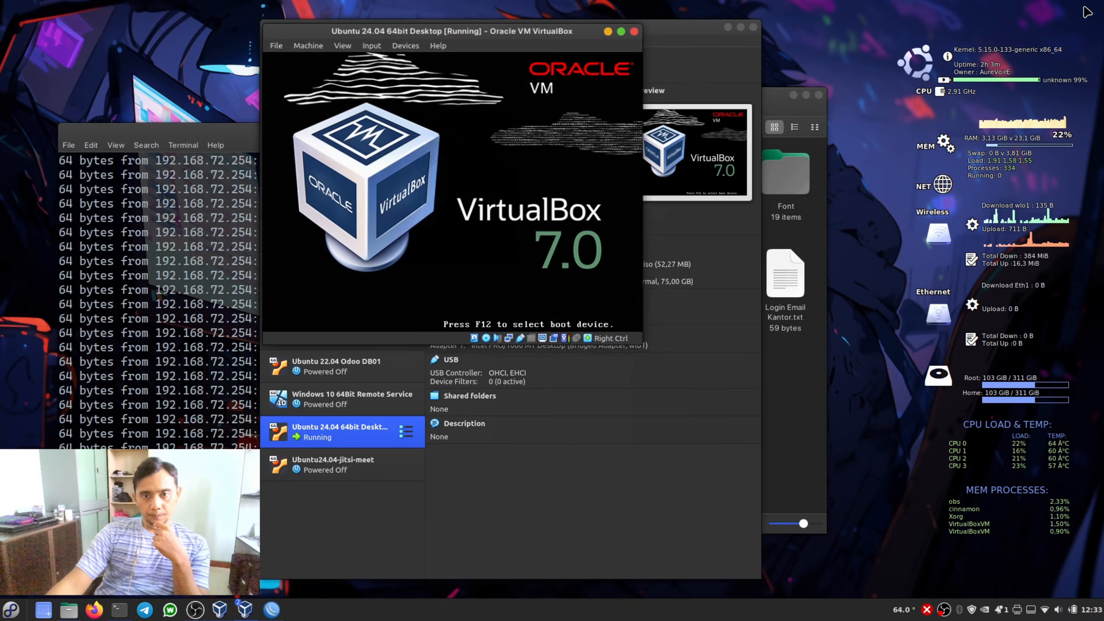
{"action": "left_click_drag", "start_coordinate": [459, 35], "coordinate": [641, 183]}
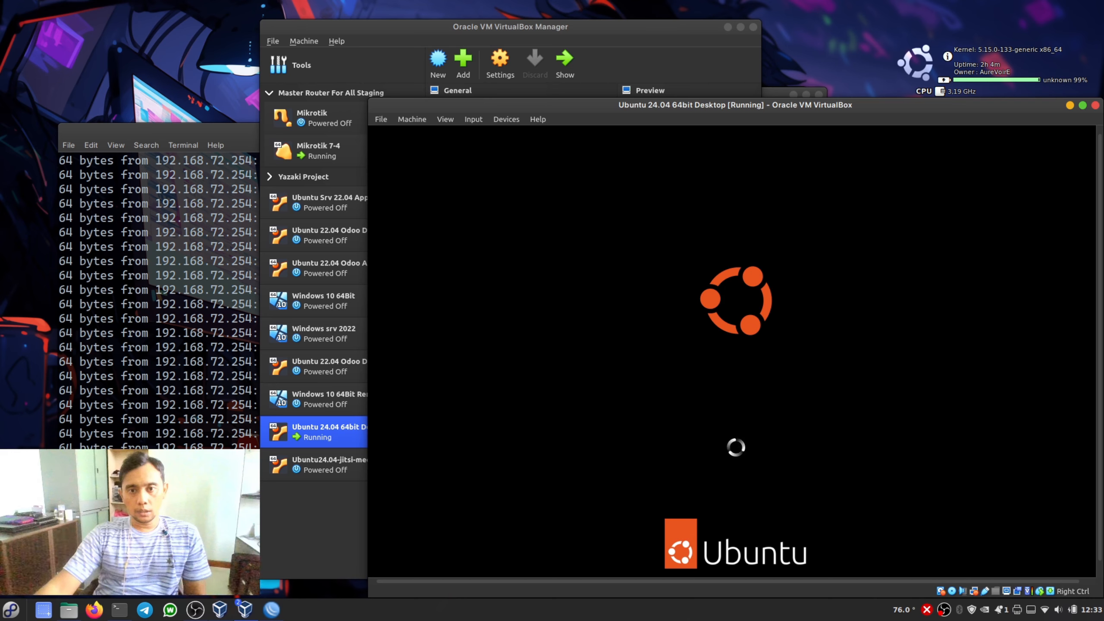
{"action": "left_click_drag", "start_coordinate": [914, 101], "coordinate": [688, 83]}
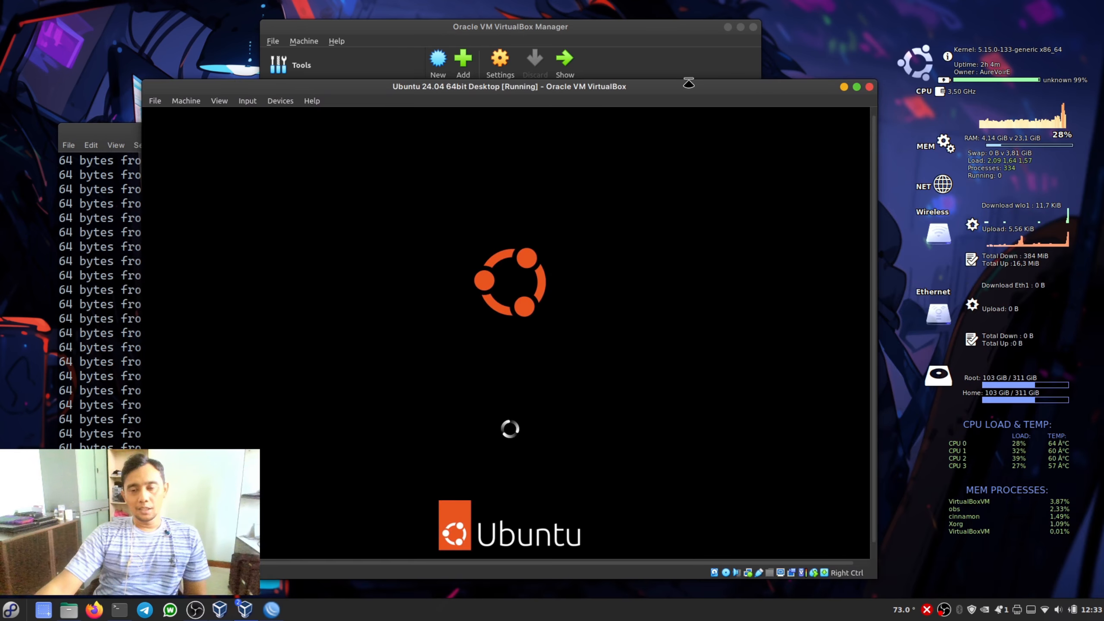
{"action": "double_click", "coordinate": [688, 82]}
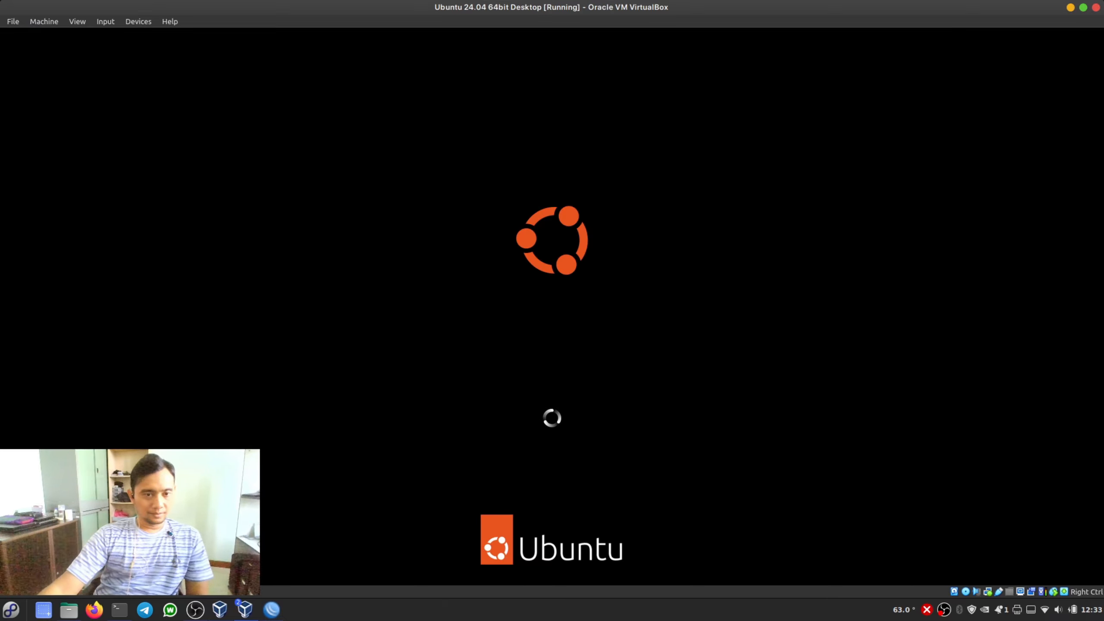
{"action": "left_click", "coordinate": [1083, 7]}
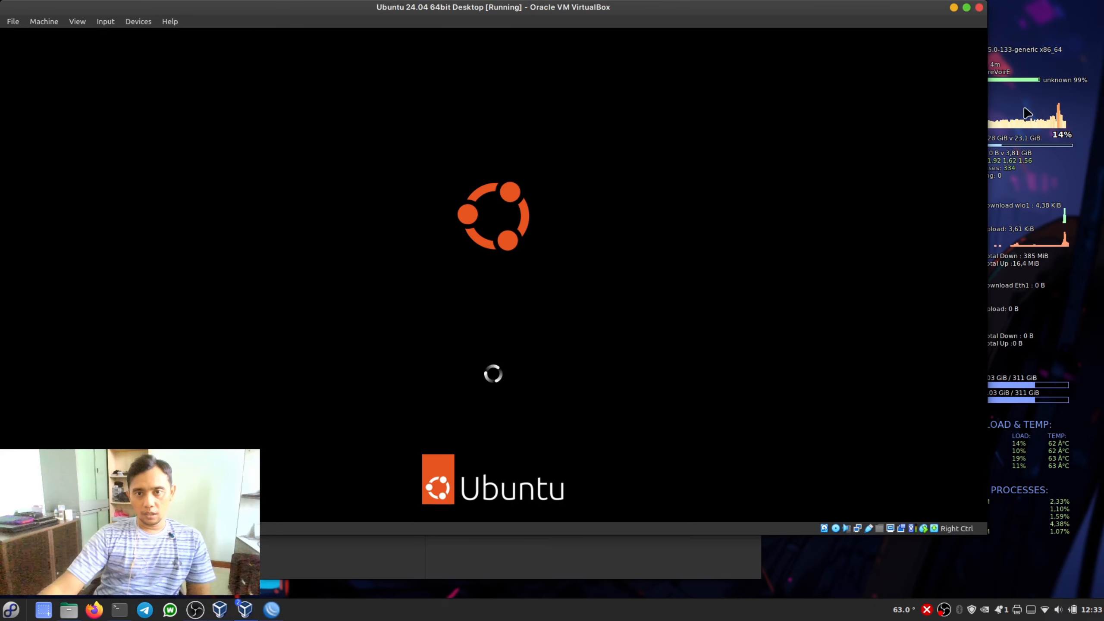
{"action": "left_click_drag", "start_coordinate": [513, 12], "coordinate": [614, 261]}
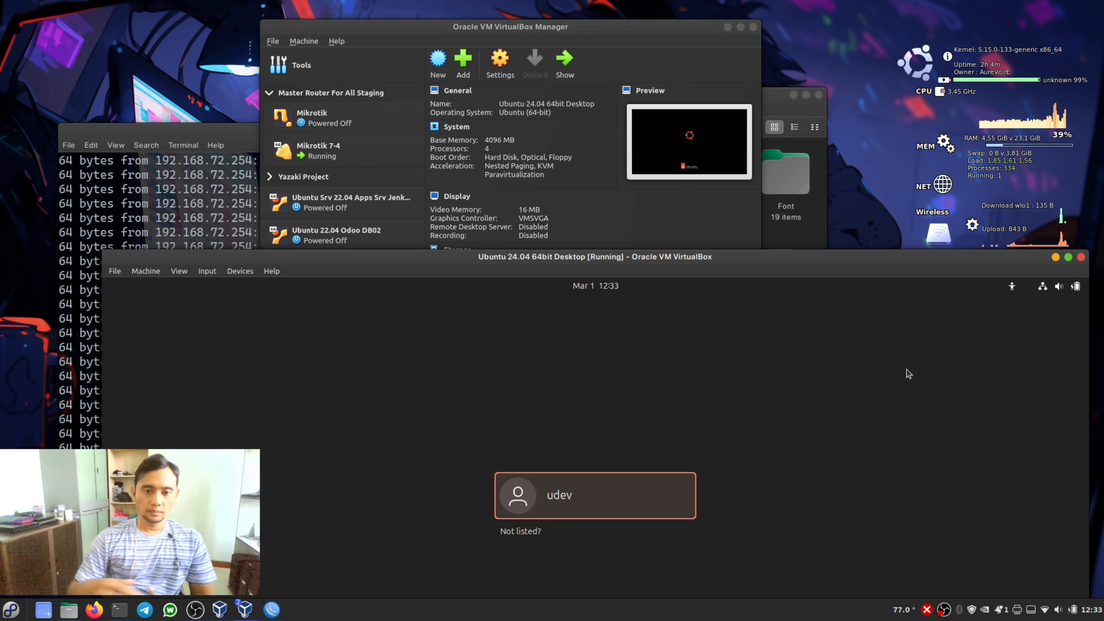
{"action": "left_click_drag", "start_coordinate": [809, 268], "coordinate": [764, 45]}
- Log in to the Ubuntu desktop with the listed user account by entering the account password
{"action": "left_click", "coordinate": [552, 291]}
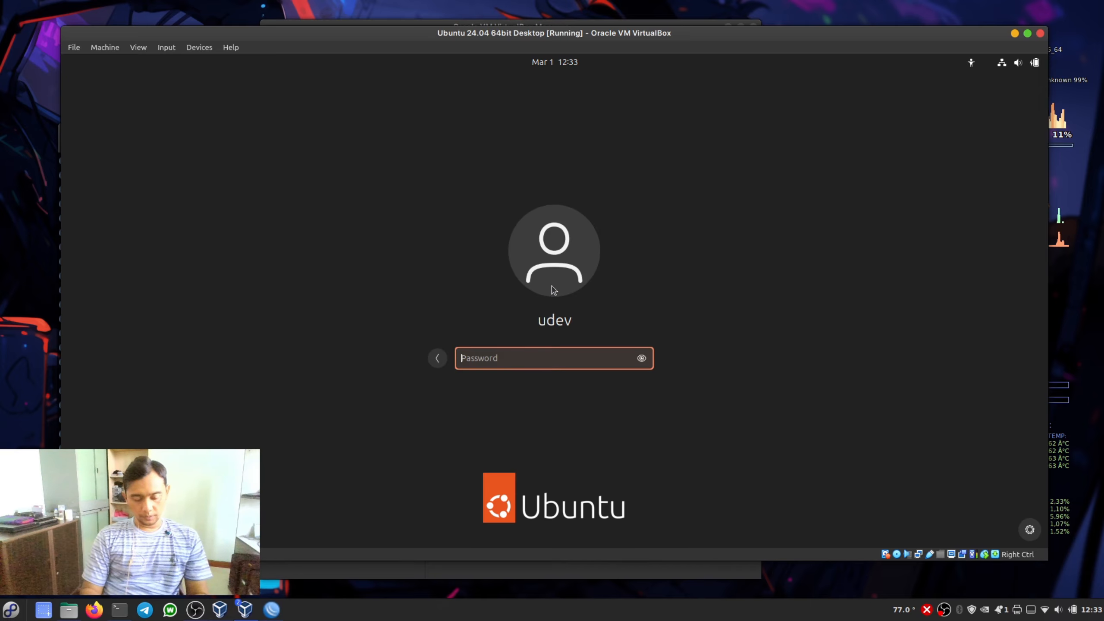
{"action": "type", "text": "********"}
{"action": "key", "text": "Return"}
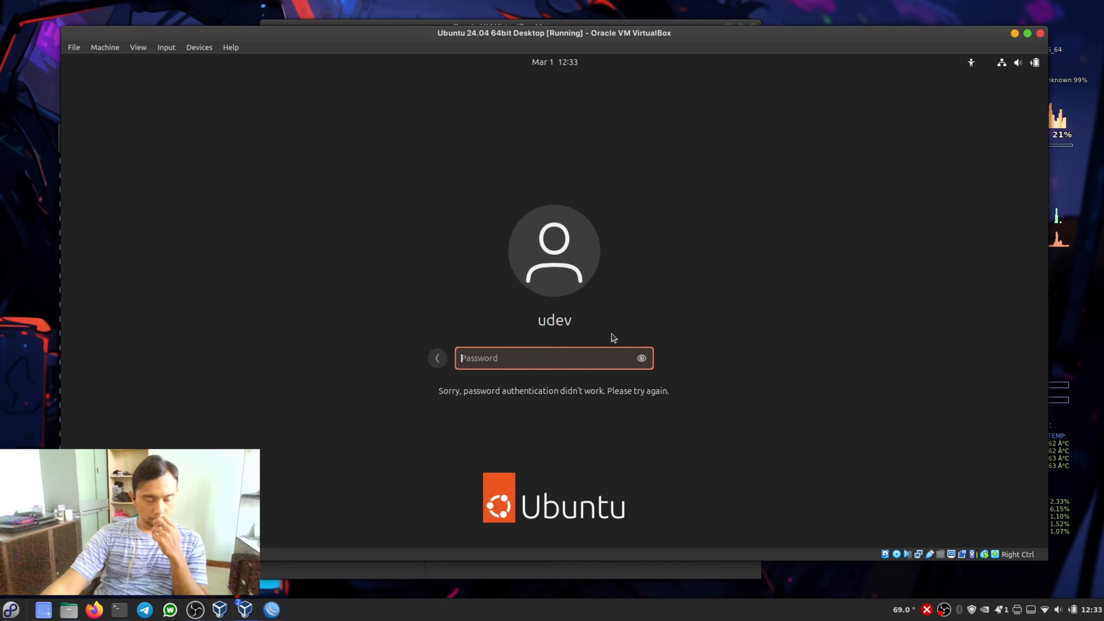
{"action": "type", "text": "***********"}
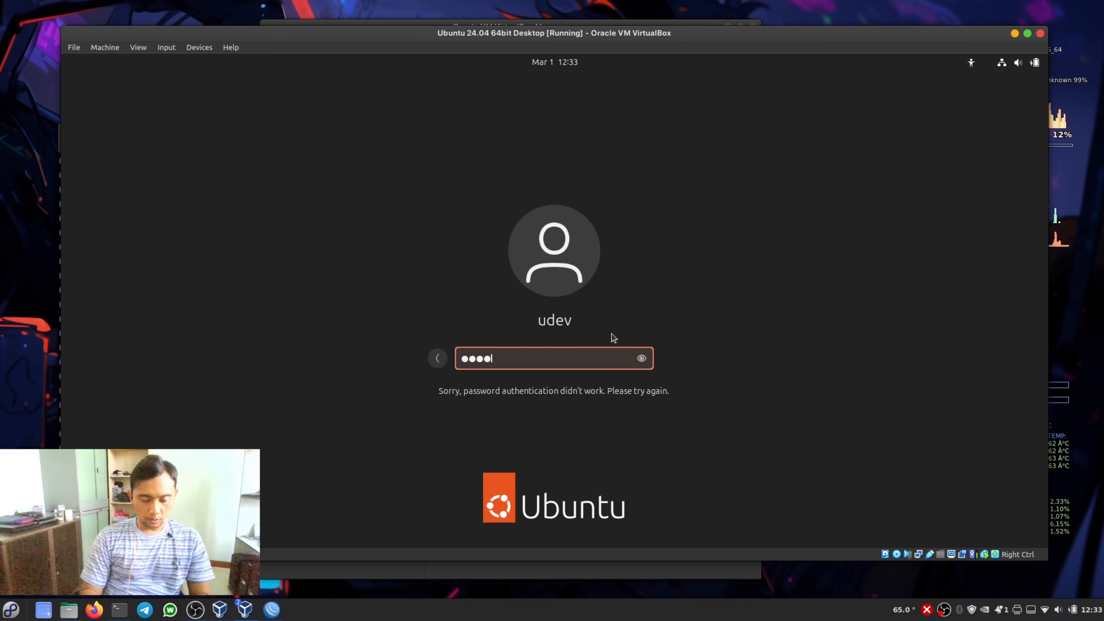
{"action": "type", "text": "********"}
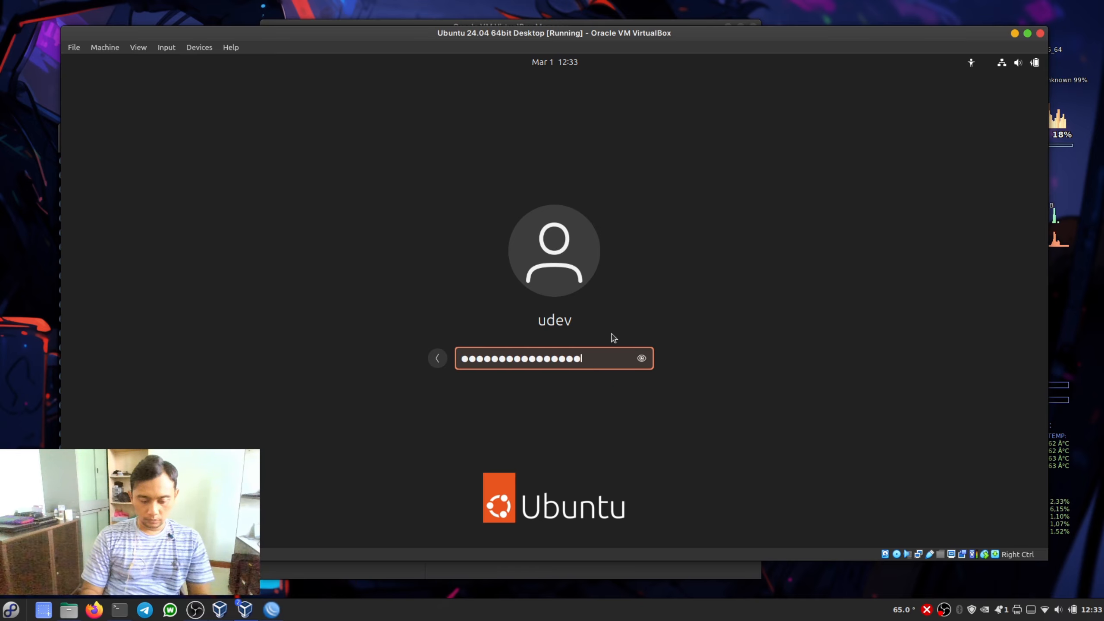
{"action": "key", "text": "Return"}
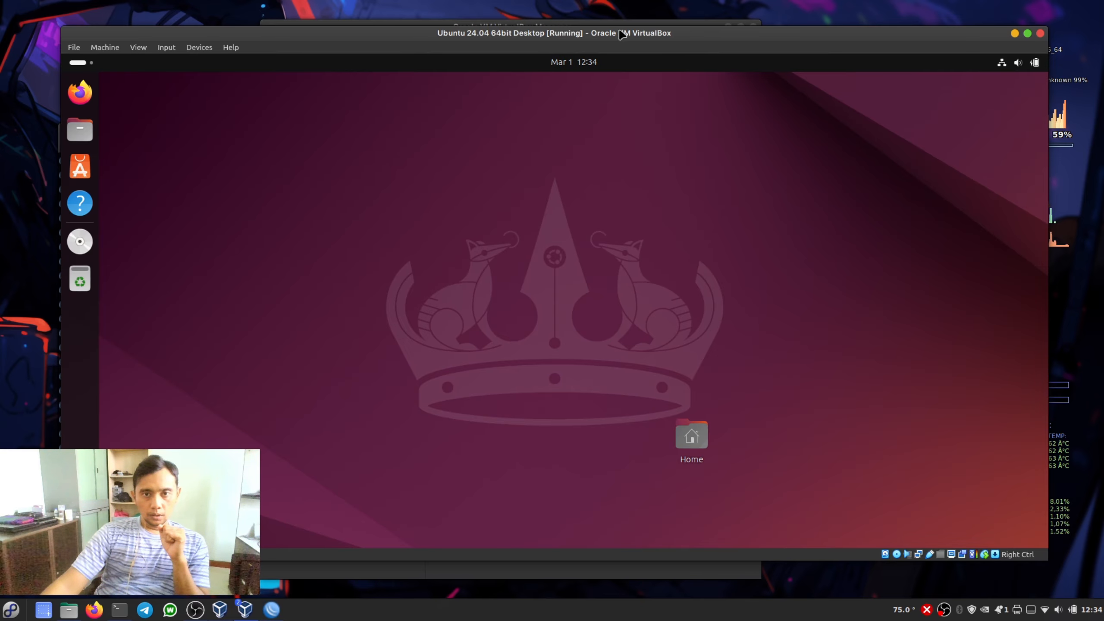
- Attach the Ubuntu virtual machine's network Adapter 1 to the Internal Network intnet and save the settings
{"action": "left_click", "coordinate": [199, 47]}
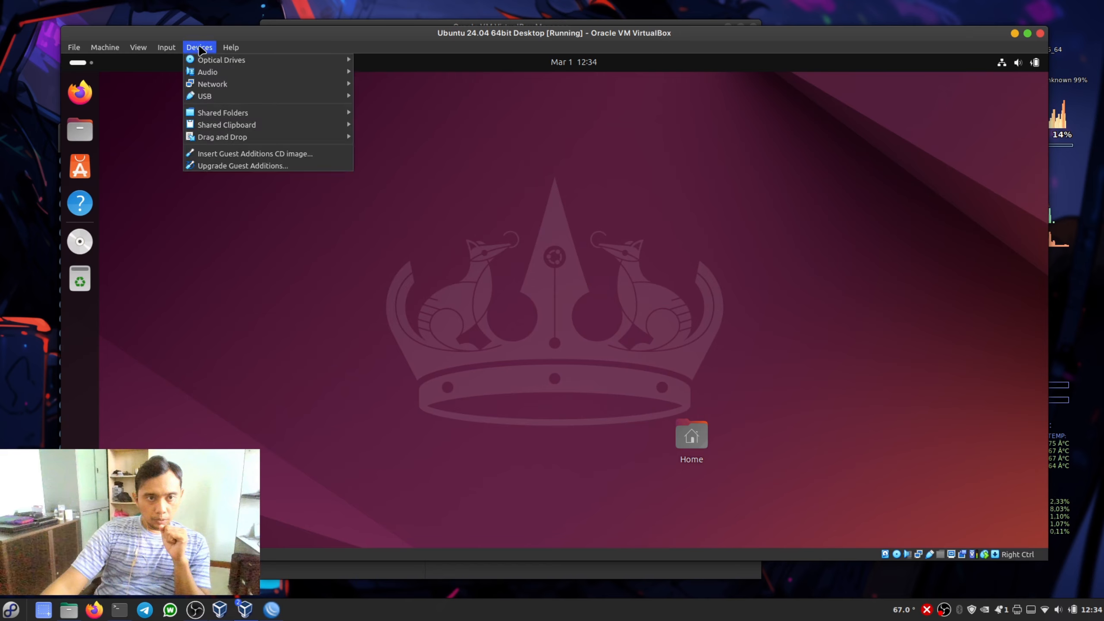
{"action": "mouse_move", "coordinate": [240, 86]}
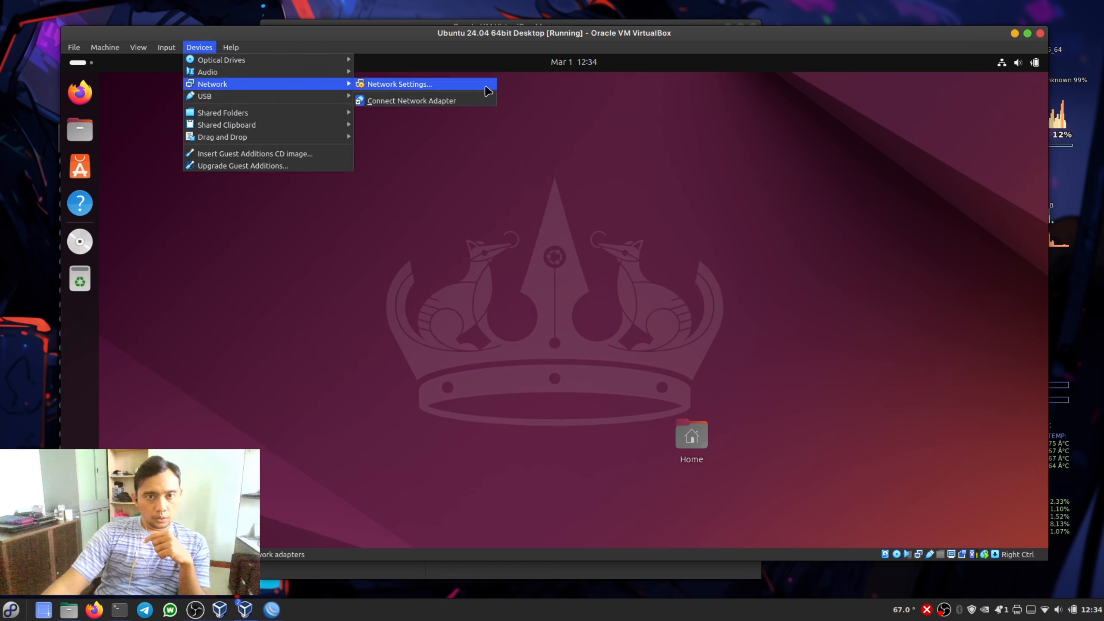
{"action": "left_click", "coordinate": [450, 86]}
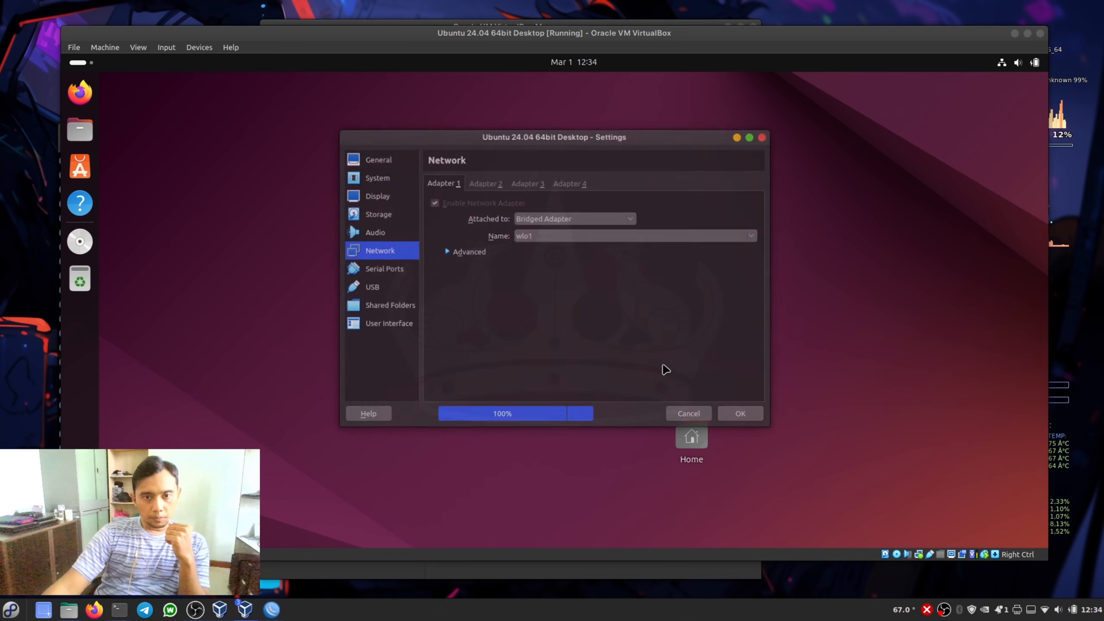
{"action": "left_click", "coordinate": [560, 222]}
{"action": "left_click", "coordinate": [560, 220]}
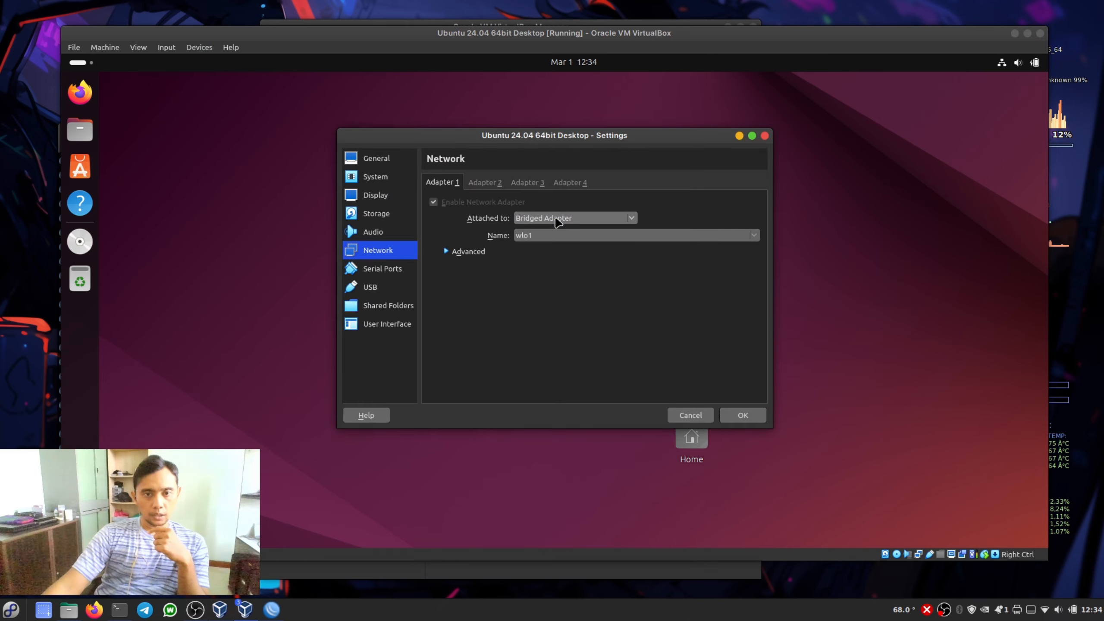
{"action": "left_click", "coordinate": [561, 222]}
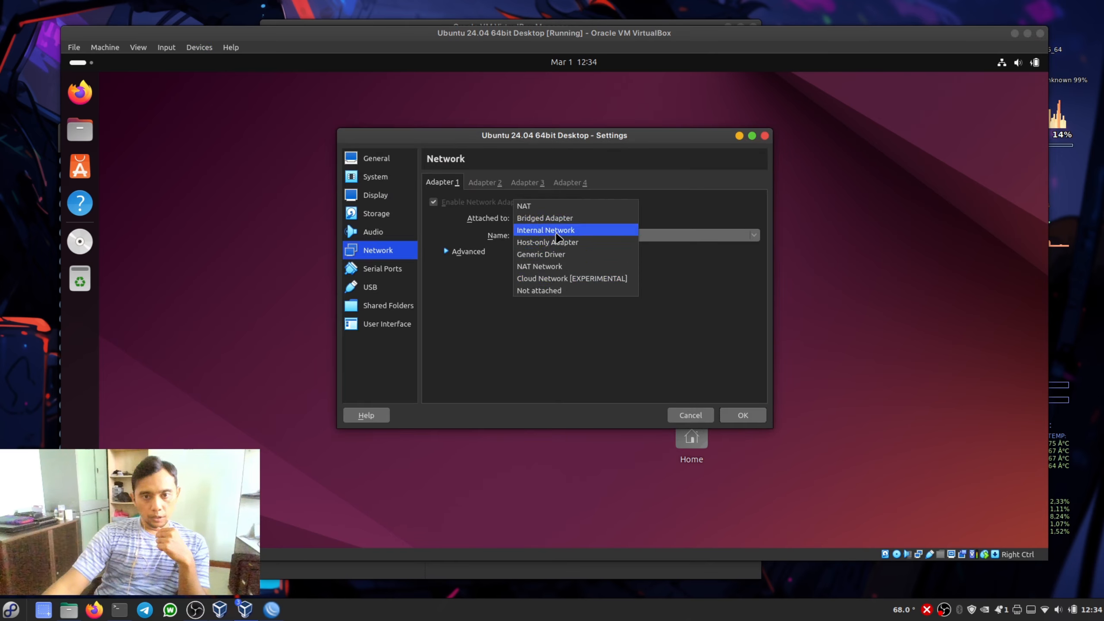
{"action": "left_click", "coordinate": [556, 231]}
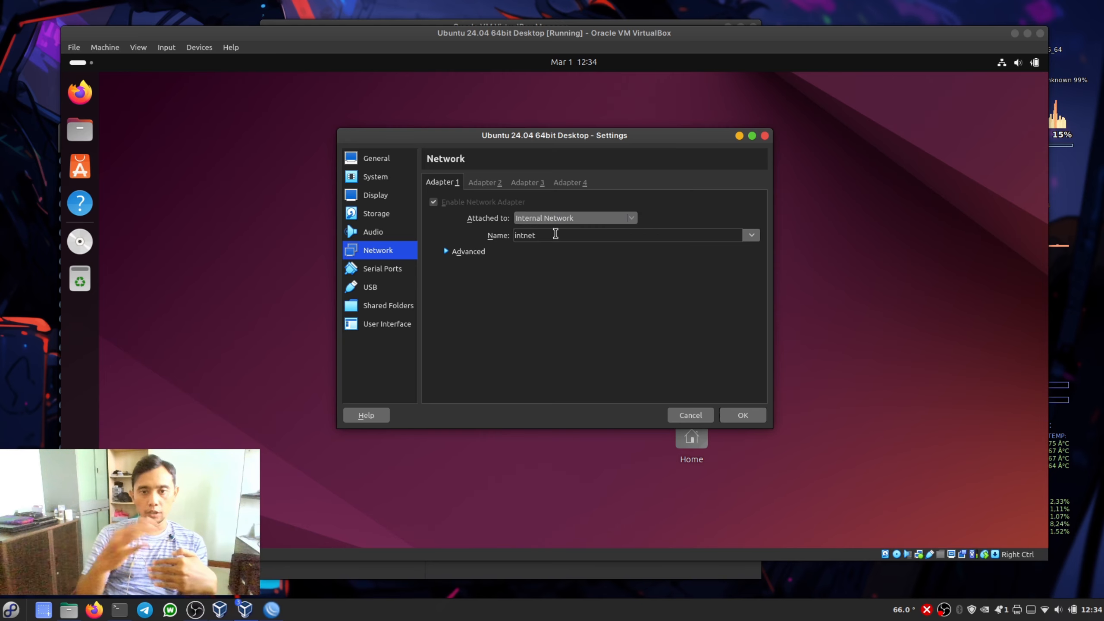
{"action": "left_click", "coordinate": [742, 416]}
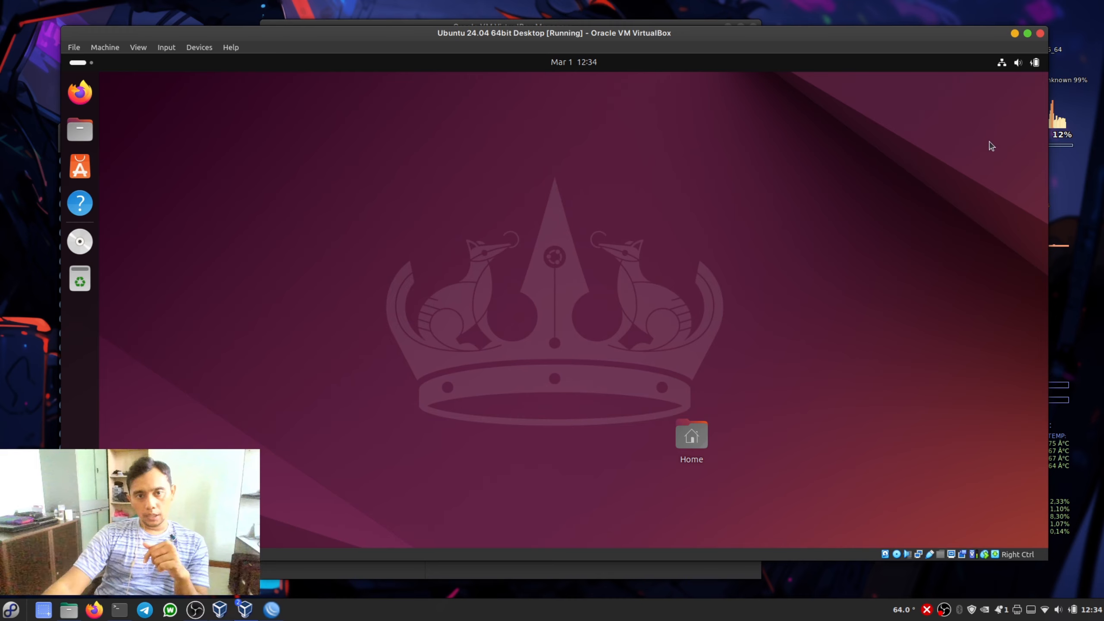
- Turn Ubuntu's wired connection off and on again, and open the IPv4 settings of the wired connection
{"action": "left_click", "coordinate": [1001, 65]}
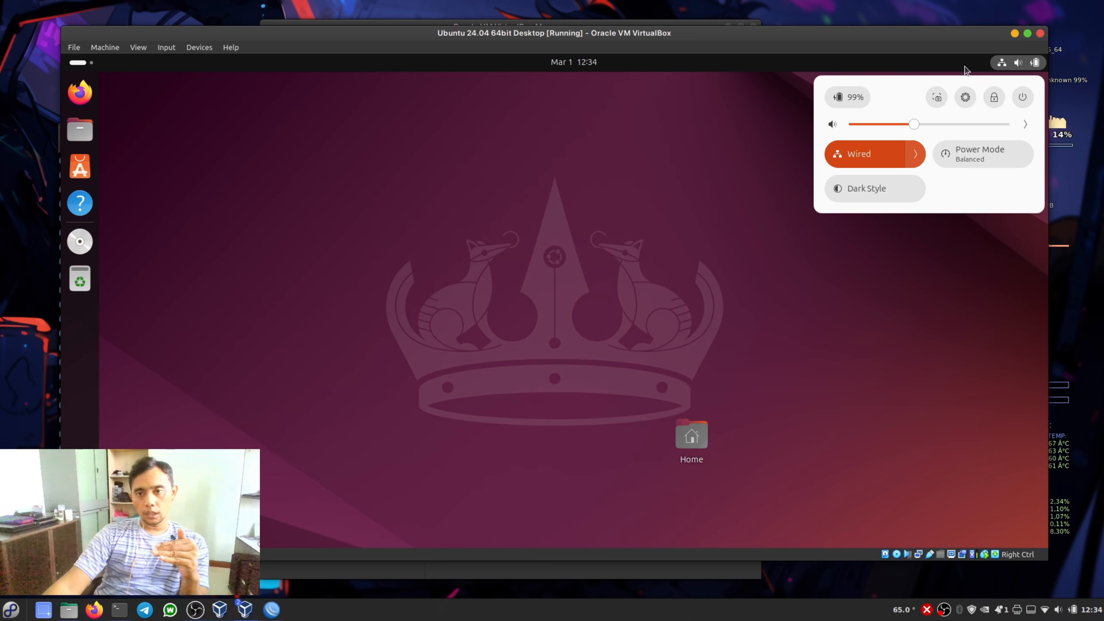
{"action": "left_click", "coordinate": [852, 156]}
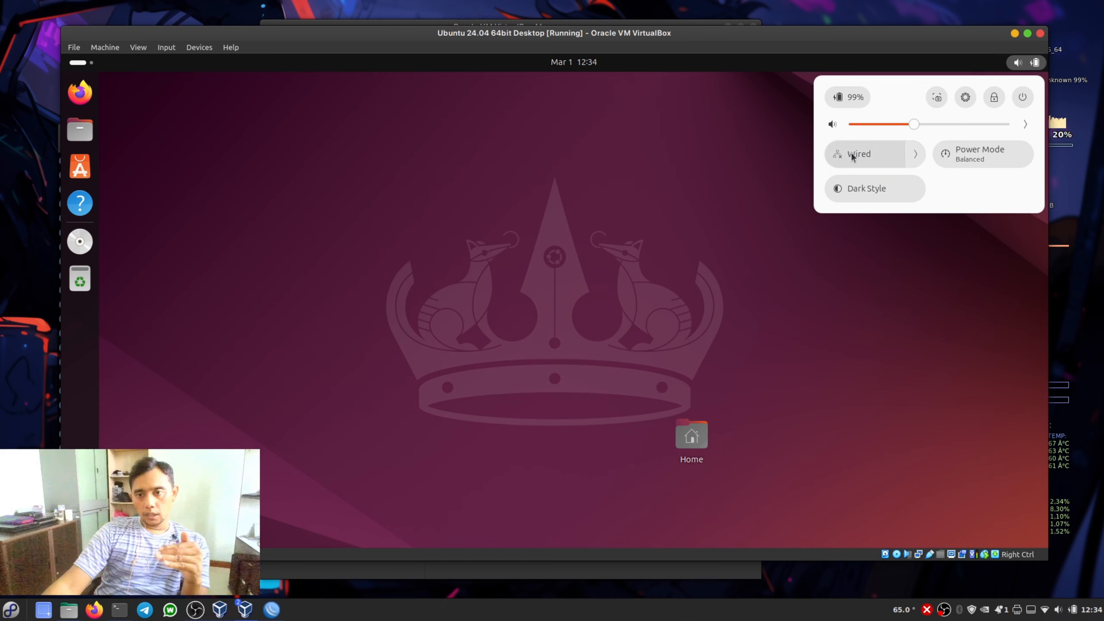
{"action": "left_click", "coordinate": [898, 159]}
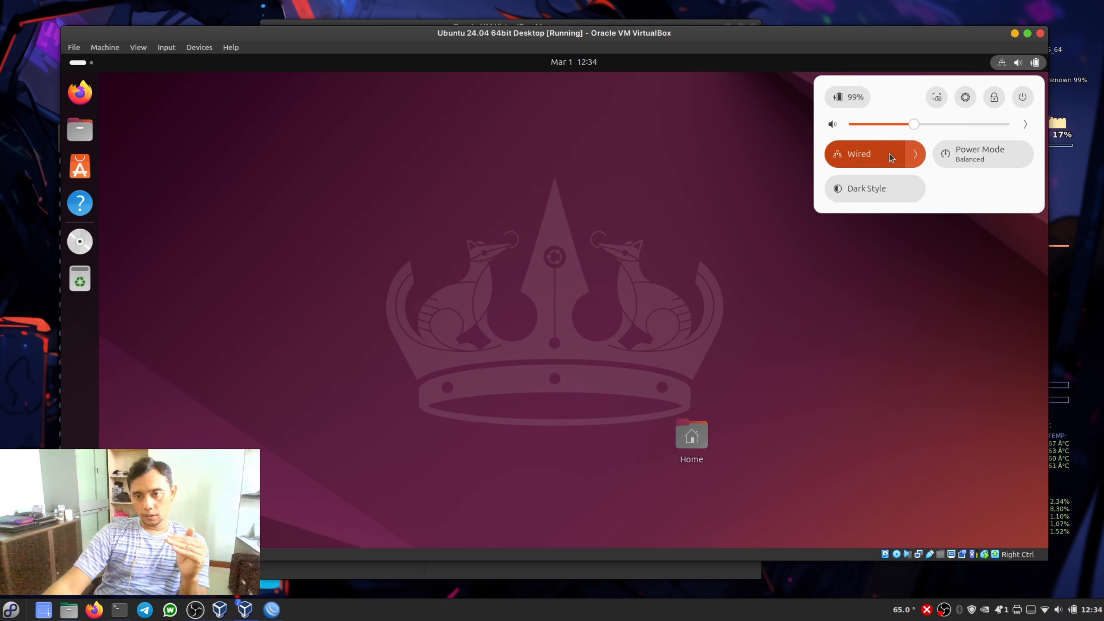
{"action": "left_click", "coordinate": [916, 155]}
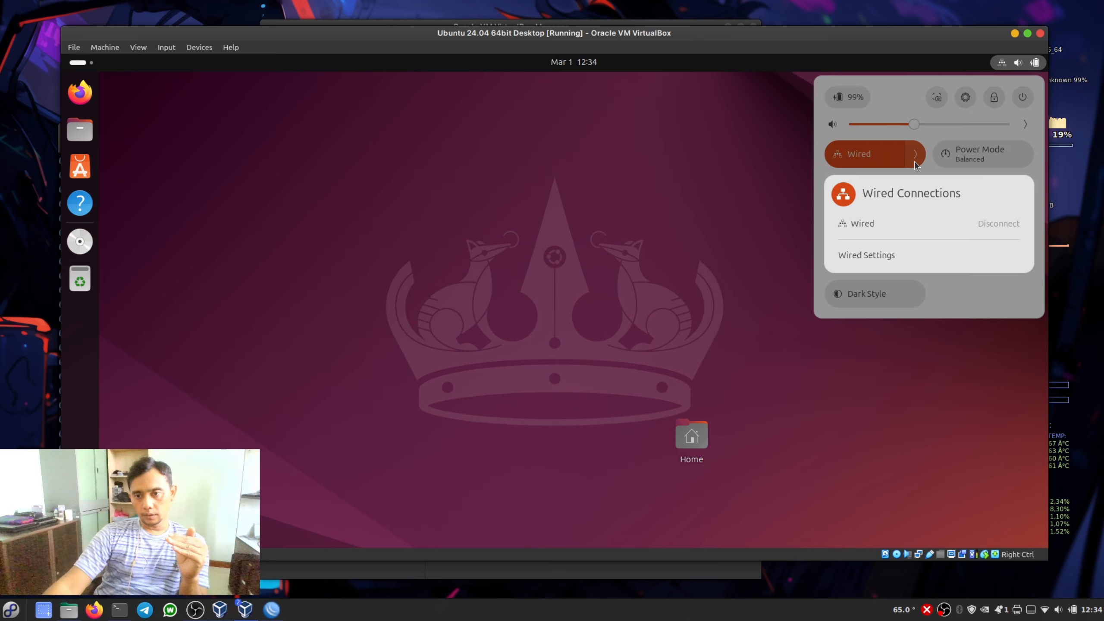
{"action": "left_click", "coordinate": [869, 256]}
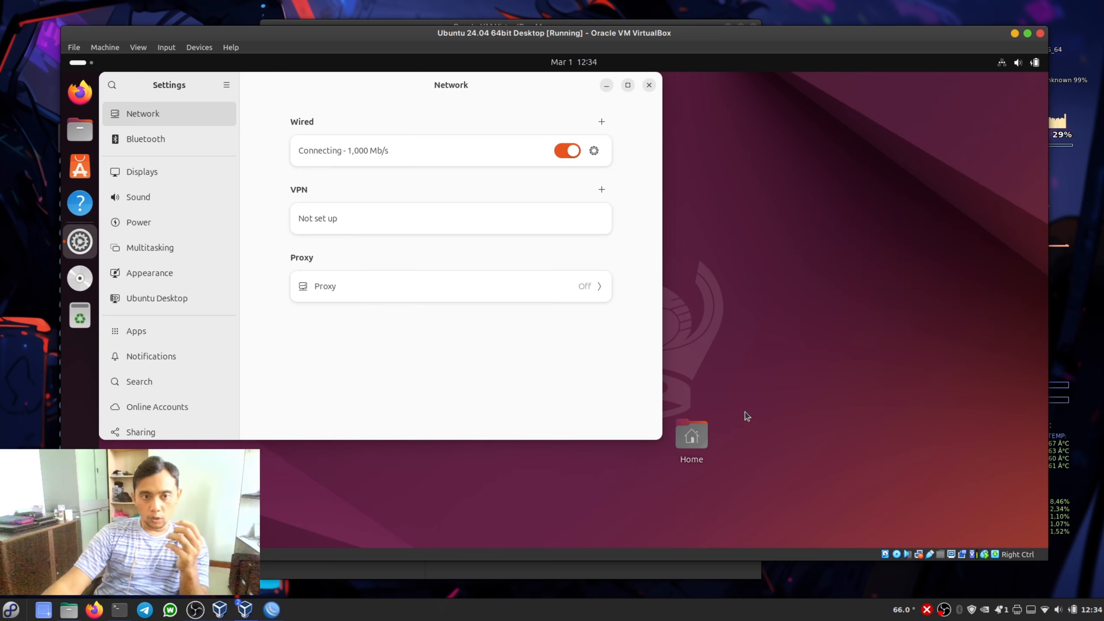
{"action": "left_click", "coordinate": [593, 153]}
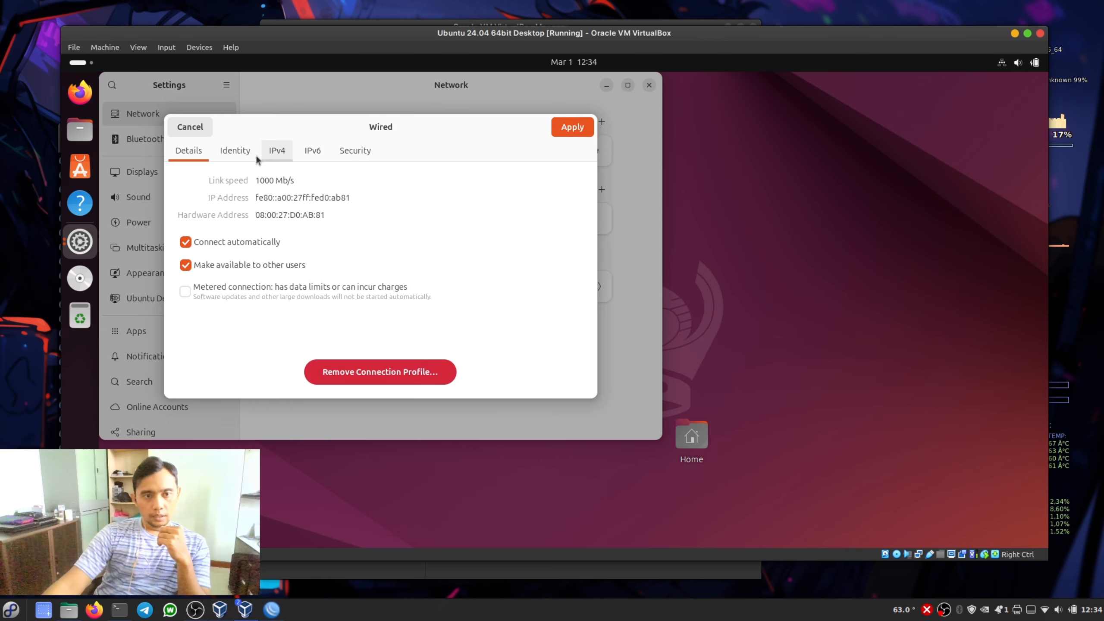
{"action": "left_click", "coordinate": [285, 155]}
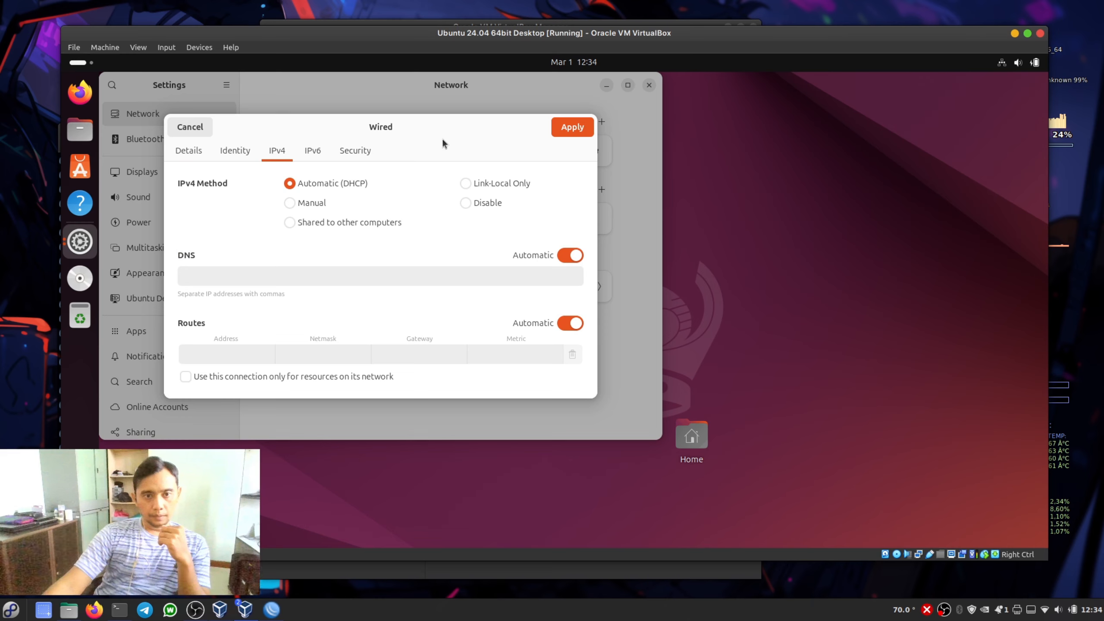
{"action": "left_click_drag", "start_coordinate": [431, 140], "coordinate": [606, 162]}
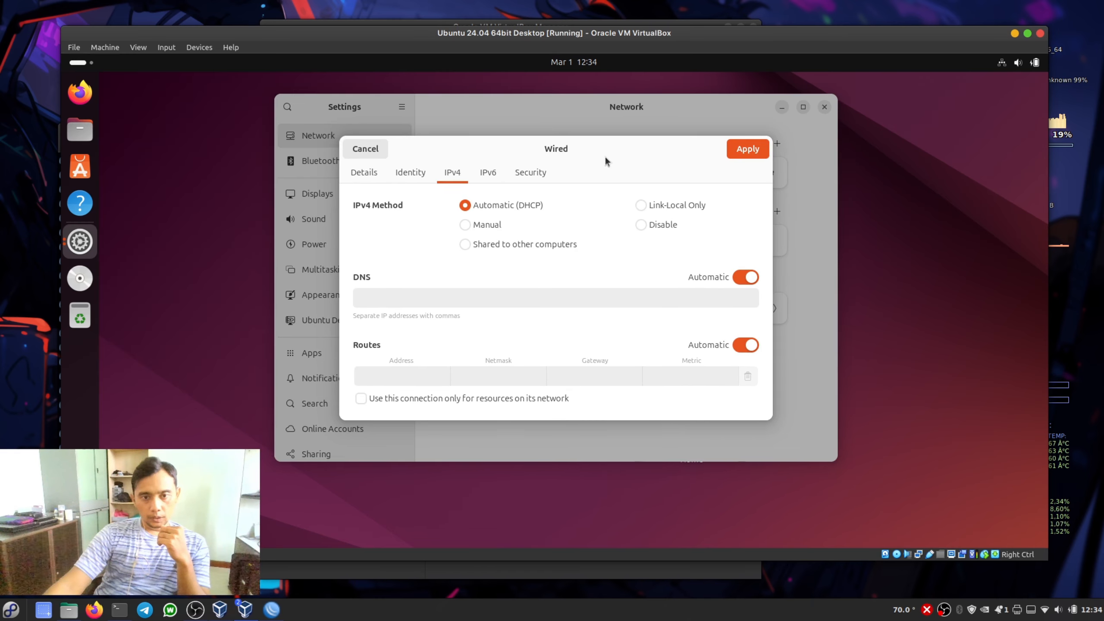
- Set the wired connection's IPv4 method to Manual and enter the address 192.168.3.100
{"action": "left_click", "coordinate": [465, 224]}
{"action": "left_click", "coordinate": [396, 300]}
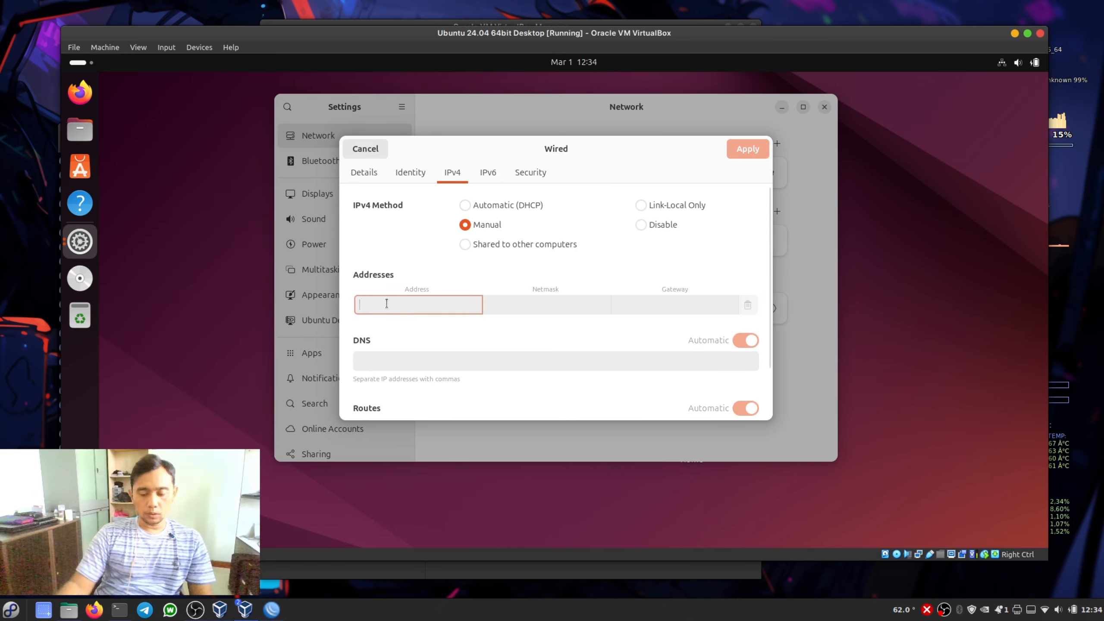
{"action": "type", "text": "192.16"}
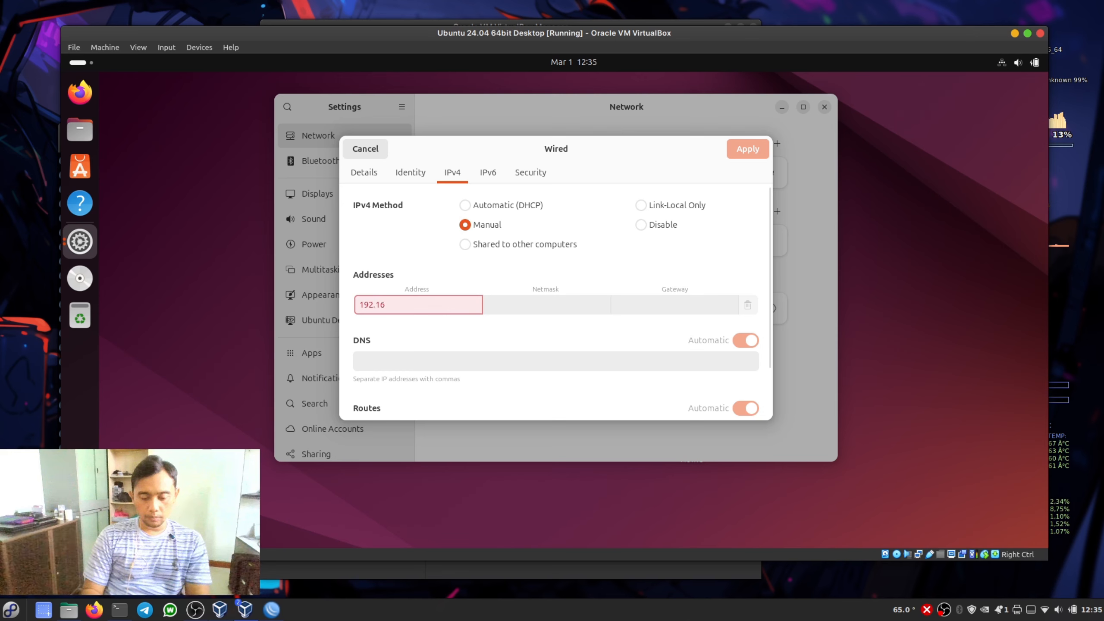
{"action": "type", "text": "8.3"}
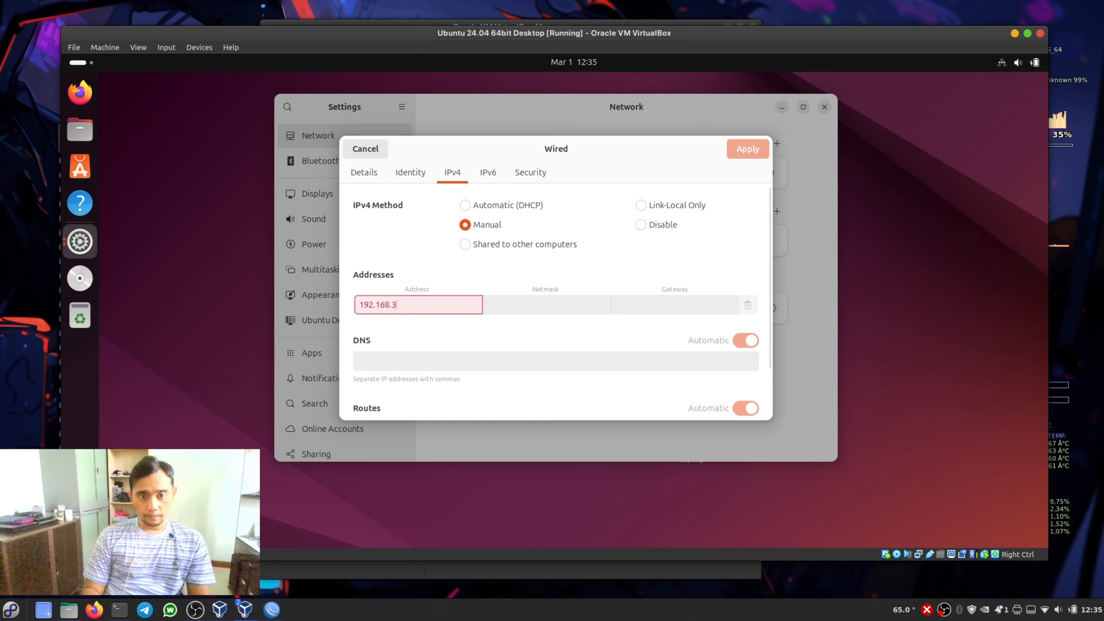
{"action": "type", "text": "."}
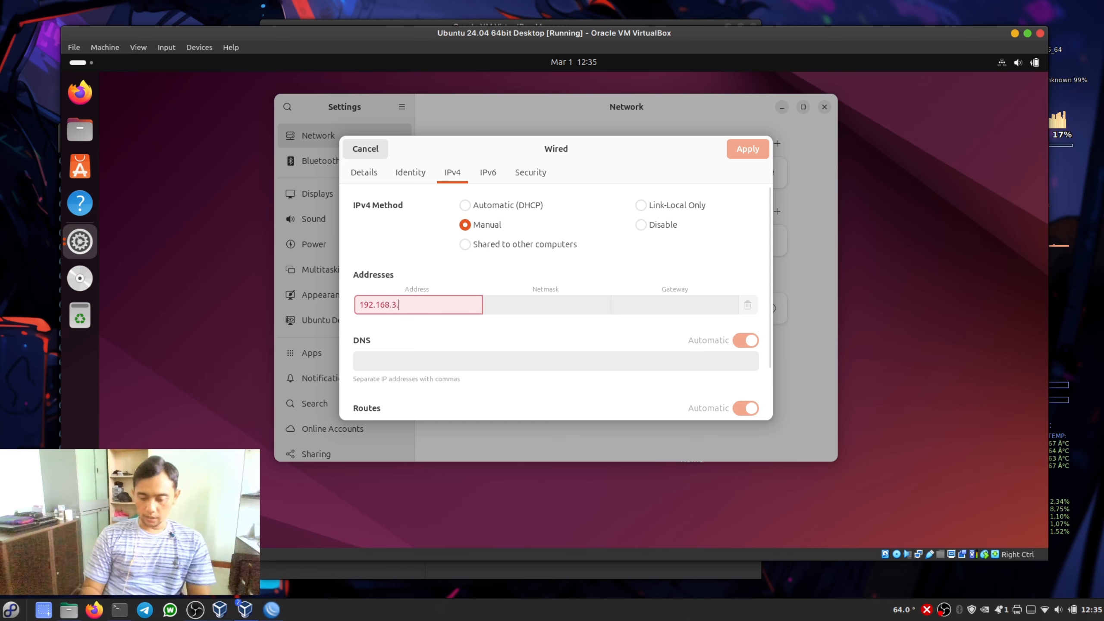
{"action": "type", "text": "100"}
{"action": "key", "text": "Tab"}
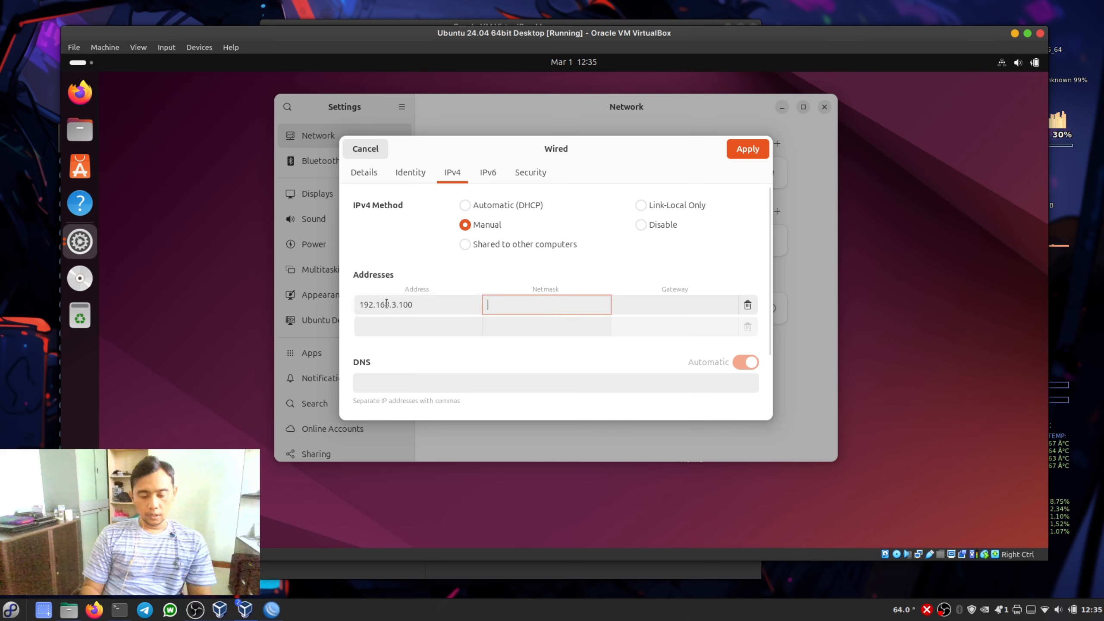
- Enter netmask 255.255.255.0 and gateway 192.168.3.1 for the wired connection's manual IPv4 address
{"action": "type", "text": "255.255"}
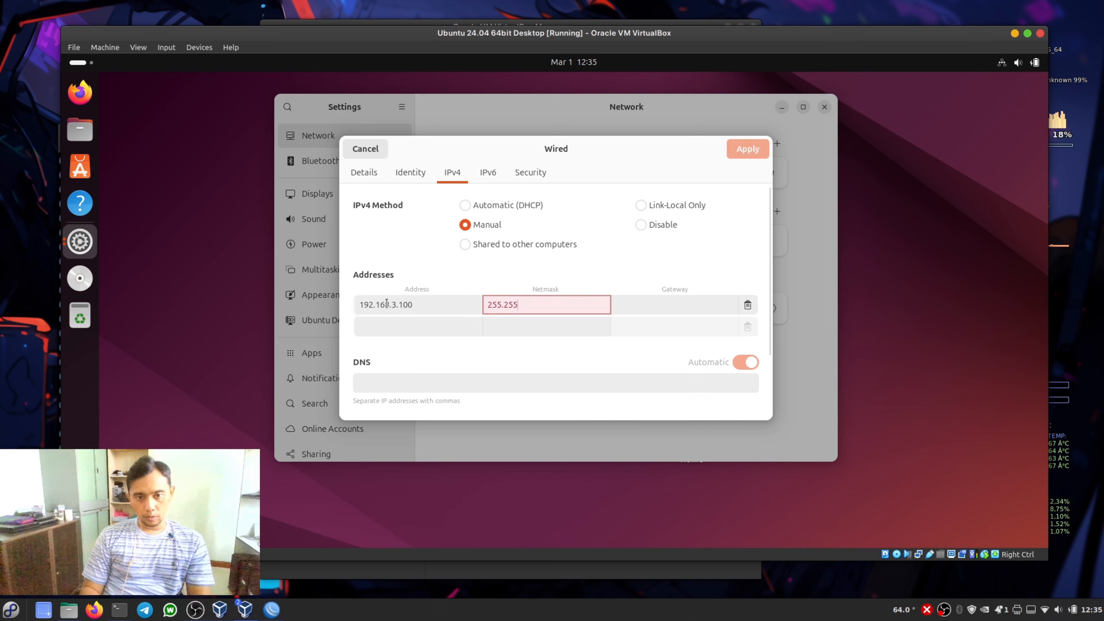
{"action": "type", "text": ".255.0"}
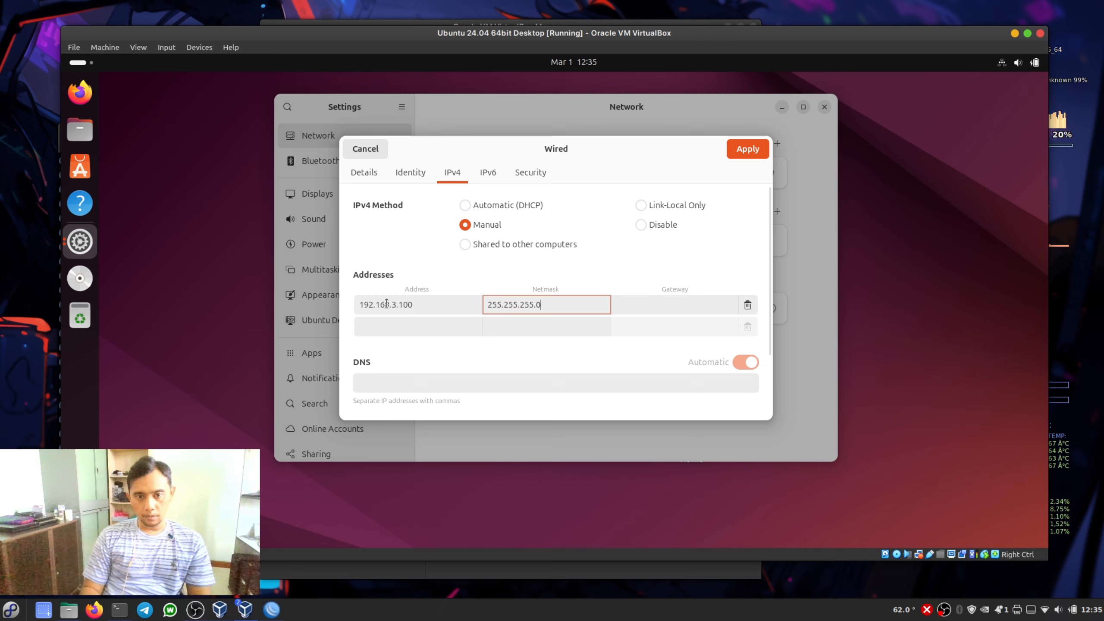
{"action": "key", "text": "Tab"}
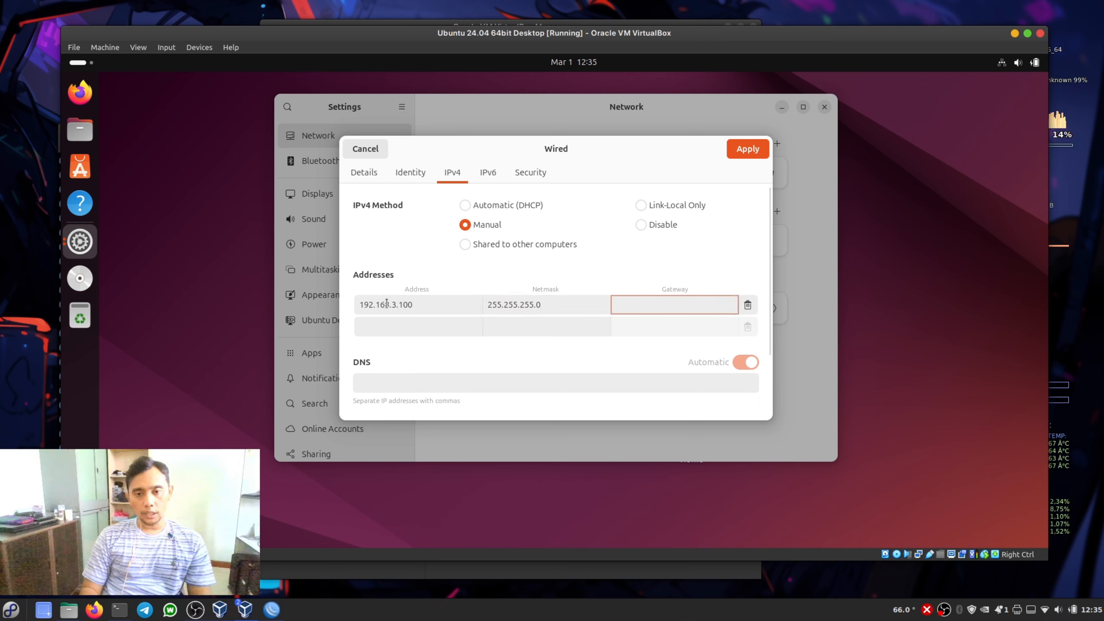
{"action": "type", "text": "192.168"}
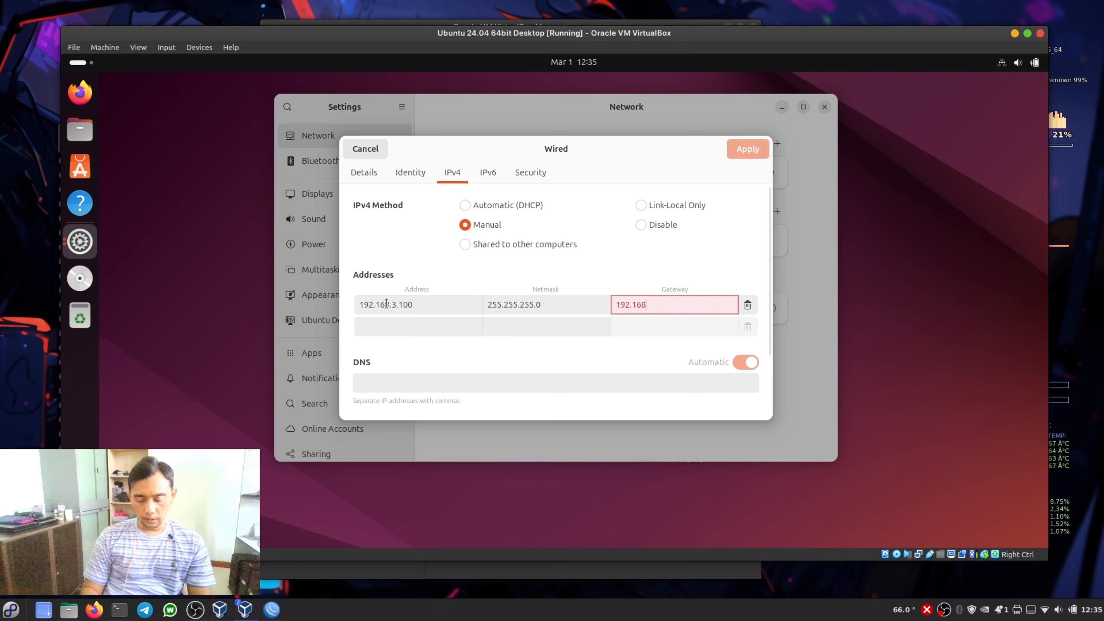
{"action": "type", "text": ".3.1"}
- Set the wired connection's DNS servers to 192.168.3.1,8.8.8.8, apply the IPv4 settings and close Settings
{"action": "key", "text": "Tab"}
{"action": "key", "text": "Tab"}
{"action": "key", "text": "Tab"}
{"action": "key", "text": "Tab"}
{"action": "key", "text": "Tab"}
{"action": "key", "text": "Tab"}
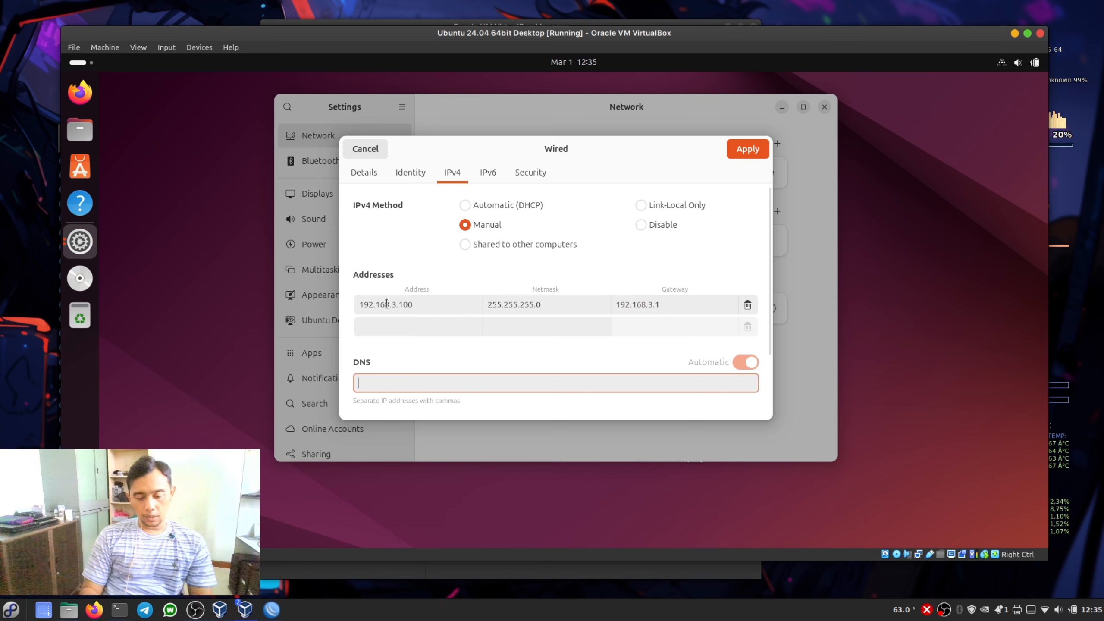
{"action": "type", "text": "192"}
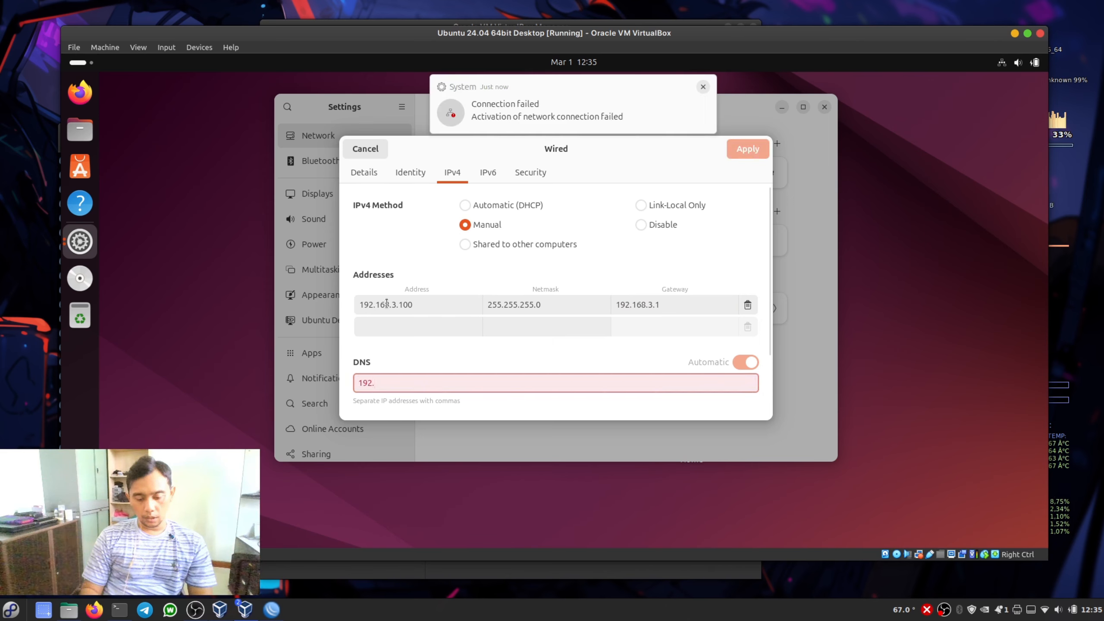
{"action": "type", "text": ".1683"}
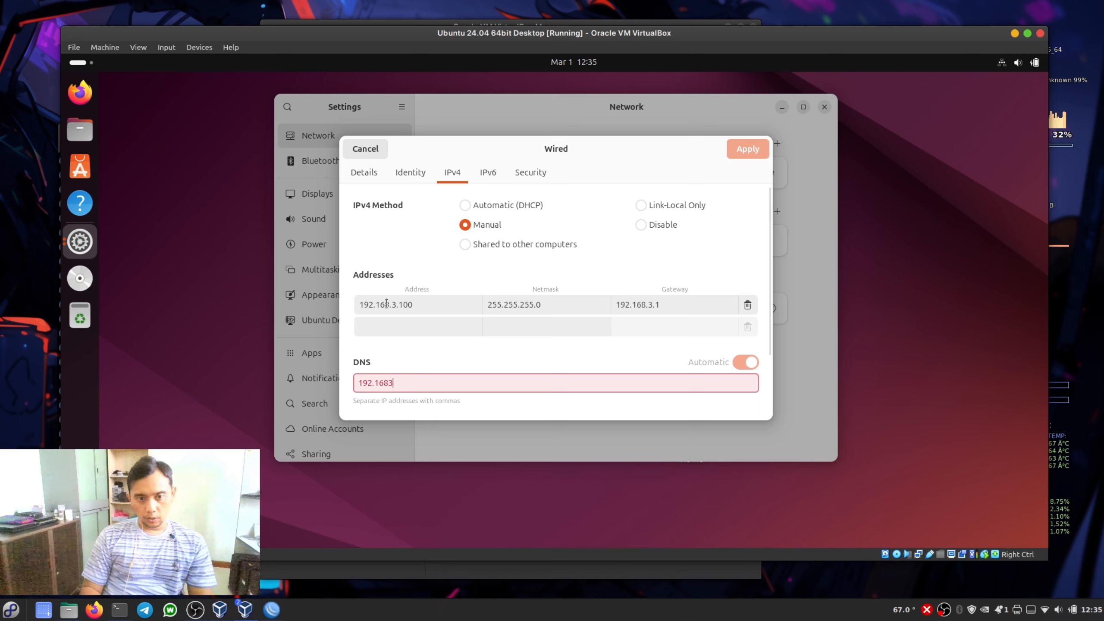
{"action": "key", "text": "BackSpace"}
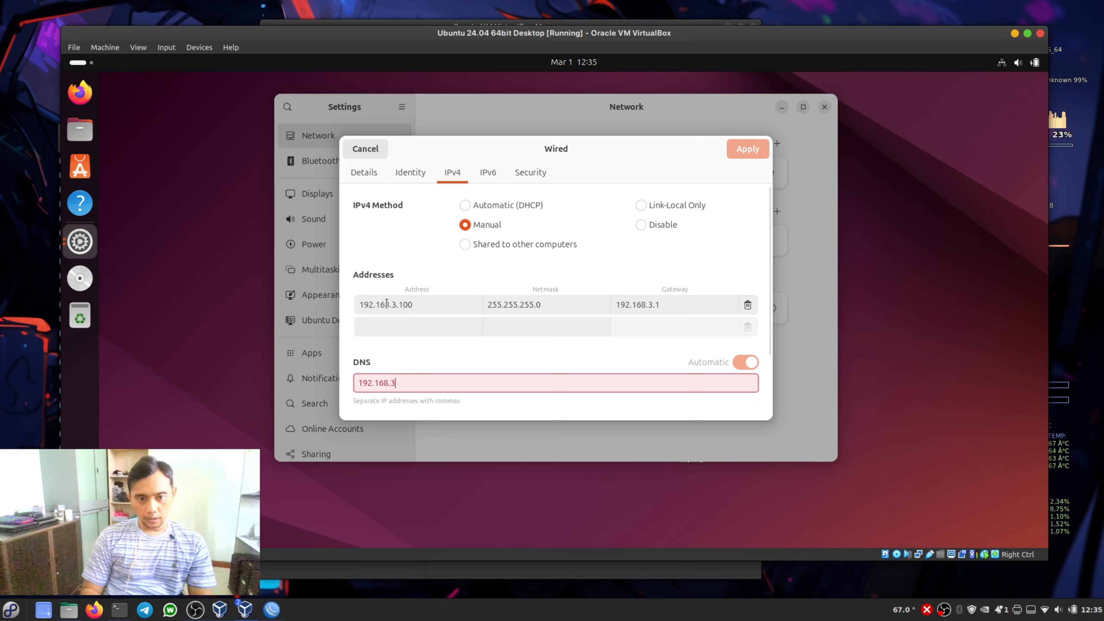
{"action": "type", "text": ".31"}
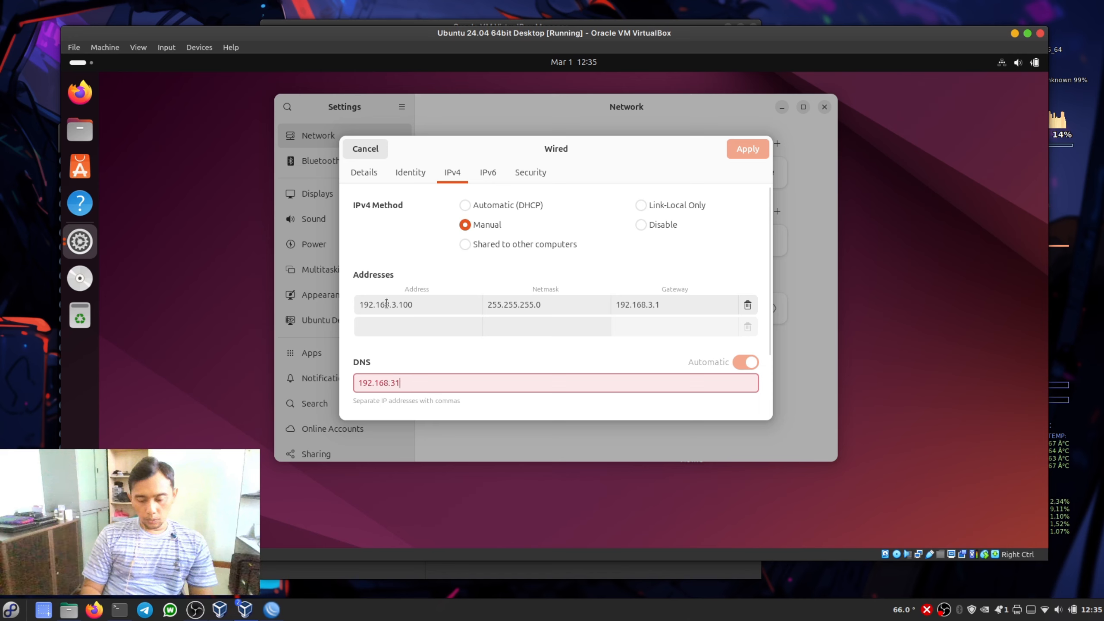
{"action": "type", "text": ","}
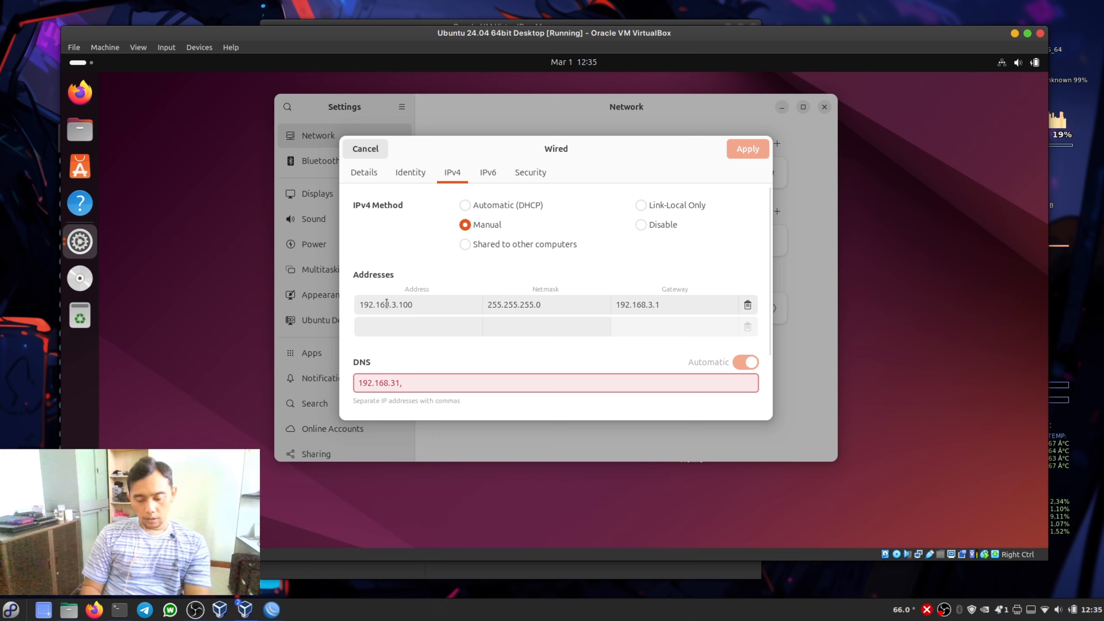
{"action": "type", "text": "8.8.8.8"}
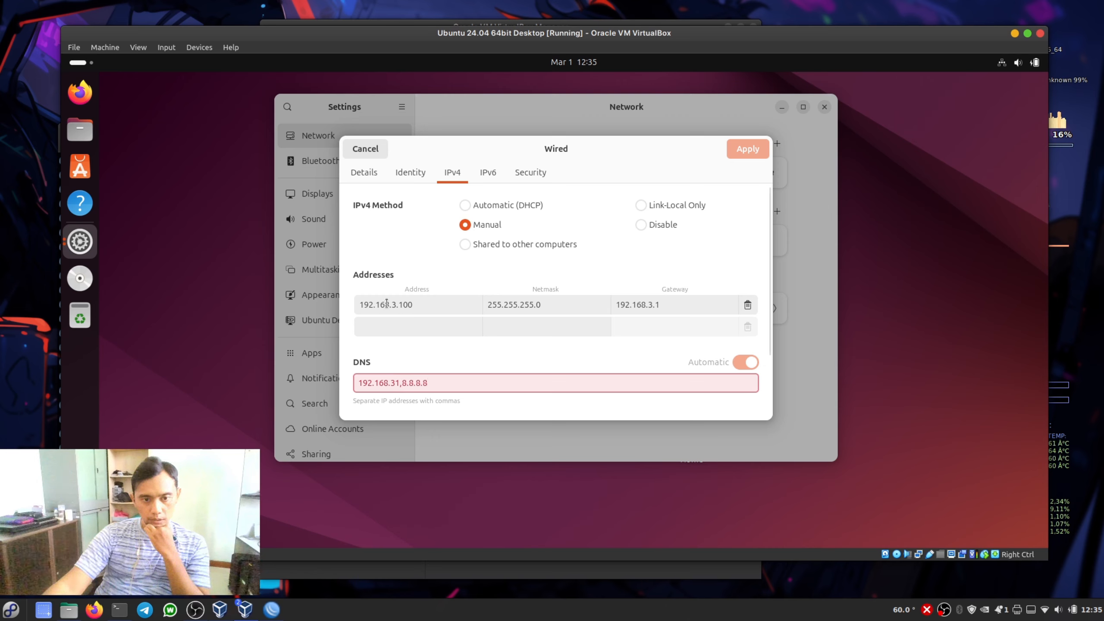
{"action": "key", "text": "BackSpace"}
{"action": "key", "text": "BackSpace"}
{"action": "key", "text": "BackSpace"}
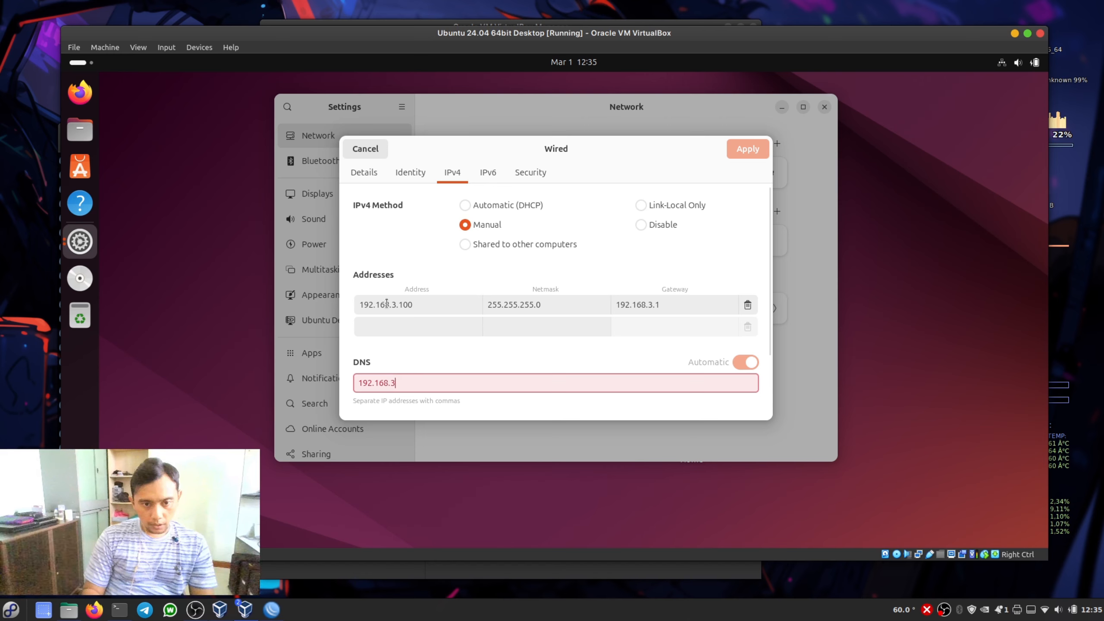
{"action": "type", "text": ".1,"}
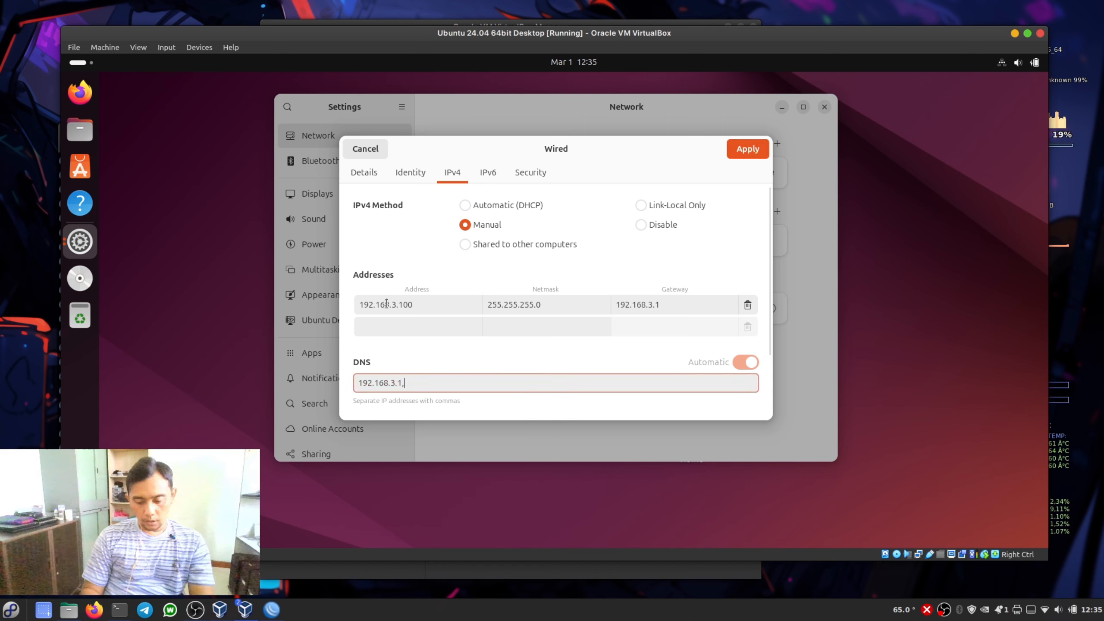
{"action": "type", "text": "8.8.8.8"}
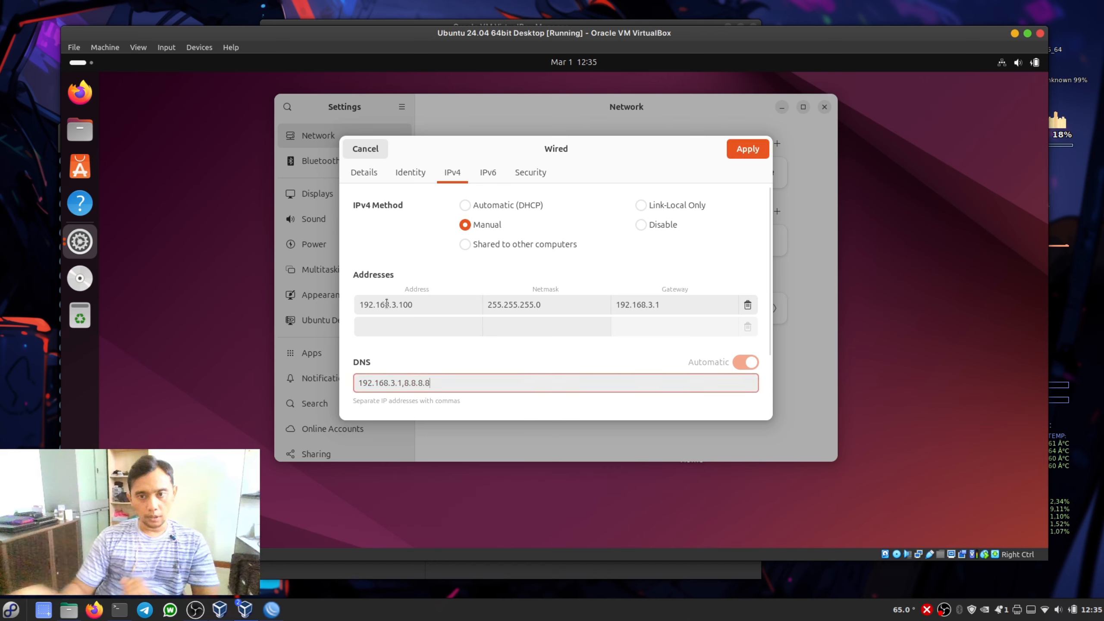
{"action": "left_click", "coordinate": [749, 148]}
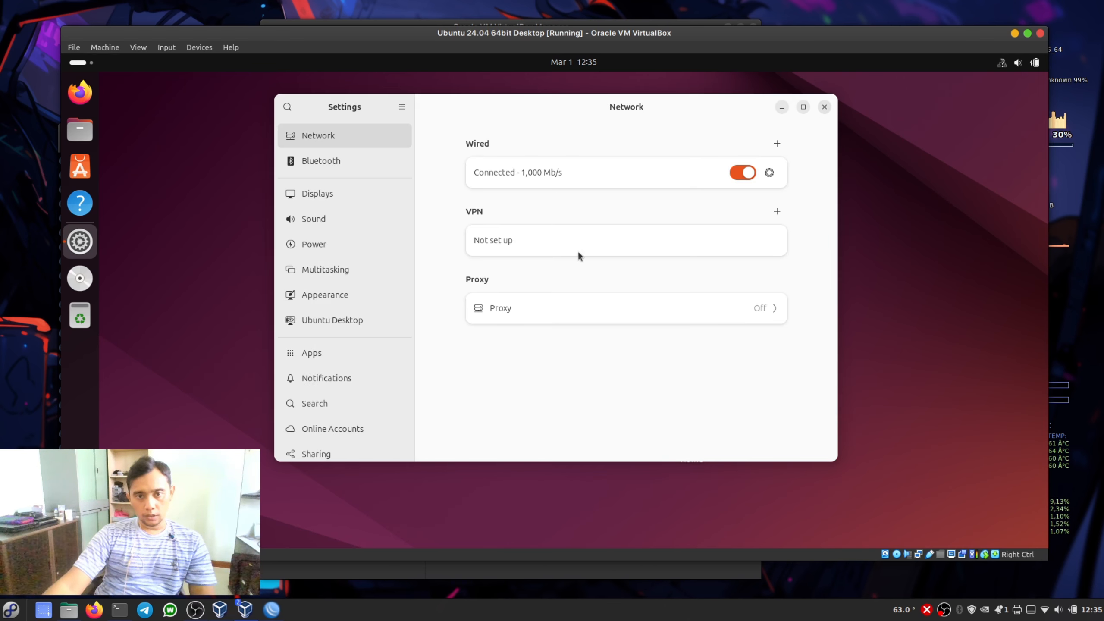
{"action": "left_click", "coordinate": [824, 106]}
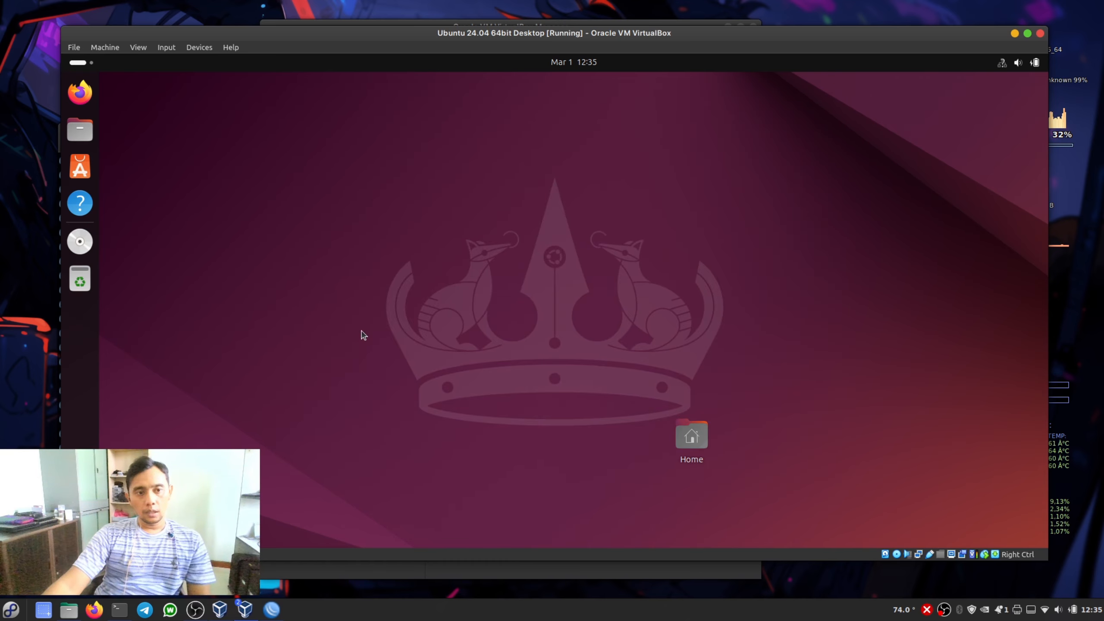
- Find and open the Terminal application in the Ubuntu virtual machine
{"action": "key", "text": "super"}
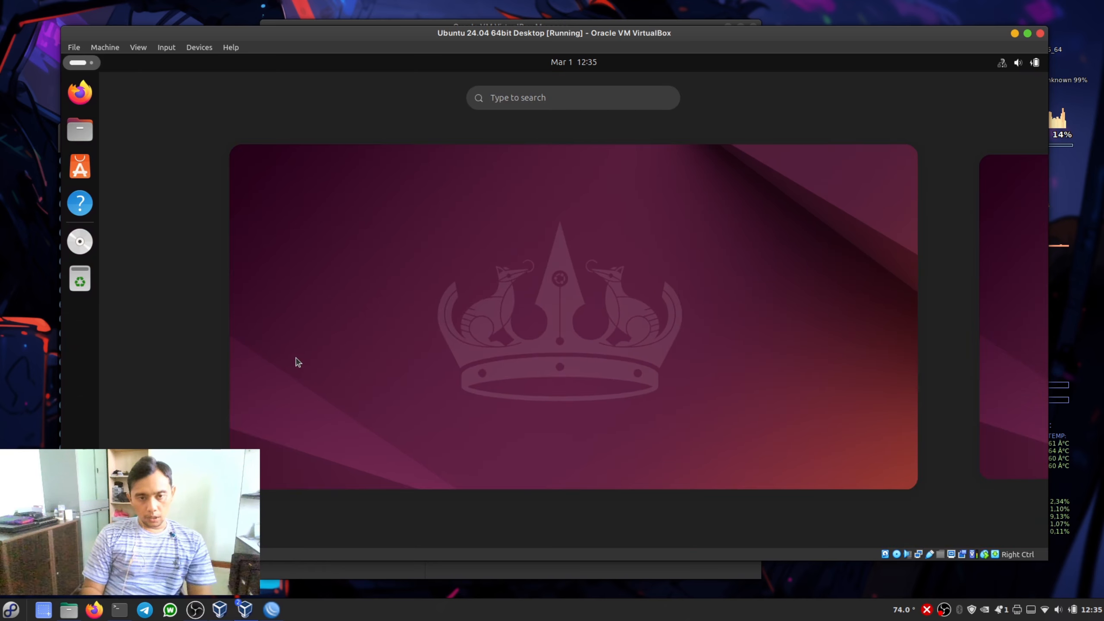
{"action": "type", "text": "ter"}
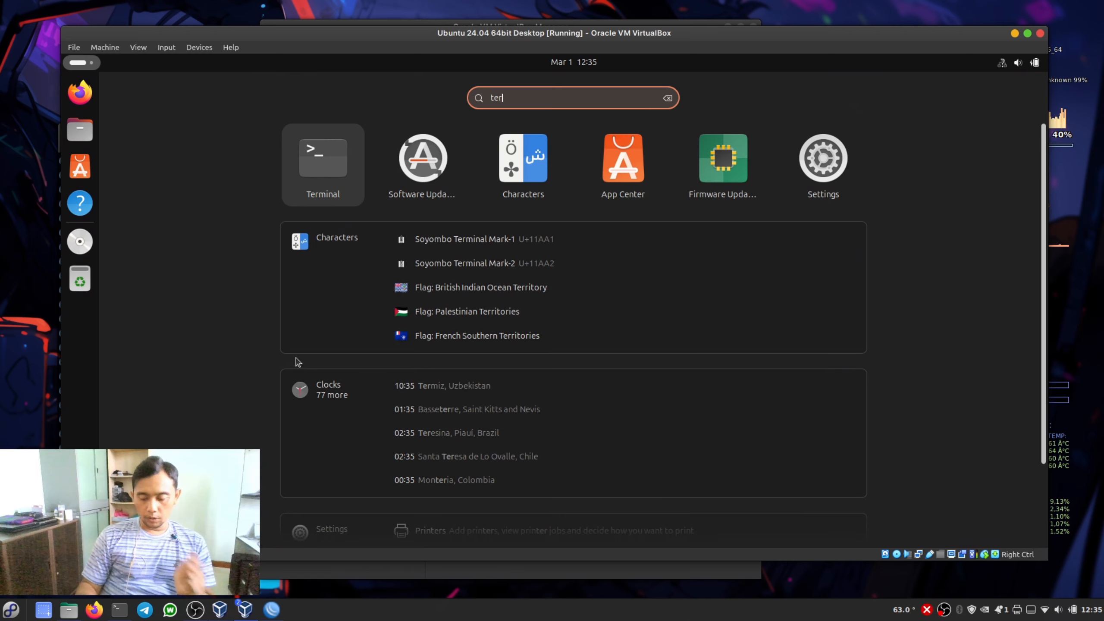
{"action": "key", "text": "Return"}
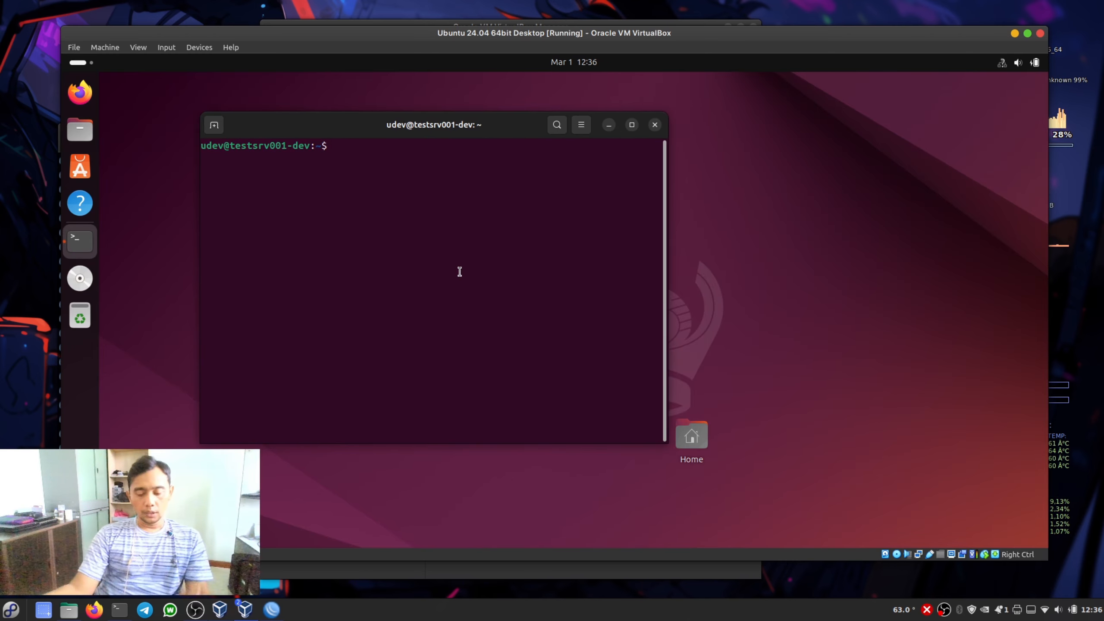
- Ping the router at 192.168.3.1 from the Ubuntu terminal, and stop the ping after several replies
{"action": "type", "text": "ping"}
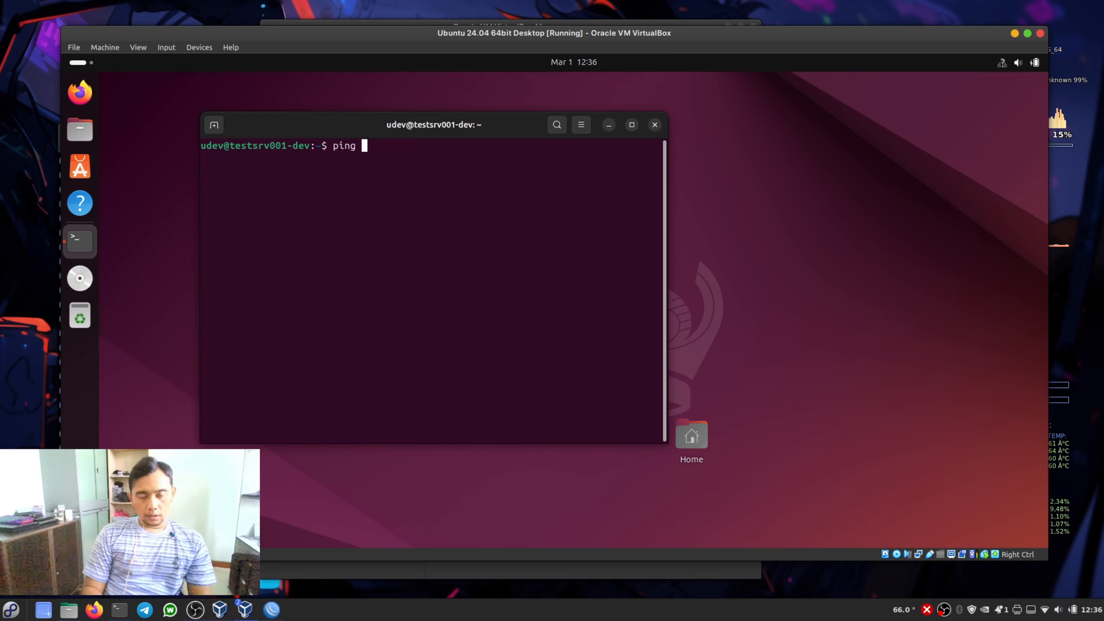
{"action": "type", "text": "g 192.1"}
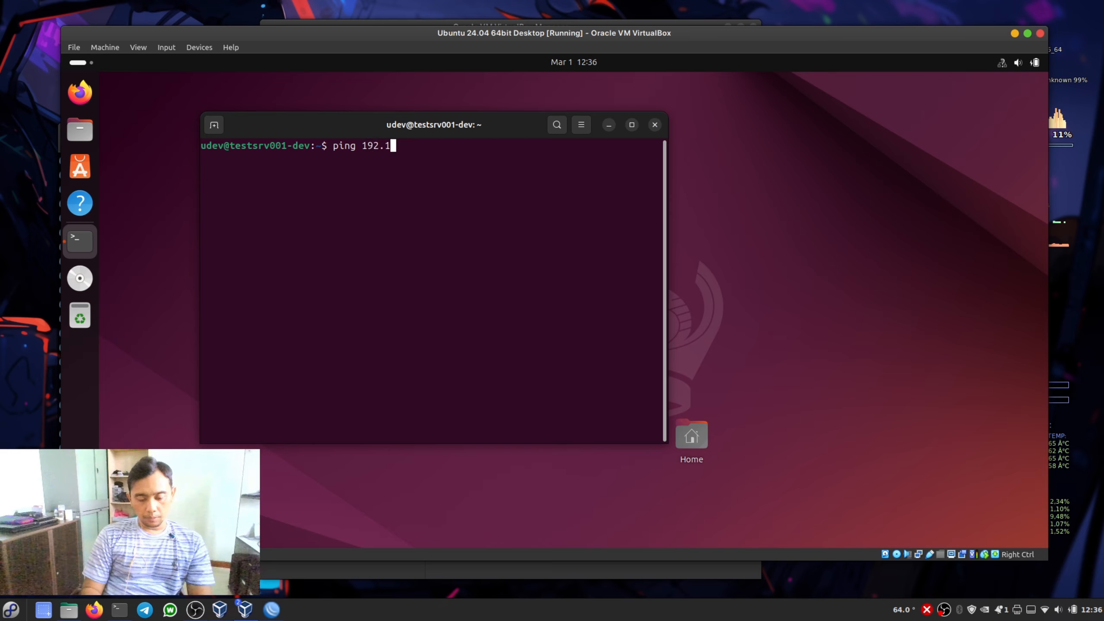
{"action": "type", "text": "68.3.1"}
{"action": "key", "text": "Return"}
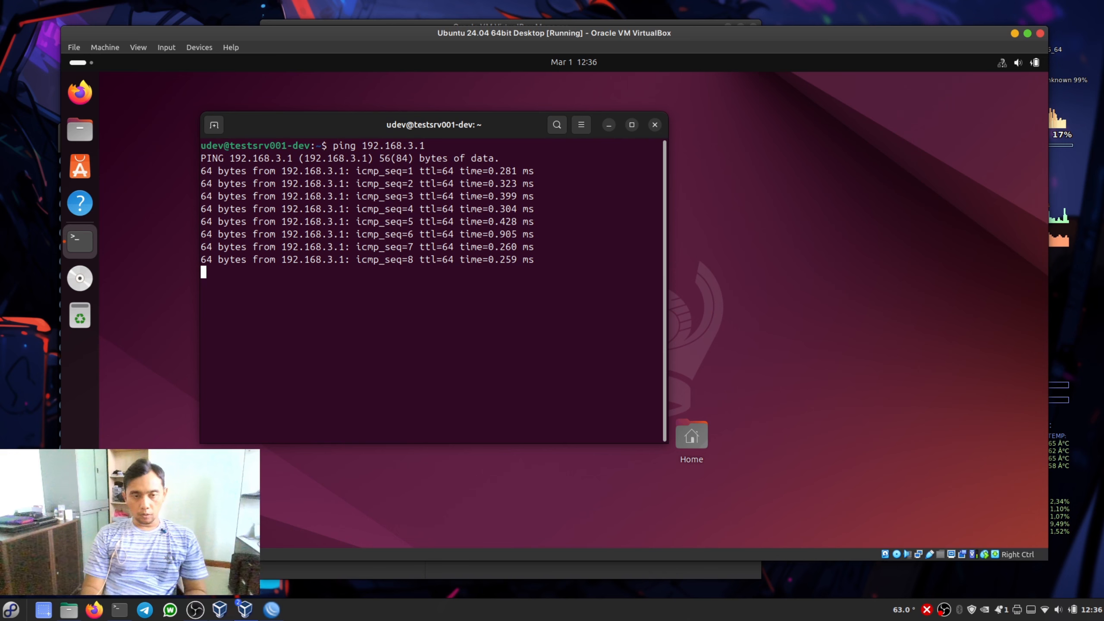
{"action": "key", "text": "ctrl+z"}
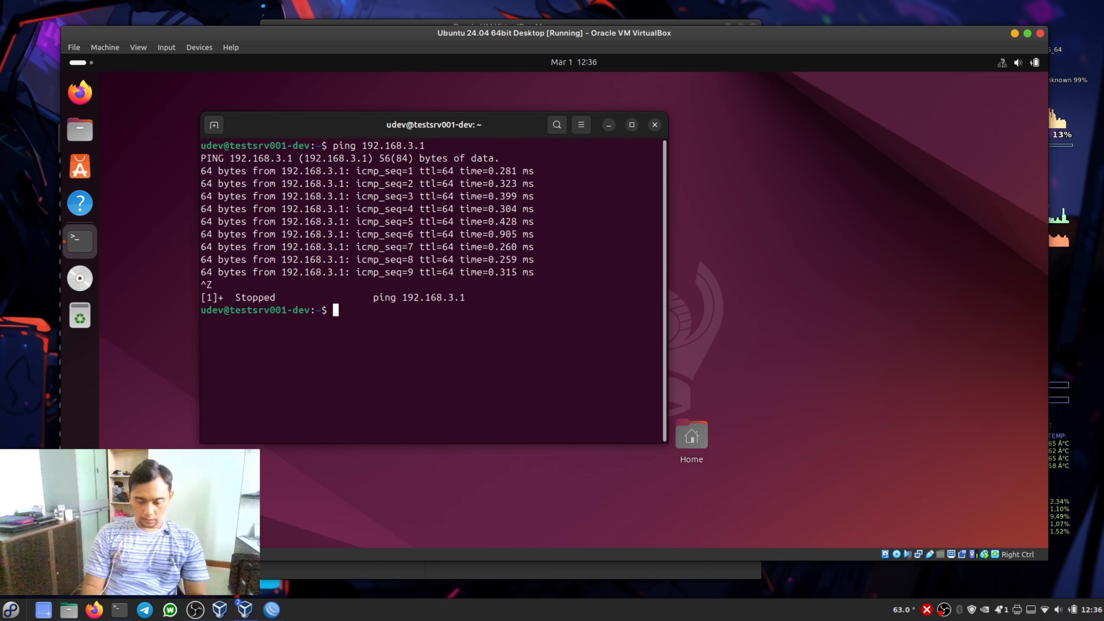
{"action": "type", "text": "ping www.goog"}
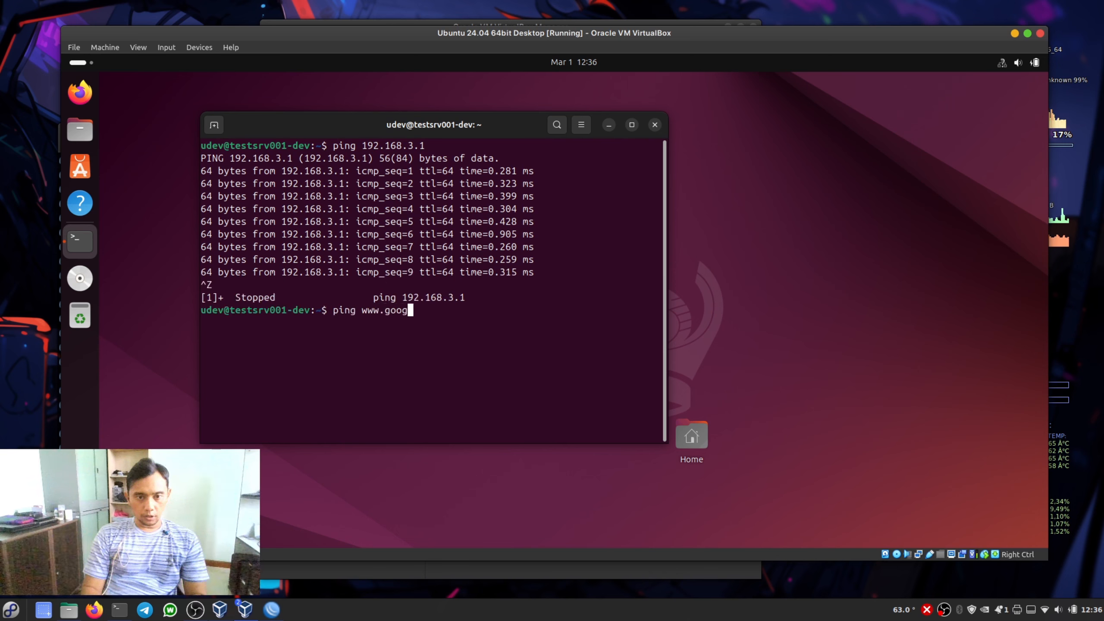
{"action": "type", "text": "le.com"}
{"action": "key", "text": "Return"}
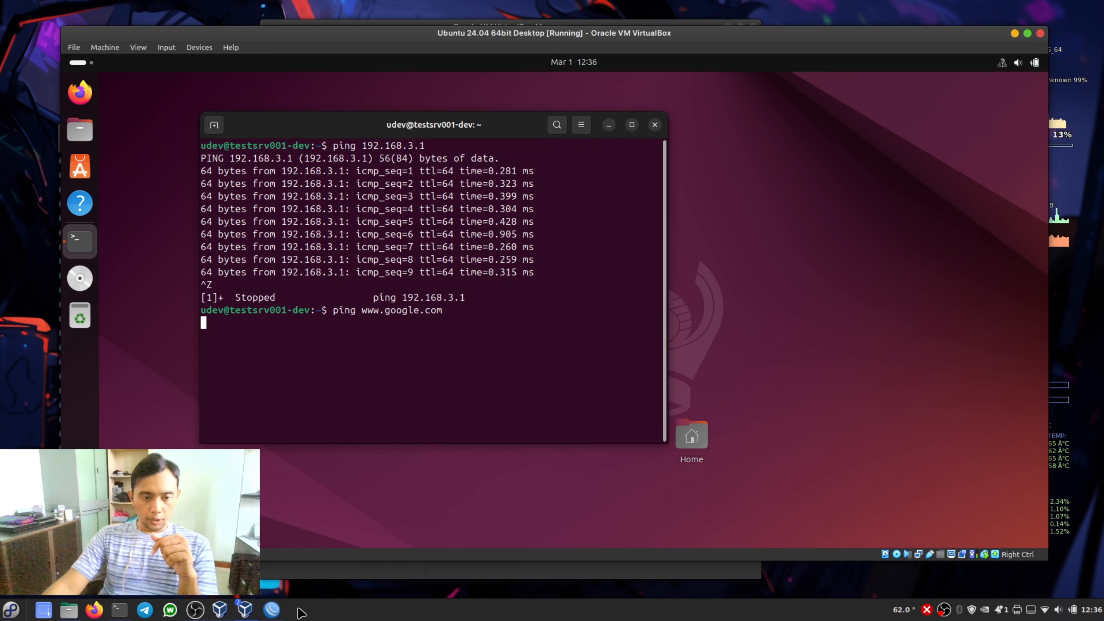
- Switch to the WinBox session of the MikroTik router and move its window aside over the Ubuntu virtual machine
{"action": "left_click", "coordinate": [273, 609]}
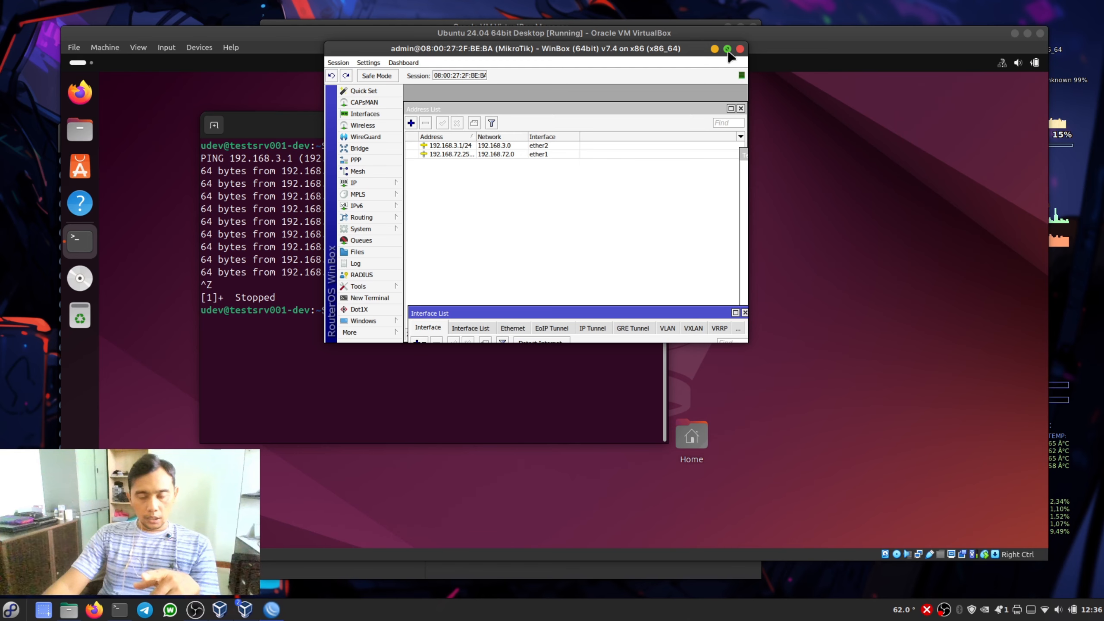
{"action": "left_click_drag", "start_coordinate": [667, 48], "coordinate": [469, 35]}
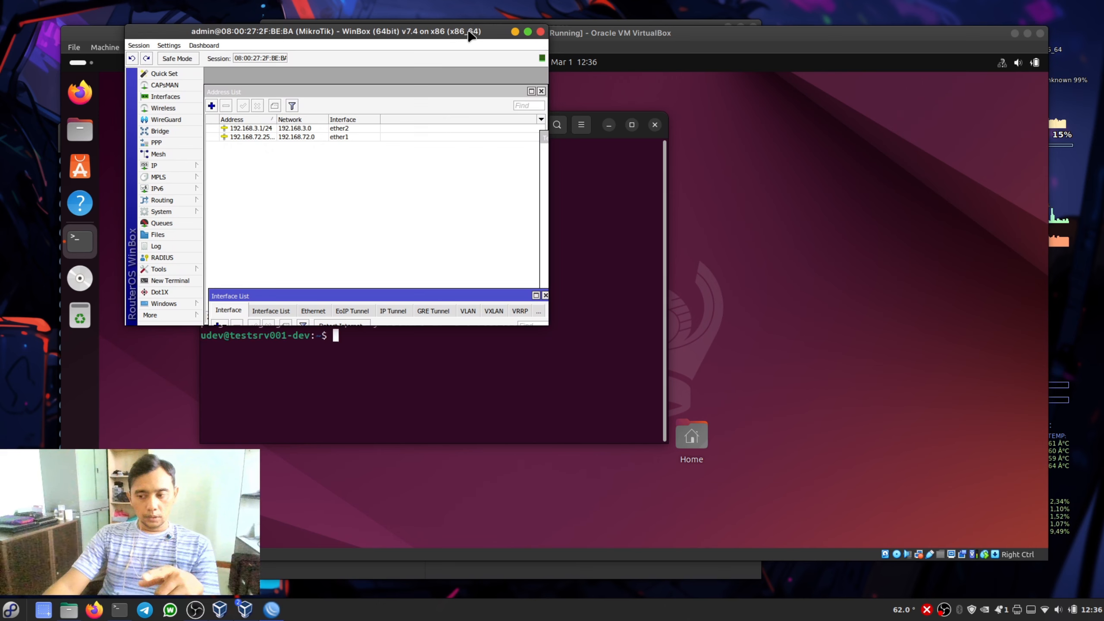
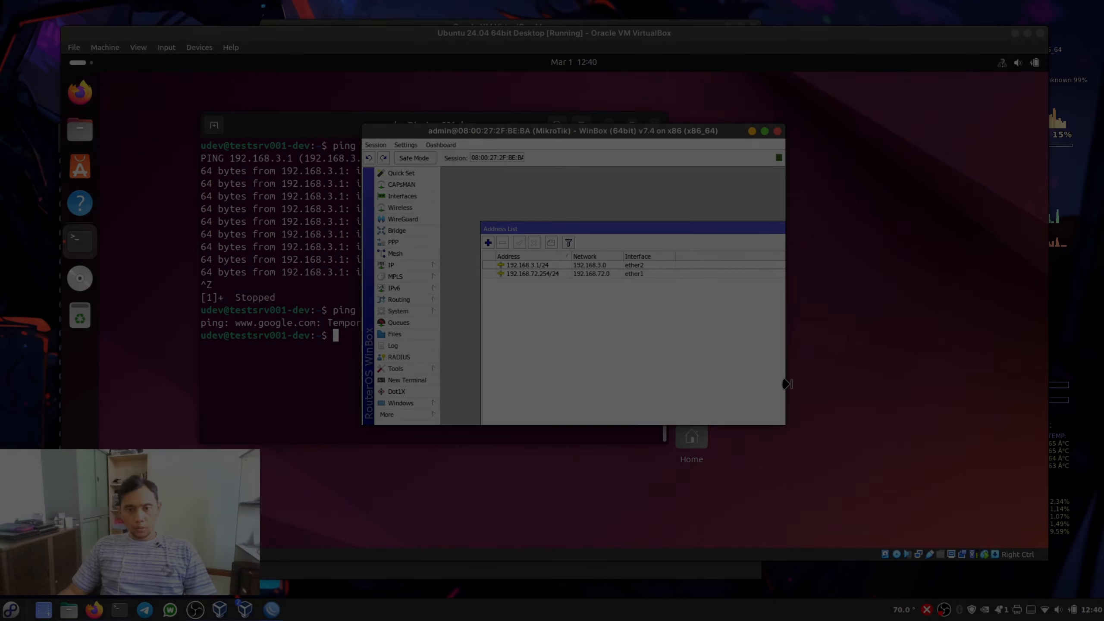
- Close the address list and start a new firewall NAT rule in the maximized WinBox session
{"action": "left_click_drag", "start_coordinate": [673, 231], "coordinate": [591, 216]}
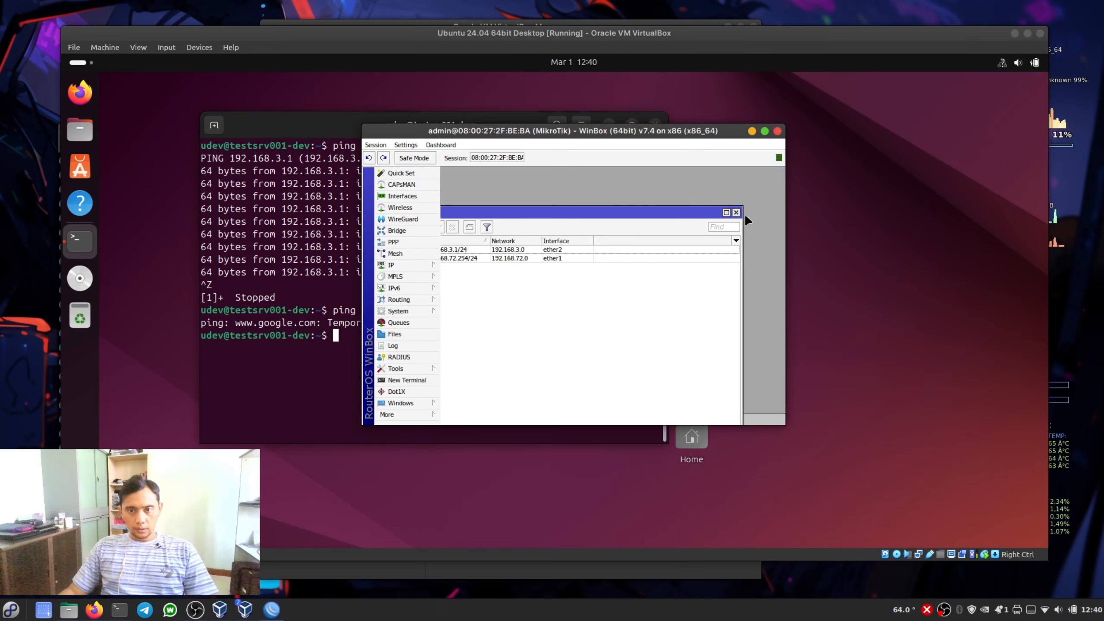
{"action": "left_click", "coordinate": [736, 212]}
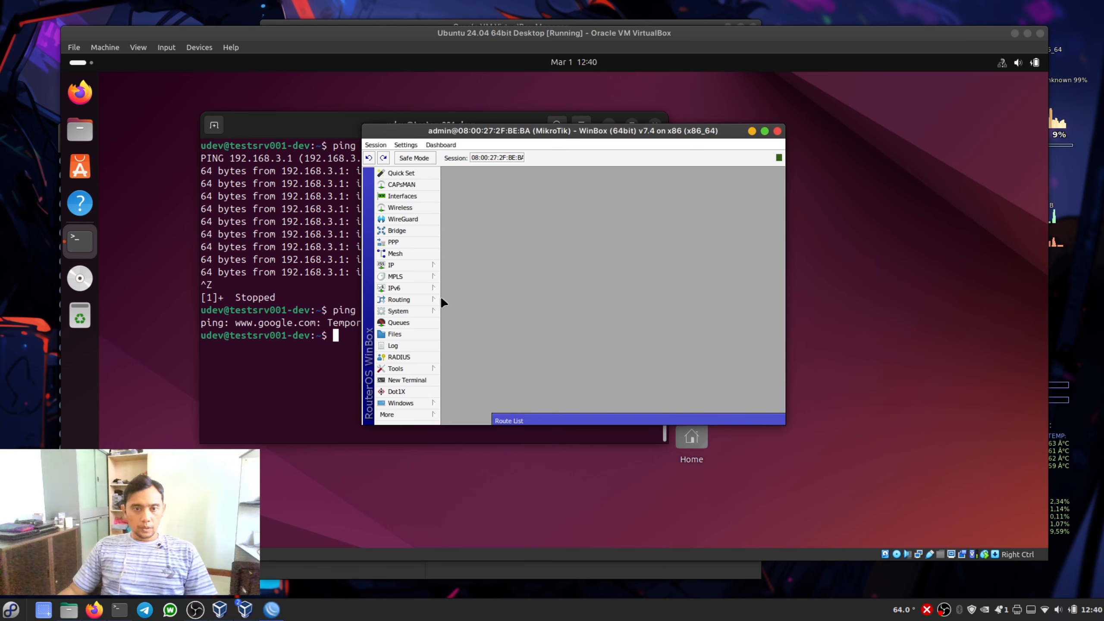
{"action": "left_click", "coordinate": [414, 265]}
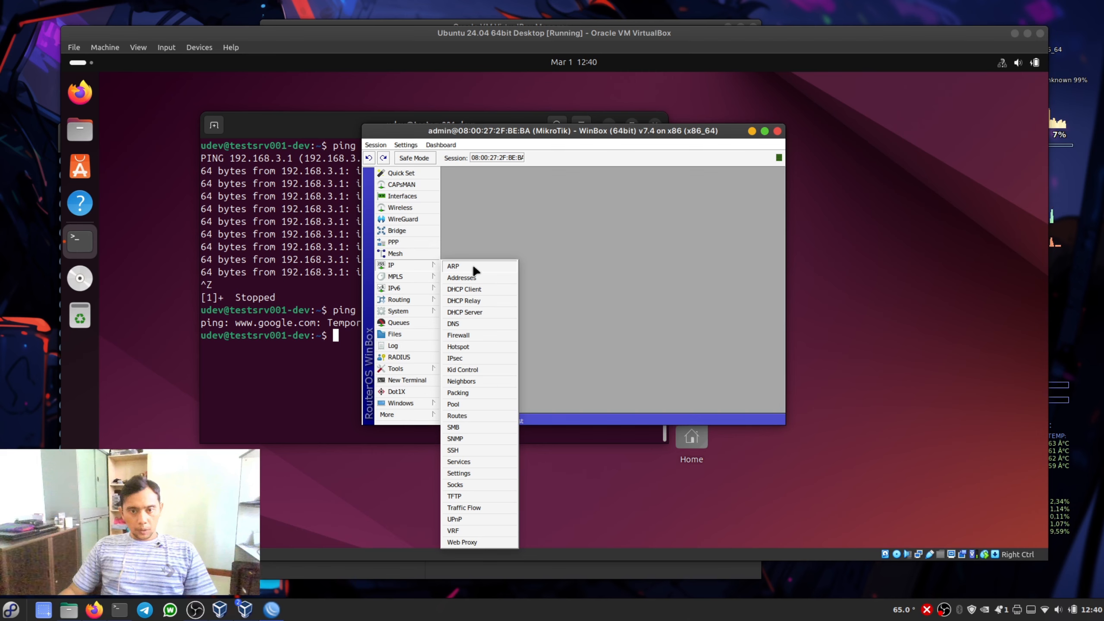
{"action": "left_click", "coordinate": [472, 340]}
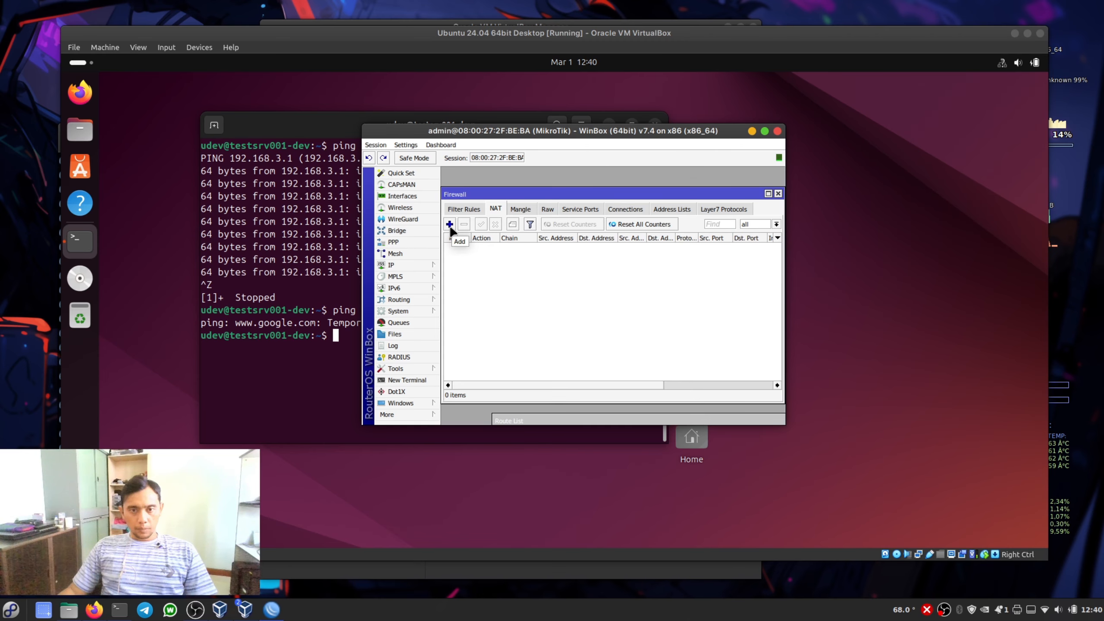
{"action": "left_click", "coordinate": [449, 224]}
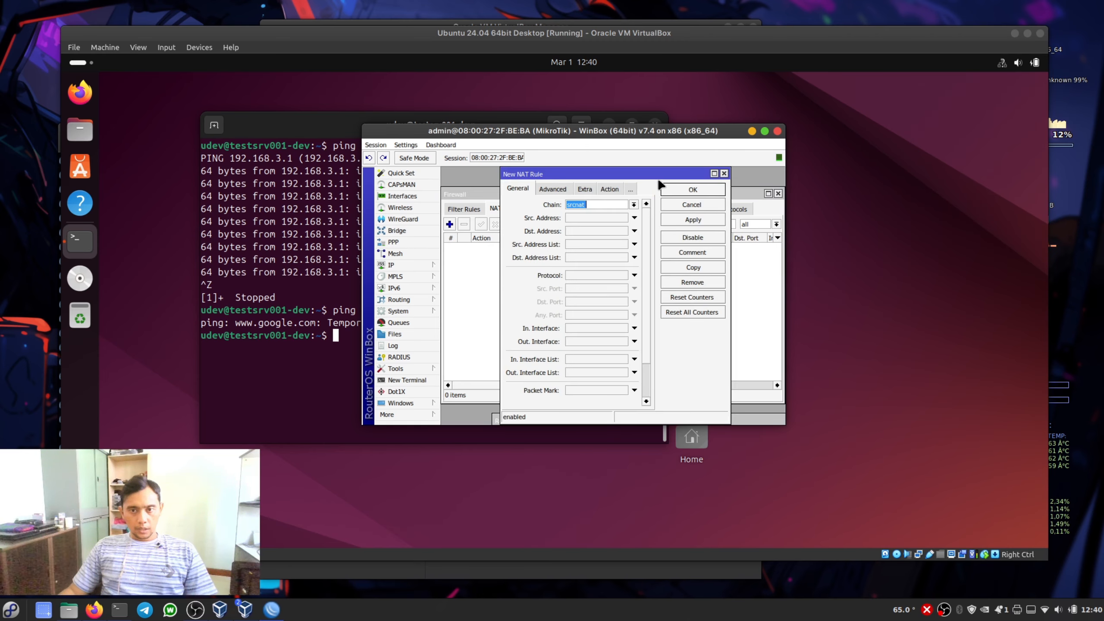
{"action": "left_click", "coordinate": [764, 131]}
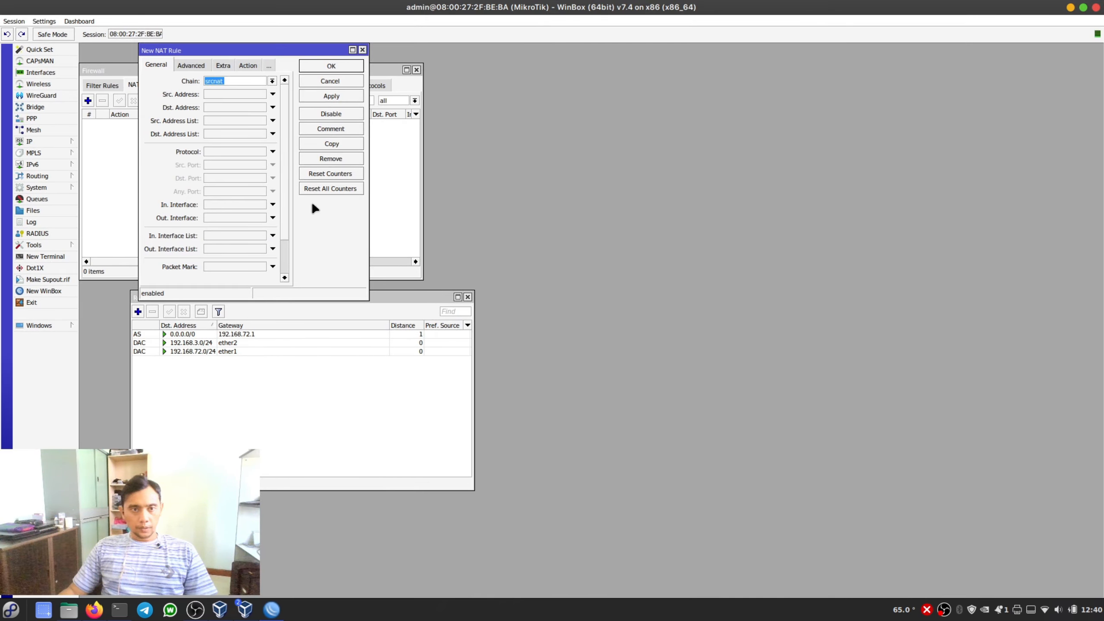
{"action": "left_click_drag", "start_coordinate": [281, 50], "coordinate": [582, 120]}
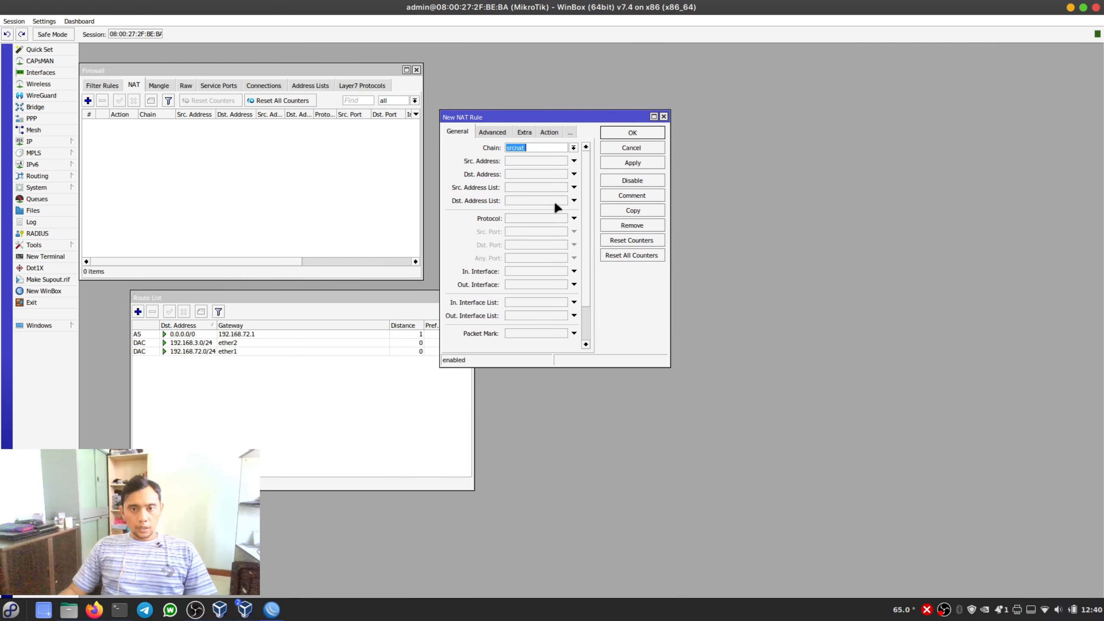
- Create the srcnat rule with out interface ether1 and action masquerade, and save it
{"action": "left_click", "coordinate": [574, 284]}
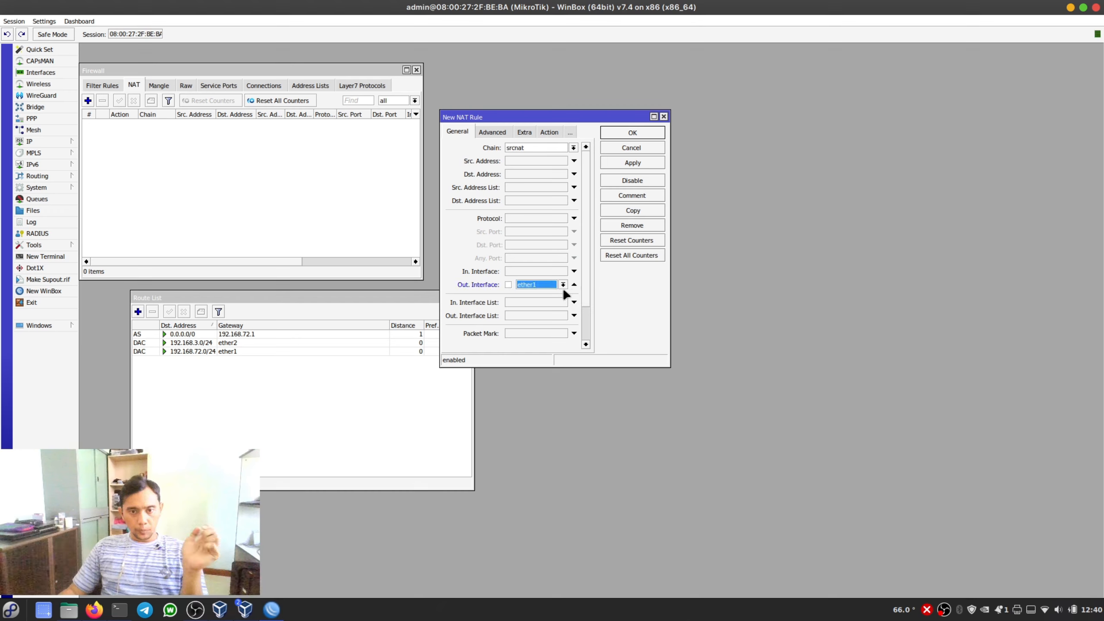
{"action": "left_click", "coordinate": [547, 132]}
{"action": "left_click", "coordinate": [585, 148]}
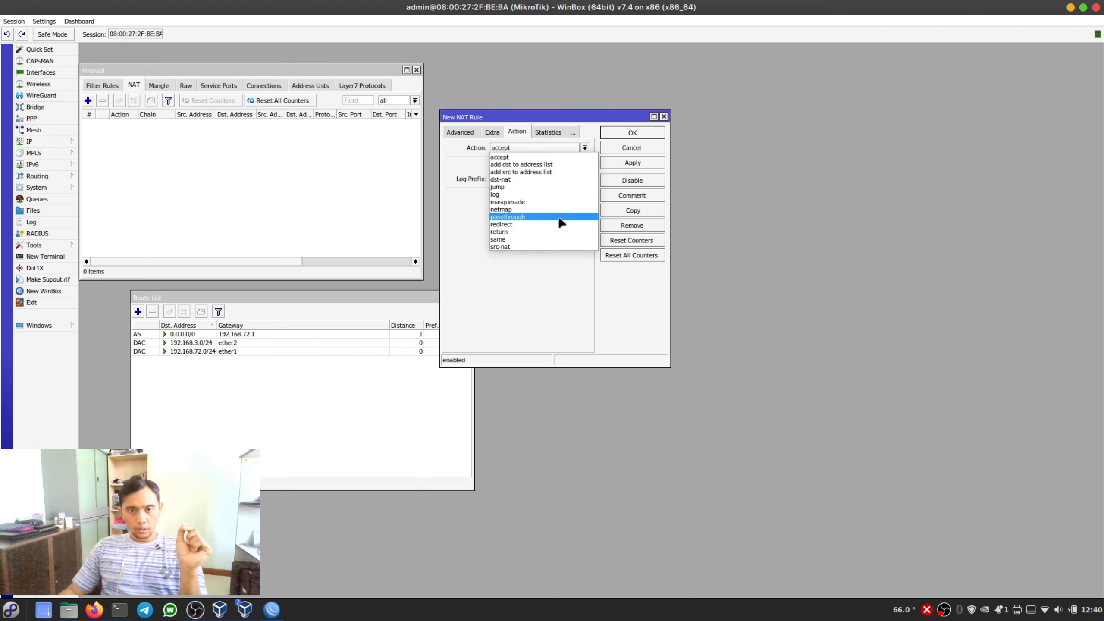
{"action": "left_click", "coordinate": [561, 202]}
{"action": "left_click", "coordinate": [642, 163]}
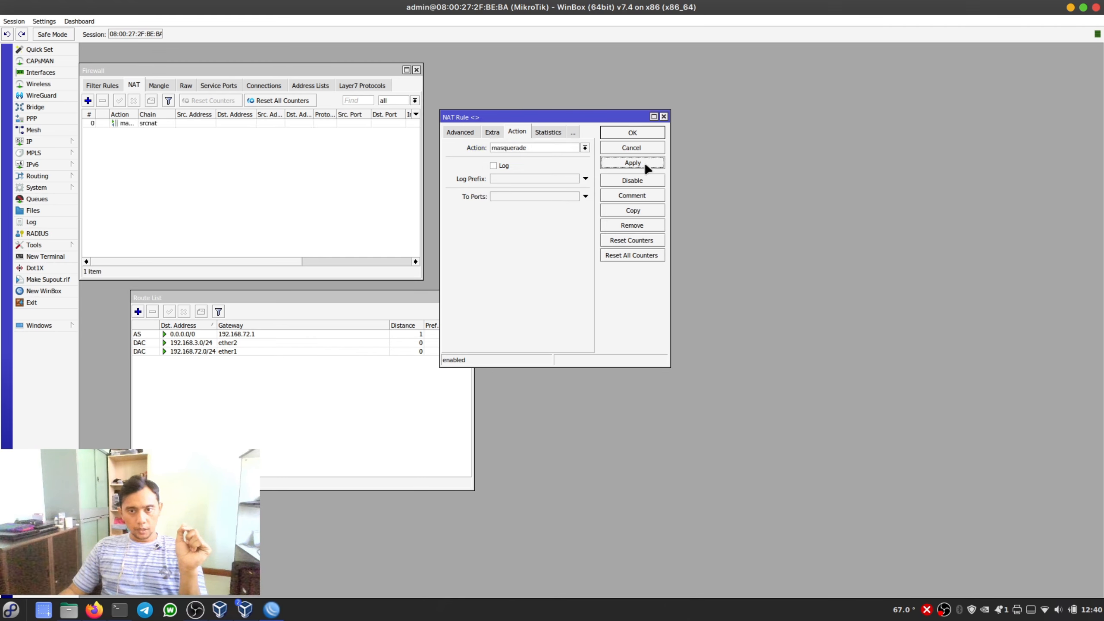
{"action": "left_click", "coordinate": [639, 131]}
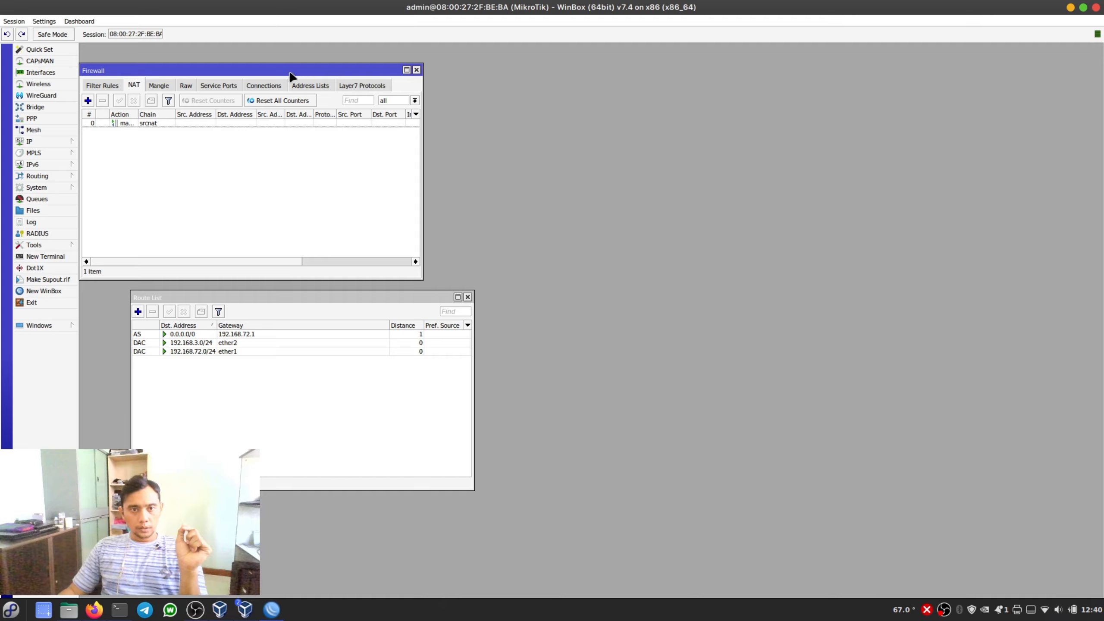
{"action": "left_click_drag", "start_coordinate": [298, 75], "coordinate": [379, 96]}
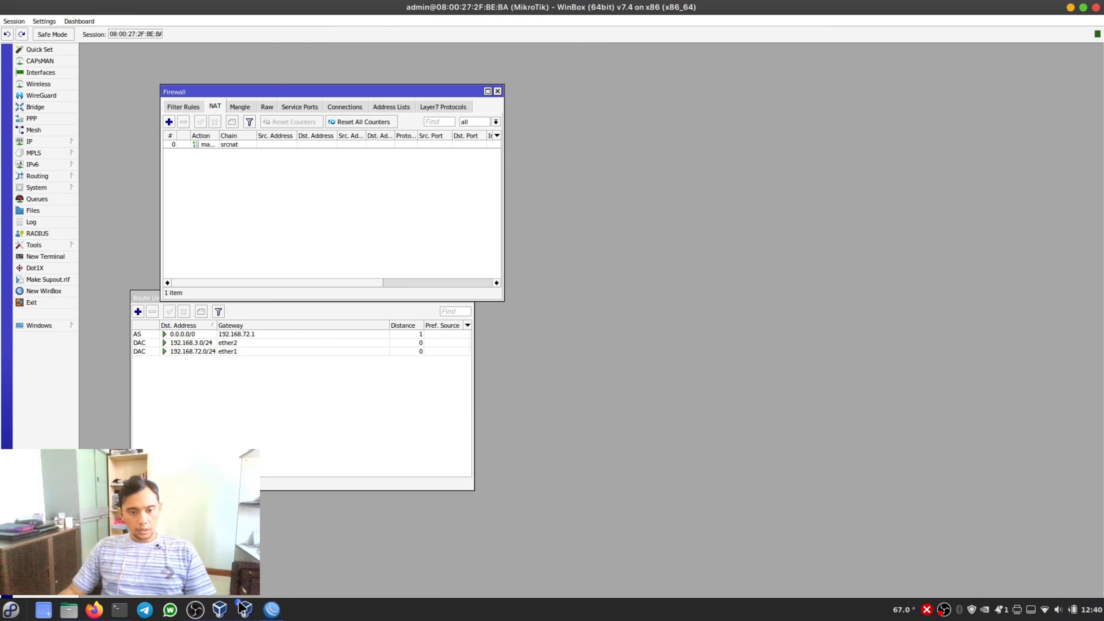
{"action": "left_click", "coordinate": [242, 608]}
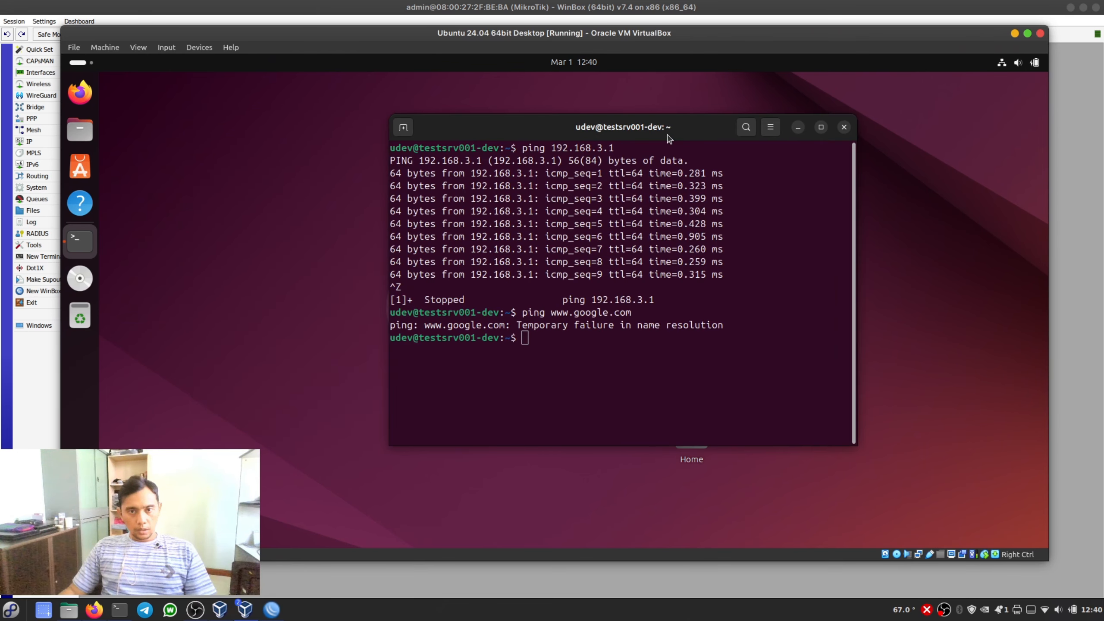
{"action": "left_click", "coordinate": [611, 269]}
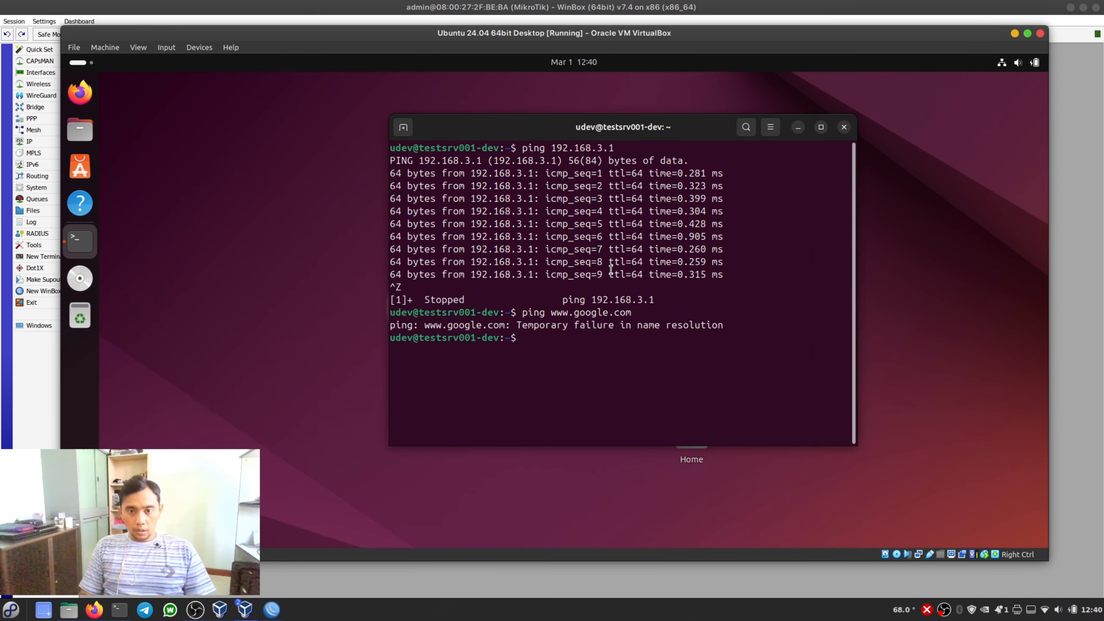
{"action": "key", "text": "Up"}
{"action": "key", "text": "Return"}
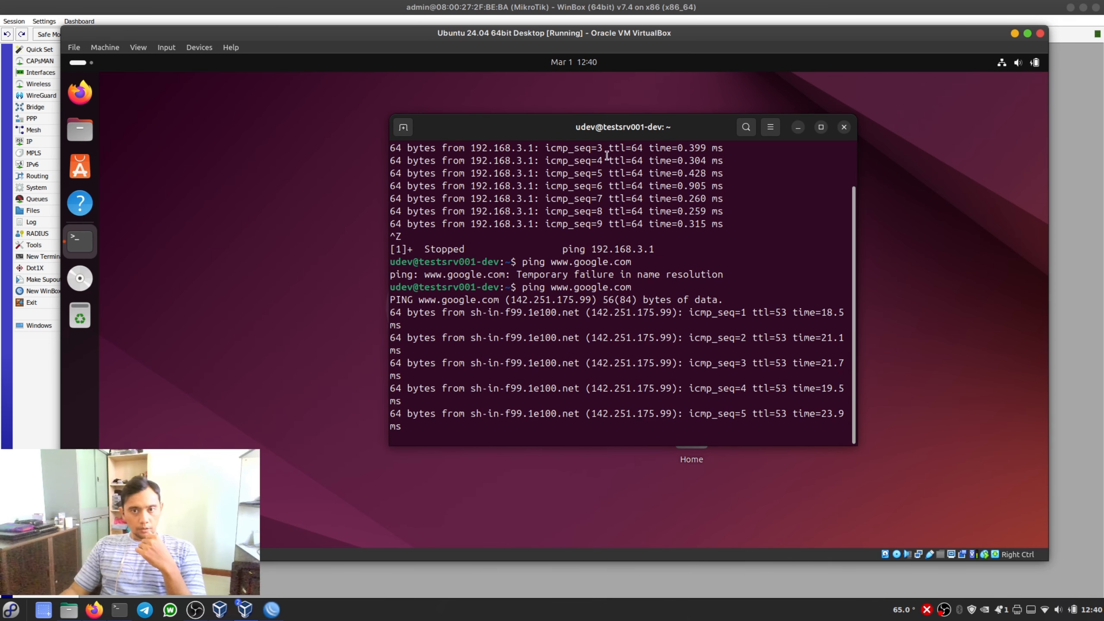
{"action": "left_click_drag", "start_coordinate": [610, 140], "coordinate": [553, 127]}
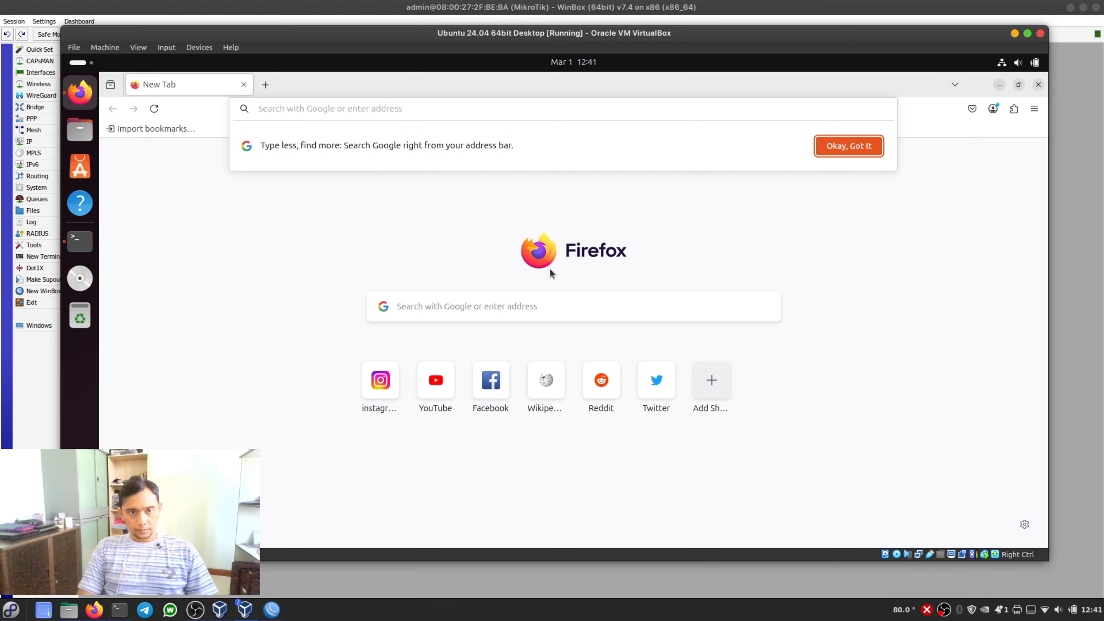
- Load facebook.com in Firefox on the Ubuntu virtual machine, leaving only that tab open
{"action": "type", "text": "face"}
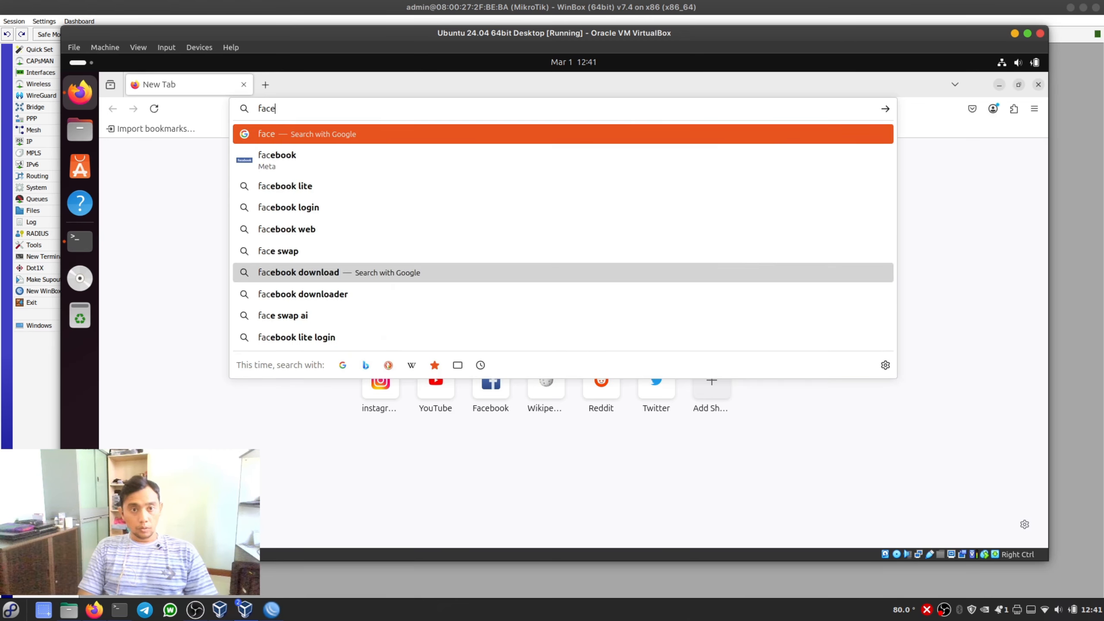
{"action": "type", "text": "book.com"}
{"action": "key", "text": "Return"}
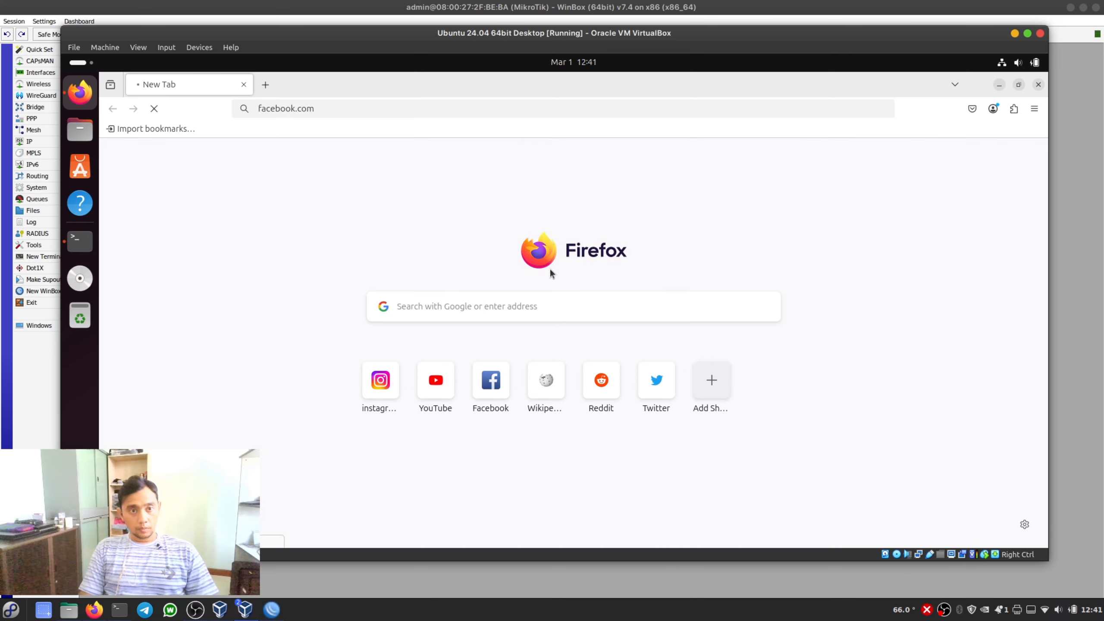
{"action": "key", "text": "ctrl+t"}
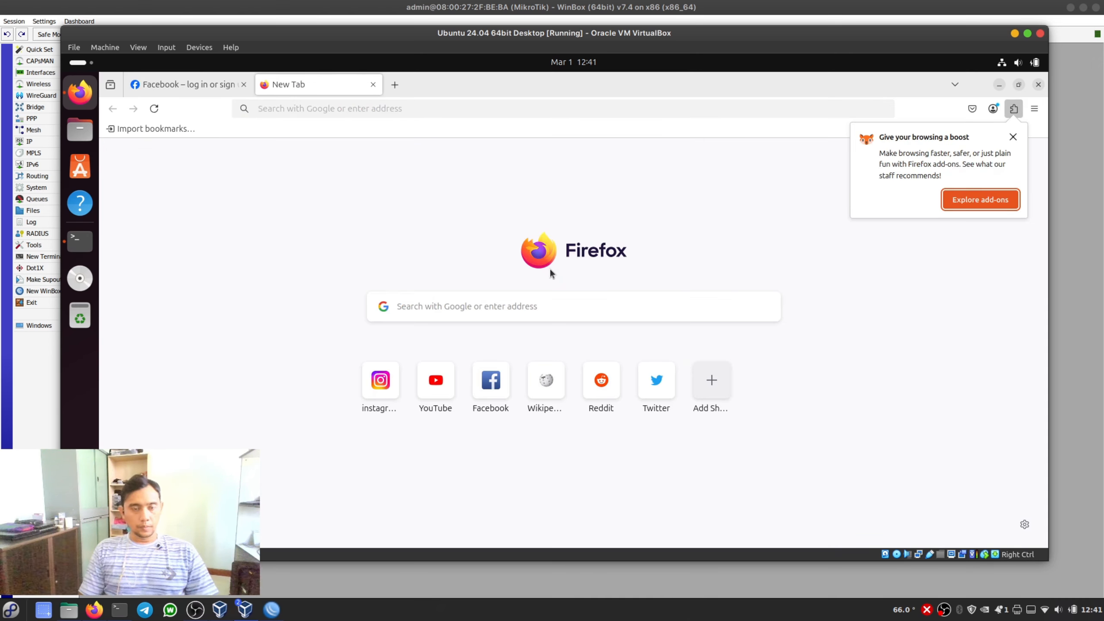
{"action": "left_click", "coordinate": [372, 84]}
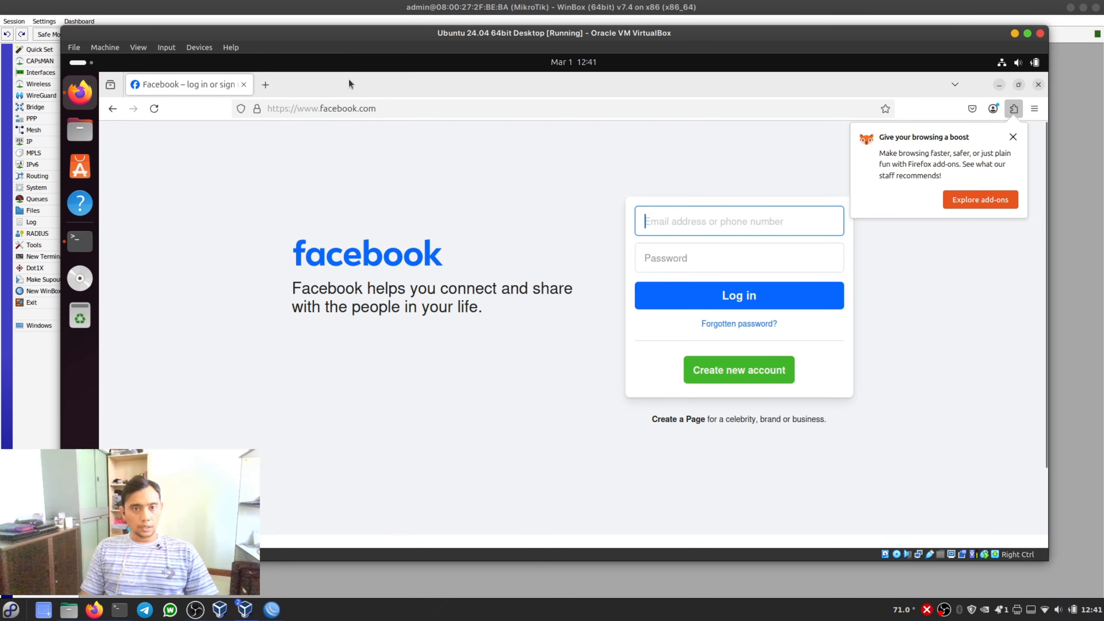
- Search the web for detik, open the detikcom site from the results, and decline the page translation
{"action": "left_click", "coordinate": [348, 108]}
{"action": "type", "text": "detik"}
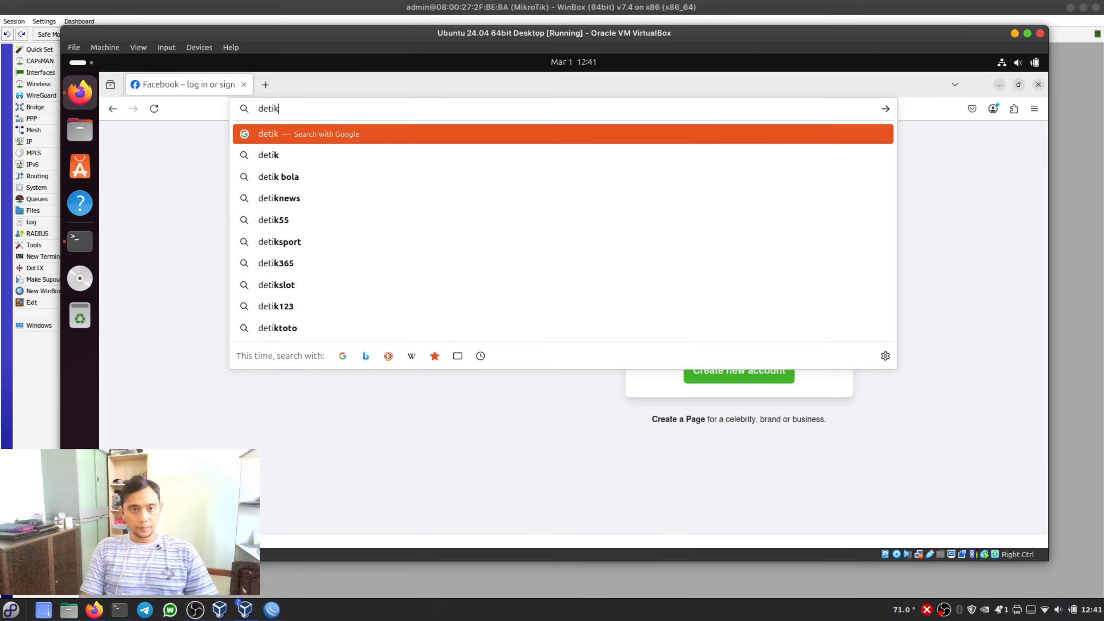
{"action": "key", "text": "Return"}
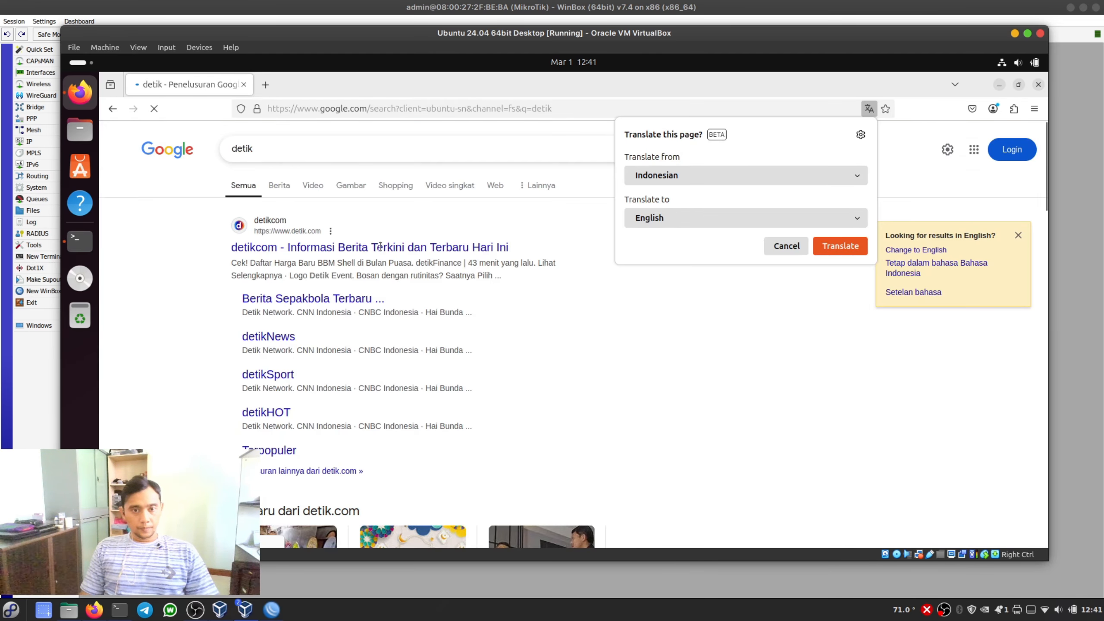
{"action": "left_click", "coordinate": [381, 248]}
{"action": "left_click", "coordinate": [380, 248]}
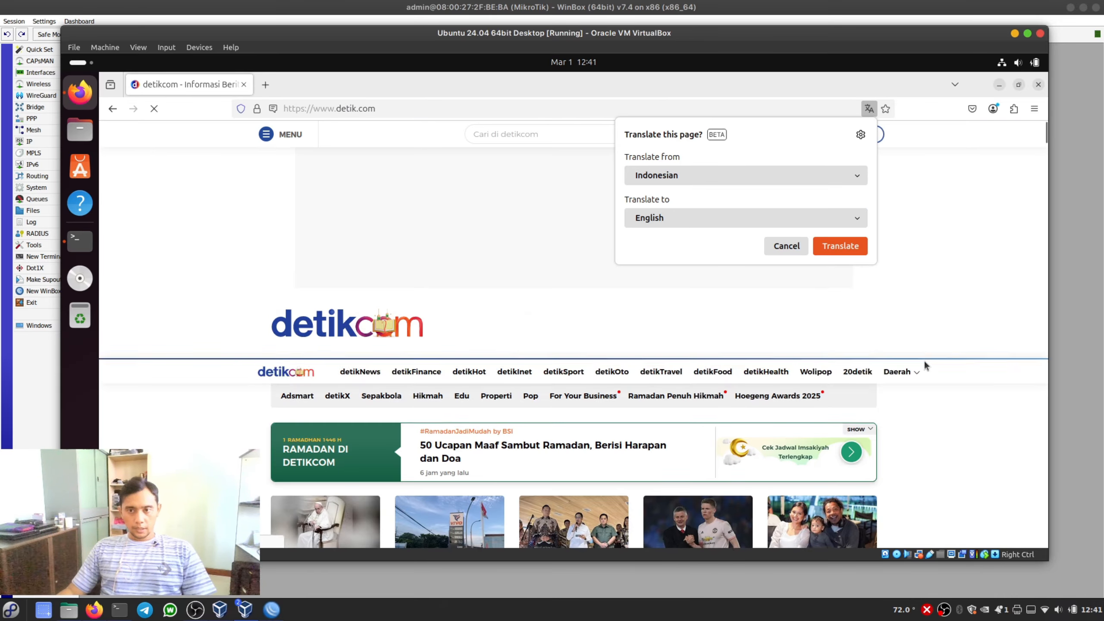
{"action": "left_click", "coordinate": [806, 246]}
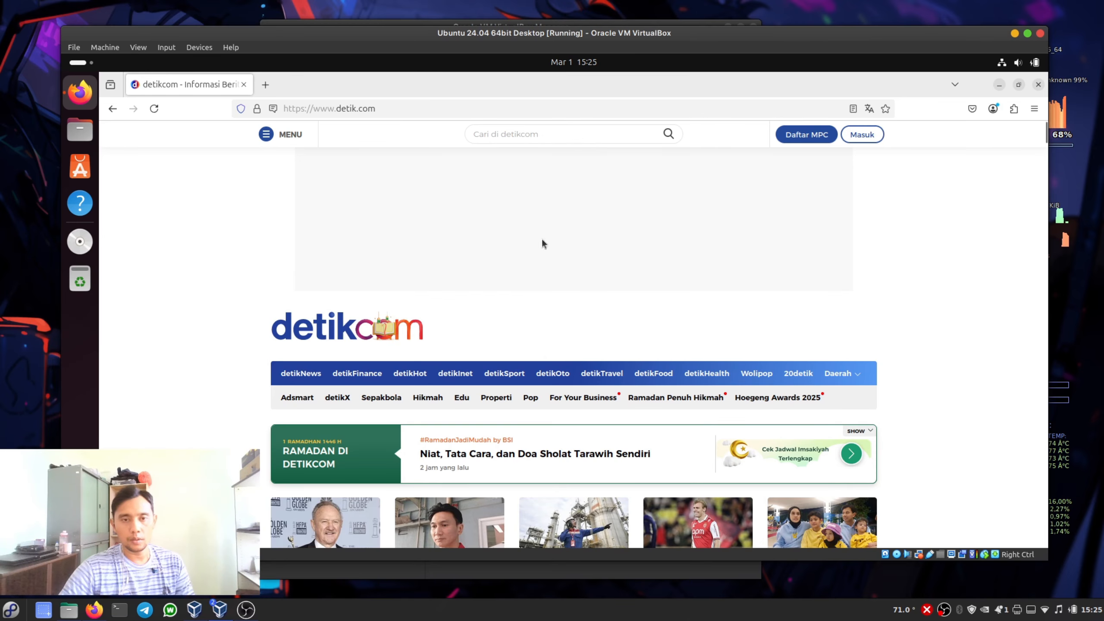
- Search the web for speedtest and run Google's built-in internet speed test
{"action": "left_click", "coordinate": [420, 109]}
{"action": "type", "text": "speedt"}
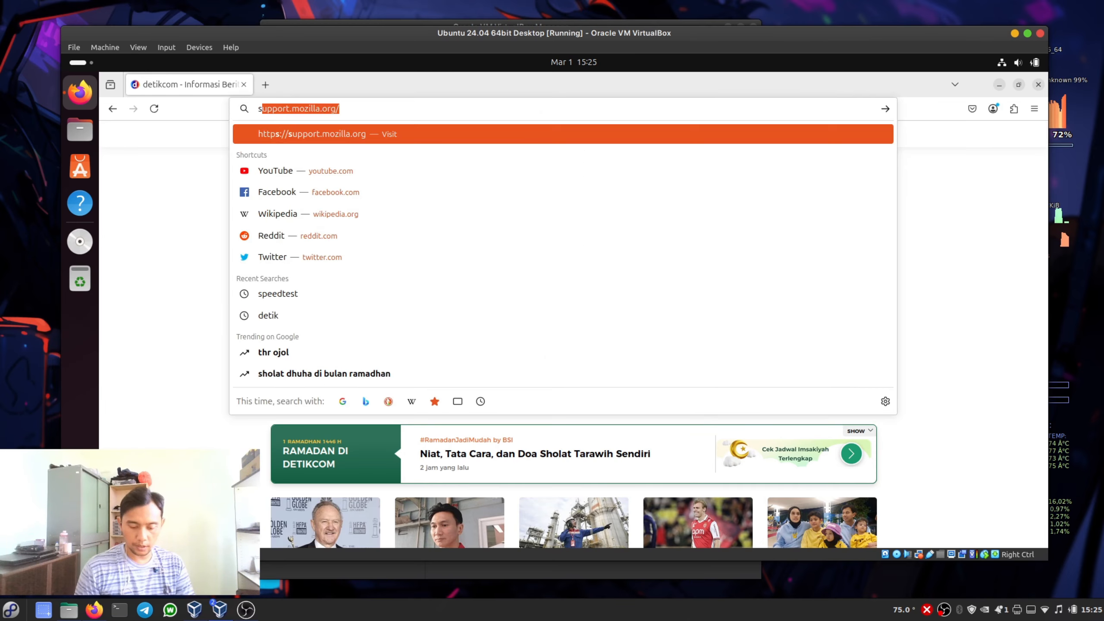
{"action": "type", "text": "est"}
{"action": "key", "text": "Return"}
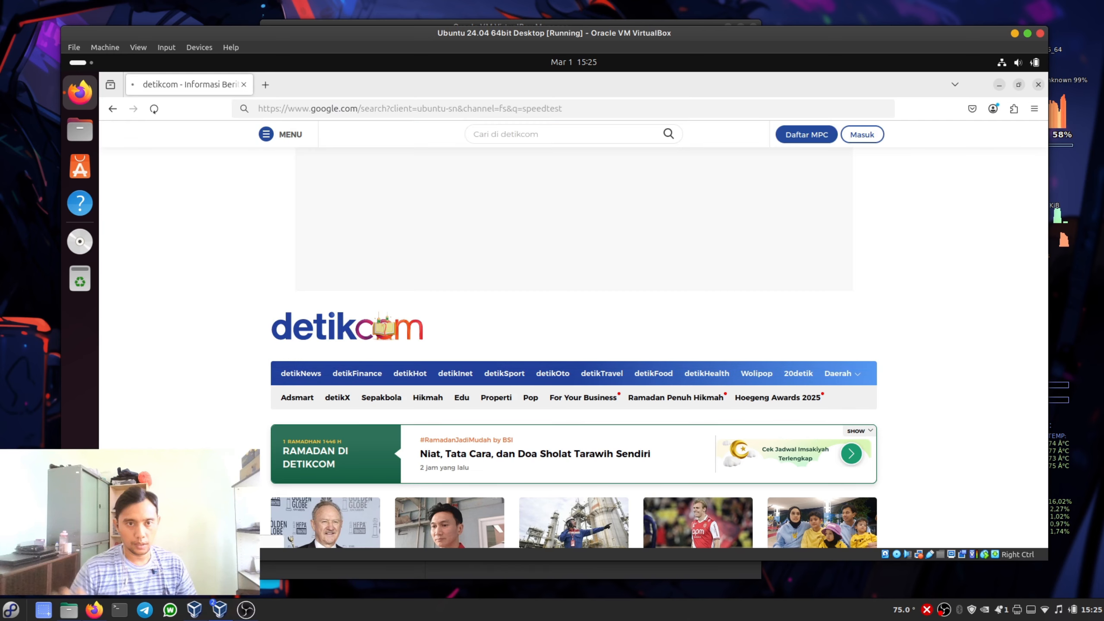
{"action": "left_click", "coordinate": [510, 367]}
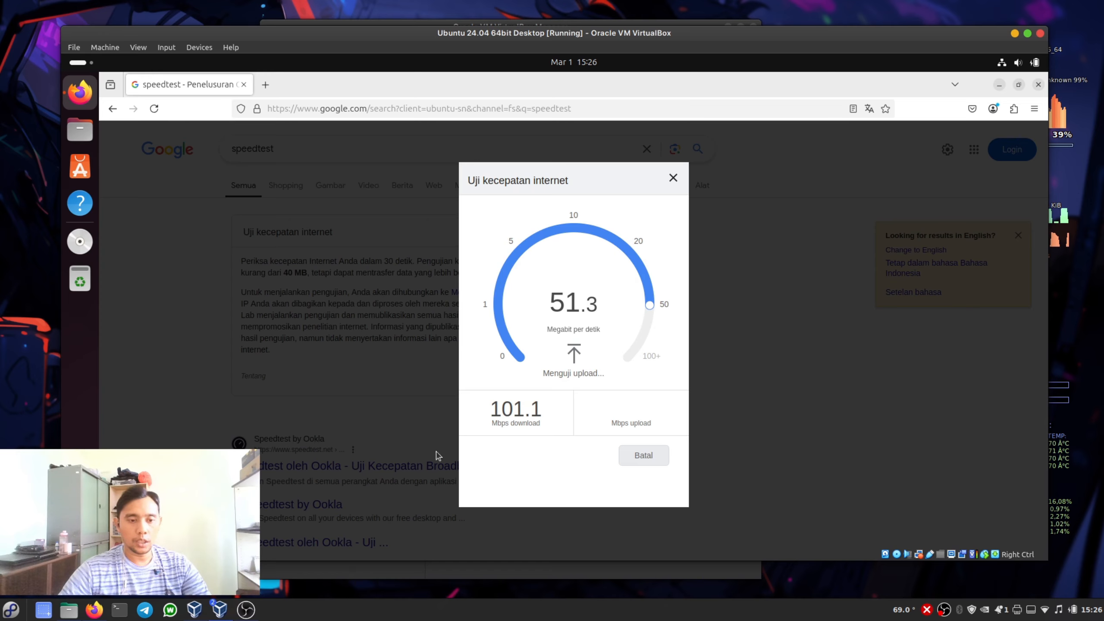
- Launch winbox64.exe with Wine from the Windows-Area folder of the My-Archive drive
{"action": "left_click", "coordinate": [73, 605]}
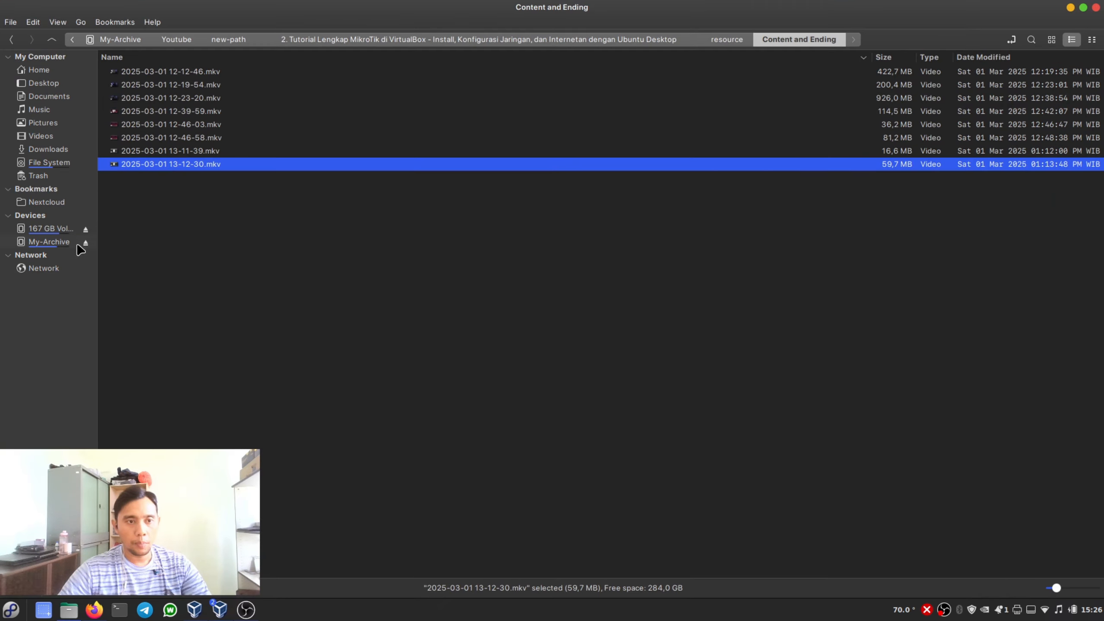
{"action": "left_click", "coordinate": [52, 242]}
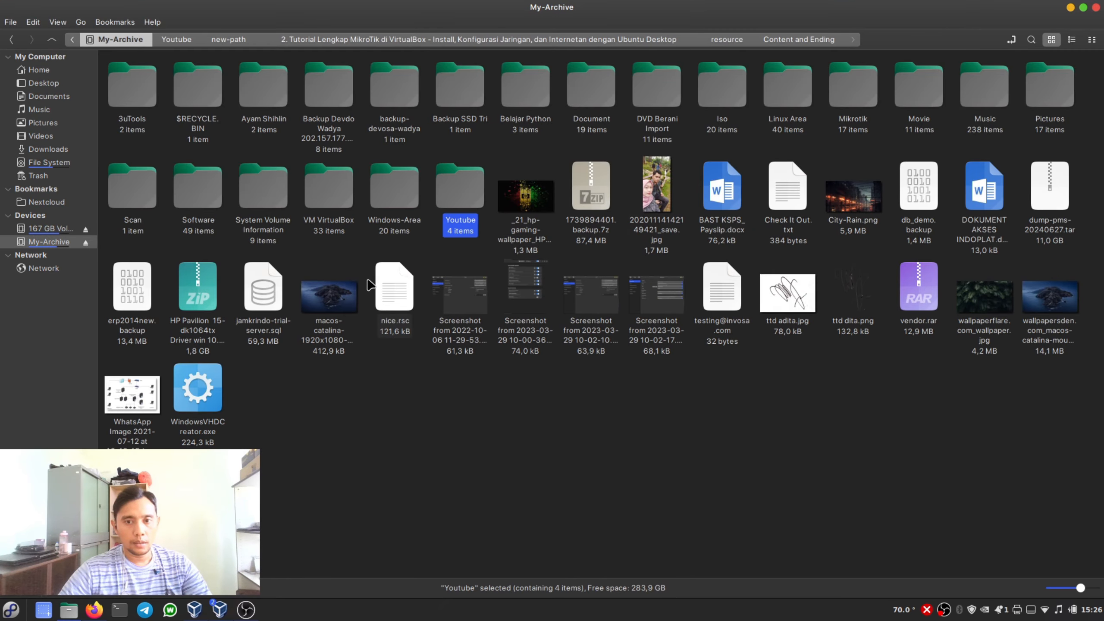
{"action": "double_click", "coordinate": [401, 193]}
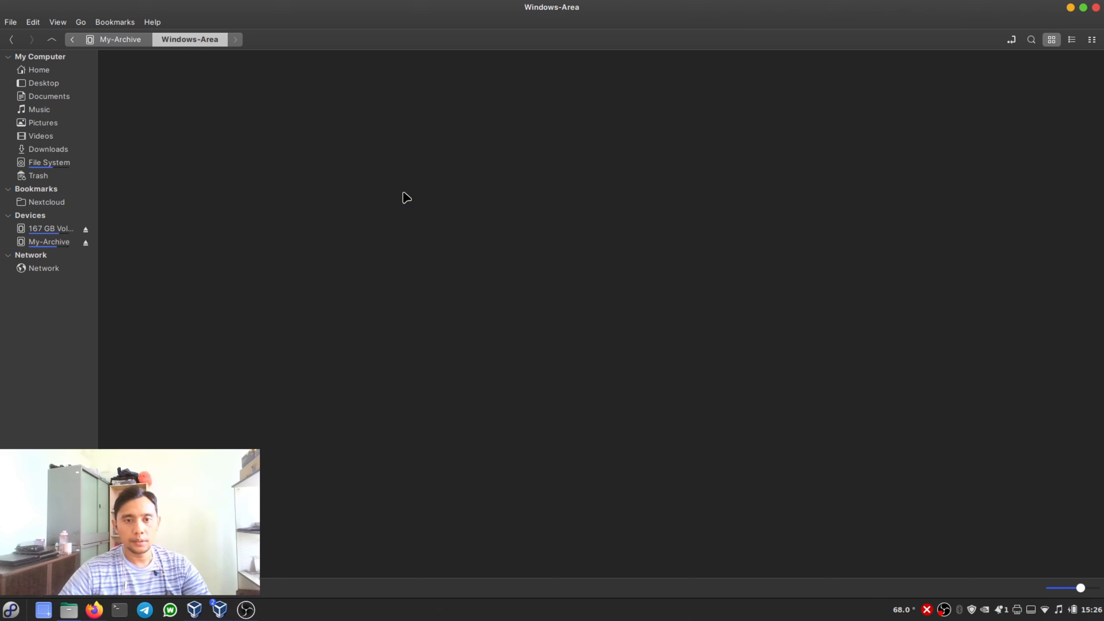
{"action": "right_click", "coordinate": [255, 186]}
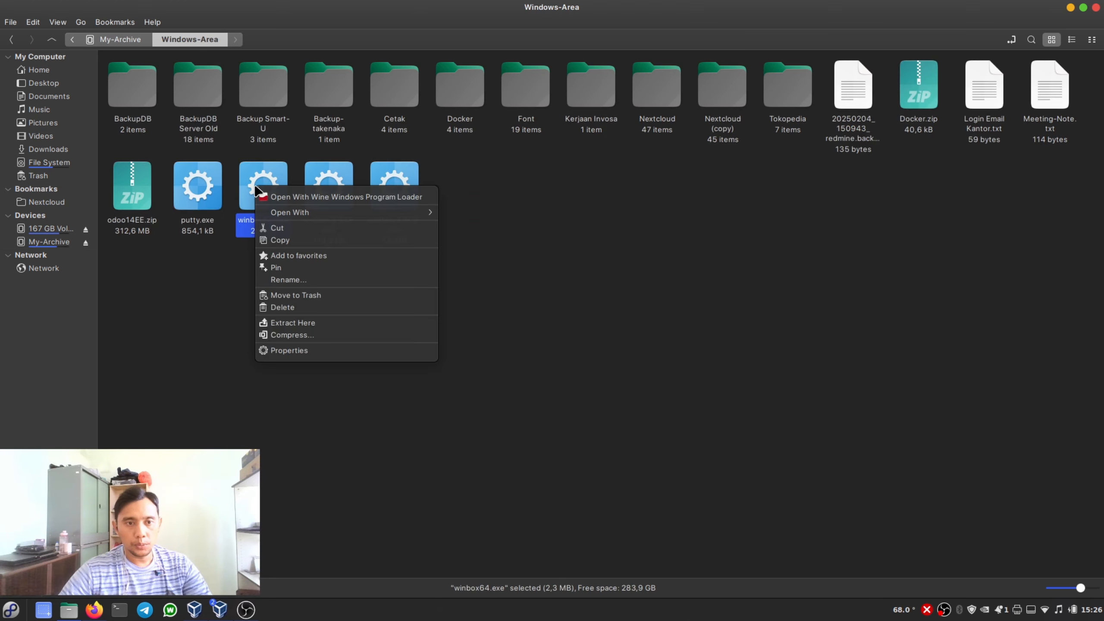
{"action": "left_click", "coordinate": [276, 191]}
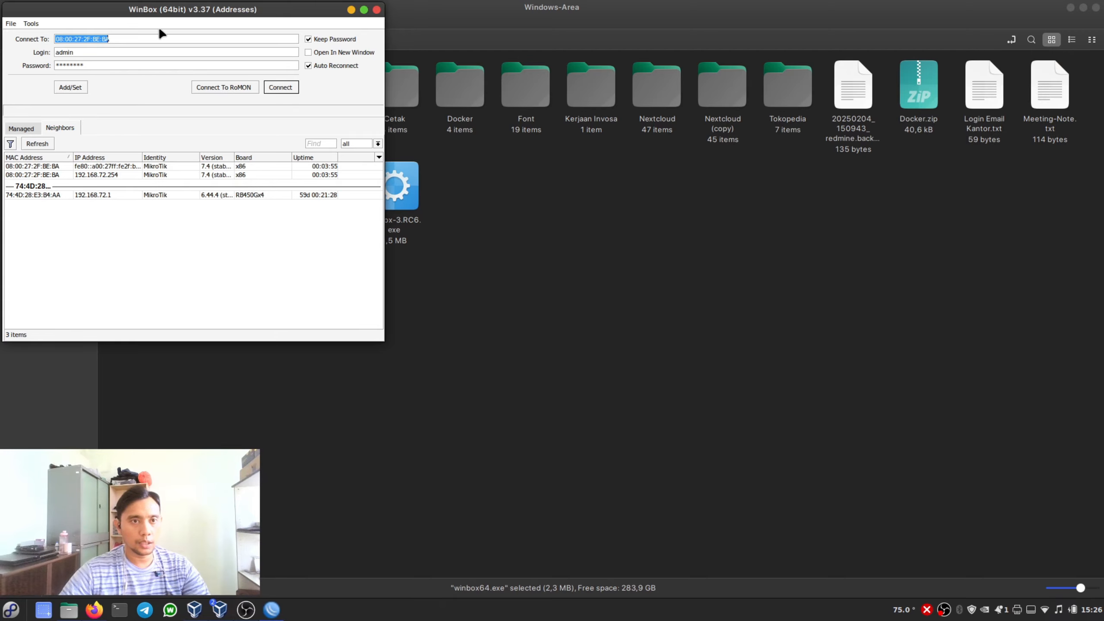
- Connect WinBox to the neighbor router at 192.168.72.254 and dismiss the software key notice
{"action": "left_click_drag", "start_coordinate": [161, 16], "coordinate": [335, 152]}
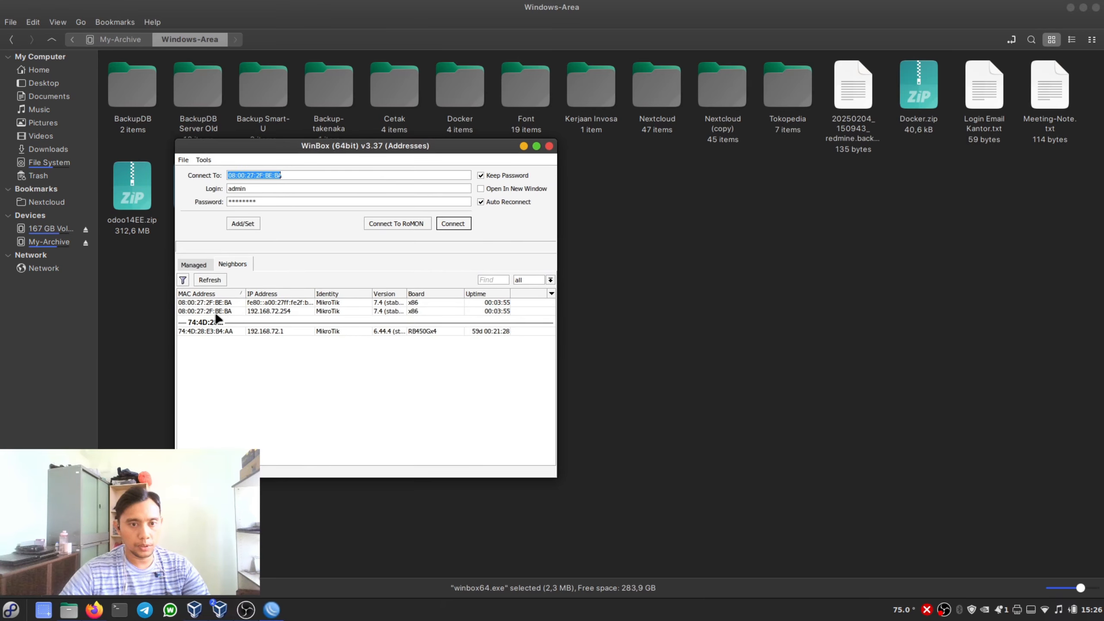
{"action": "left_click", "coordinate": [260, 313]}
{"action": "left_click", "coordinate": [452, 224]}
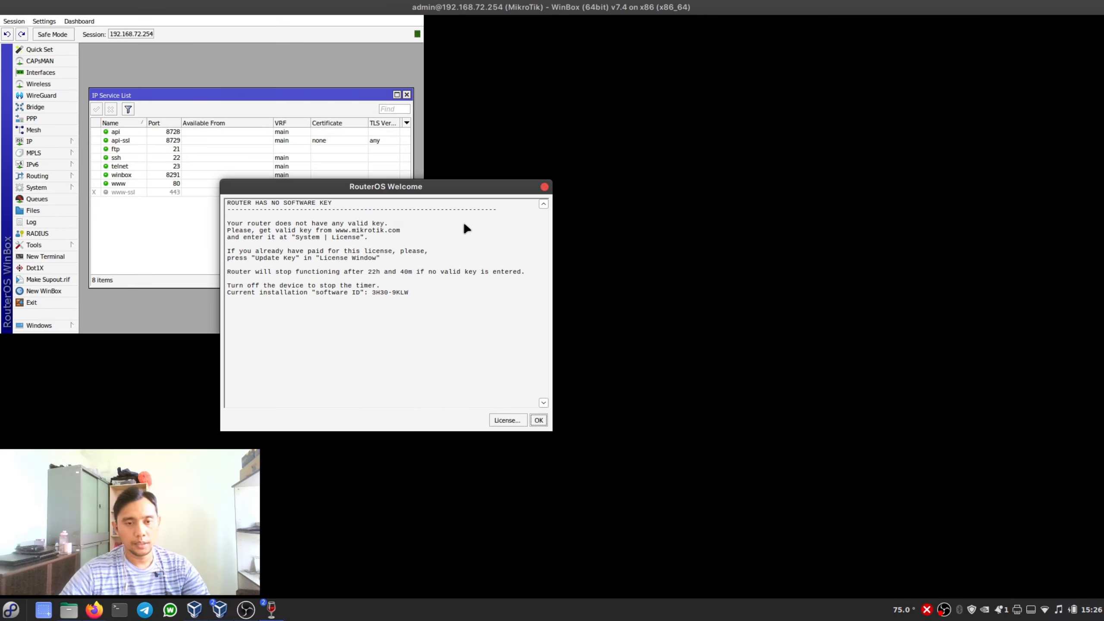
{"action": "left_click", "coordinate": [538, 420]}
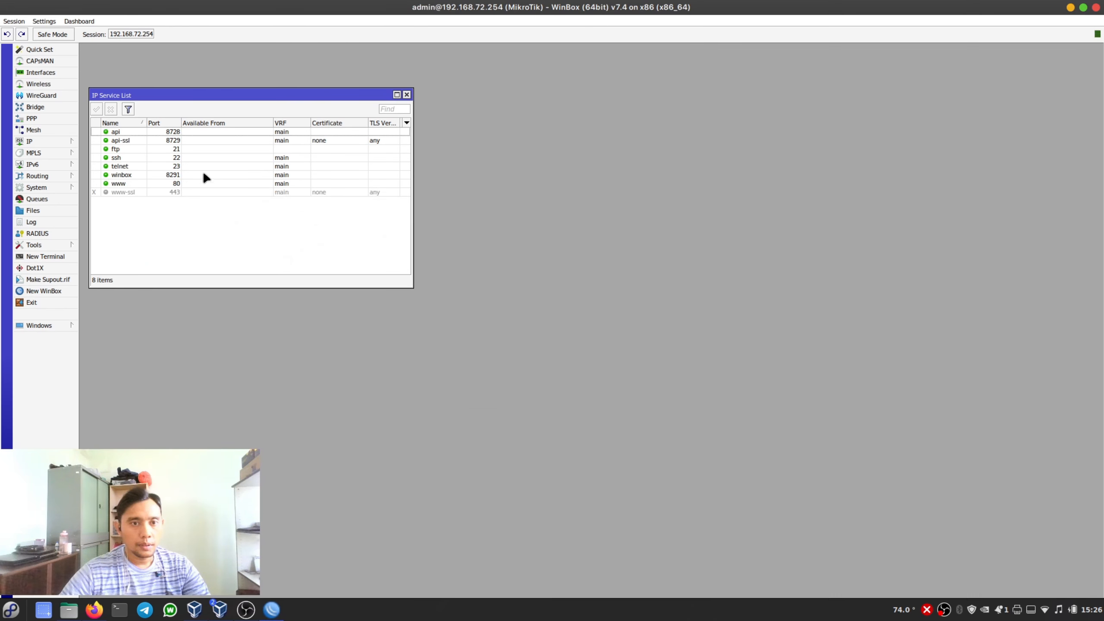
- Open the router's interface list and select ether2 to watch its traffic
{"action": "left_click", "coordinate": [41, 72]}
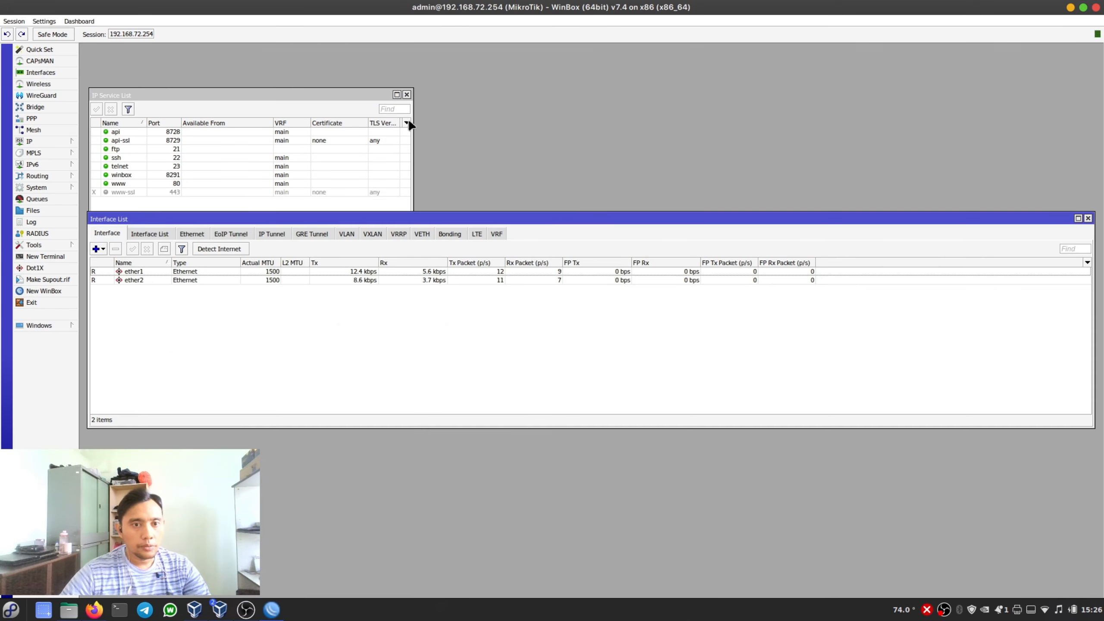
{"action": "left_click", "coordinate": [433, 280]}
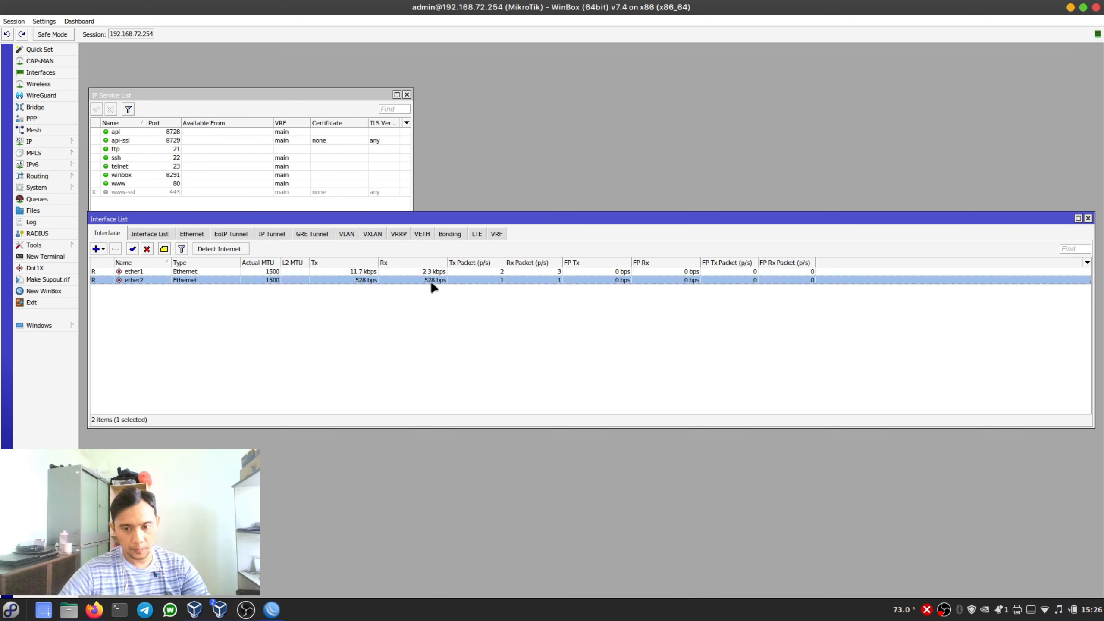